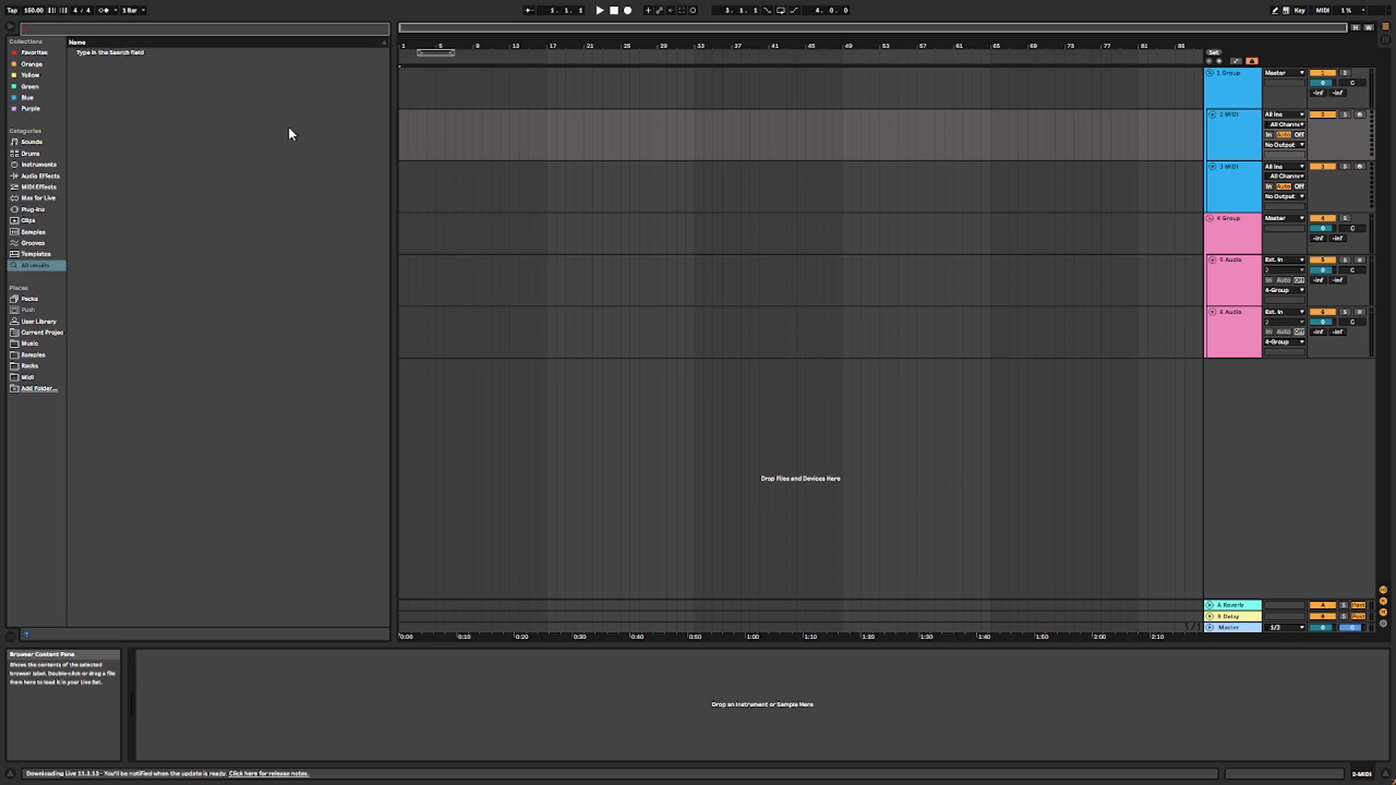
Step: Find ZENOLOGY in the browser and load it on the first MIDI track
text(zenlogoy)
key(ctrl+a)
text(zen)
key(Down)
key(Down)
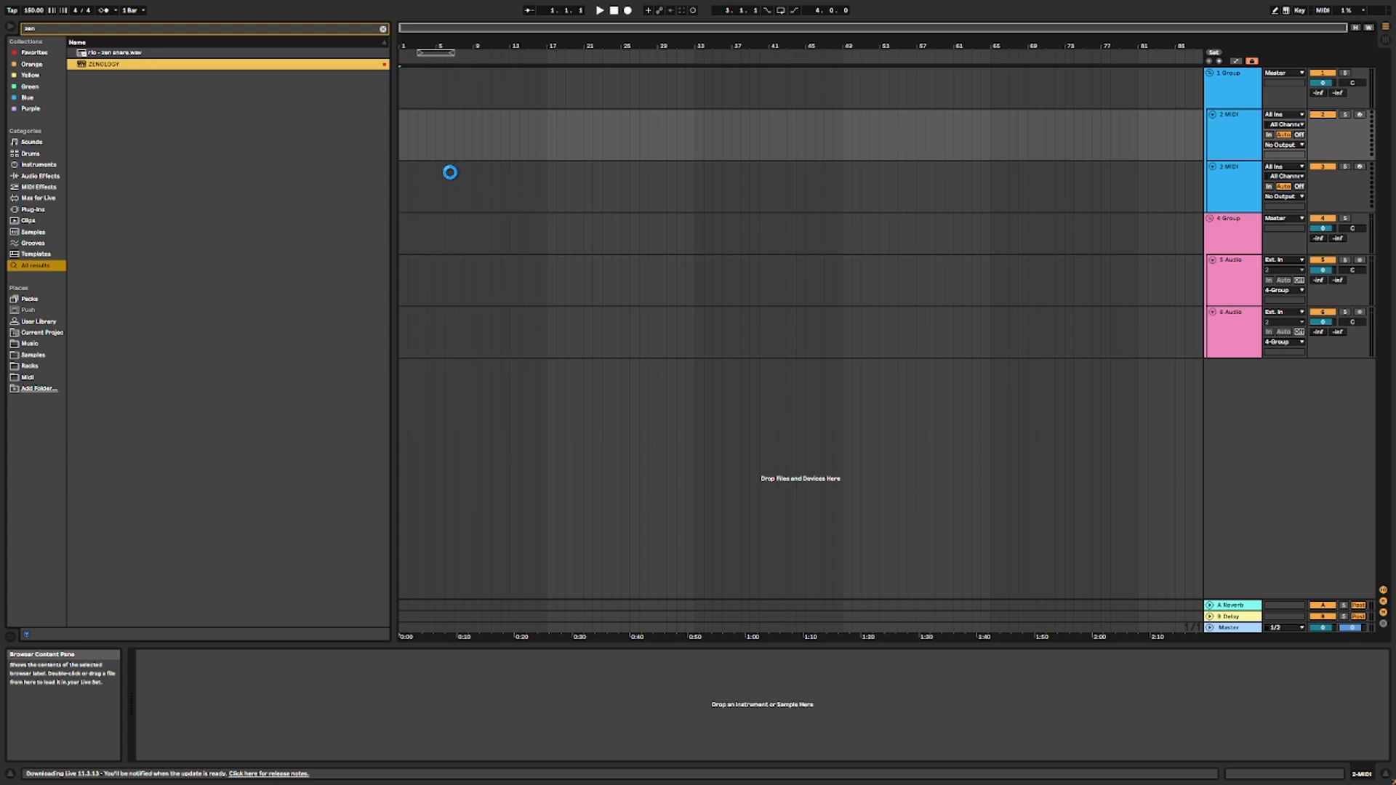
Step: Search the browser for Serum and load it on the first MIDI track
text(ser)
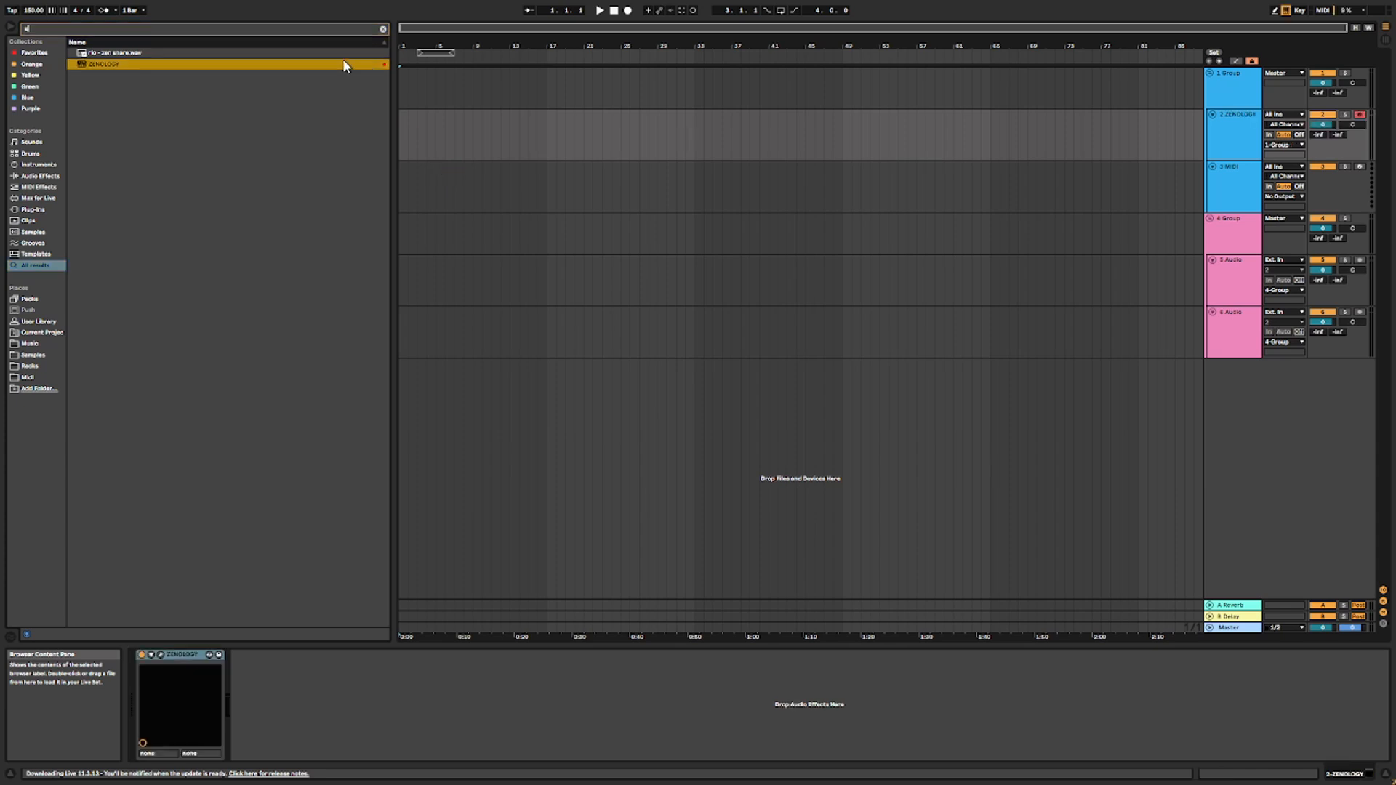
click(128, 402)
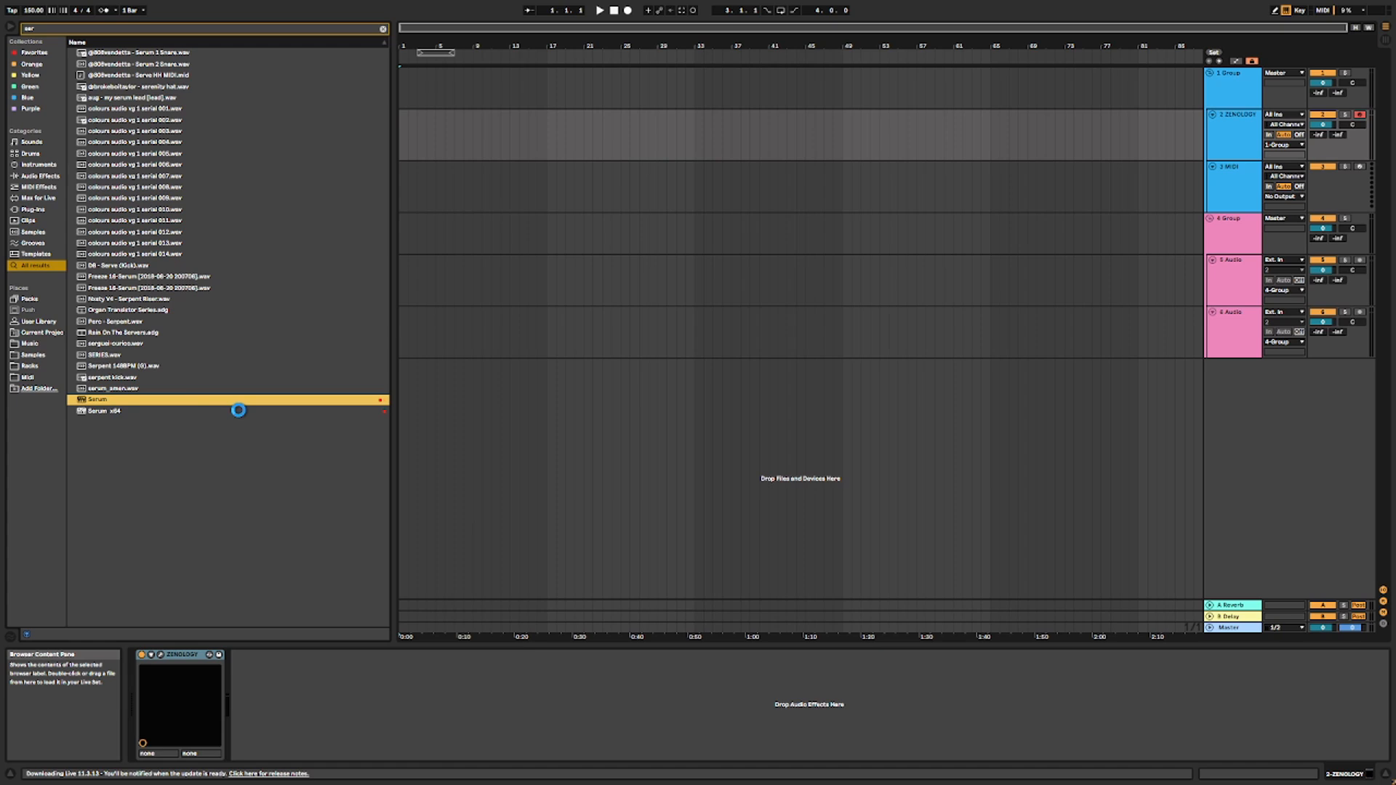
double_click(238, 409)
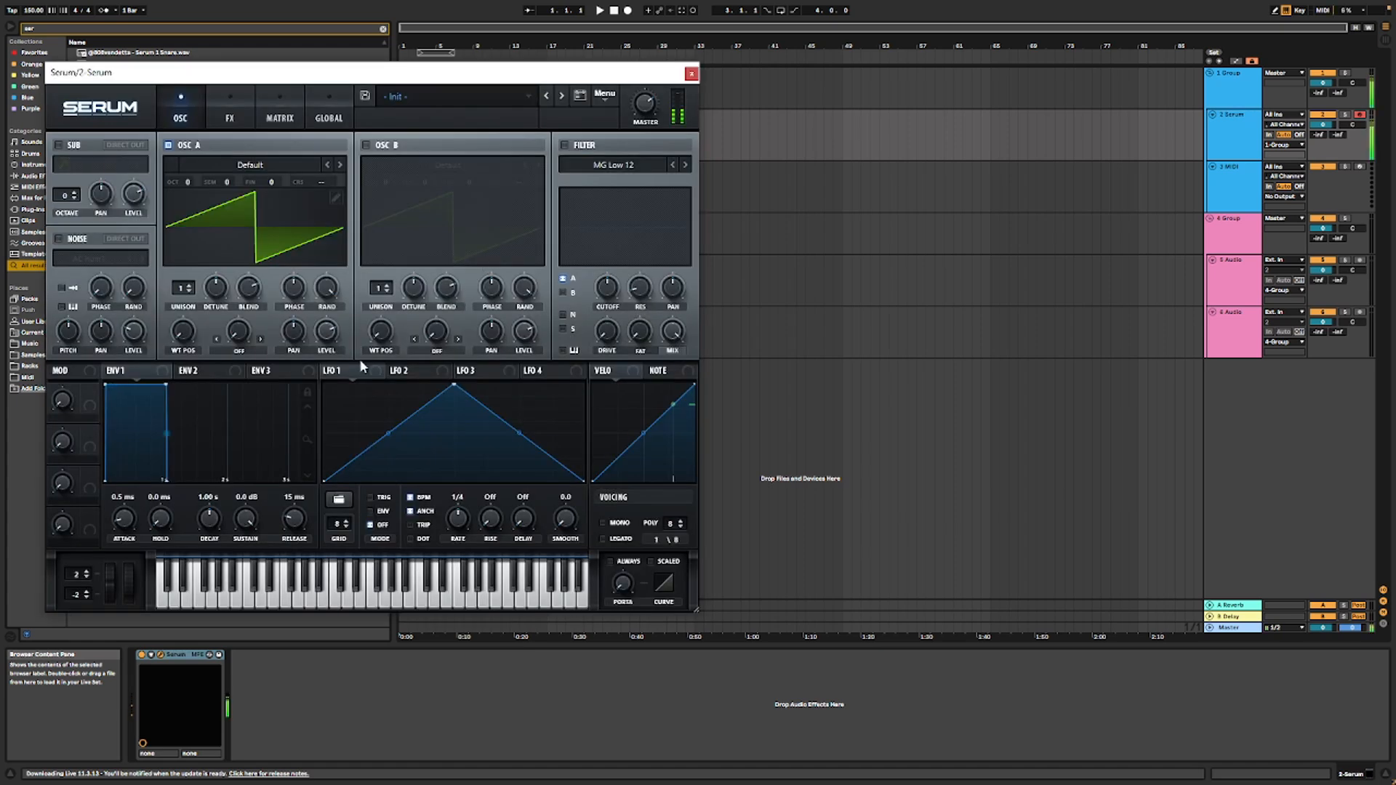
Step: Set envelope 1 to minimum sustain and 875 ms decay, and give oscillator A the Basic Shapes wavetable at position 3
drag(252, 523, 208, 504)
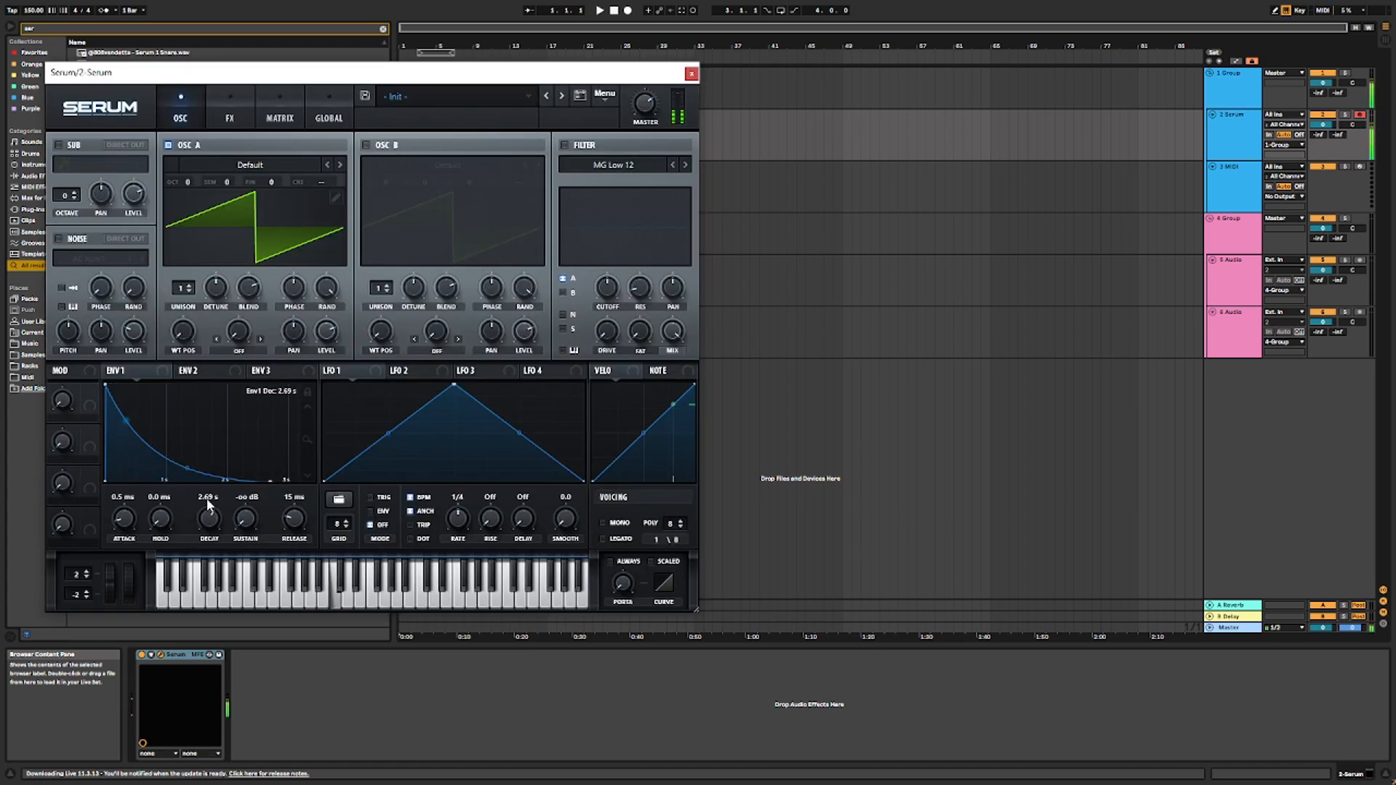
click(228, 166)
mouse_move(228, 174)
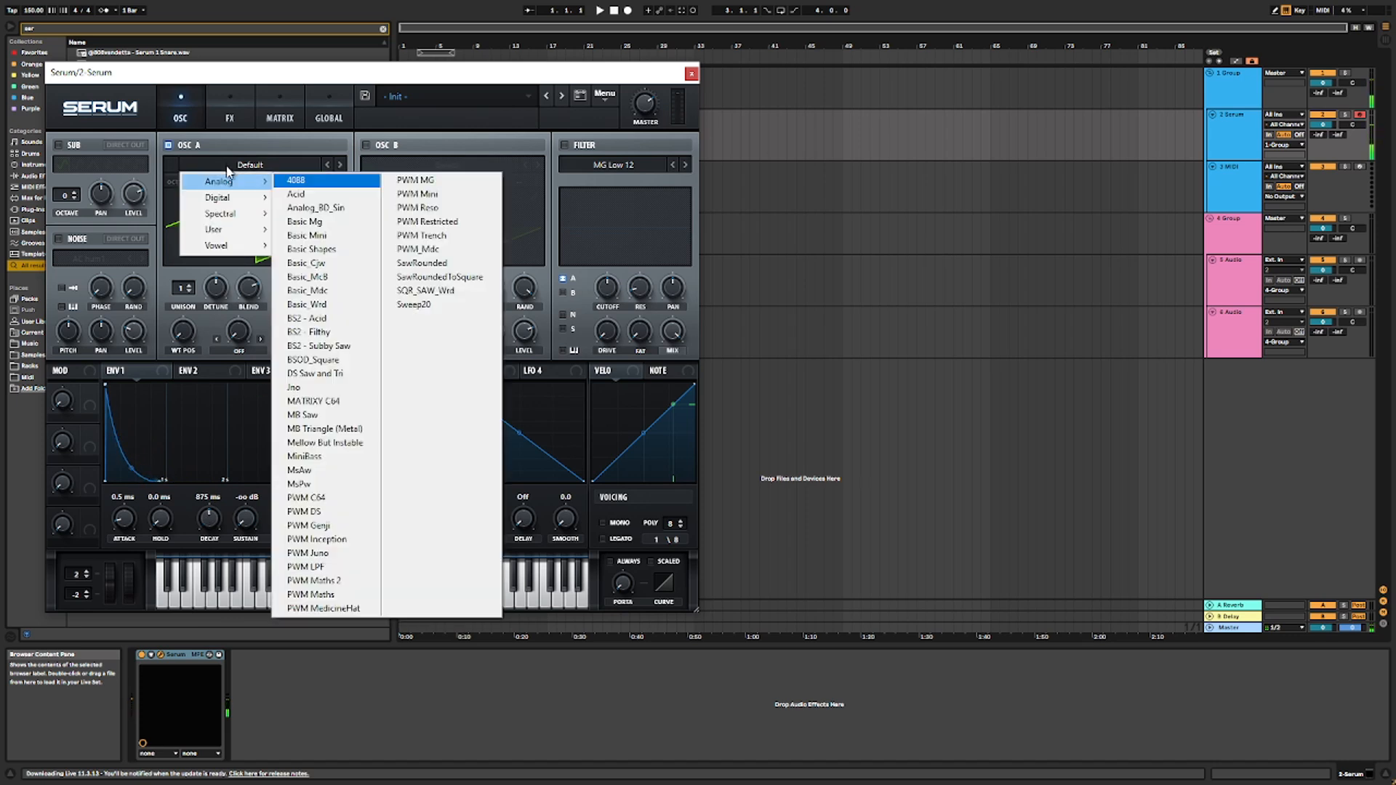
click(320, 251)
drag(189, 331, 200, 294)
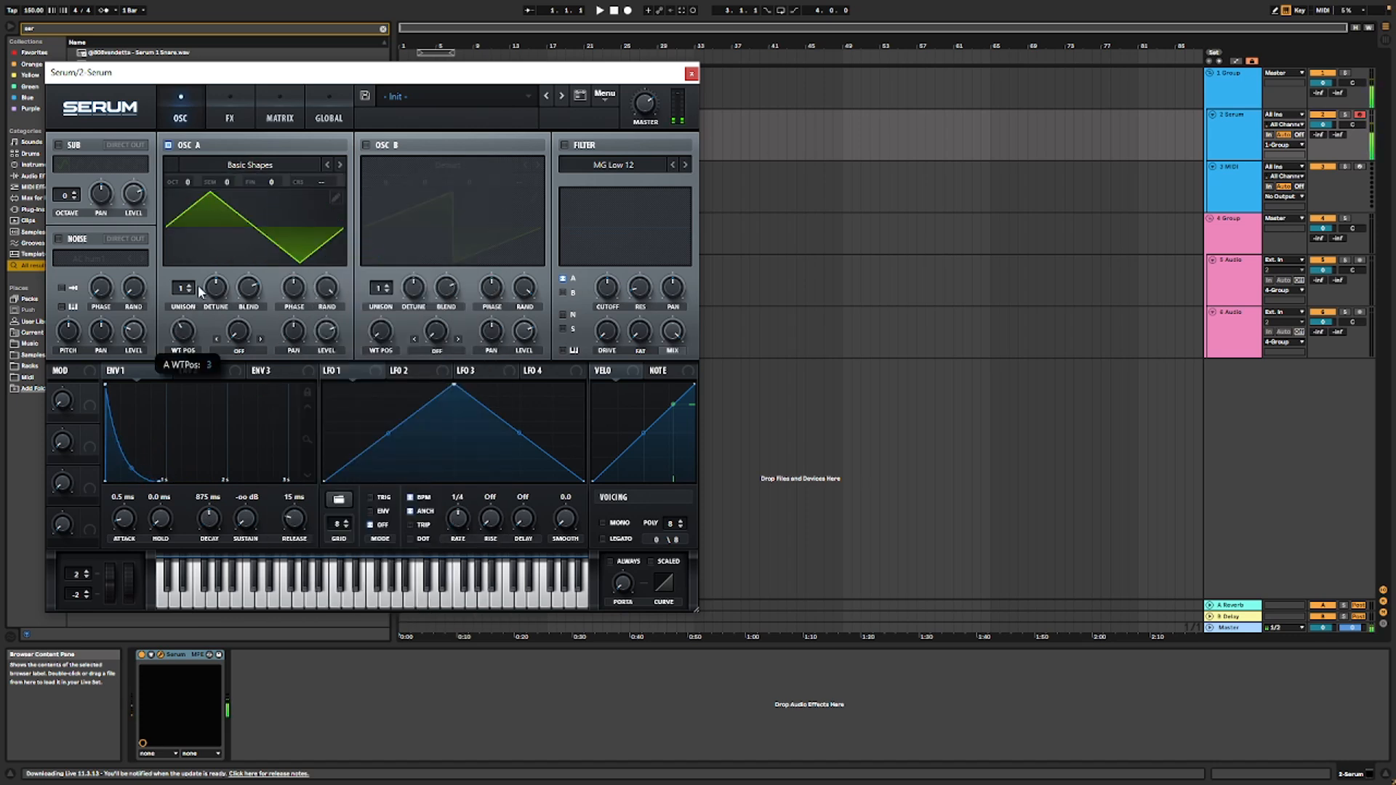
Step: Enable oscillator B with the Basic Shapes wavetable and set oscillator A's warp to FM from B at 25%
click(366, 145)
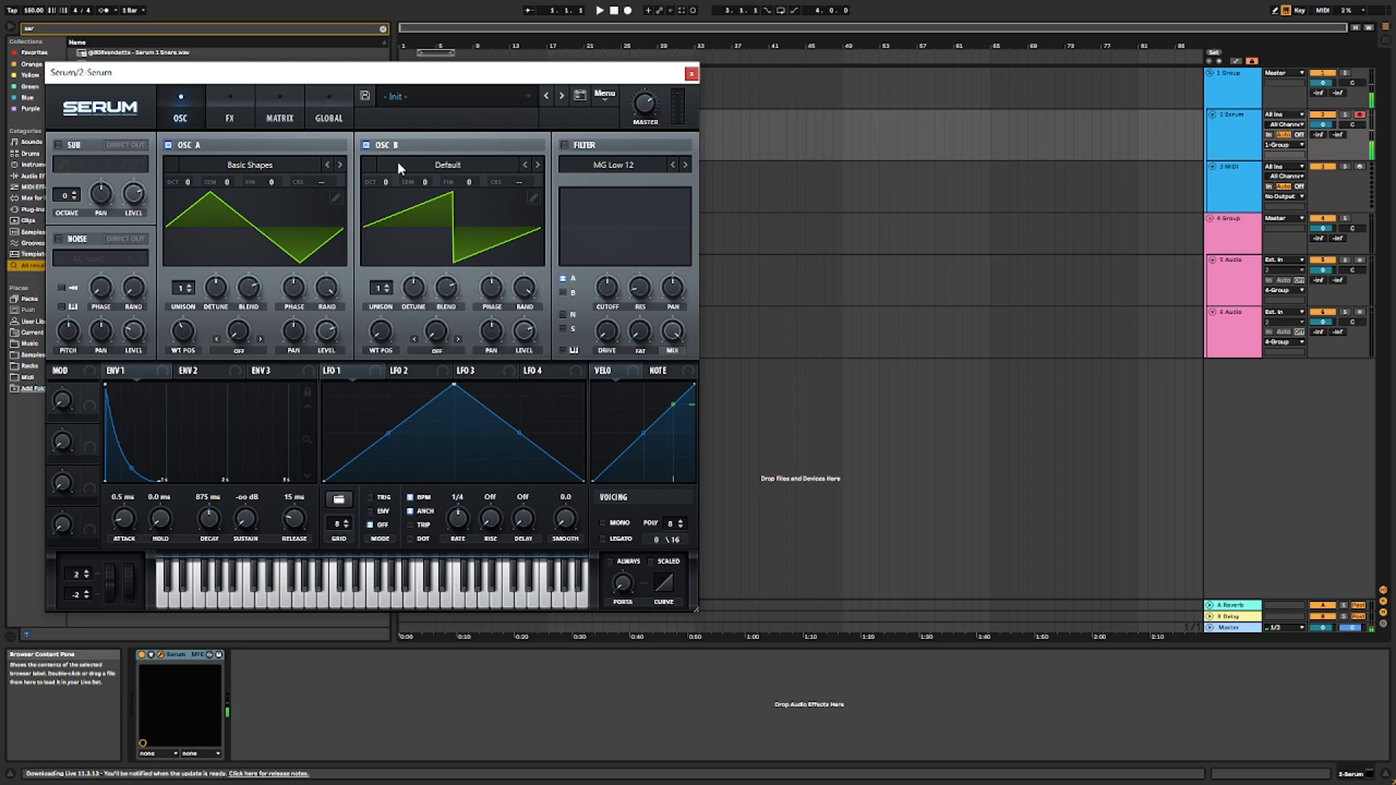
click(447, 164)
mouse_move(418, 182)
click(512, 252)
mouse_move(375, 323)
mouse_down()
mouse_move(378, 303)
mouse_move(376, 320)
mouse_up()
click(228, 353)
click(254, 655)
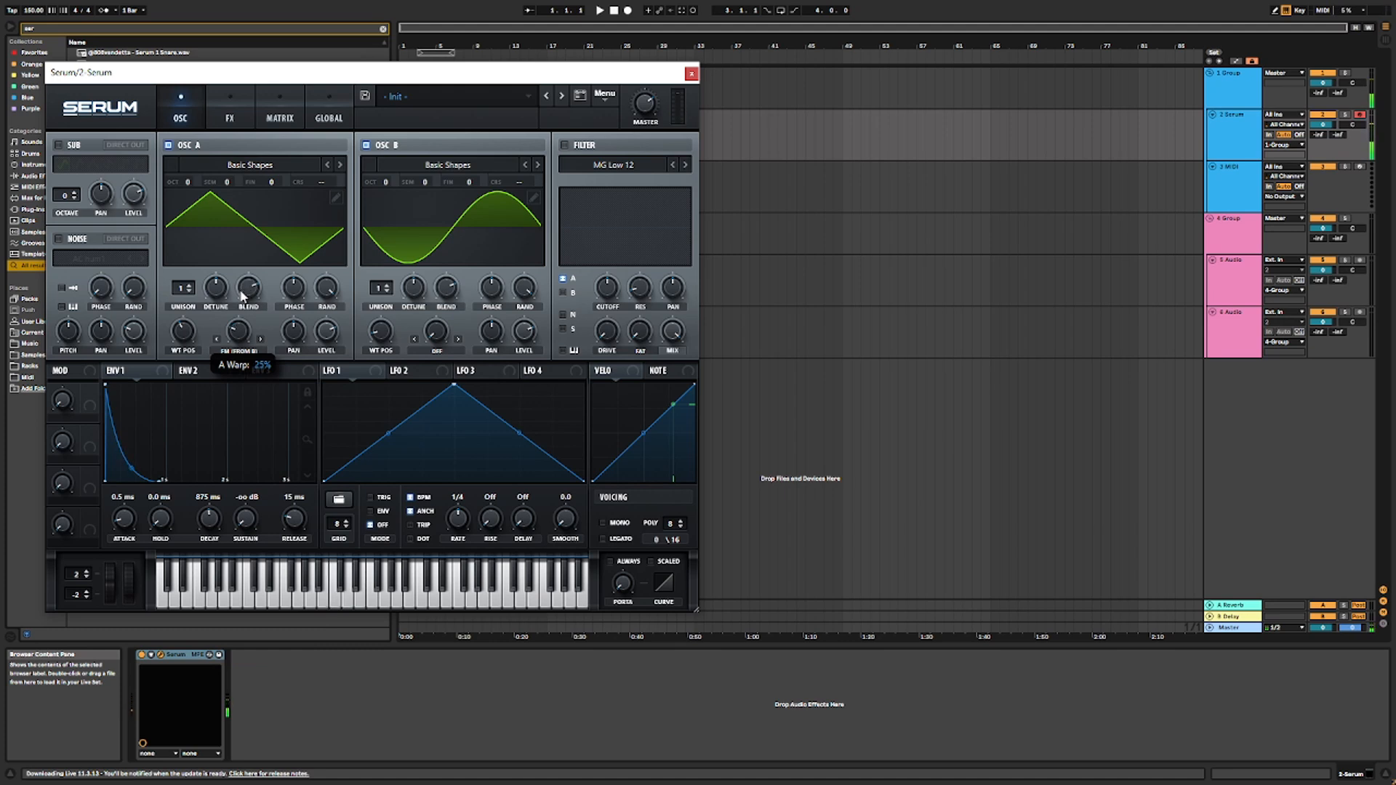
Step: Enable the MG Low 12 filter for oscillators A and B and modulate its cutoff with envelope 1
click(566, 146)
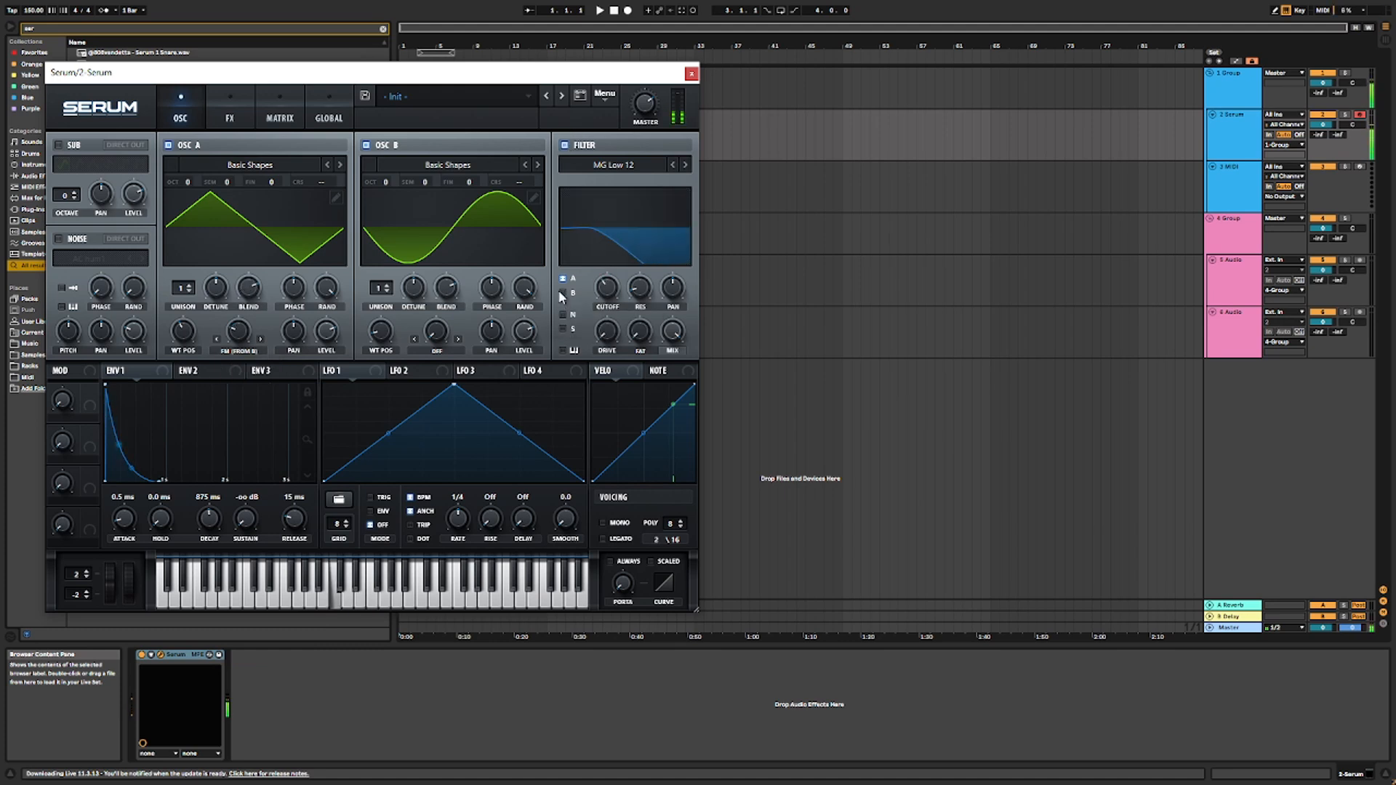
drag(581, 318, 604, 290)
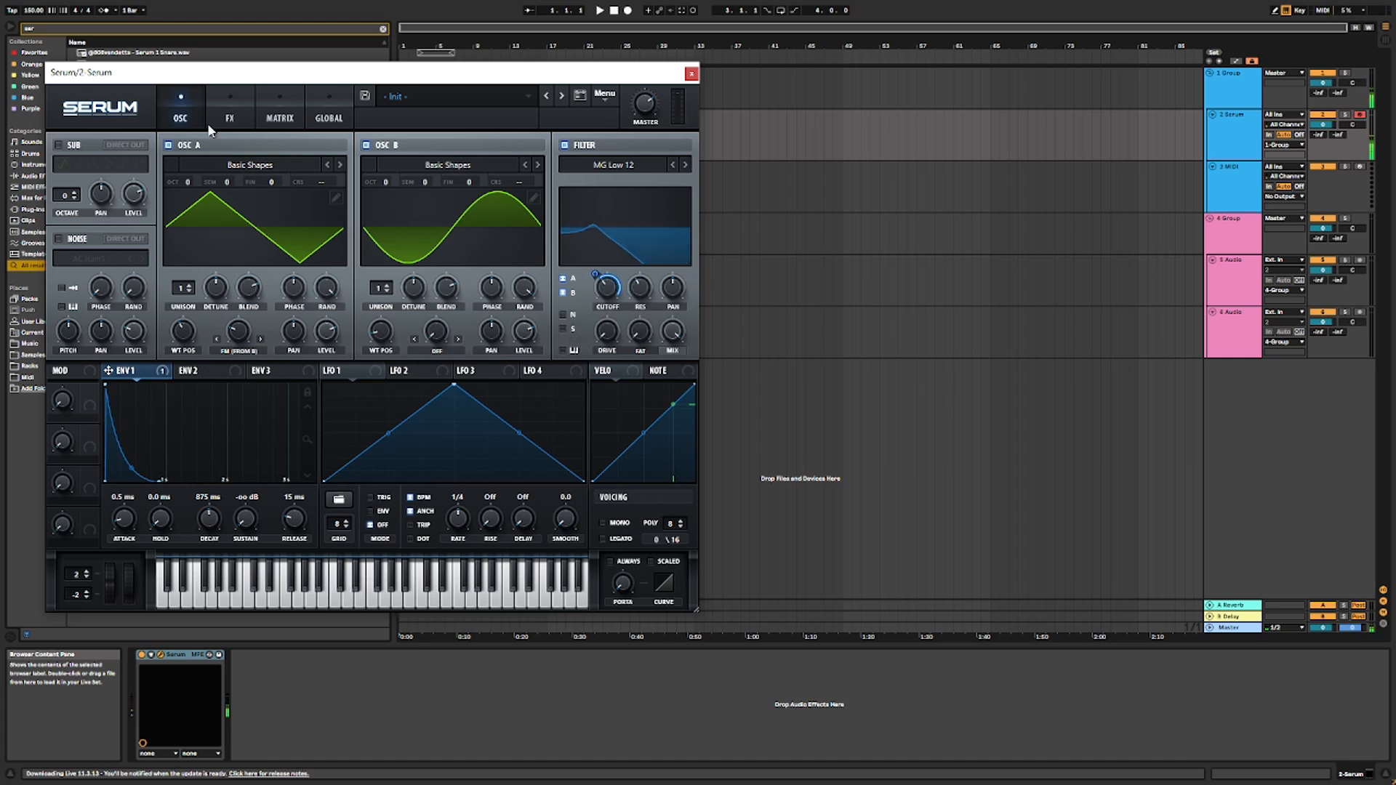
Step: Enable the sub oscillator at octave 1, modulate its level with envelope 1, and close the Serum window
click(58, 145)
click(74, 192)
click(74, 192)
drag(132, 194, 118, 393)
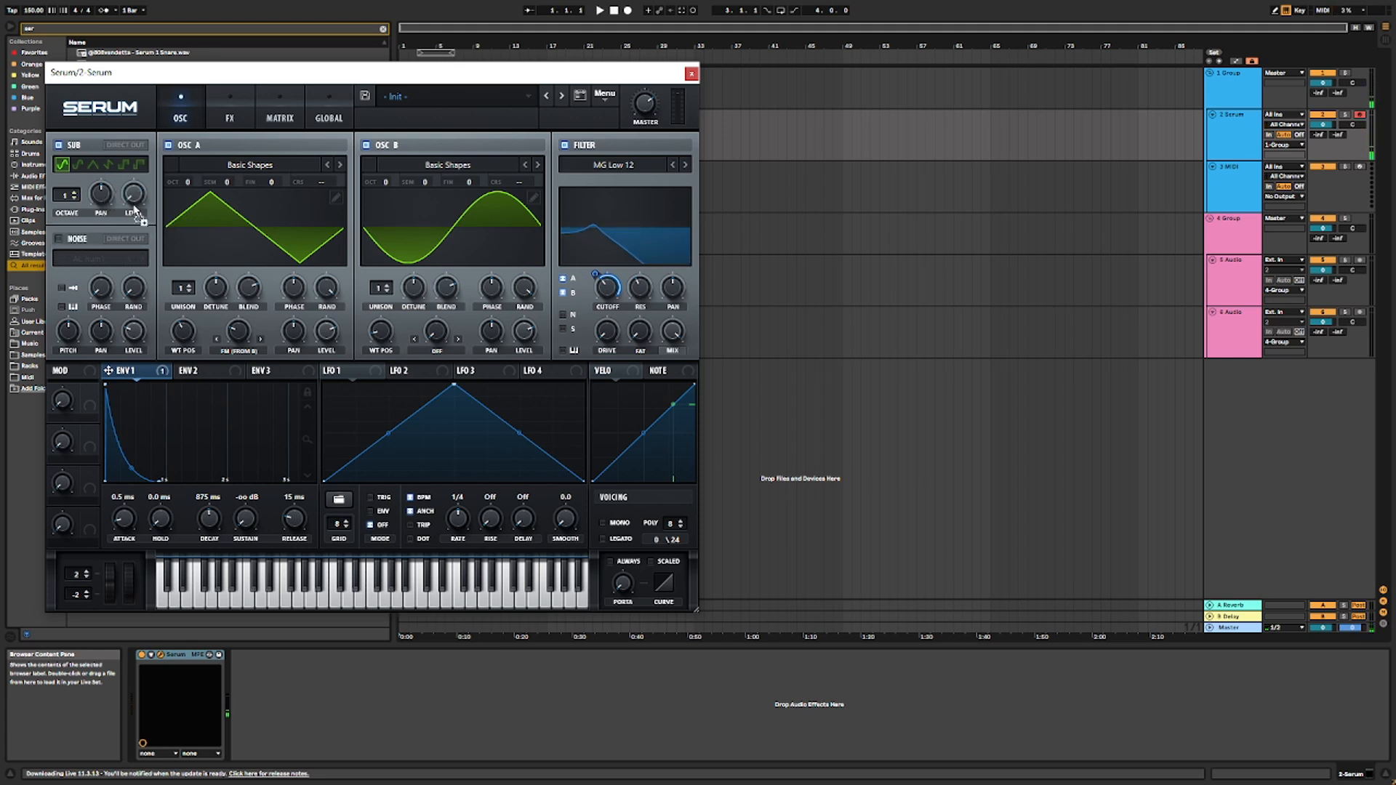
click(227, 116)
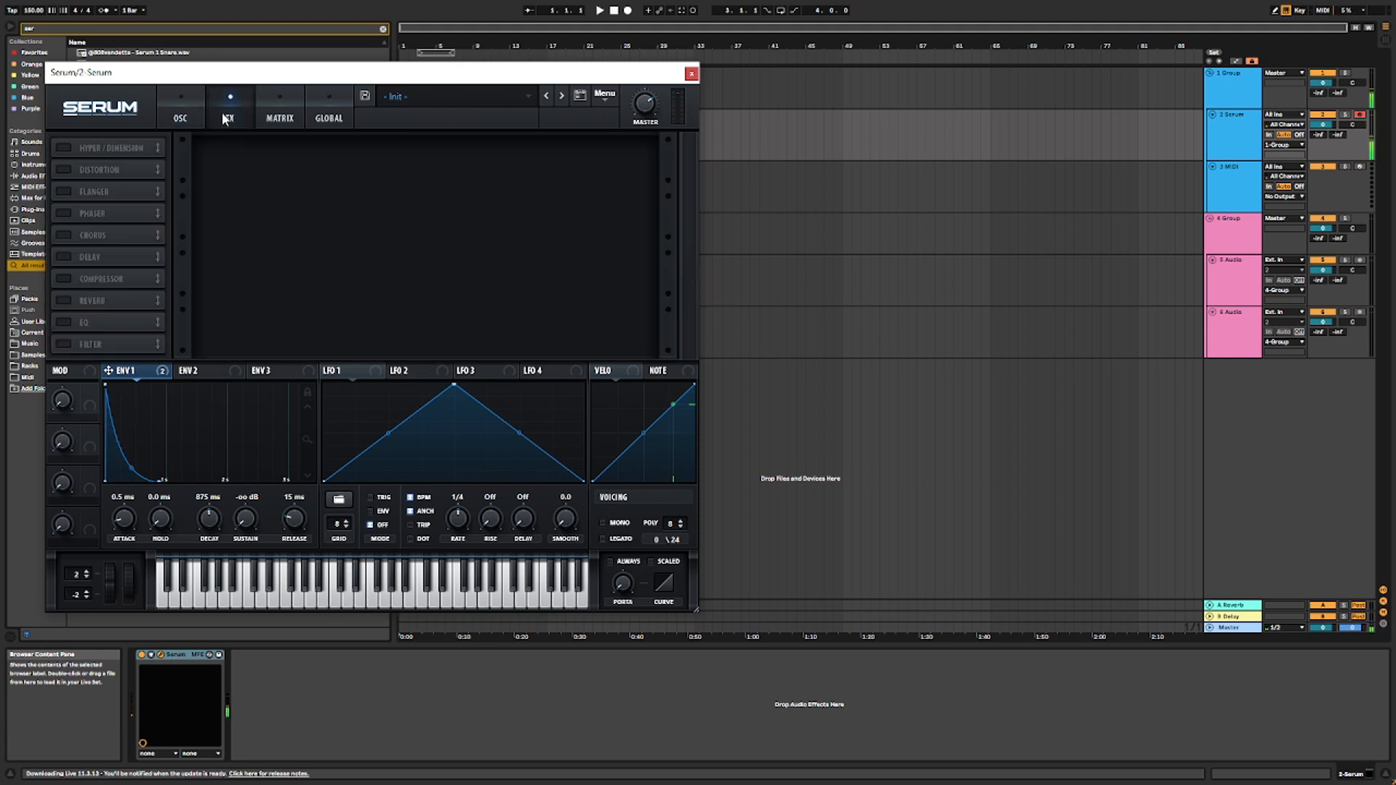
click(186, 116)
click(691, 75)
Step: Add the Delay effect after Serum, lower its dry/wet mix and set its time modulation to 3.8%
key(ctrl+f)
text(de)
double_click(96, 65)
drag(429, 743, 429, 774)
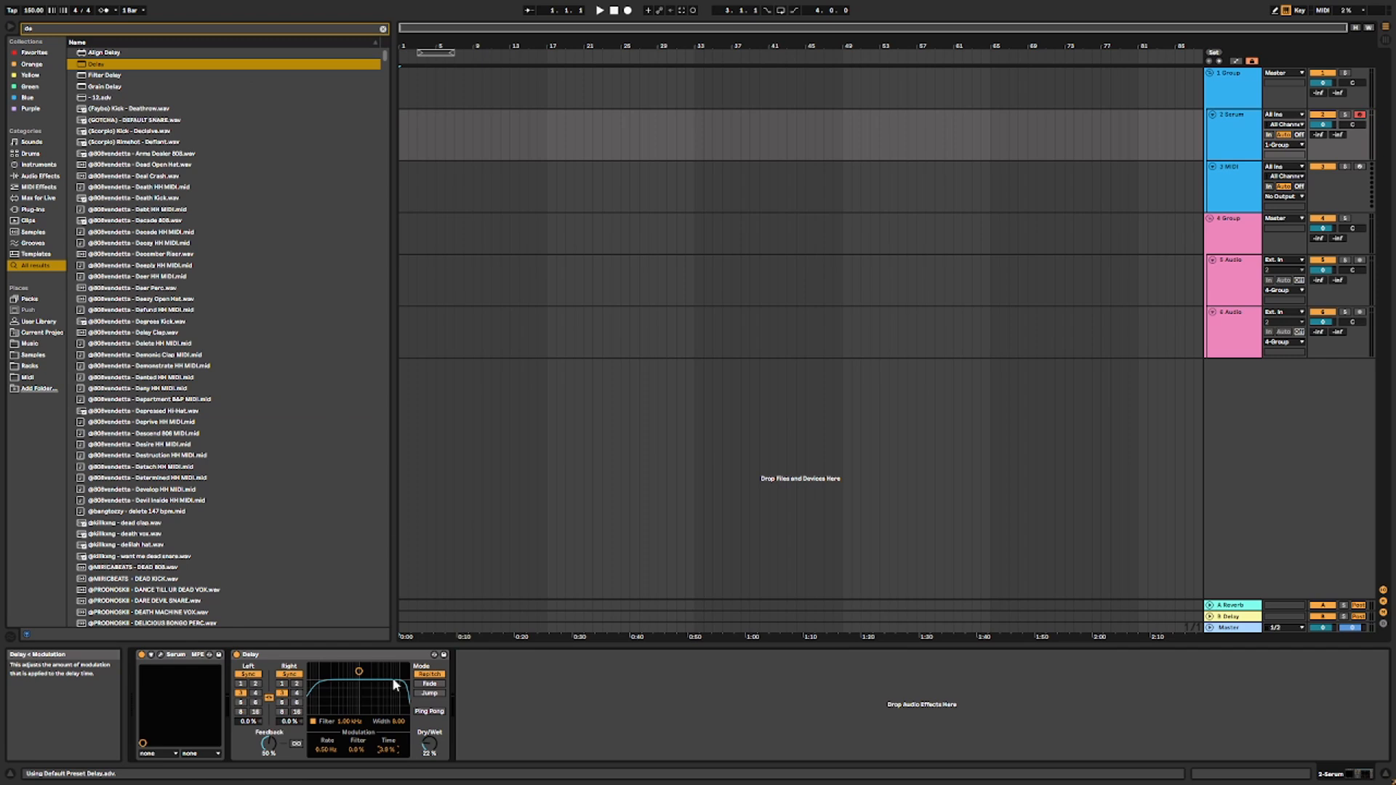
click(383, 29)
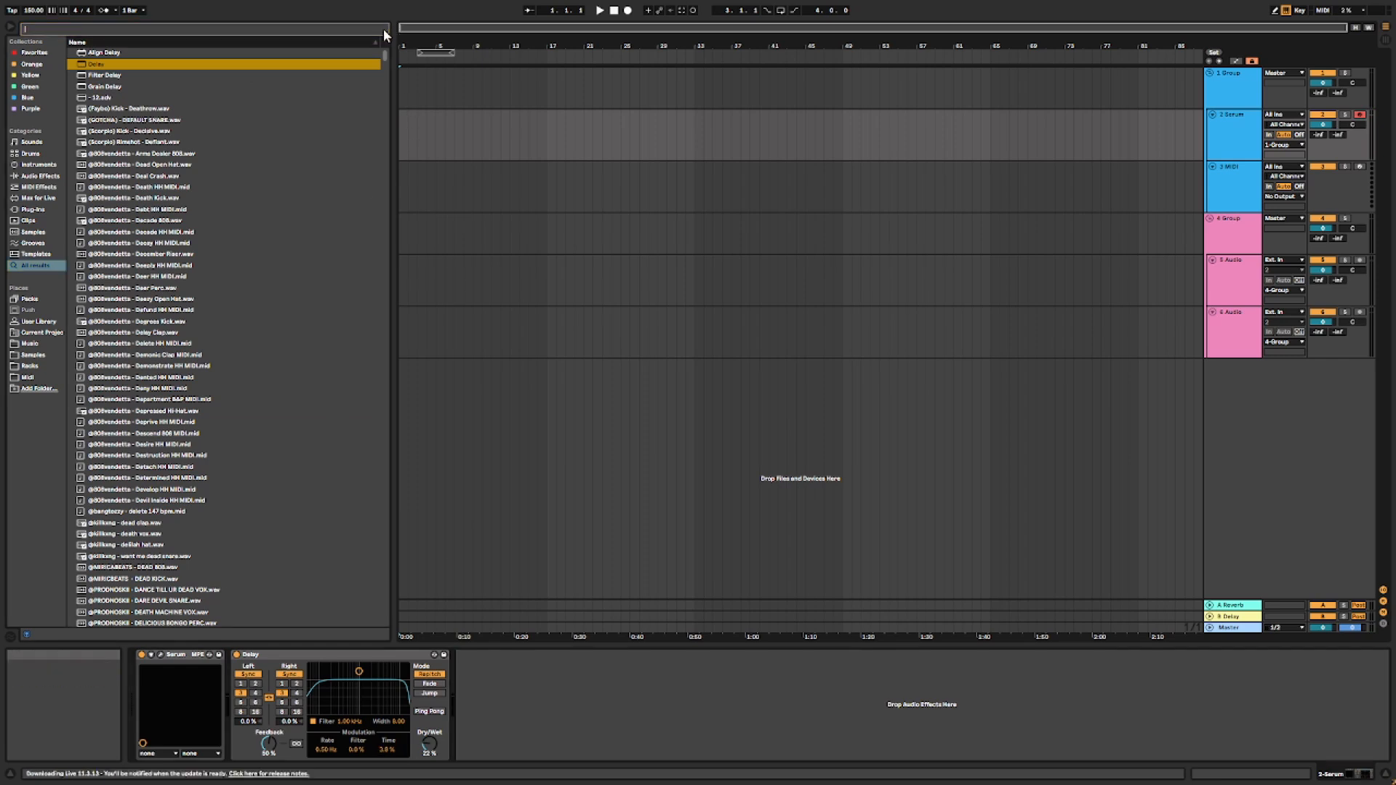
Step: Insert an empty eight-bar MIDI clip at the start of the Serum track
drag(474, 137, 400, 137)
right_click(432, 129)
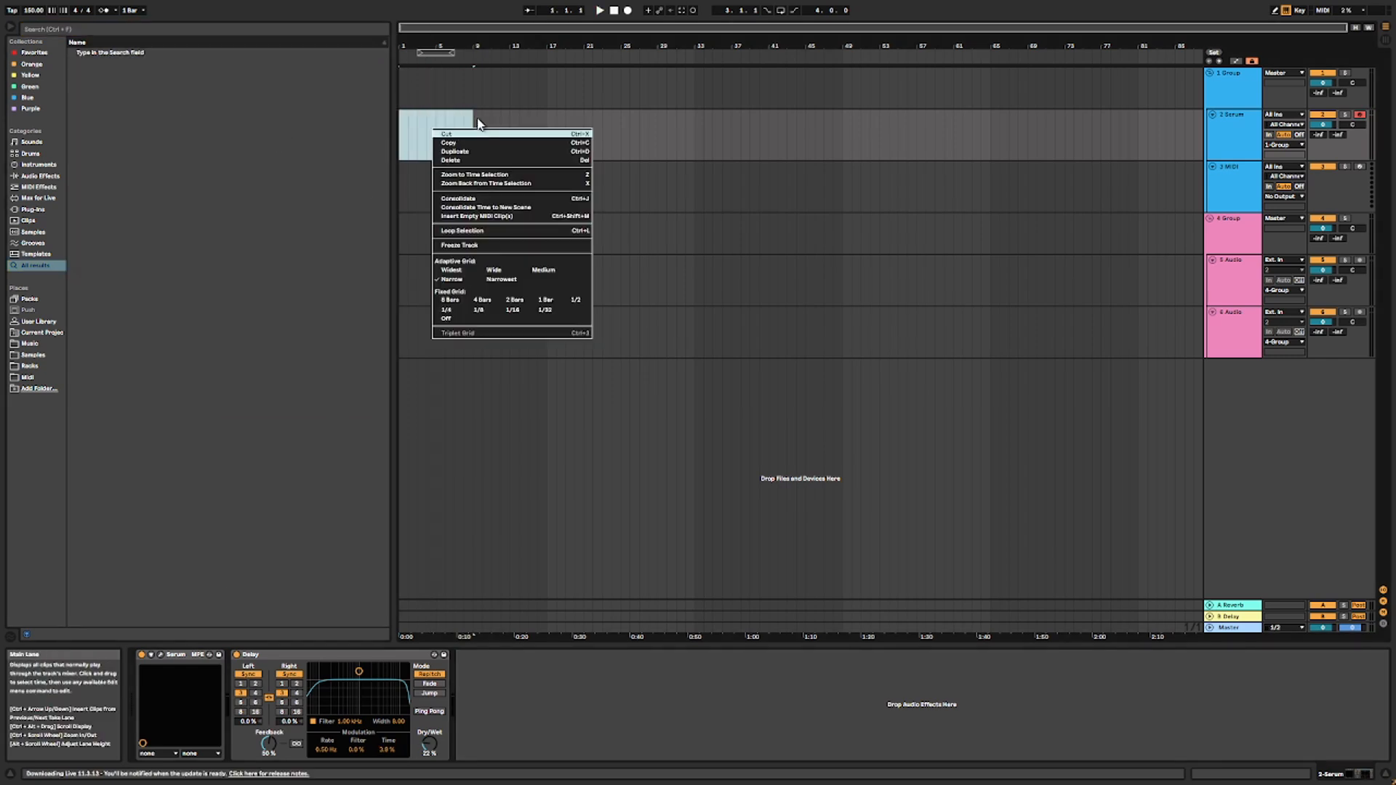
click(465, 216)
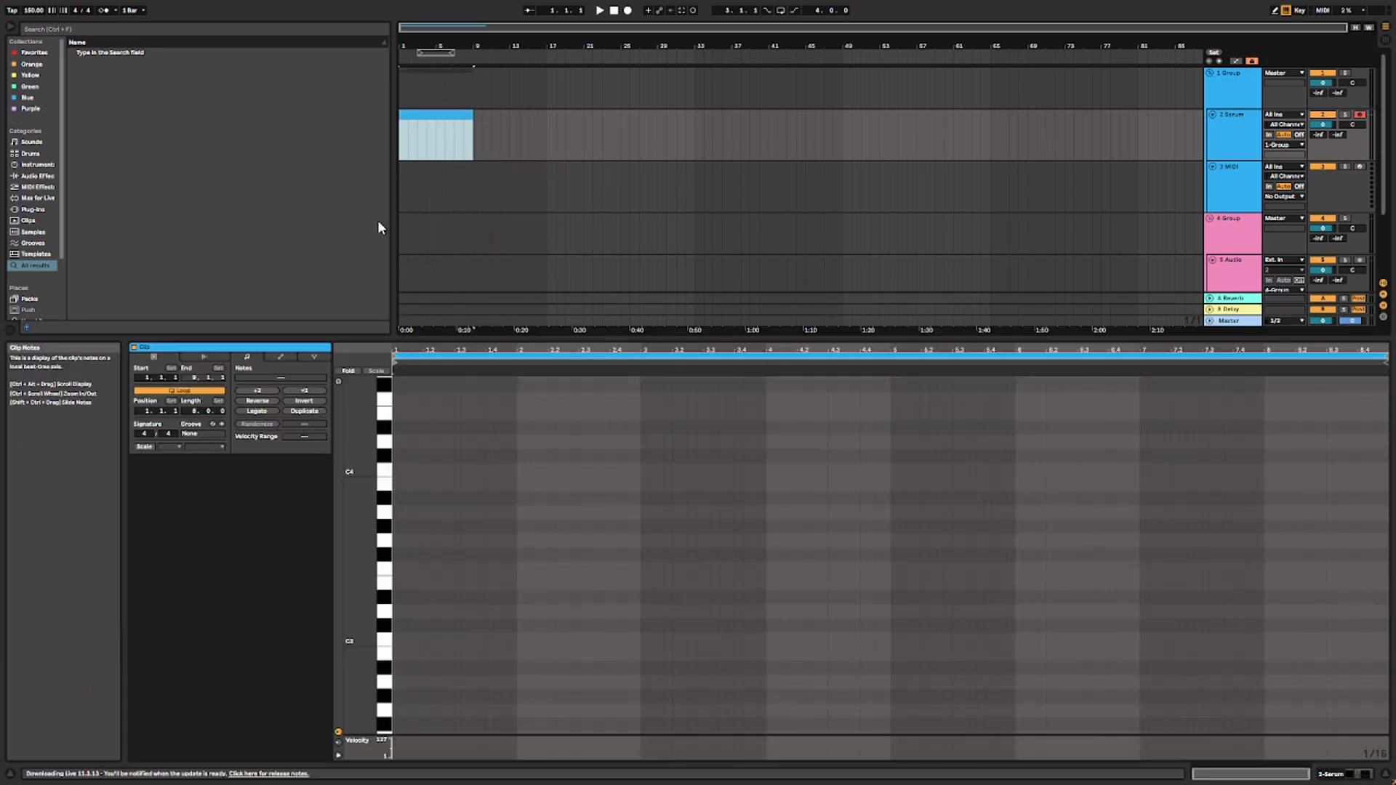
Step: Turn on scale highlighting for the clip and set the scale to E Minor
click(144, 447)
click(169, 446)
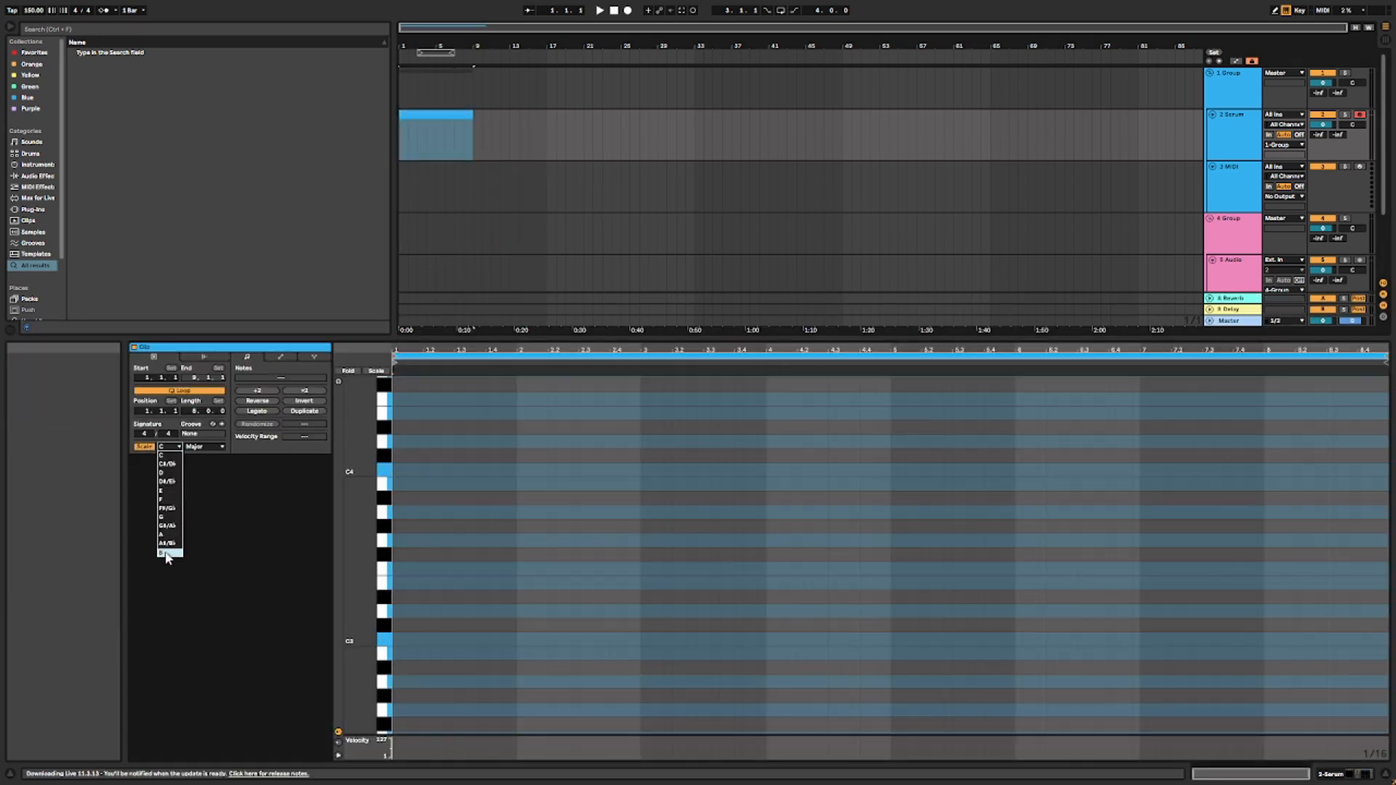
click(163, 490)
click(198, 448)
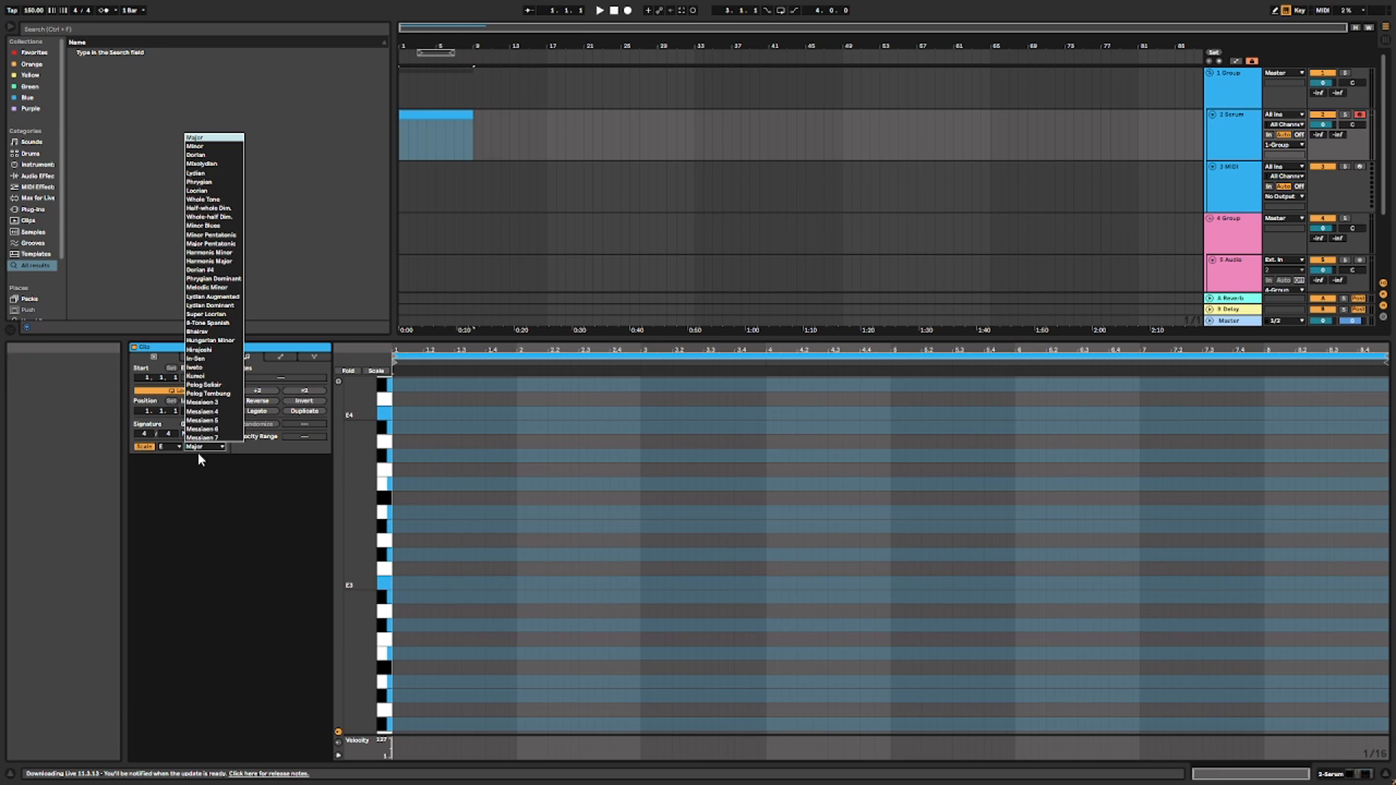
click(215, 147)
Step: Draw a one-beat E3 note at the start of the clip and audition it
double_click(396, 583)
drag(399, 582, 441, 582)
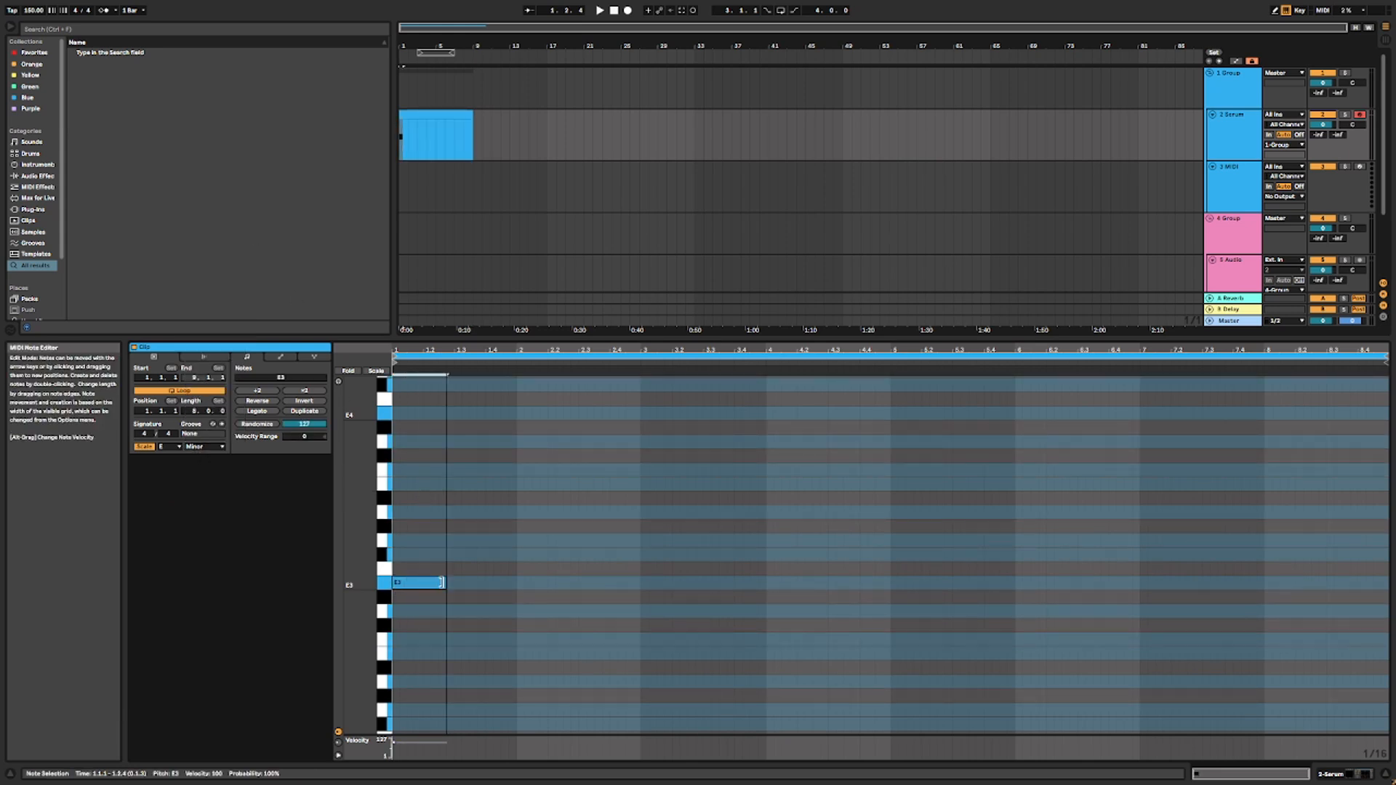
scroll(396, 582, up, 1)
scroll(394, 580, up, 5)
key(space)
key(space)
key(space)
key(space)
drag(1010, 607, 713, 617)
scroll(698, 615, down, 5)
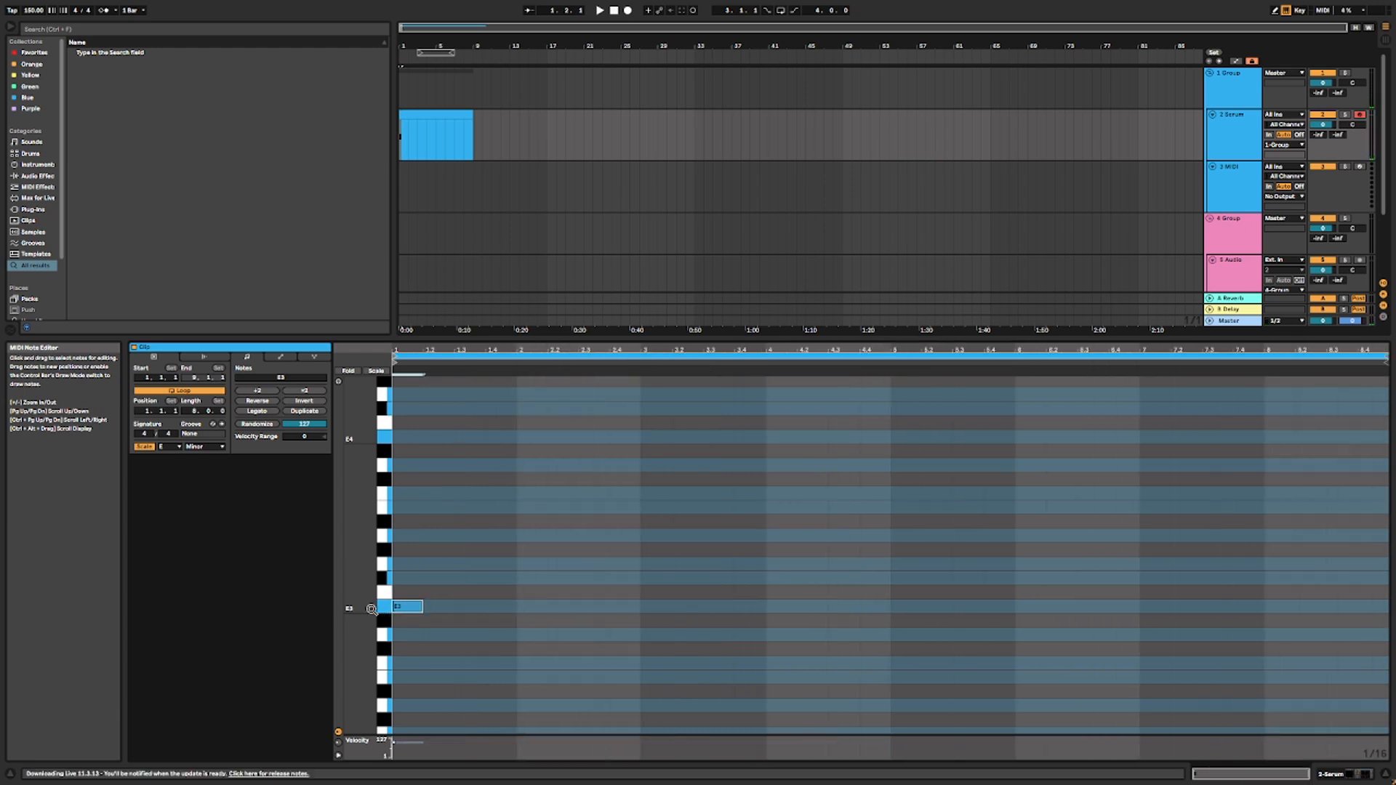
Step: Duplicate the note into overlapping F#3, G3 and F#3 notes, each starting half a beat after the previous one, and audition them
key(ctrl+d)
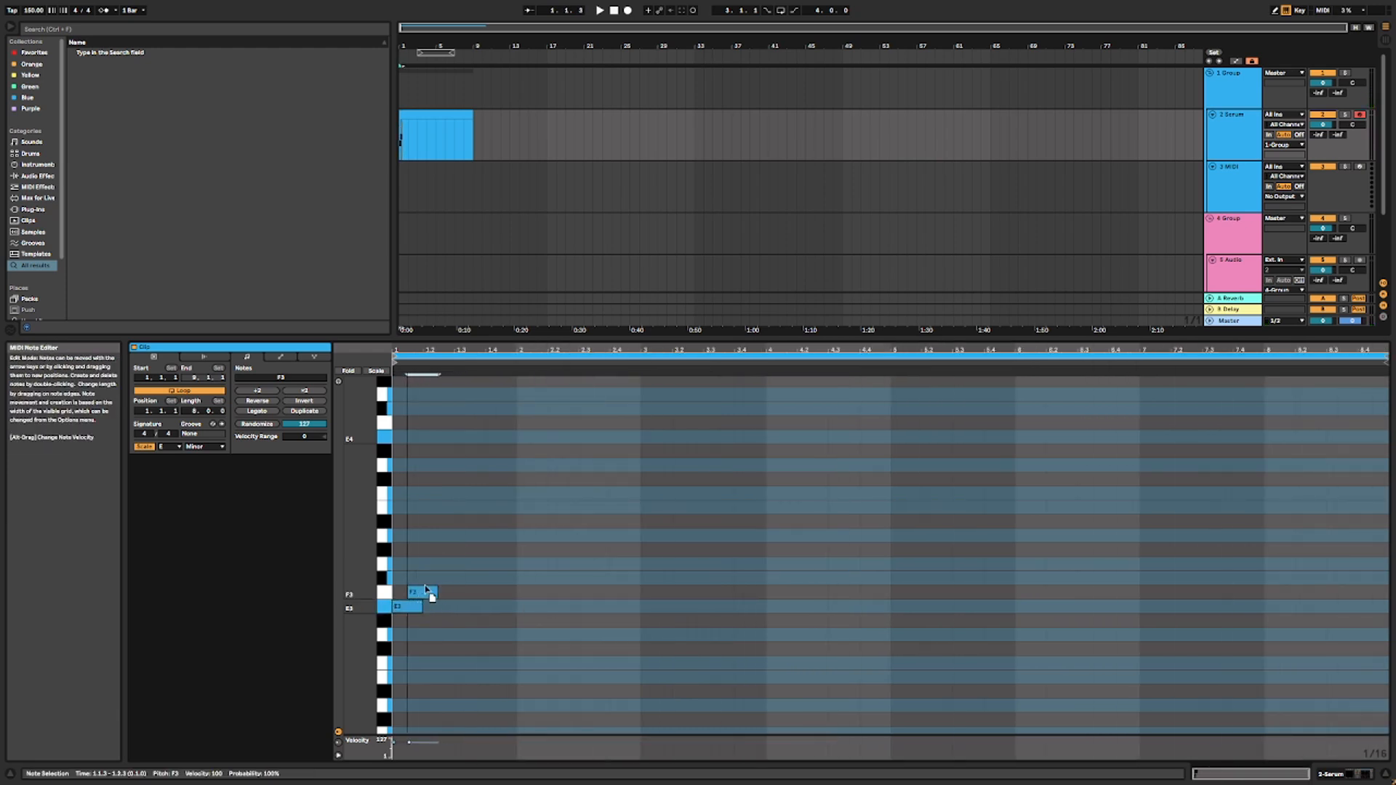
drag(427, 589, 446, 567)
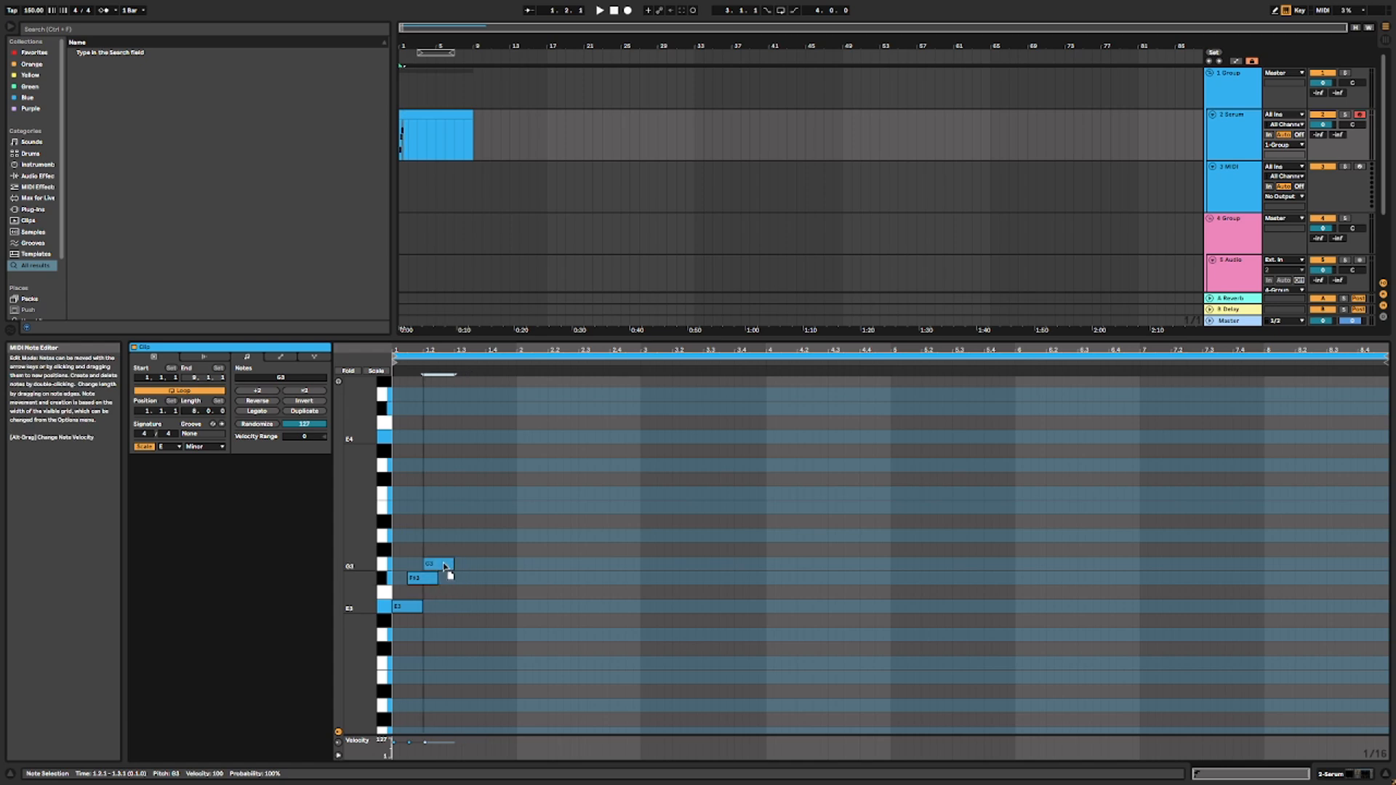
key(ctrl+d)
key(space)
drag(473, 565, 460, 580)
key(space)
key(space)
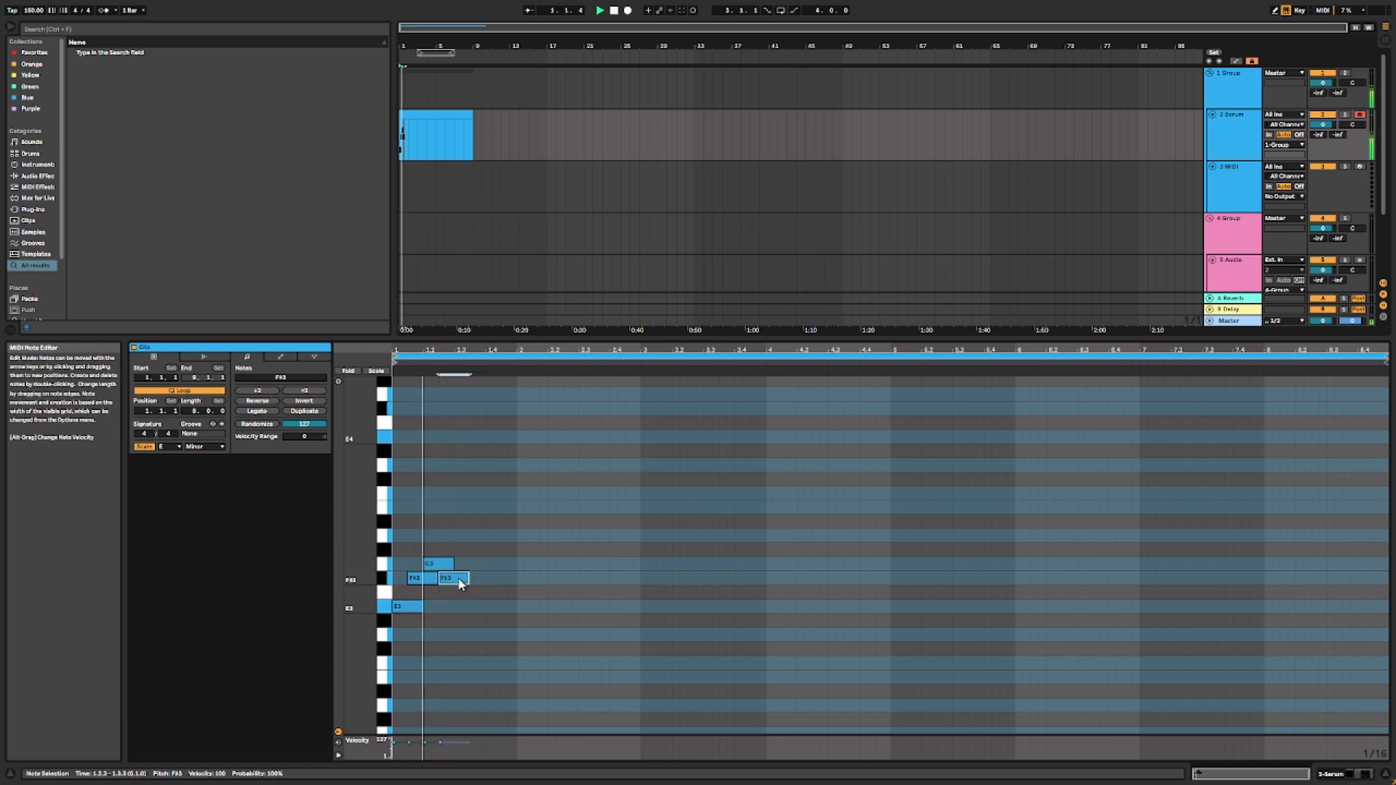
key(space)
Step: Add one-beat A3 and B3 notes on the third beat of bar 1, half a beat apart, and audition the phrase
scroll(413, 582, up, 3)
scroll(424, 580, down, 3)
drag(463, 535, 409, 605)
mouse_move(451, 544)
mouse_down()
mouse_move(418, 576)
mouse_move(439, 583)
mouse_up()
drag(463, 547, 617, 511)
click(462, 550)
key(space)
key(space)
scroll(438, 527, up, 5)
scroll(614, 549, down, 5)
key(space)
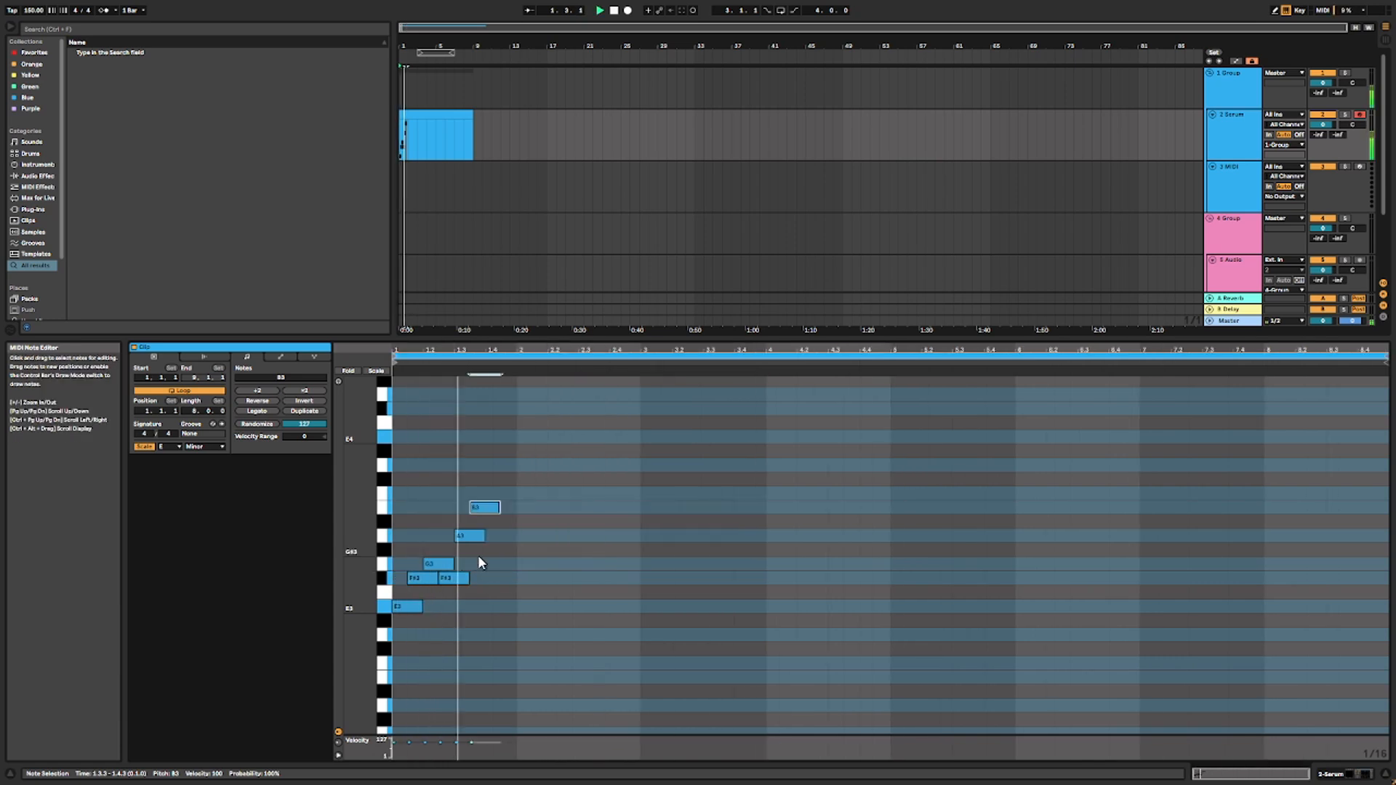
key(space)
Step: Extend the melody through bar 2 with duplicated notes on A3, G3, F#3, G3, F#3, D4 and B3, auditioning the result
key(ctrl+d)
key(space)
drag(513, 516, 410, 623)
key(ctrl+d)
key(ctrl+d)
key(ctrl+d)
key(ctrl+d)
key(space)
key(ctrl+d)
key(space)
scroll(601, 505, up, 3)
key(ctrl+d)
key(space)
key(space)
key(space)
Step: Duplicate the two-bar melody until it fills all eight bars of the clip
scroll(608, 502, down, 5)
key(space)
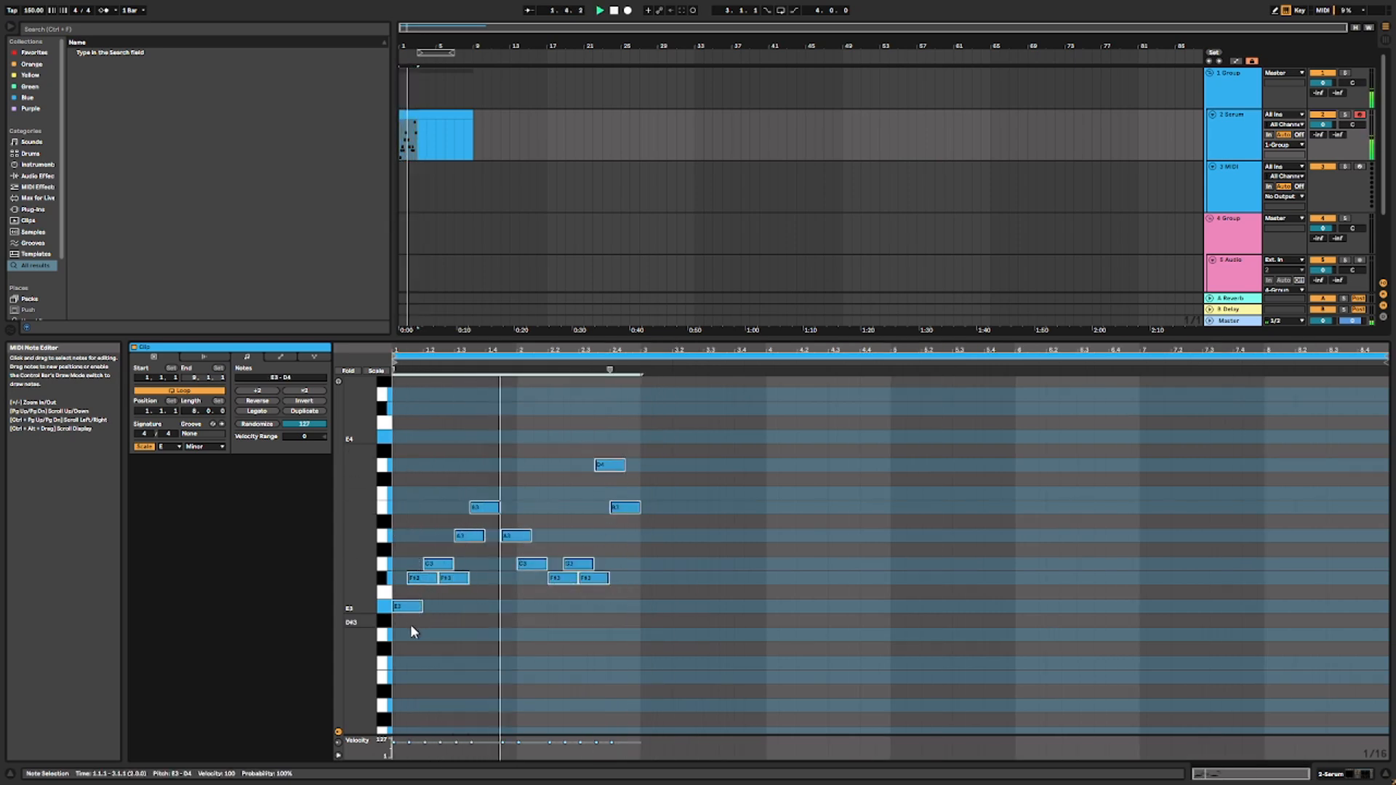
key(ctrl+d)
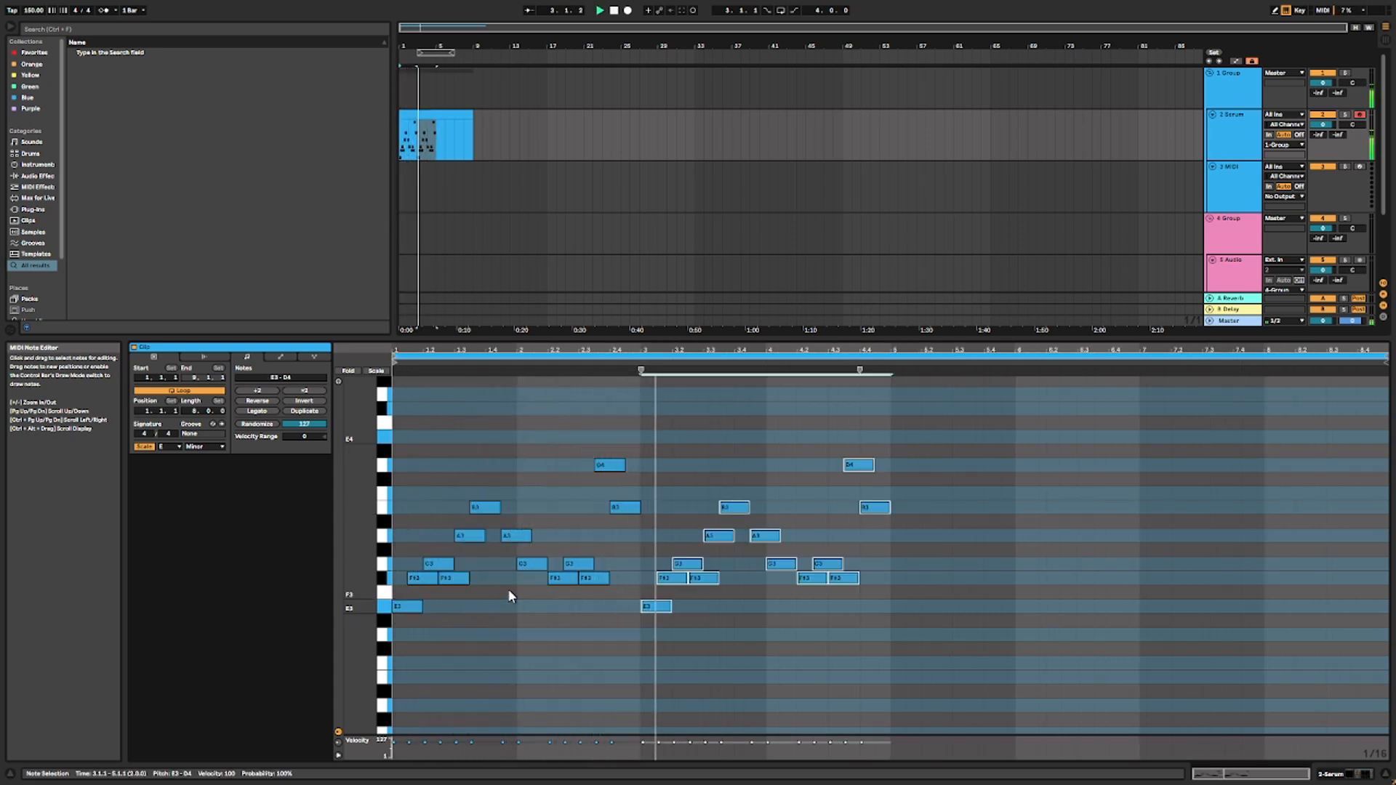
drag(873, 447, 406, 666)
key(ctrl+d)
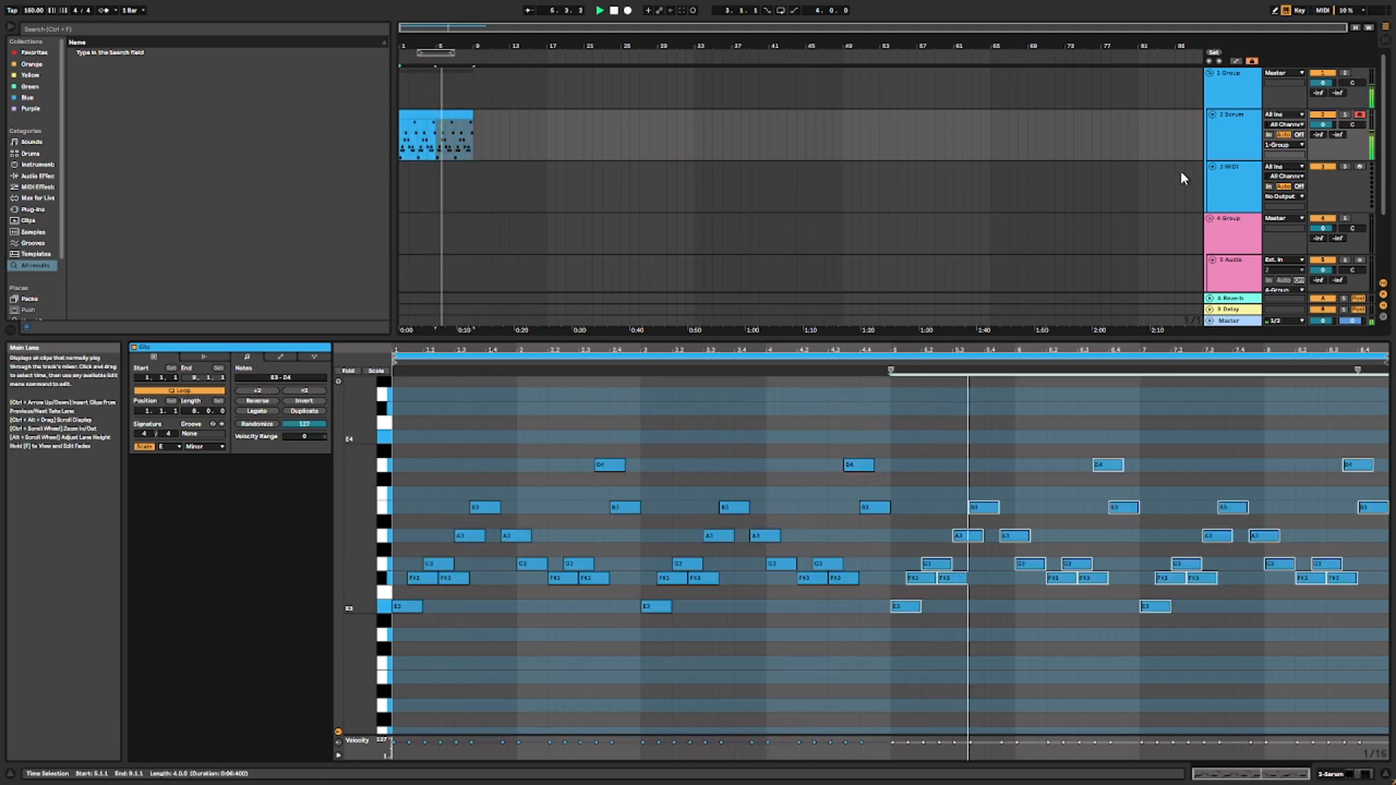
Step: Load Serum_x64 from the Favorites collection onto the second MIDI track
click(1233, 142)
click(1230, 184)
key(space)
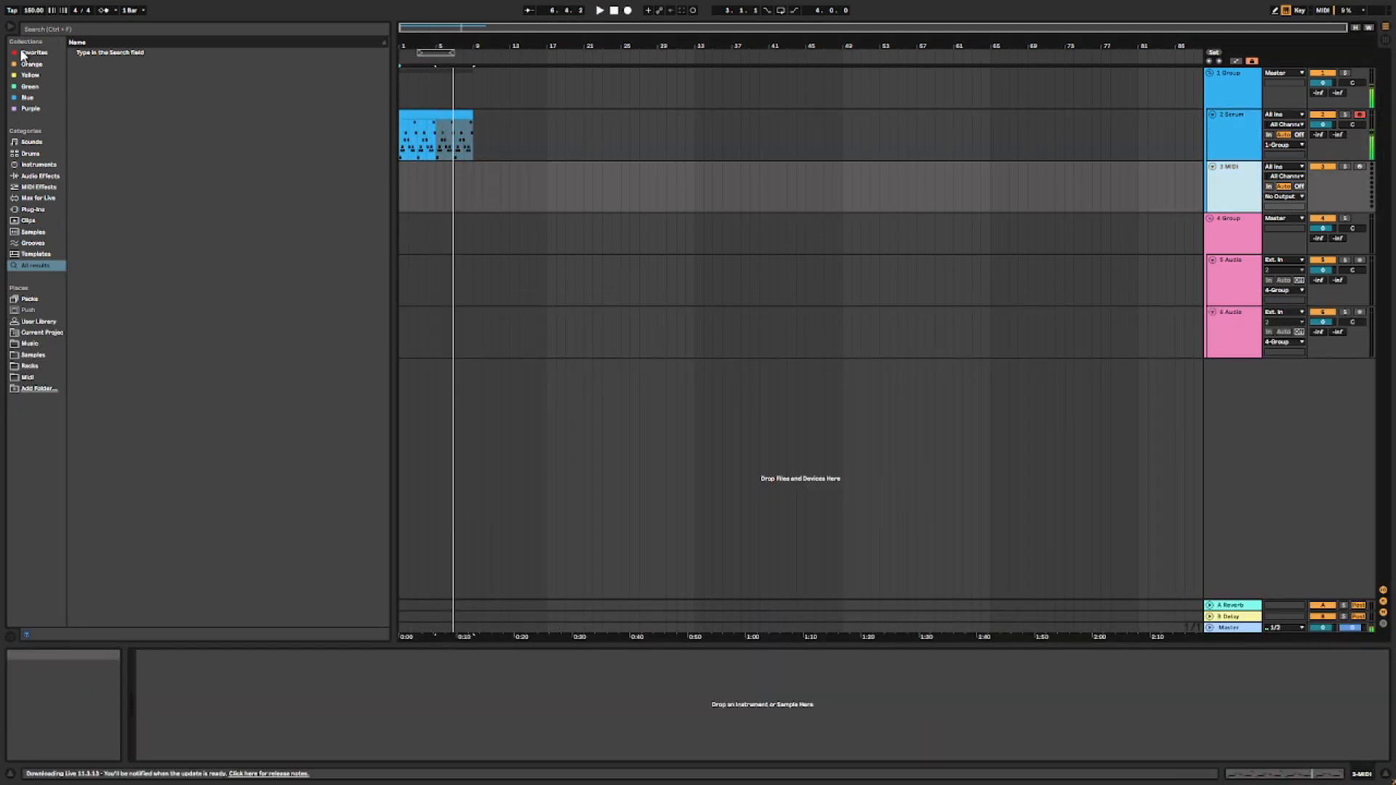
click(33, 65)
click(28, 53)
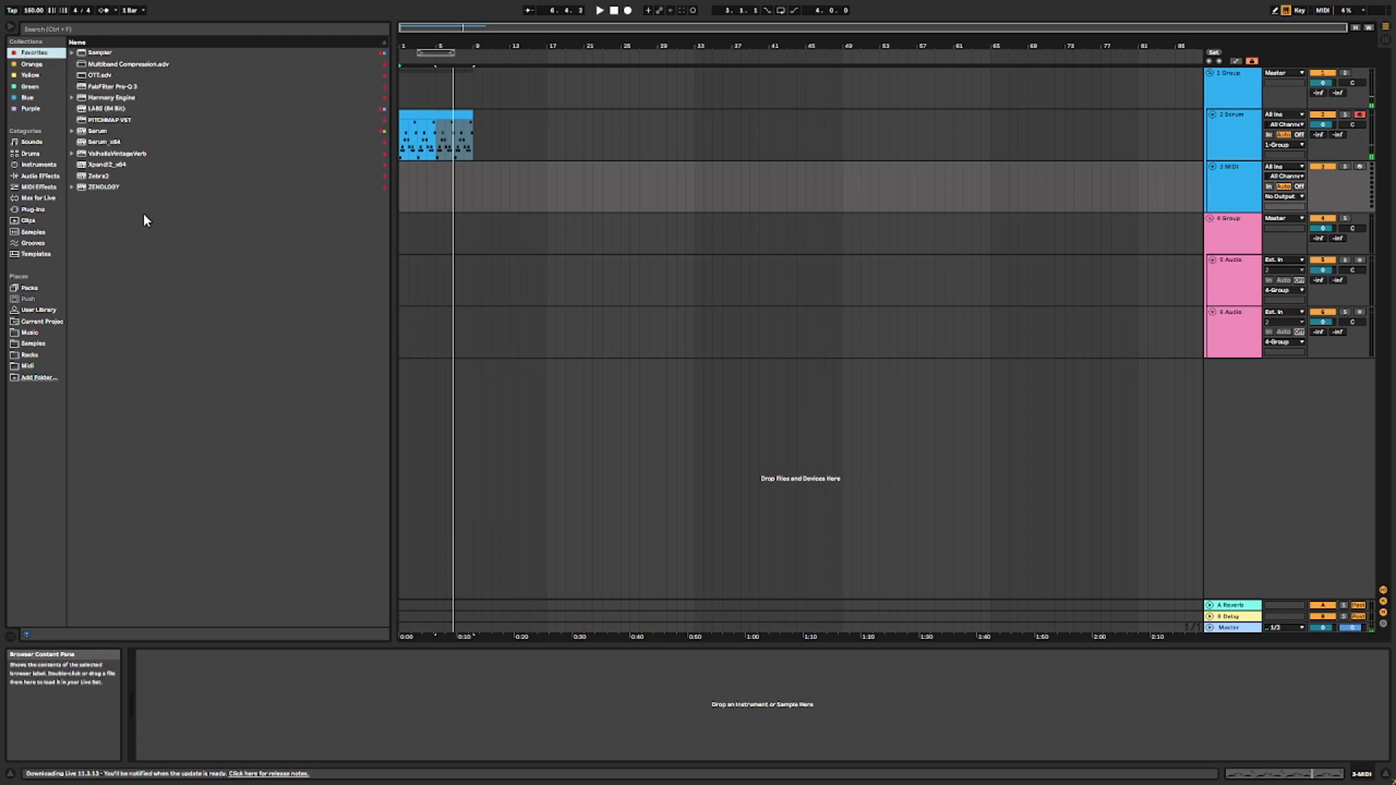
click(466, 138)
click(1207, 186)
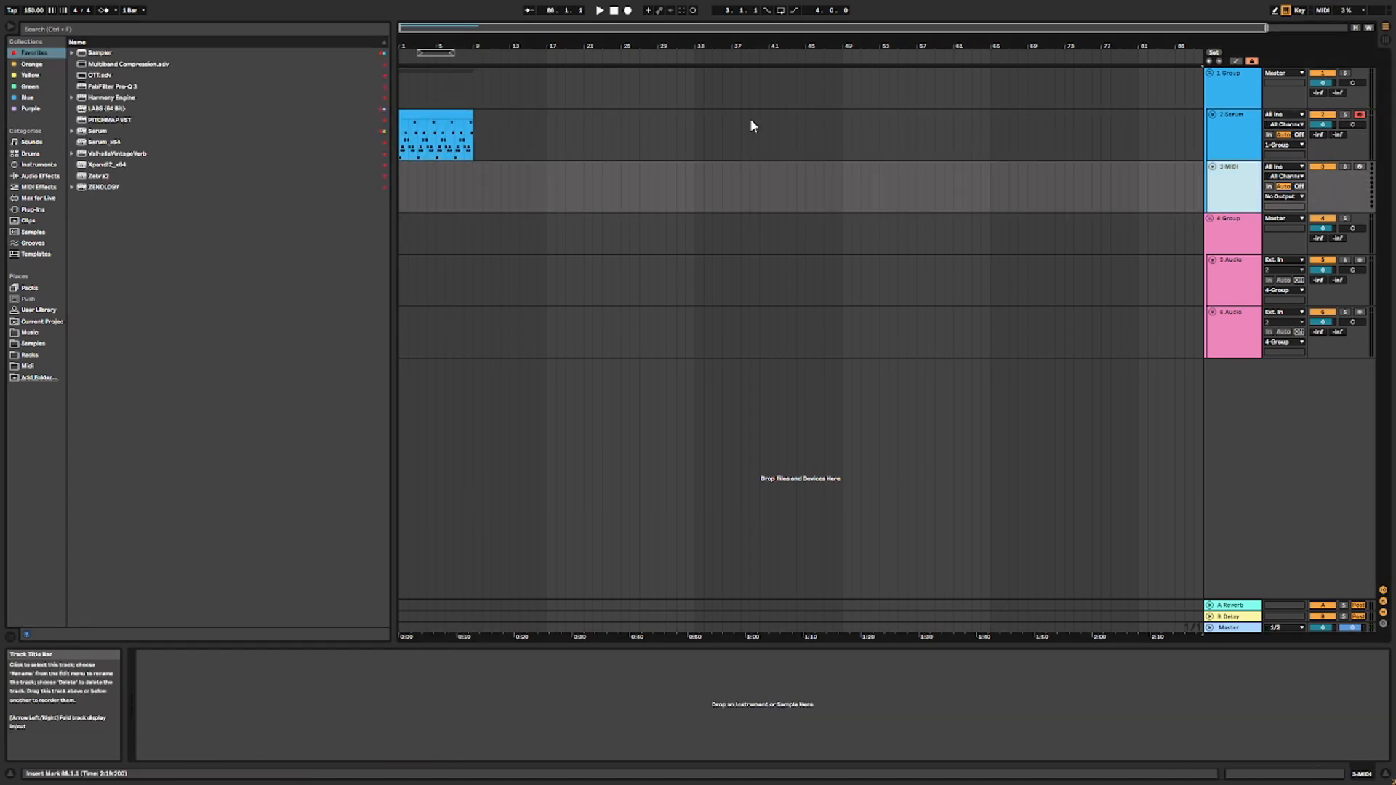
click(92, 144)
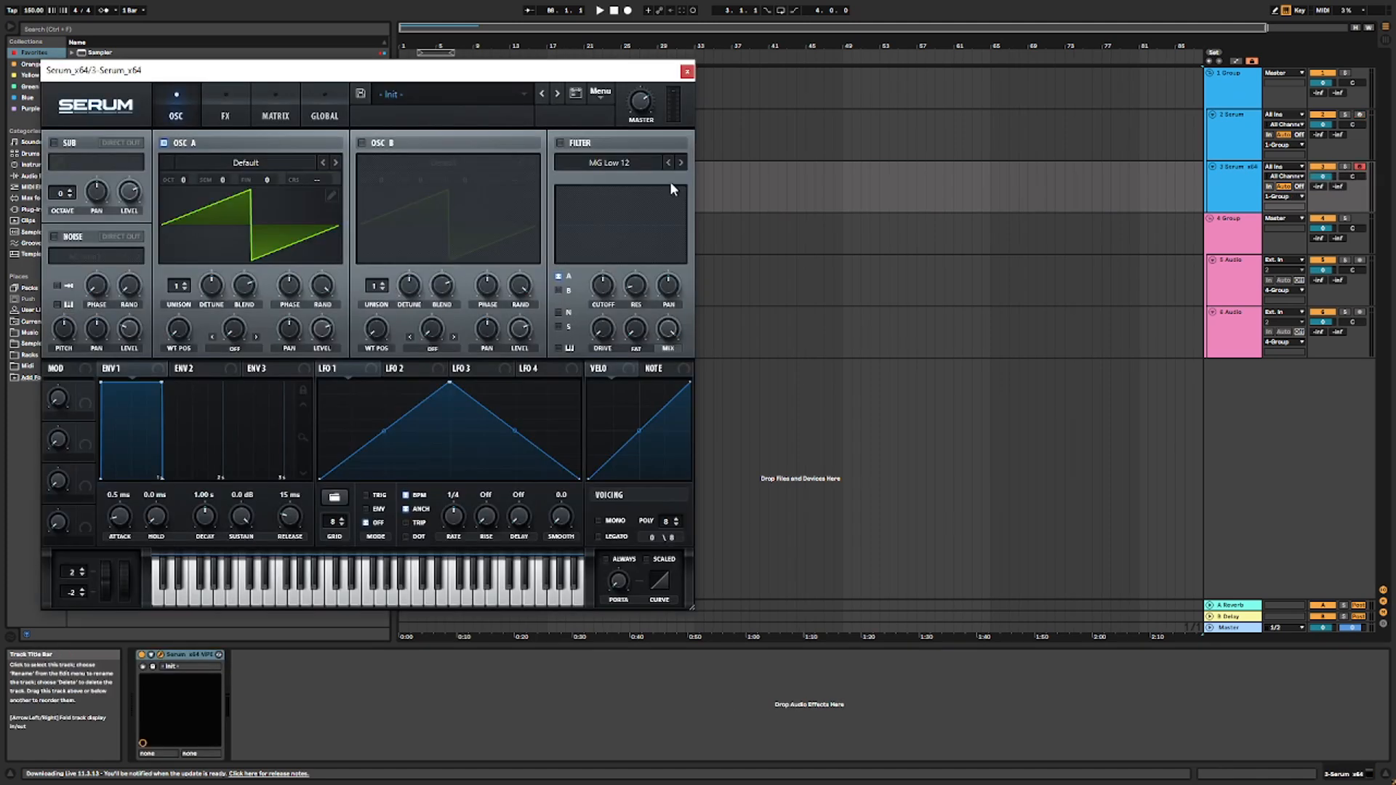
Step: Set the new Serum's oscillator A to the Basic Shapes wavetable with a triangle wave, and close its window
click(285, 161)
mouse_move(218, 179)
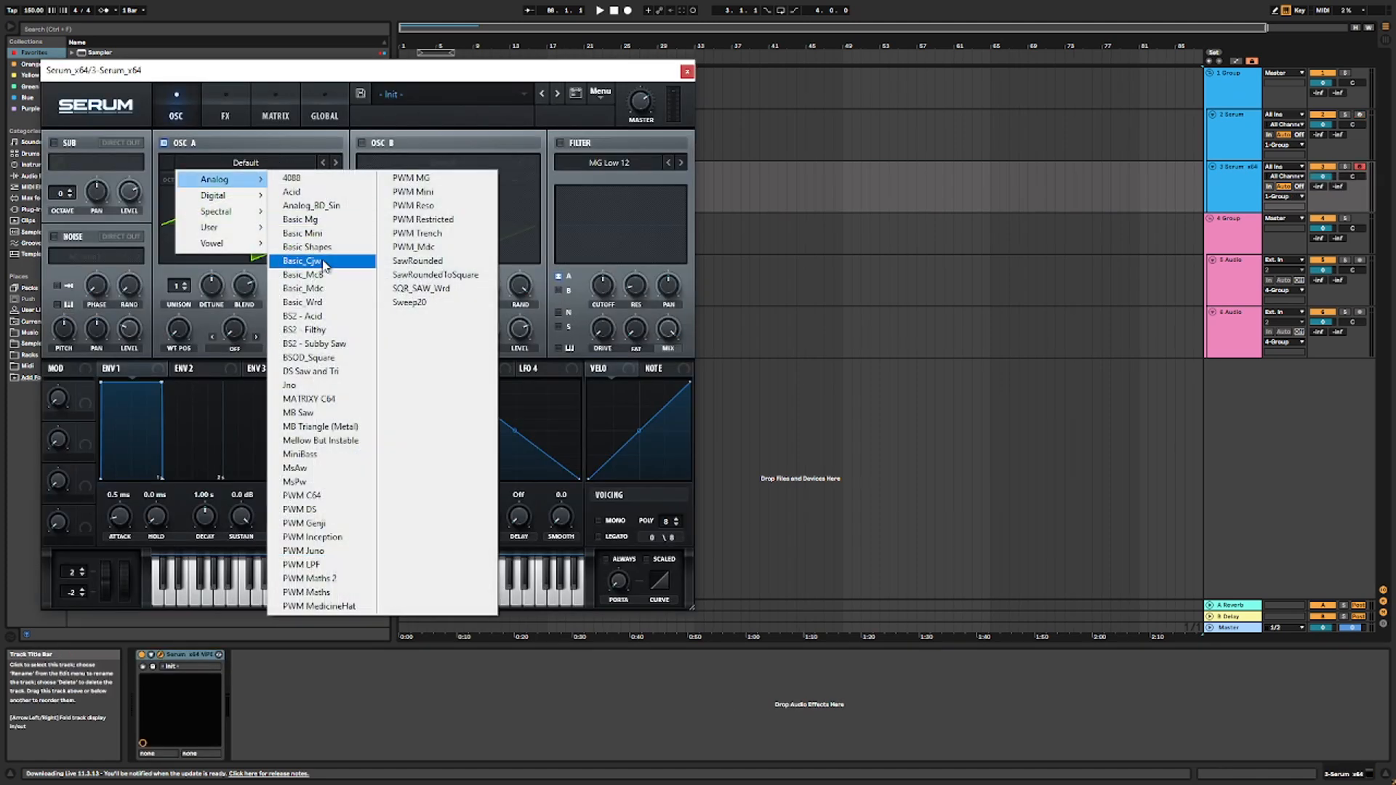
click(329, 248)
drag(184, 329, 182, 283)
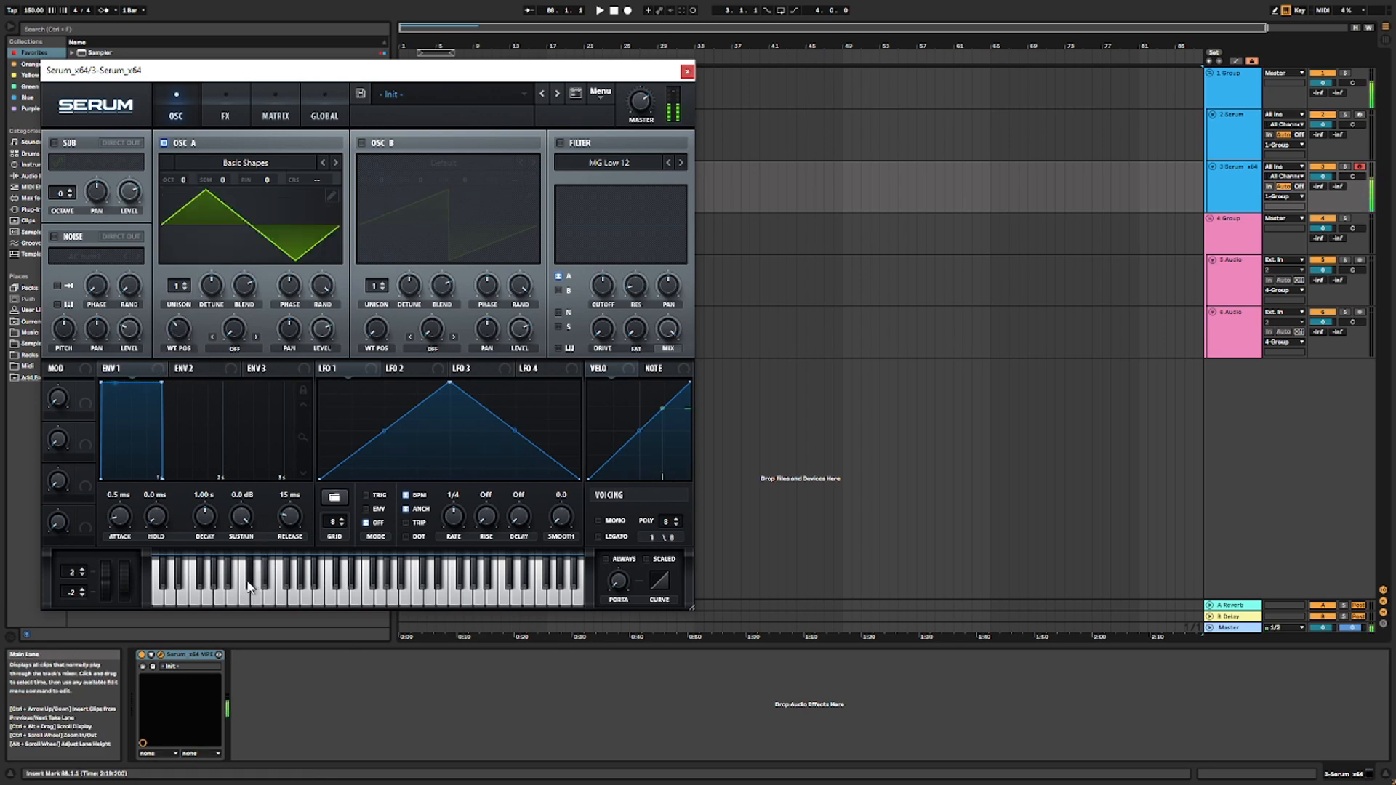
click(686, 72)
Step: Insert an empty four-bar MIDI clip at the start of the Serum_x64 track
drag(435, 195, 386, 178)
right_click(408, 182)
click(422, 268)
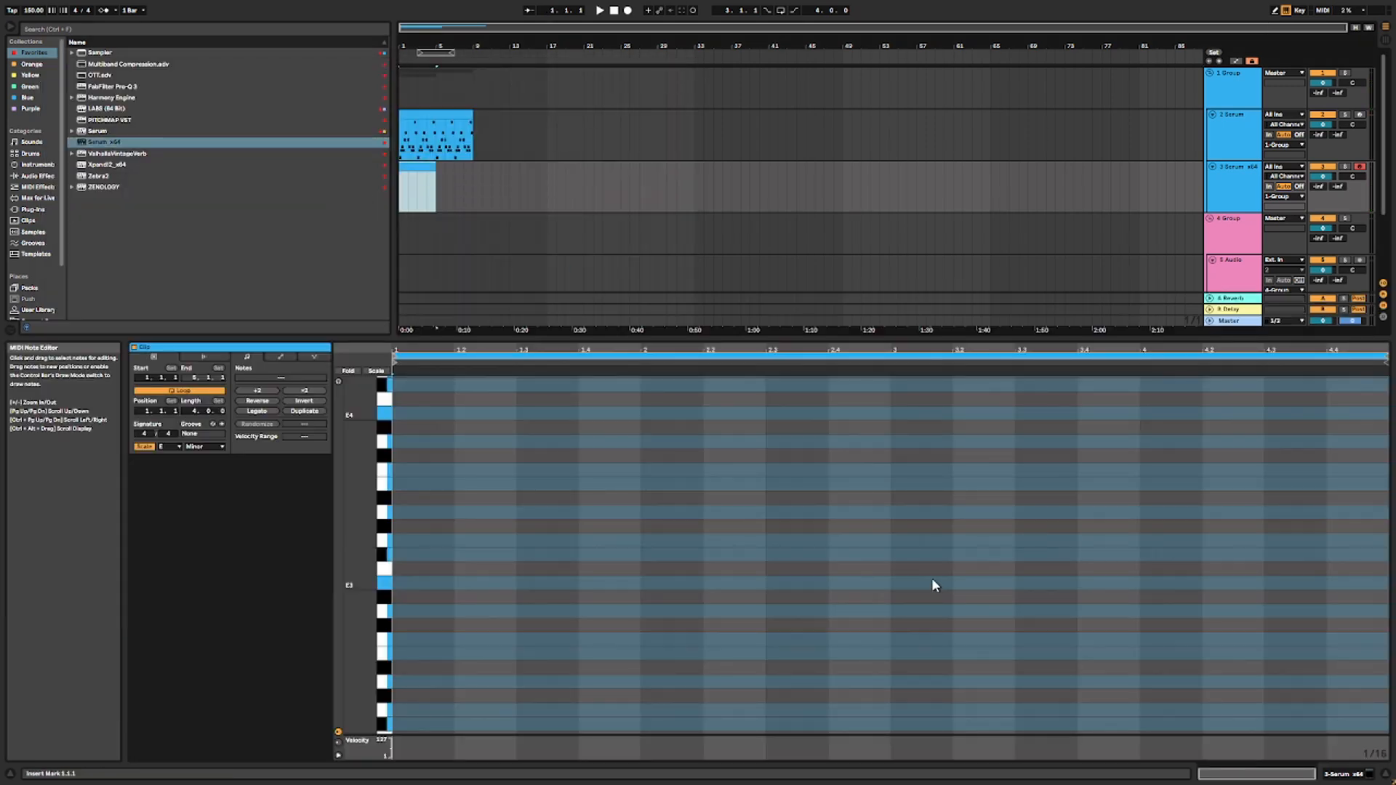
Step: Draw the notes of the second Serum part in the four-bar clip
double_click(772, 583)
drag(778, 584, 903, 606)
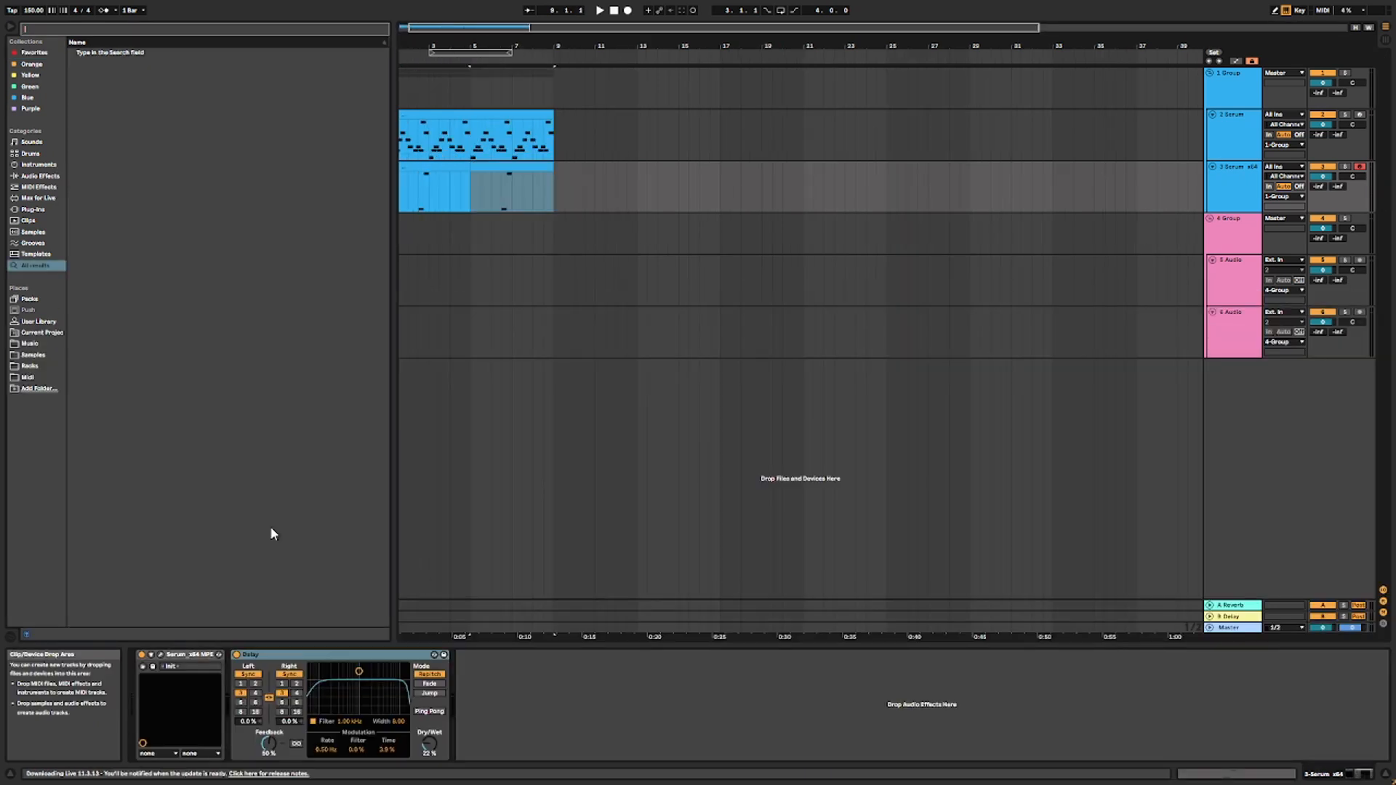
Step: Add a Reverb after the Delay on the Serum_x64 track, adjust its Dry/Wet mix, and audition the part
key(ctrl+f)
text(re)
click(102, 97)
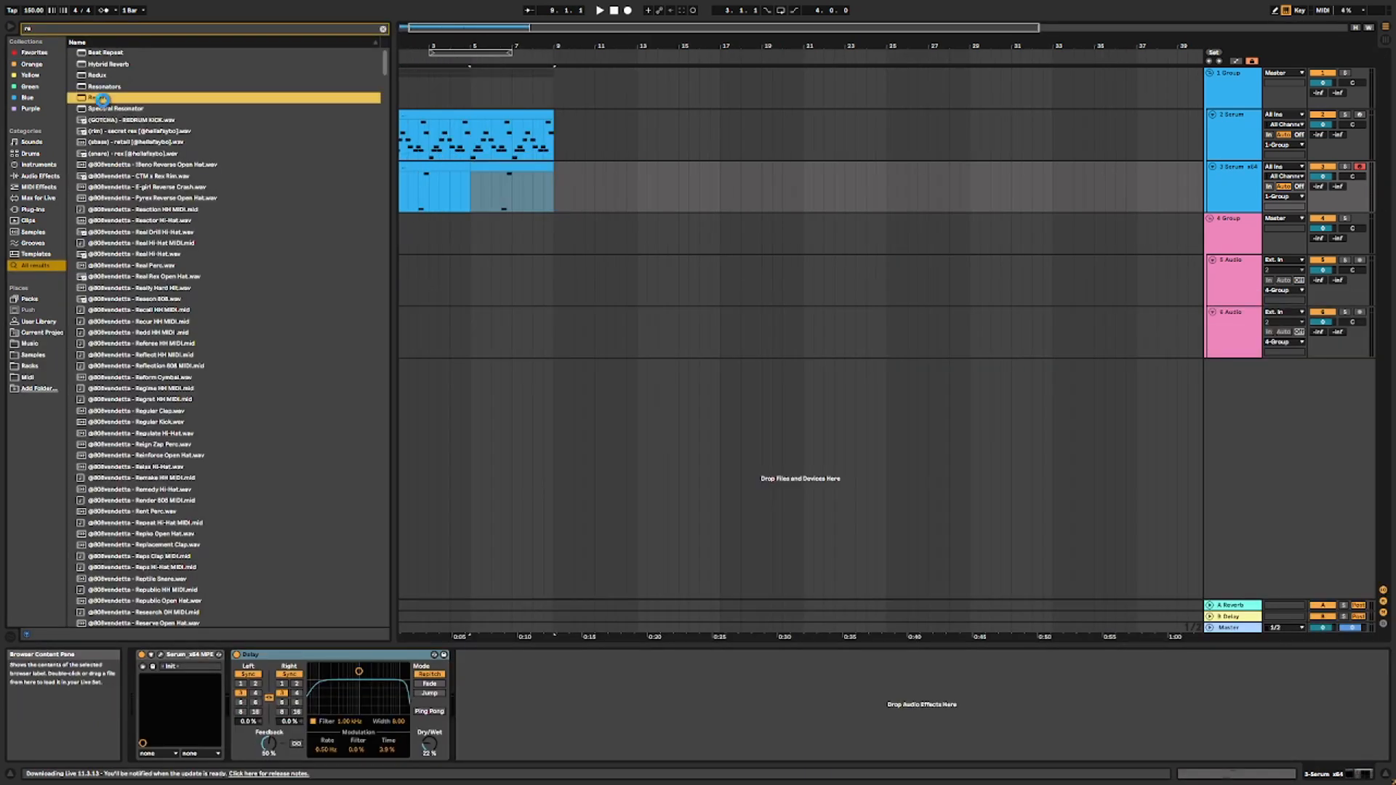
double_click(102, 97)
drag(593, 744, 593, 729)
key(space)
key(space)
Step: Enable the MG Low 12 filter in Serum_x64 and set Env 1 to zero sustain with a decay of about 4 s
click(161, 655)
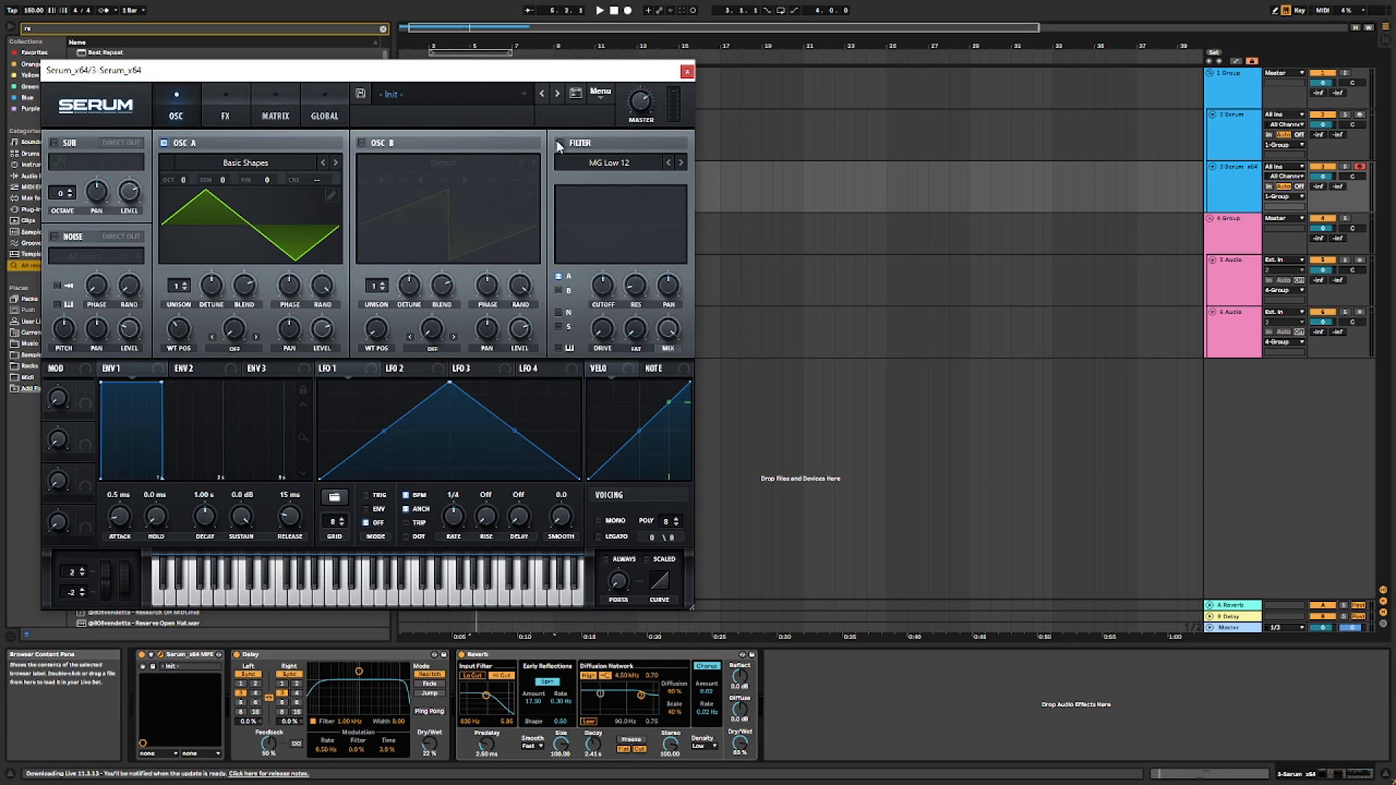
click(560, 143)
drag(240, 516, 175, 660)
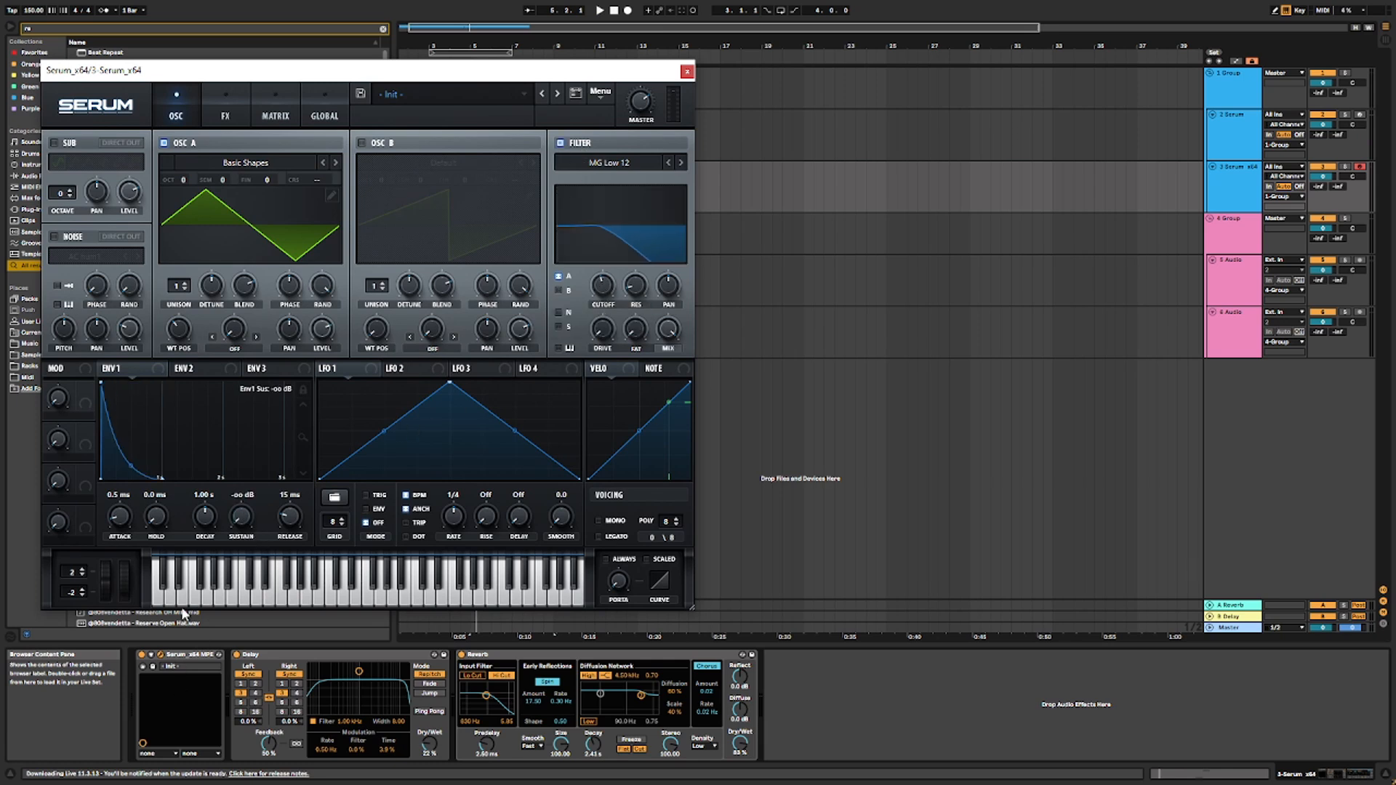
drag(217, 508, 222, 497)
Step: Modulate the filter cutoff with Env 1, lower the cutoff, audition the sound, and close Serum's window
drag(121, 368, 600, 285)
drag(600, 285, 580, 356)
key(space)
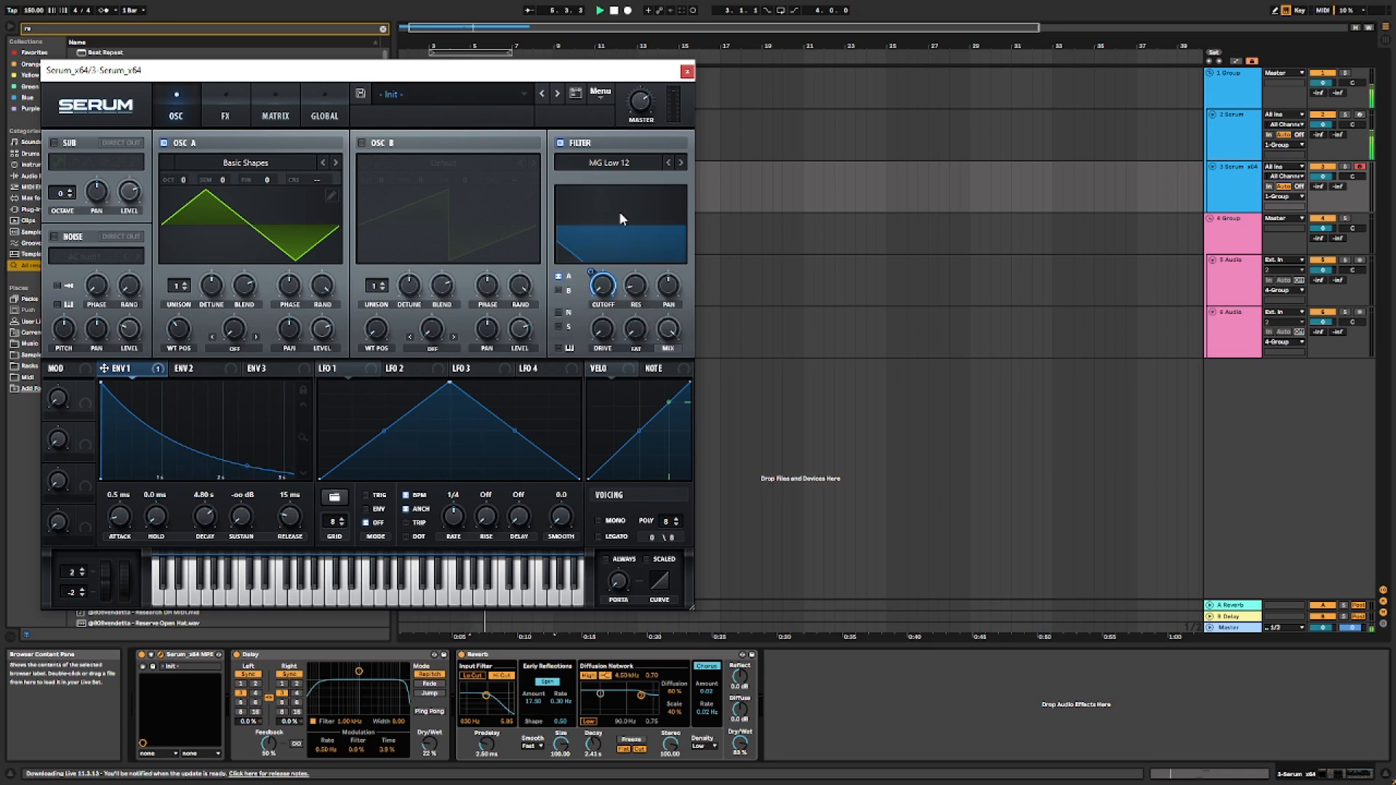
click(687, 71)
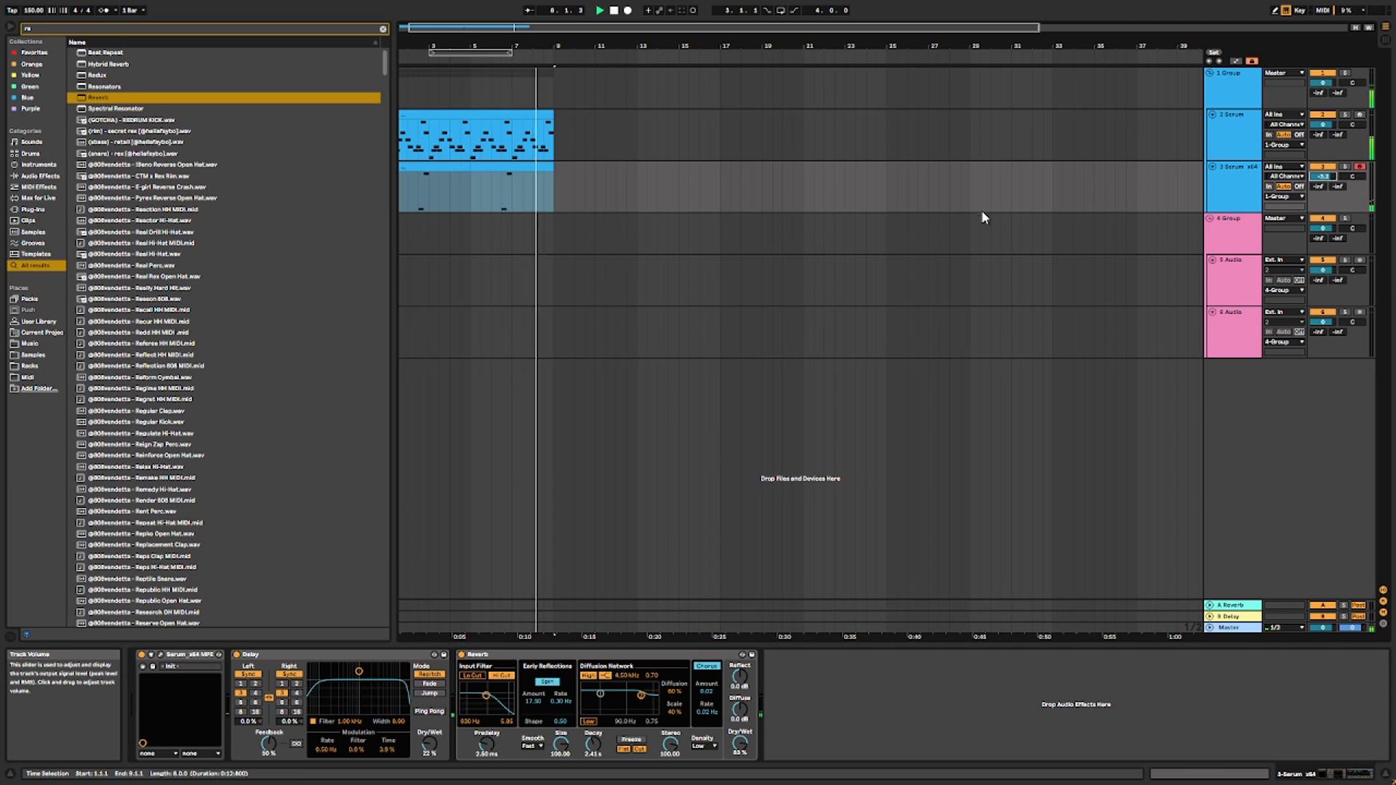
Step: Clear the browser search and play both Serum parts together from the start
click(558, 133)
click(383, 29)
drag(561, 185, 402, 188)
key(space)
click(1228, 177)
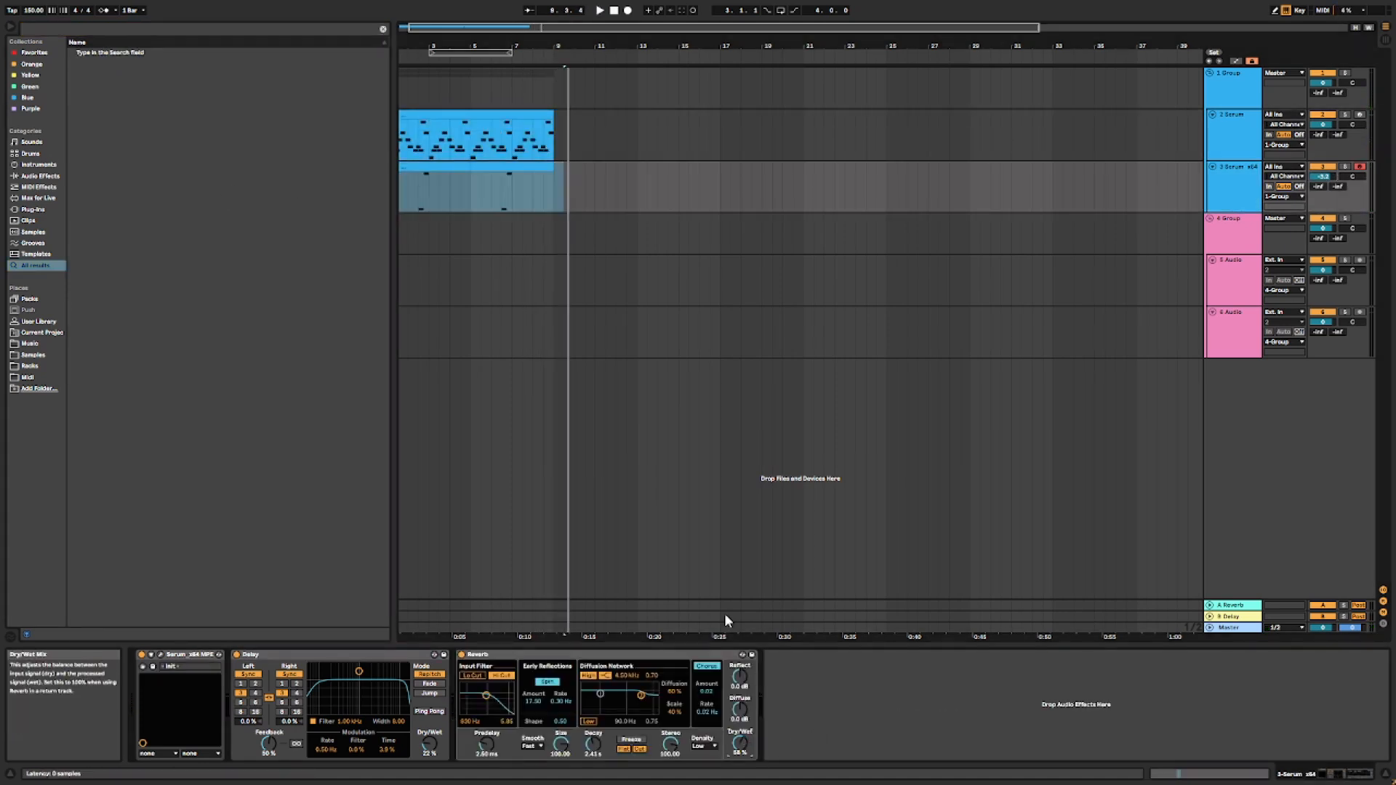
click(553, 112)
scroll(529, 198, down, 2)
key(space)
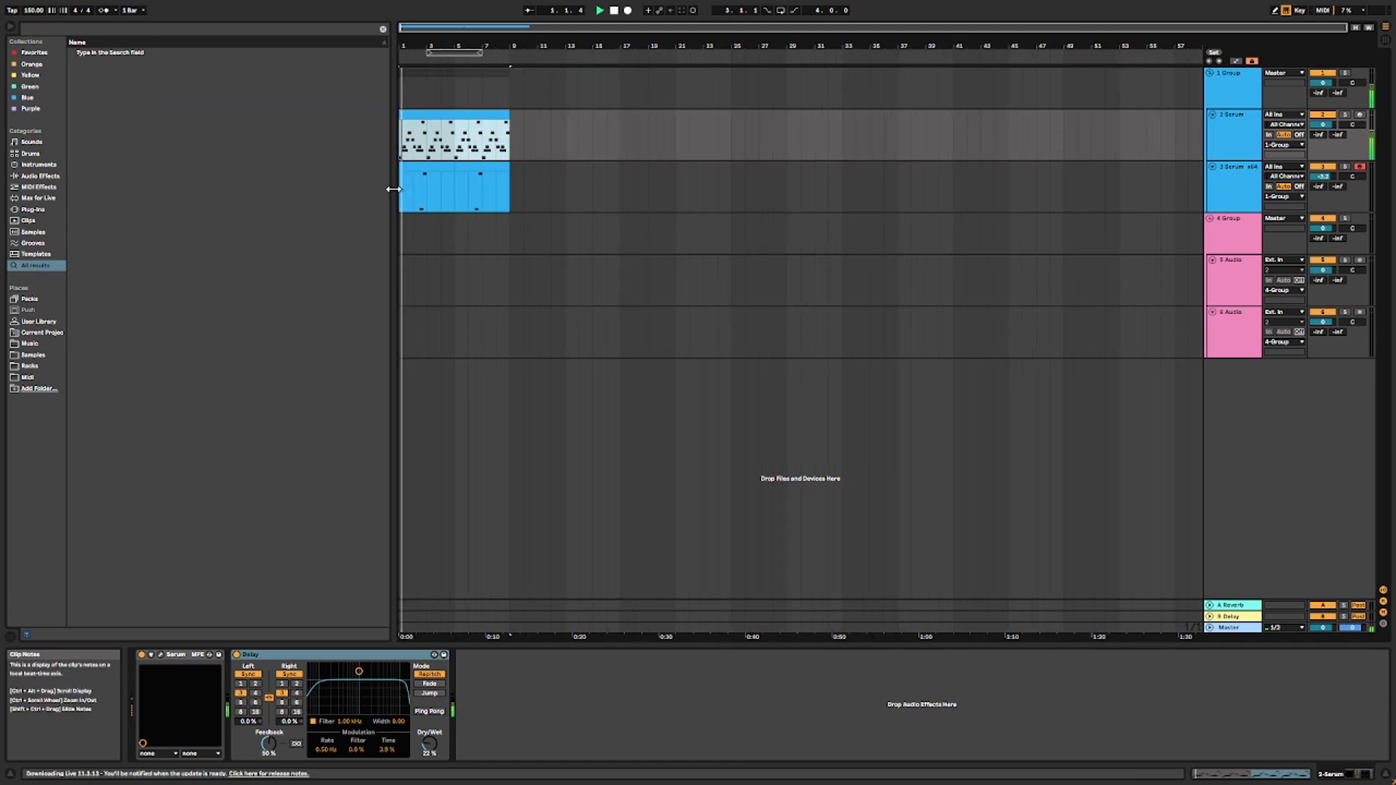
Step: Insert a MIDI track directly below the first Serum track and lower the Serum_x64 track's volume
key(ctrl+shift+t)
key(ctrl+f)
drag(1329, 229, 1311, 228)
Step: Browse the VST plug-ins for an instrument to use on the new MIDI track
click(1233, 183)
click(116, 28)
key(z)
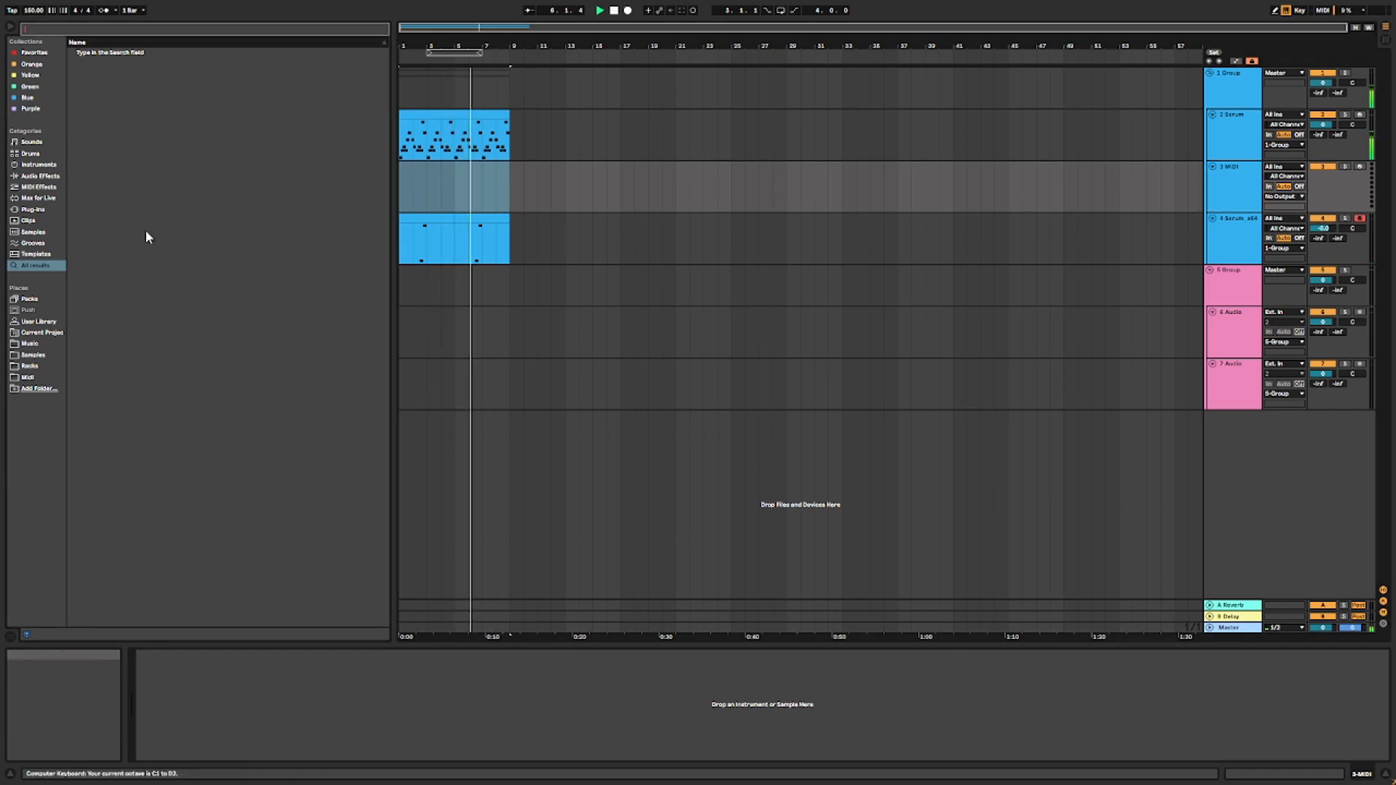
click(427, 186)
click(32, 355)
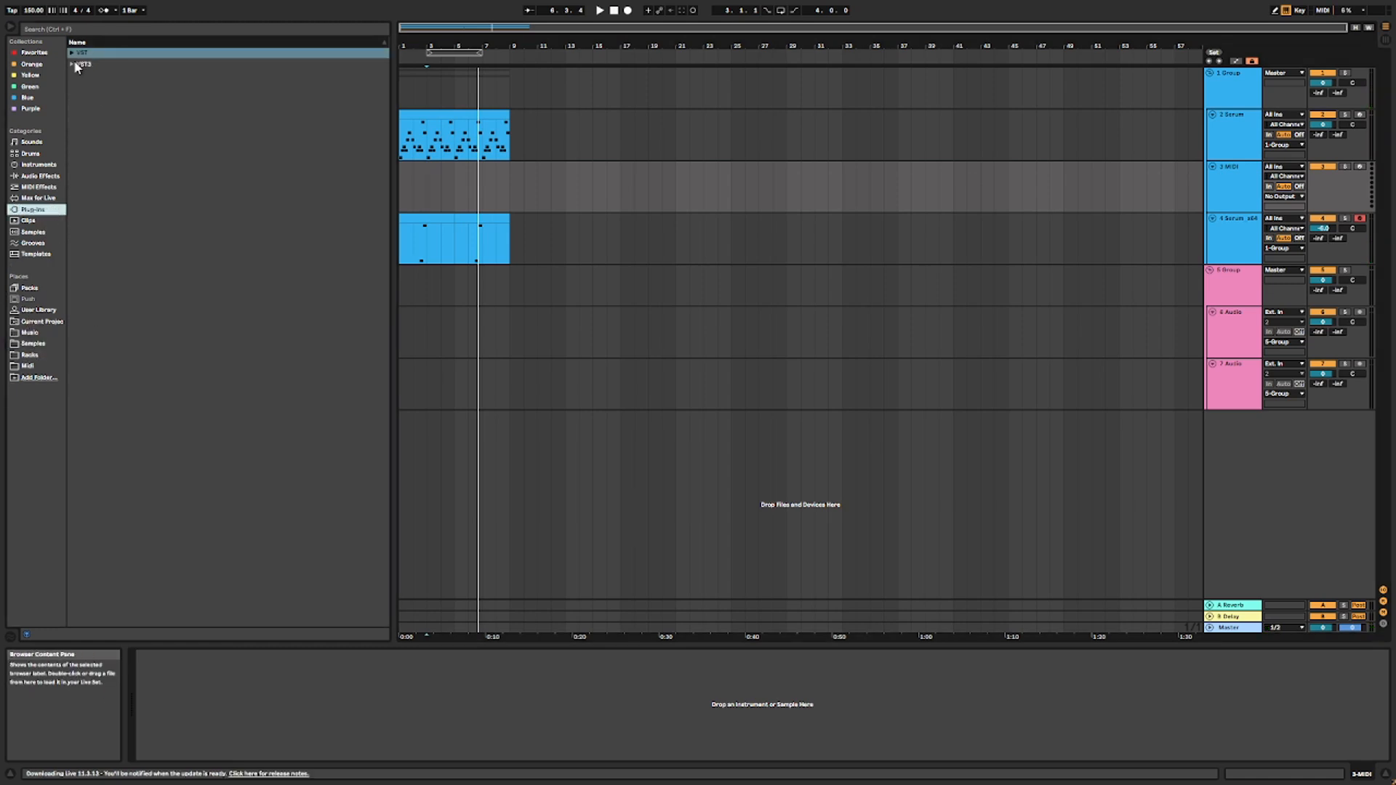
click(75, 65)
click(70, 64)
click(71, 53)
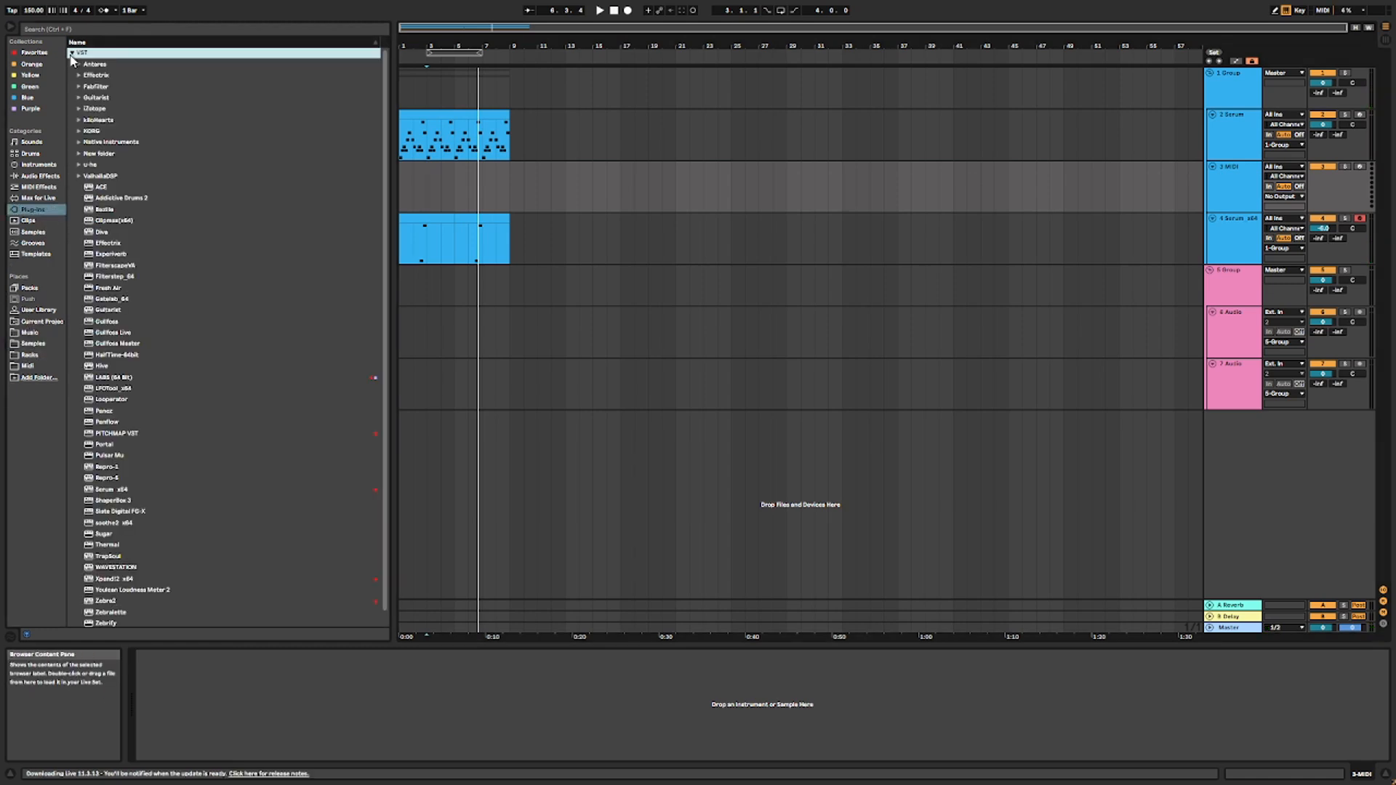
Step: Search the browser for "zen" and load ZENOLOGY onto the new MIDI track
click(1169, 194)
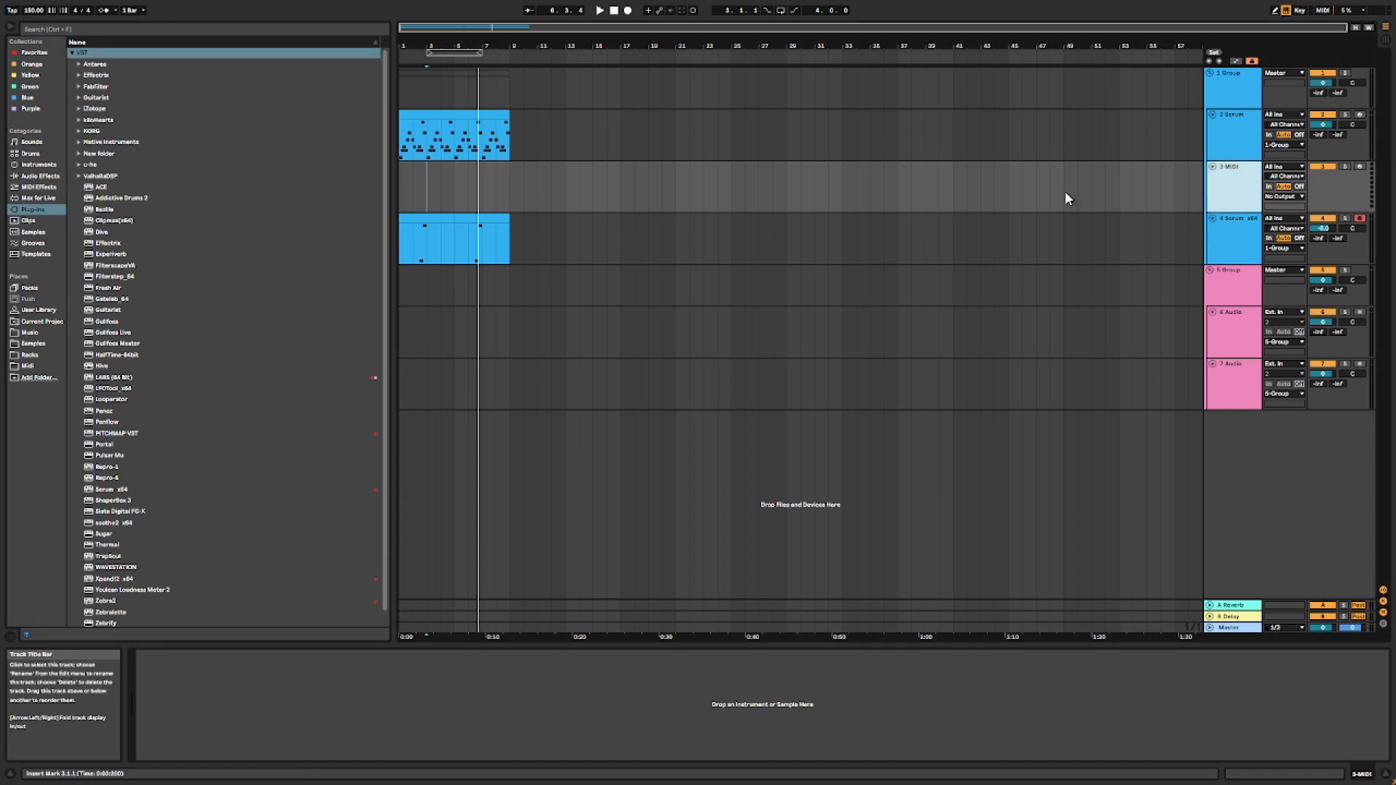
key(ctrl+f)
text(zen)
drag(103, 64, 375, 106)
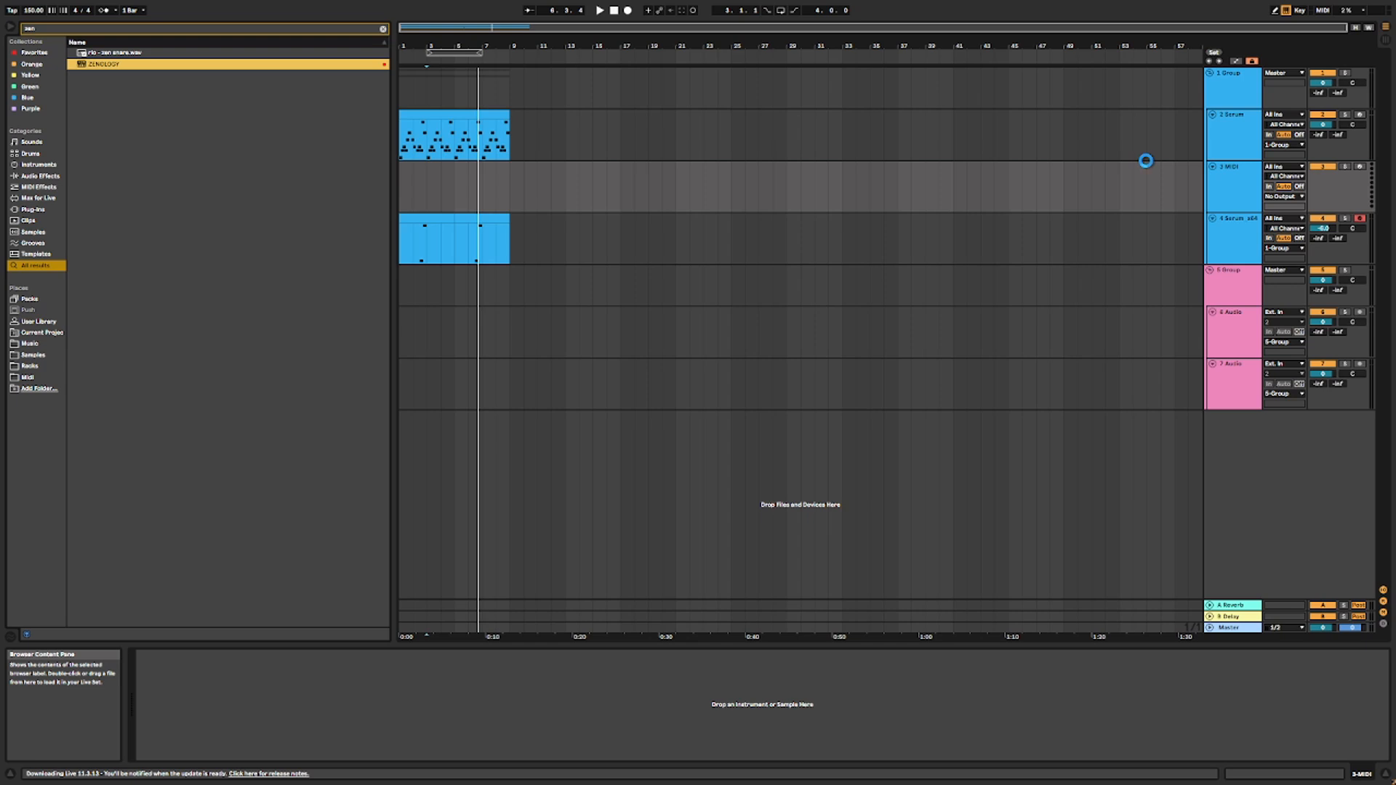
Step: Copy the eight-bar Serum melody clip to the ZENOLOGY track and play it soloed
click(427, 120)
drag(427, 120, 427, 171)
key(space)
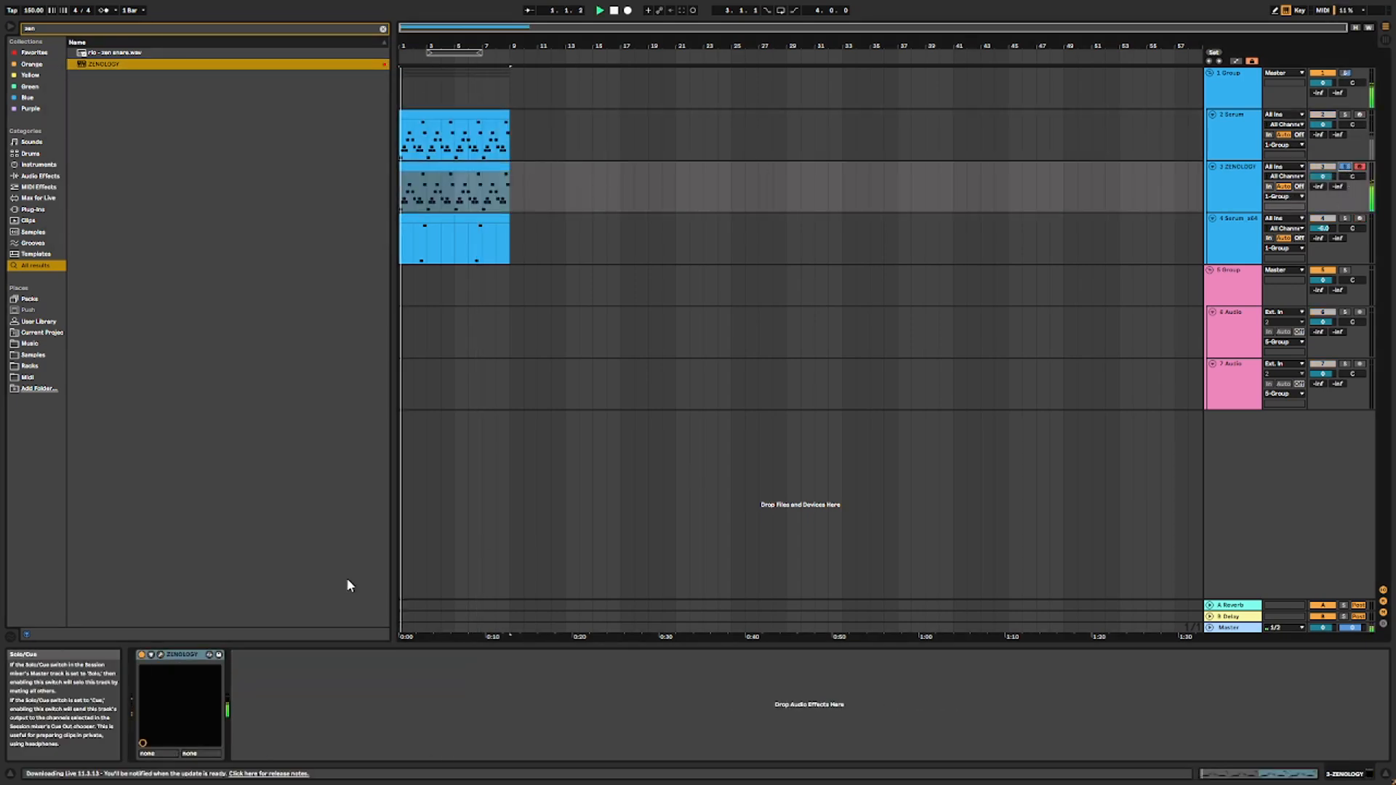
Step: Step through ZENOLOGY's bell presets to Bell 19 while listening, and close the plug-in window
click(160, 656)
click(72, 157)
click(72, 157)
click(72, 157)
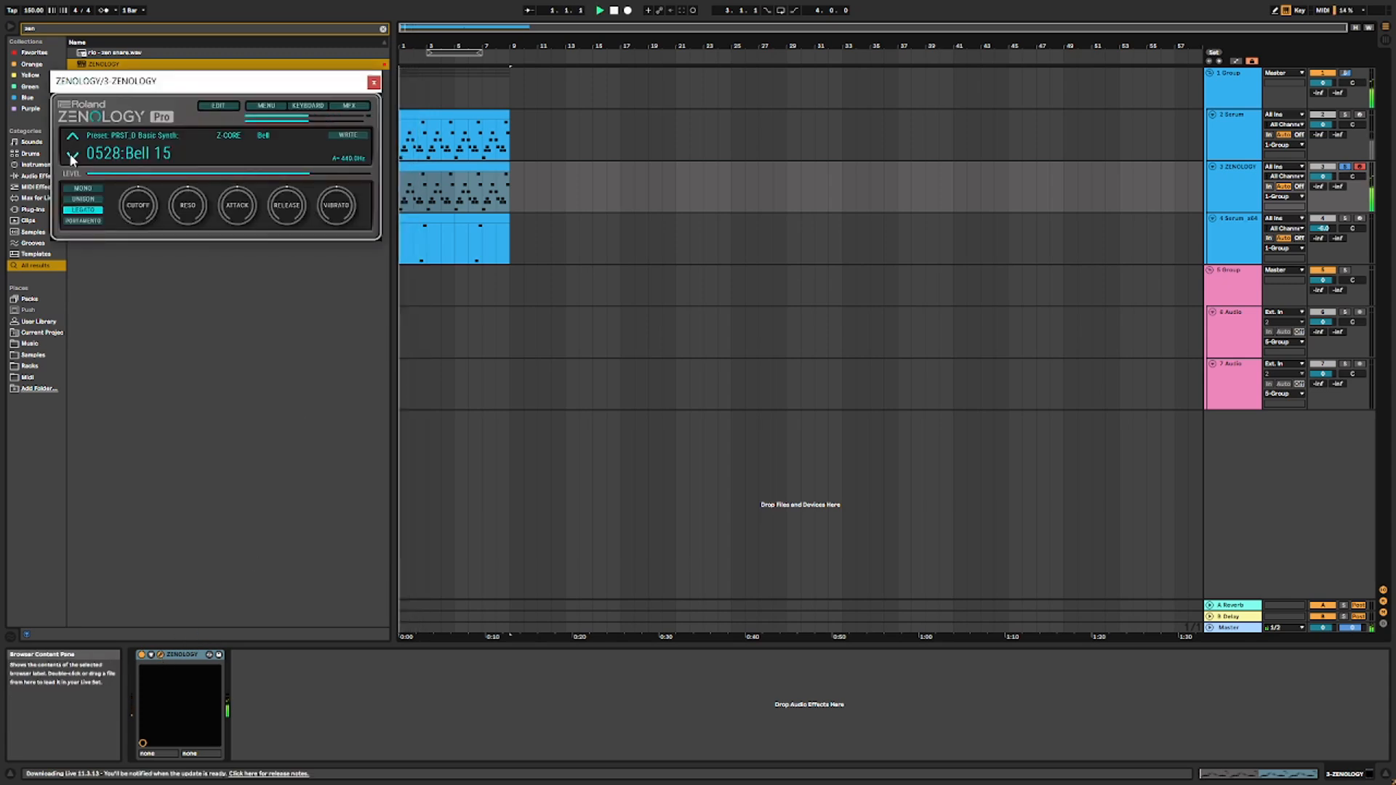
click(72, 157)
click(72, 157)
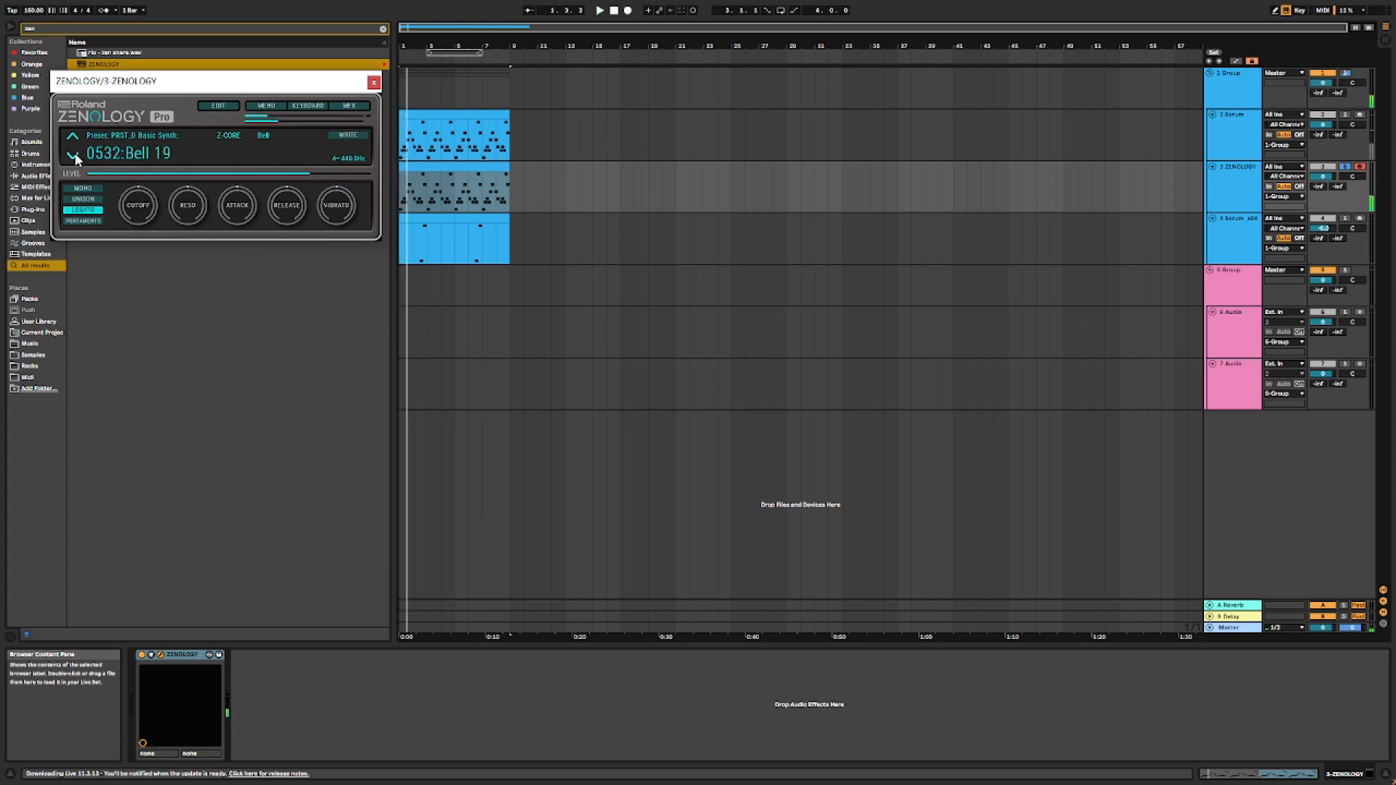
click(73, 157)
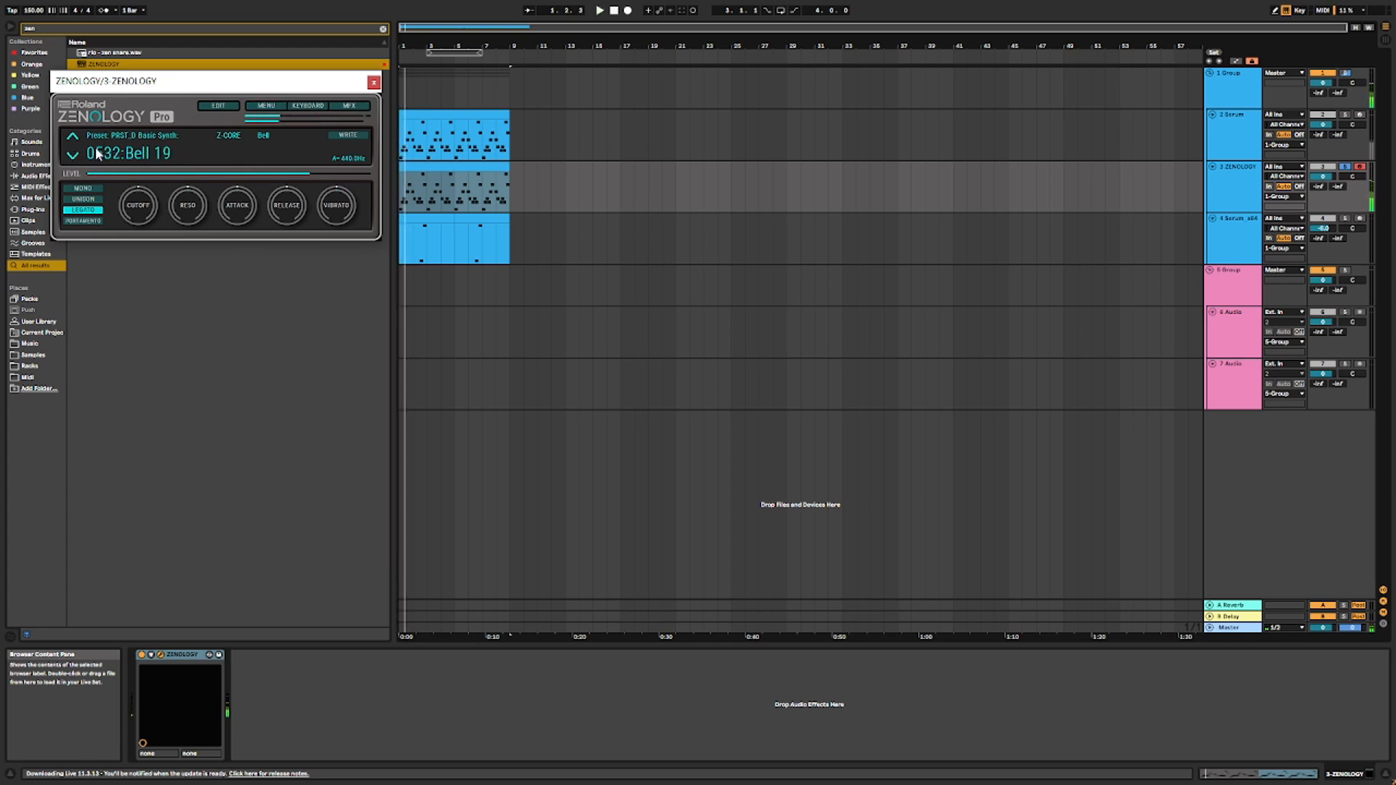
click(373, 82)
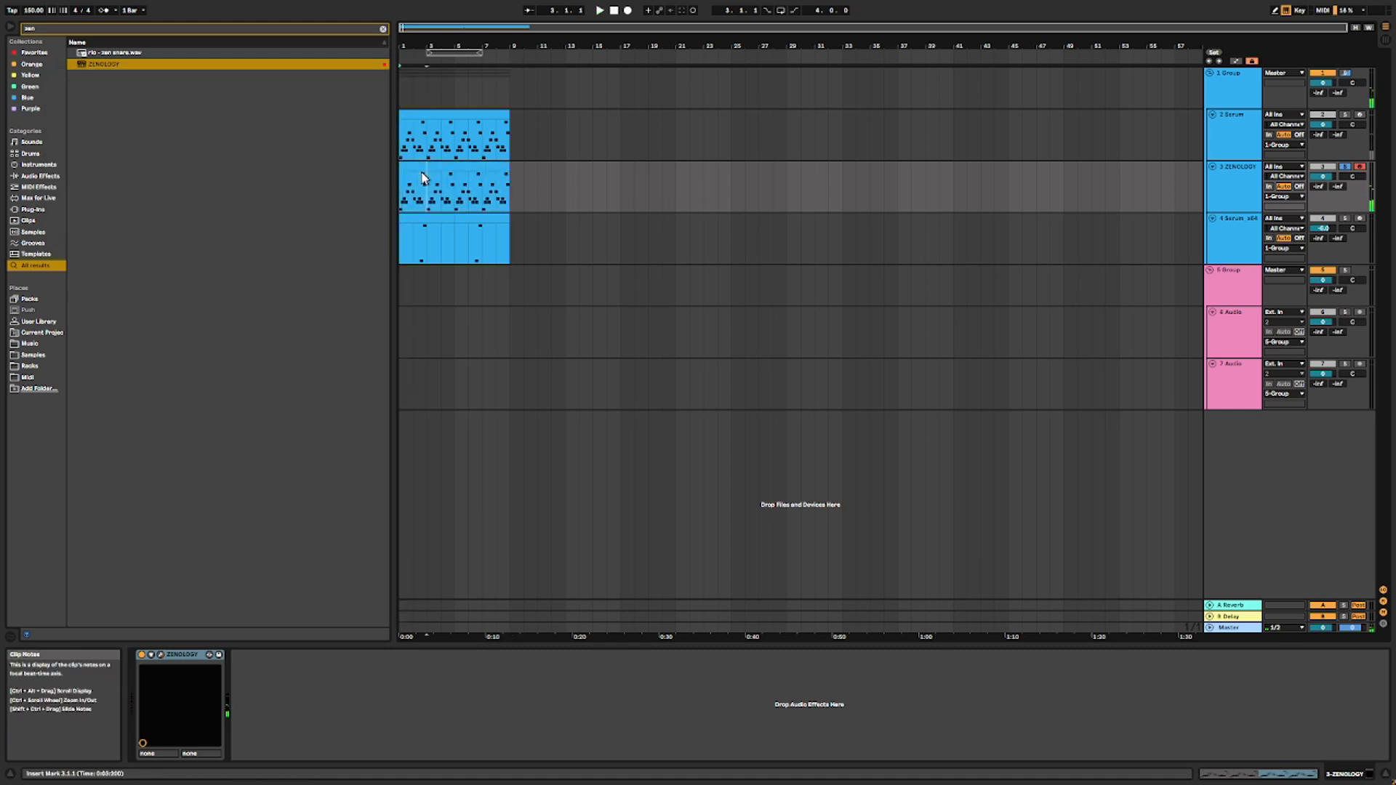
Step: Add a long E4 note at the start of the ZENOLOGY clip and an overlapping G4 copy after it
double_click(423, 170)
key(space)
drag(419, 524, 538, 674)
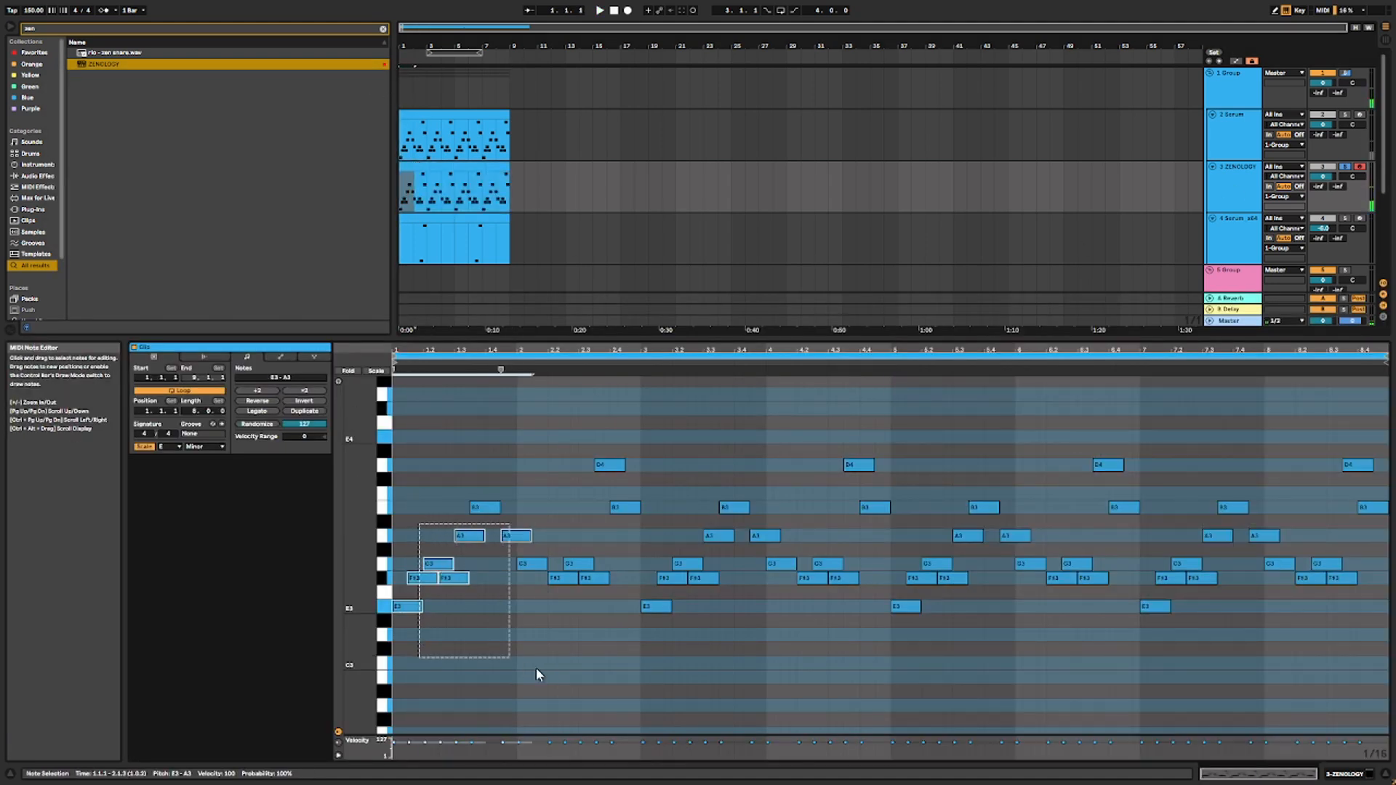
double_click(405, 423)
drag(406, 423, 469, 396)
key(space)
key(space)
key(ctrl+d)
key(space)
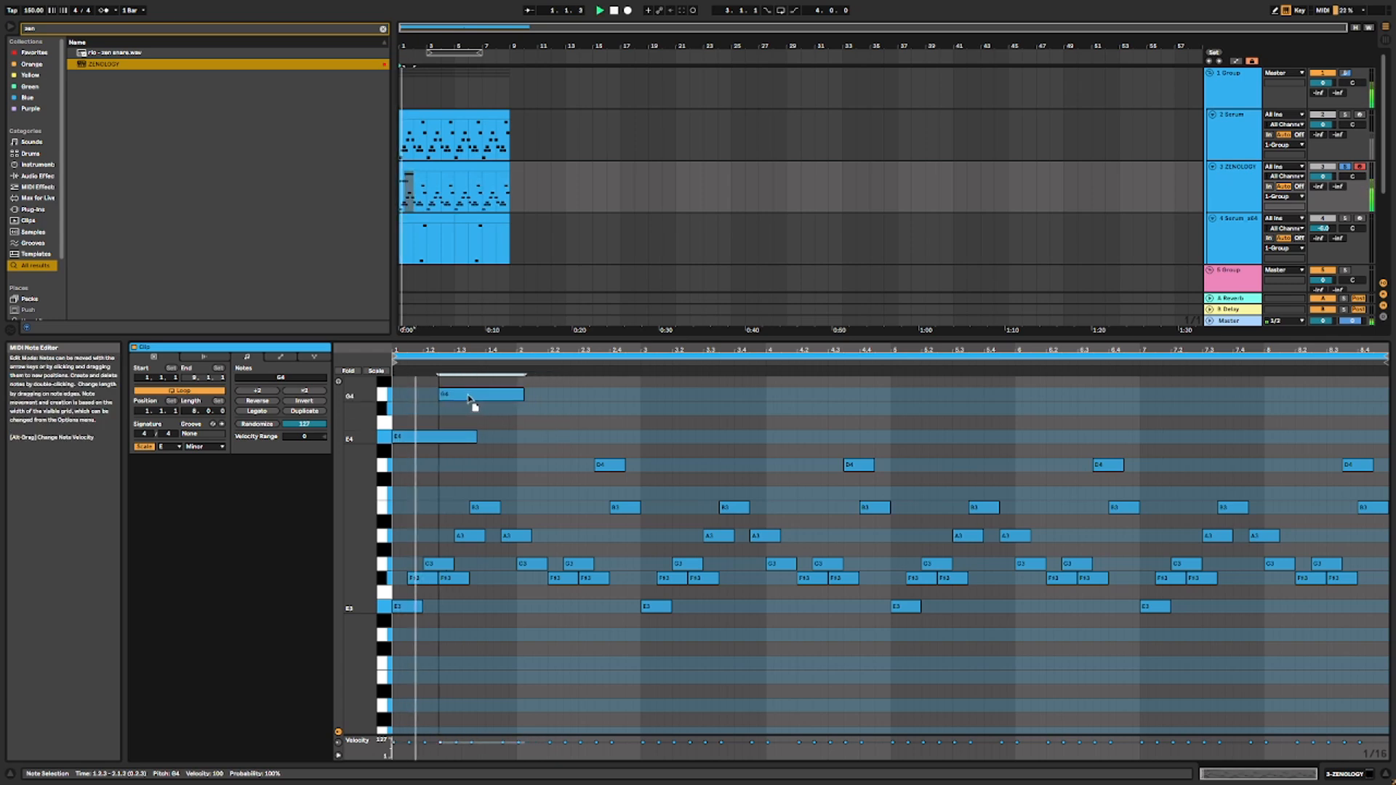
Step: Duplicate the G4 note, move the copy to E5 at 1.3.3, and audition the phrase
scroll(429, 407, up, 2)
key(ctrl+d)
mouse_move(548, 420)
mouse_down()
mouse_move(524, 393)
mouse_move(494, 390)
mouse_move(480, 409)
mouse_move(474, 383)
mouse_move(471, 412)
mouse_move(514, 407)
mouse_move(514, 383)
mouse_move(555, 383)
mouse_move(538, 399)
mouse_up()
key(space)
key(space)
scroll(429, 409, up, 3)
key(space)
key(space)
key(space)
Step: Lower the E5 note to D5, trying out and removing a short note beneath it
double_click(527, 467)
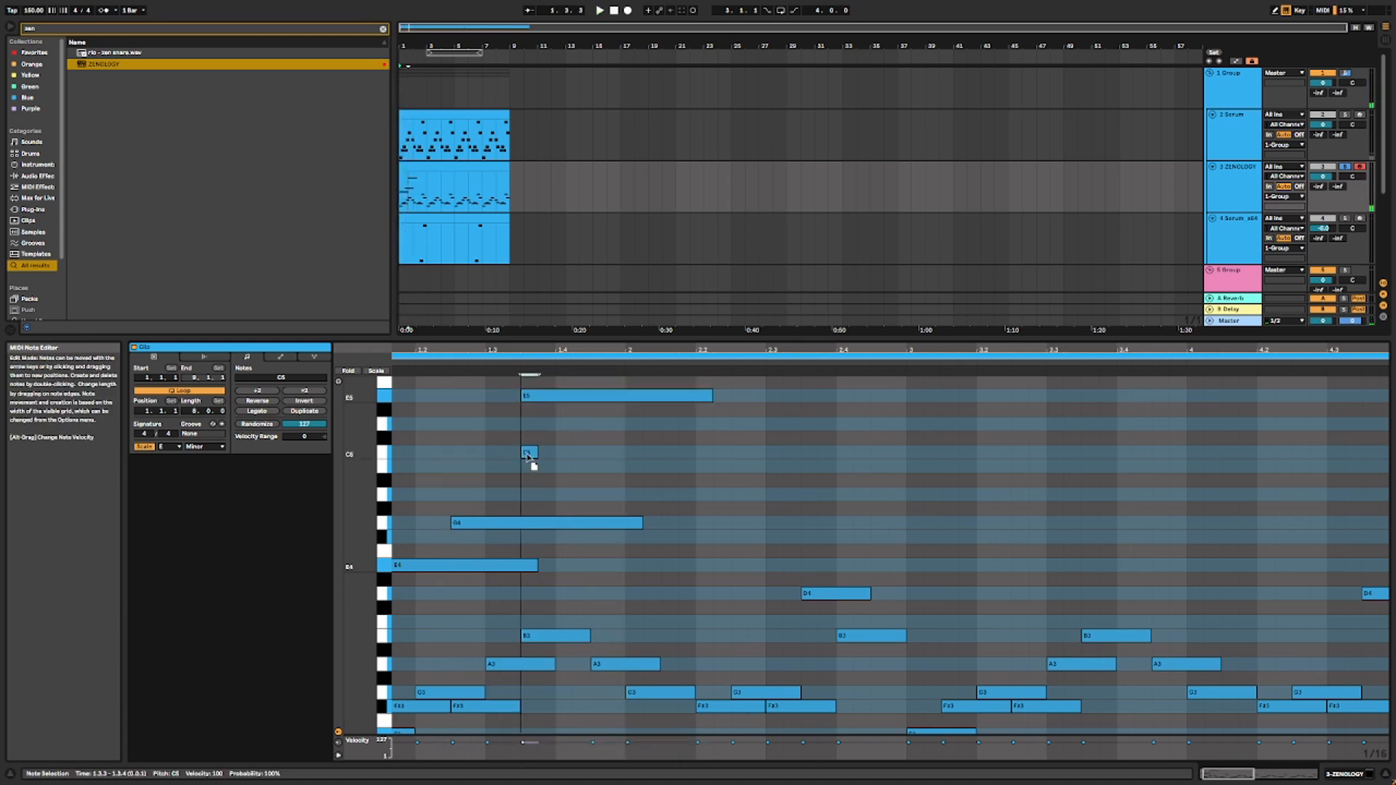
key(space)
drag(530, 395, 530, 424)
click(529, 467)
key(space)
double_click(526, 468)
key(space)
Step: Duplicate the D5 note and move the copy to B4 at the start of bar 2
click(601, 423)
key(ctrl+d)
drag(735, 440, 651, 473)
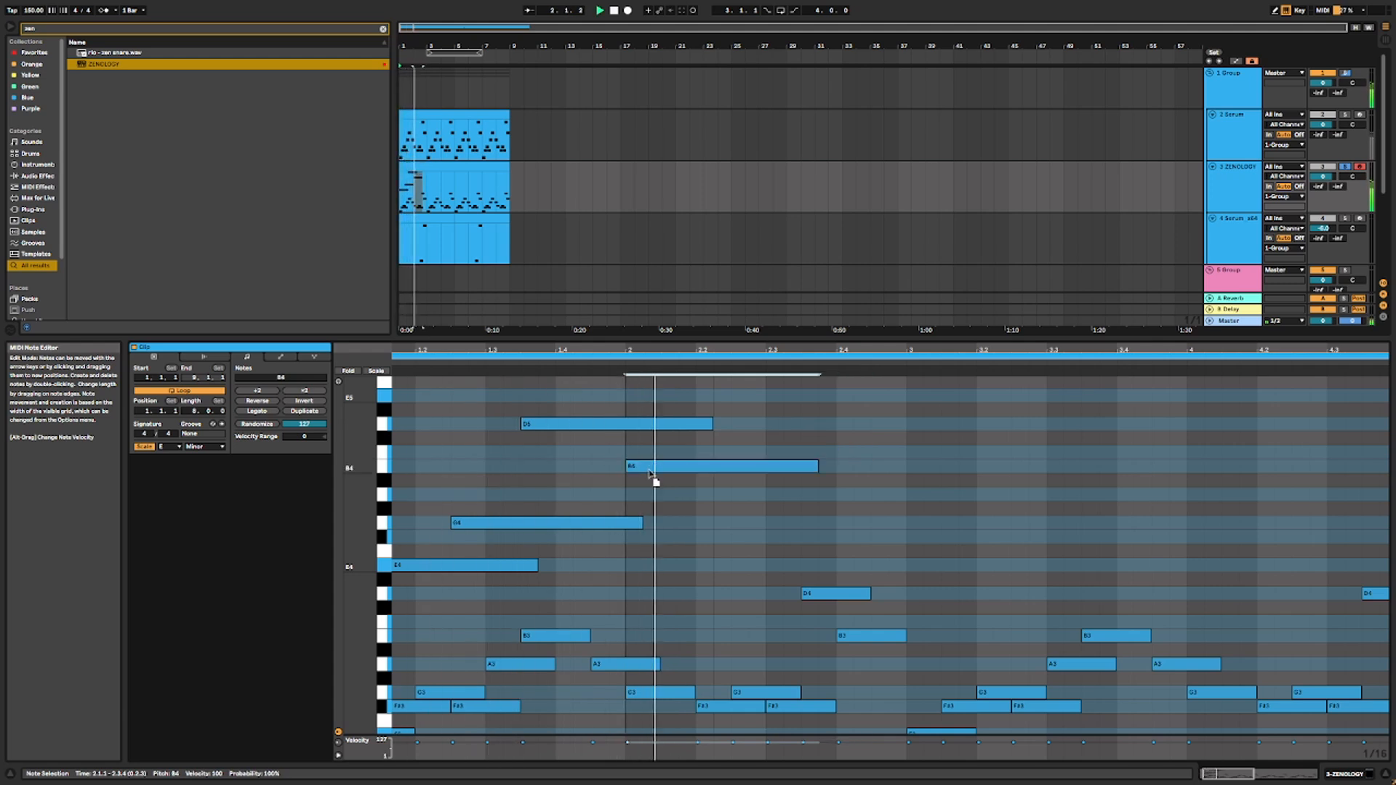
Step: Complete bar 2 of the new phrase with two short A4 notes and a shorter G4 note
key(ctrl+d)
drag(848, 477, 731, 545)
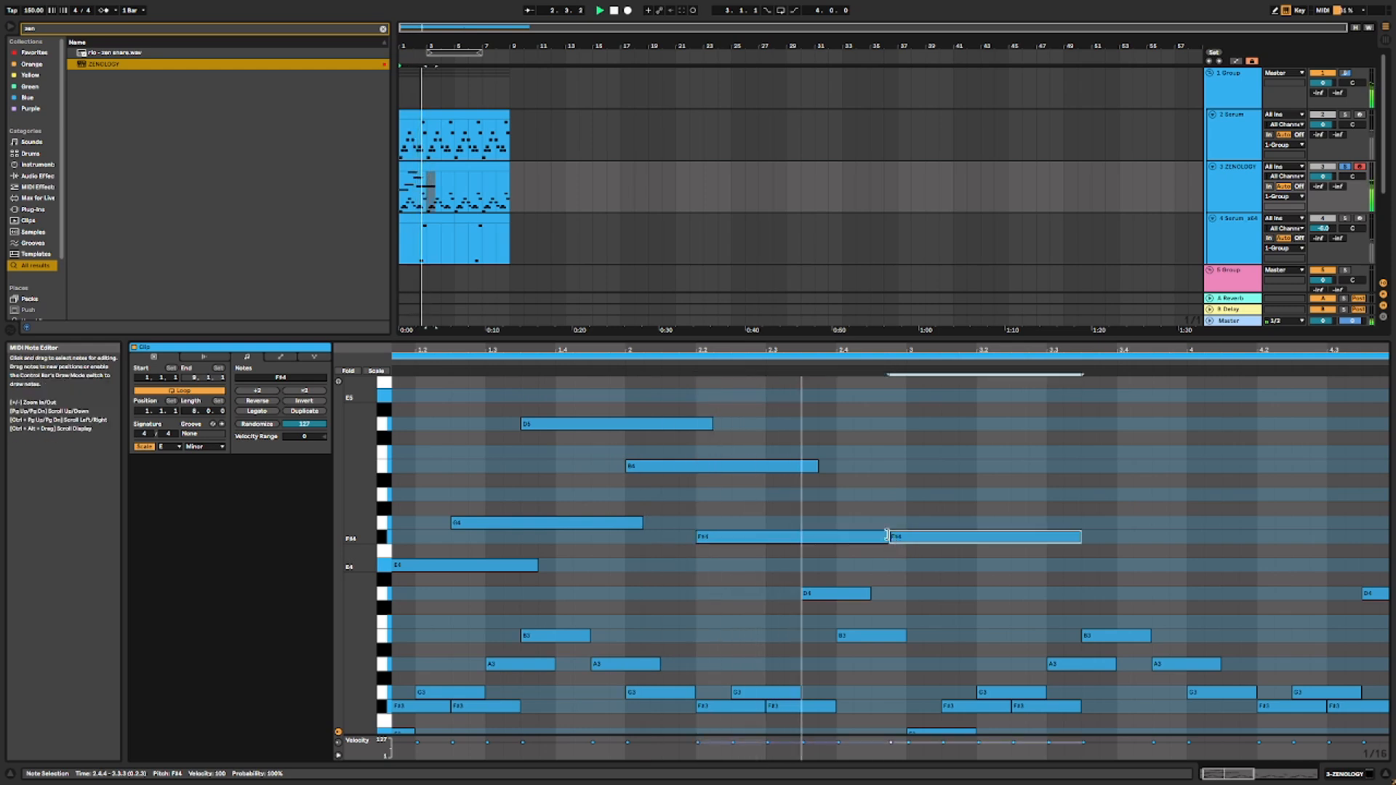
mouse_move(886, 538)
mouse_down()
mouse_move(759, 538)
mouse_move(748, 505)
mouse_move(807, 500)
mouse_move(909, 522)
mouse_up()
key(space)
key(ctrl+d)
key(ctrl+d)
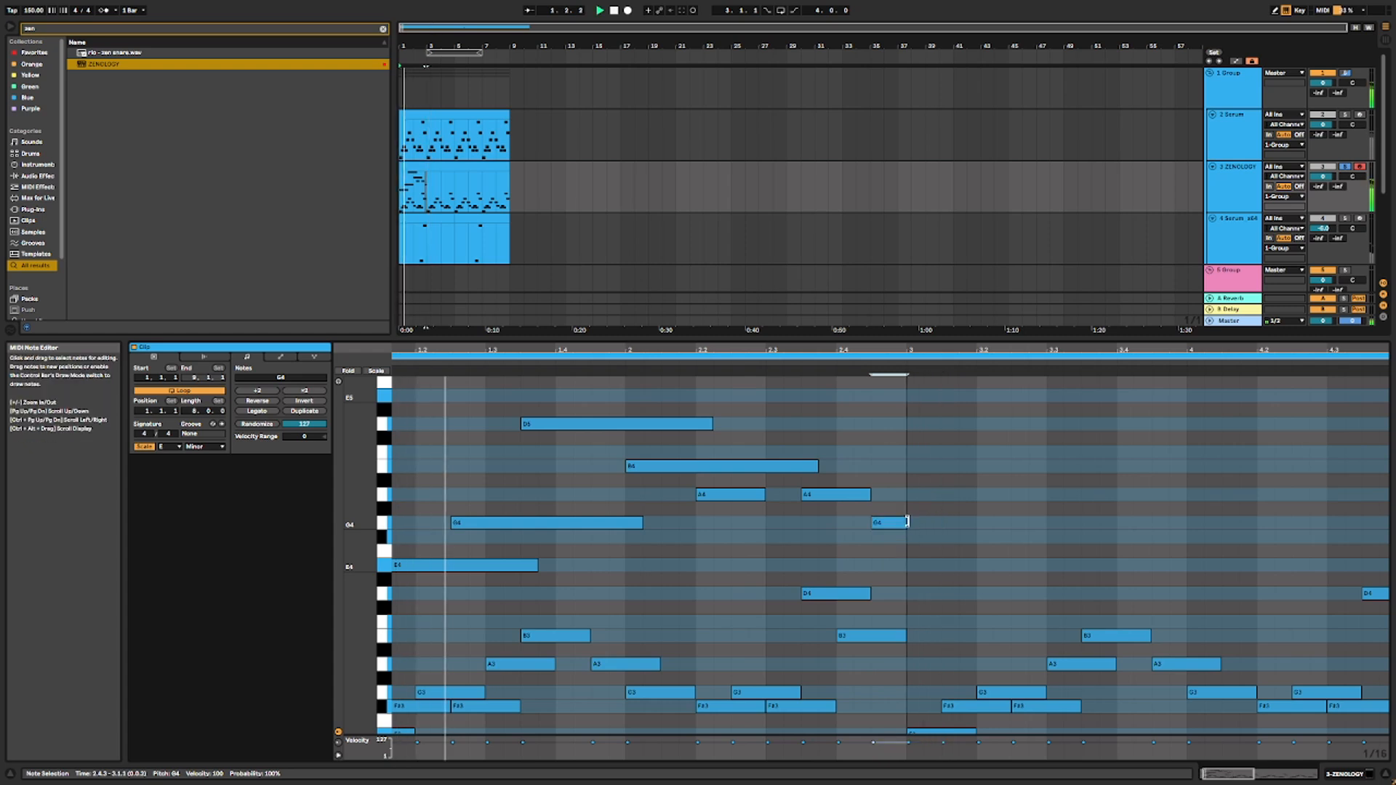
Step: Duplicate the new two-bar upper phrase into bars 3 and 4
scroll(835, 503, down, 4)
drag(630, 420, 412, 566)
key(ctrl+d)
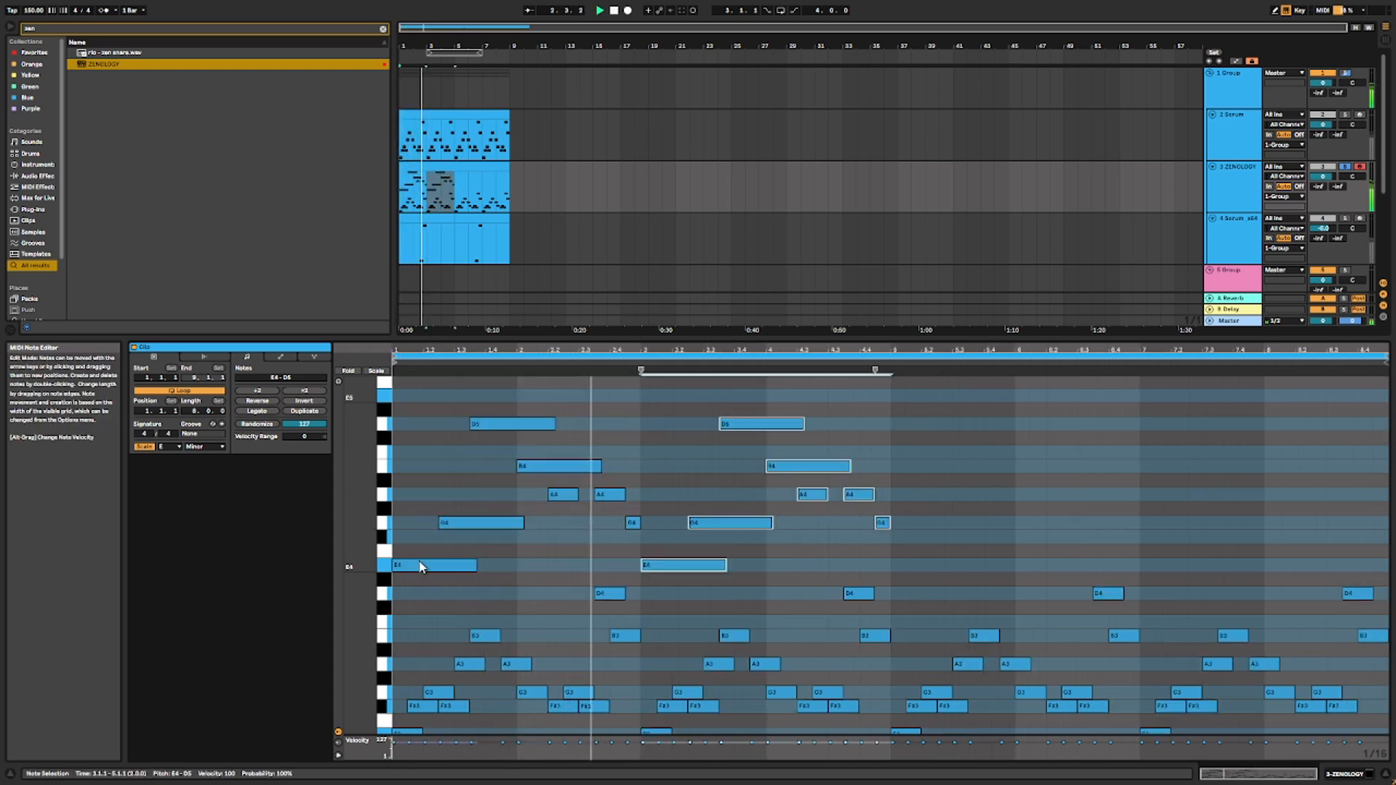
scroll(603, 542, down, 3)
scroll(616, 537, down, 3)
key(space)
Step: Delete the copied lower melody from the first four bars and all its notes in bars 5 to 8
drag(888, 446, 353, 654)
click(853, 483)
drag(886, 481, 336, 664)
key(Delete)
key(space)
scroll(892, 699, up, 1)
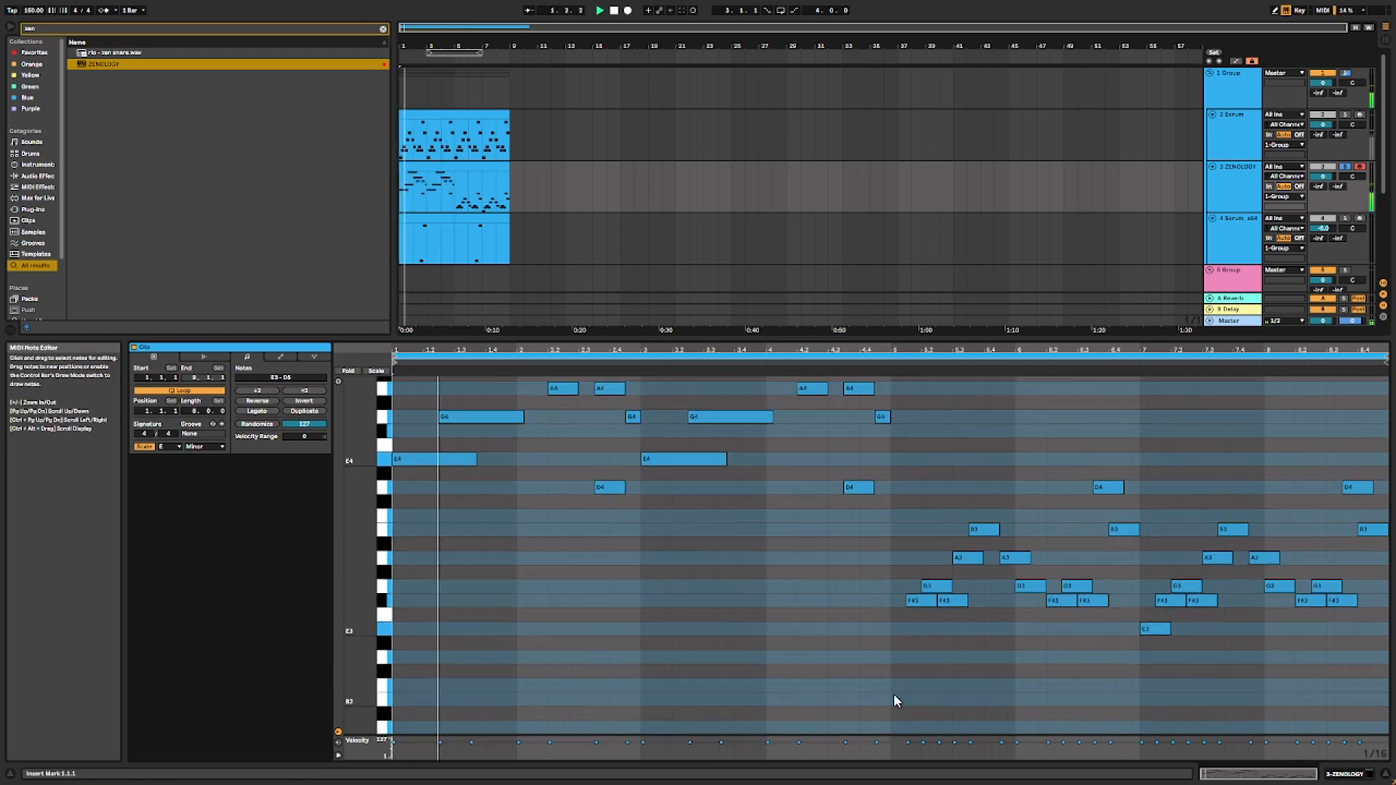
drag(1353, 501, 910, 722)
key(Delete)
Step: Duplicate all the notes of the four-bar phrase into bars 5 to 8
scroll(753, 622, up, 4)
scroll(753, 622, up, 4)
key(ctrl+a)
key(ctrl+d)
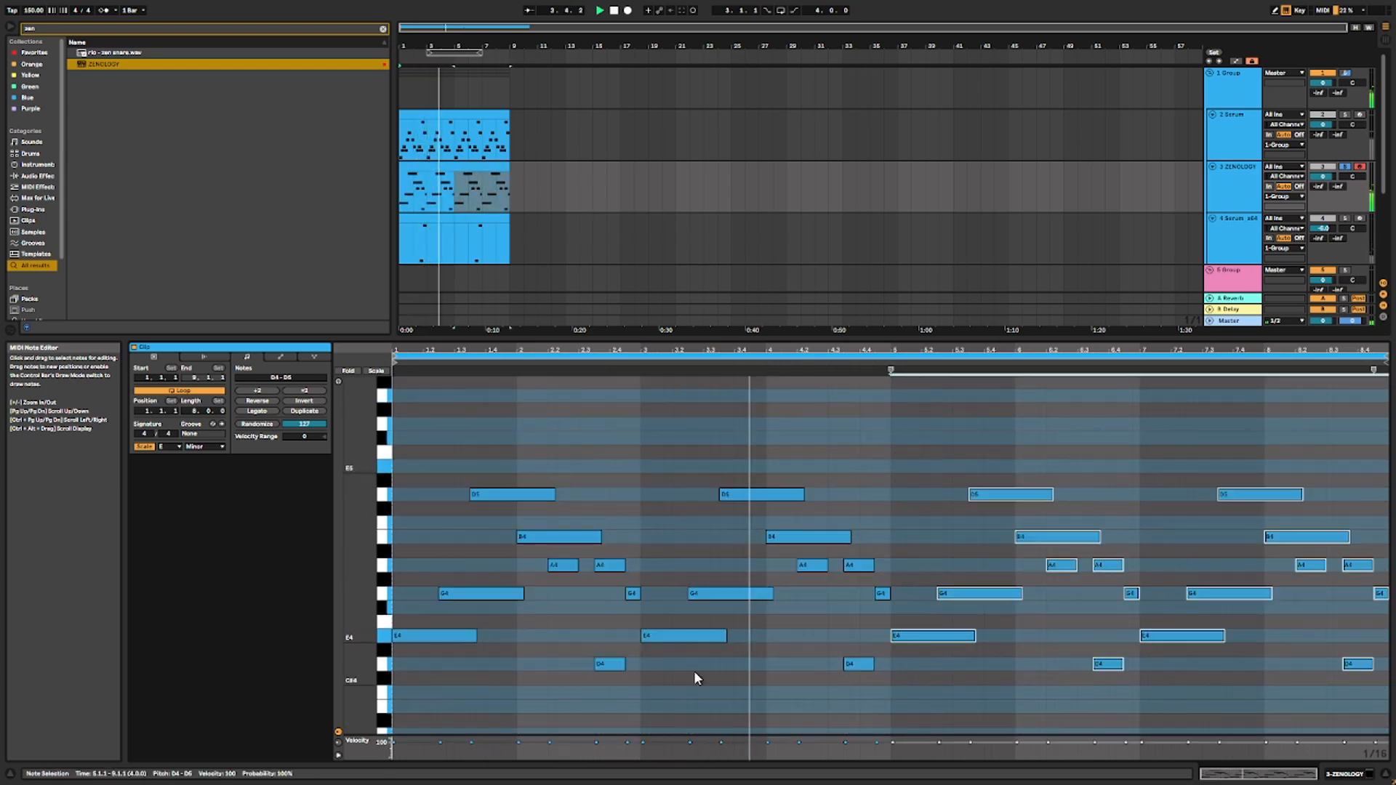
Step: Close the note editor and lower the ZENOLOGY track's volume
scroll(816, 611, down, 2)
double_click(1221, 187)
drag(1326, 176, 1326, 198)
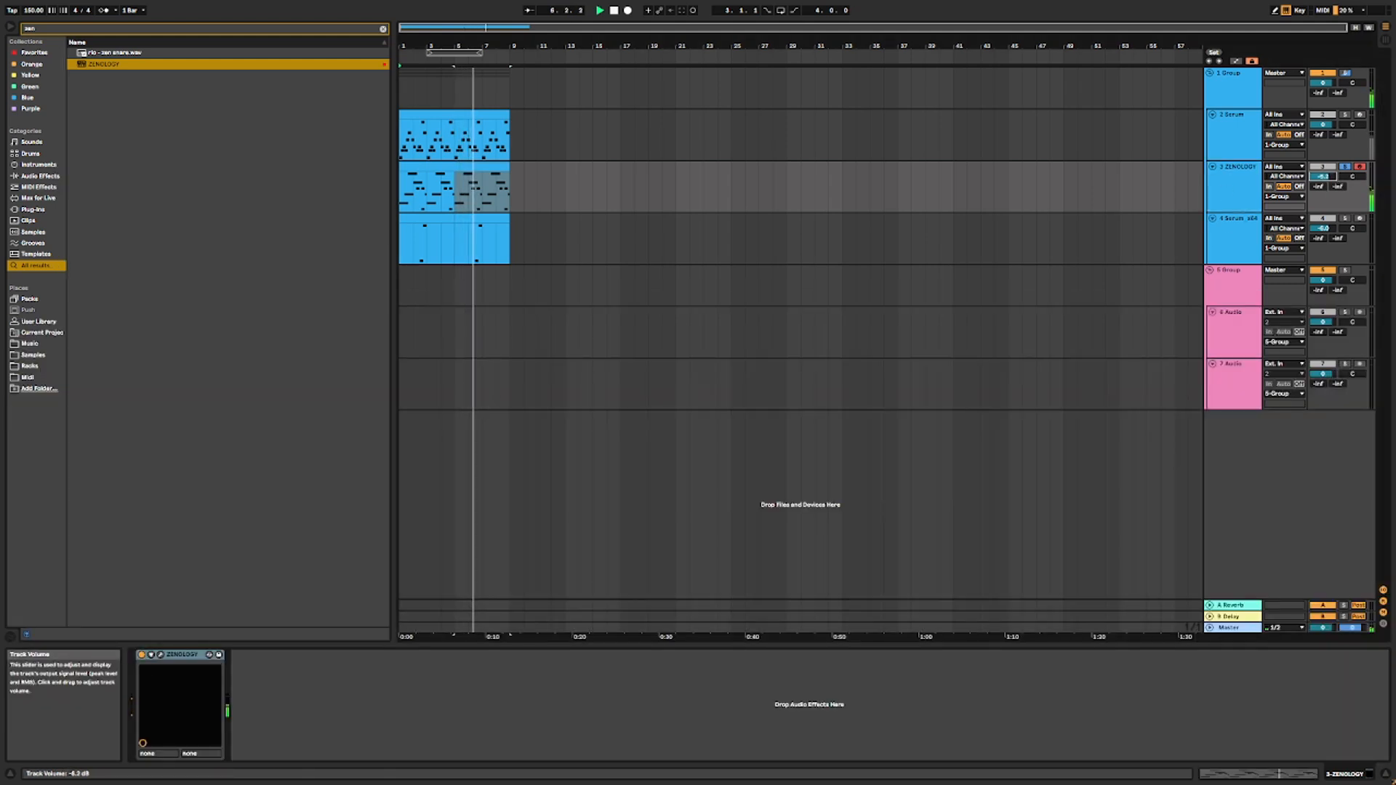
Step: Move the ZENOLOGY clip so it starts at bar 9, and stop playback
click(522, 205)
drag(442, 166, 555, 167)
key(space)
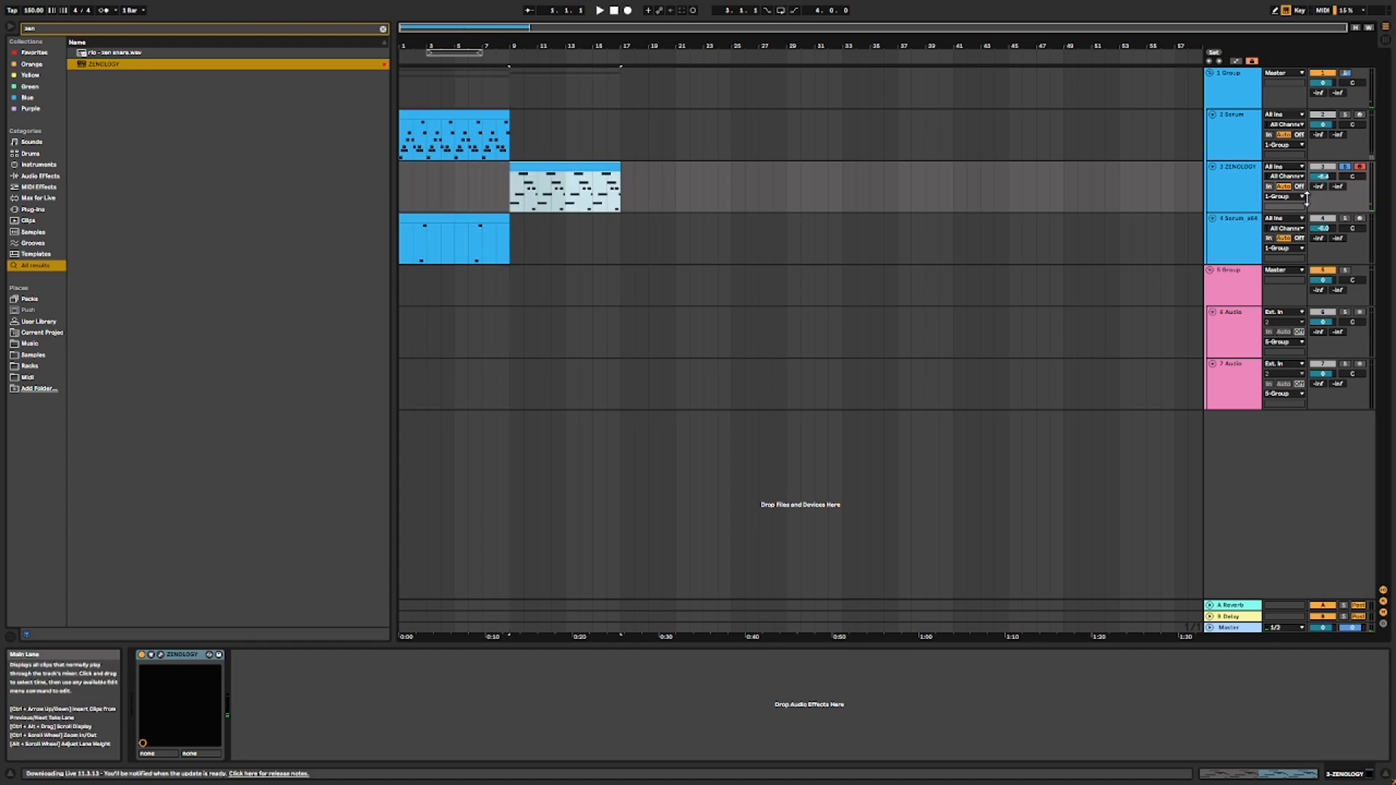
Step: Duplicate both eight-bar Serum clips so they also play under the ZENOLOGY clip from bar 9
drag(634, 236, 0, 191)
drag(514, 120, 333, 247)
key(ctrl+d)
drag(623, 198, 332, 158)
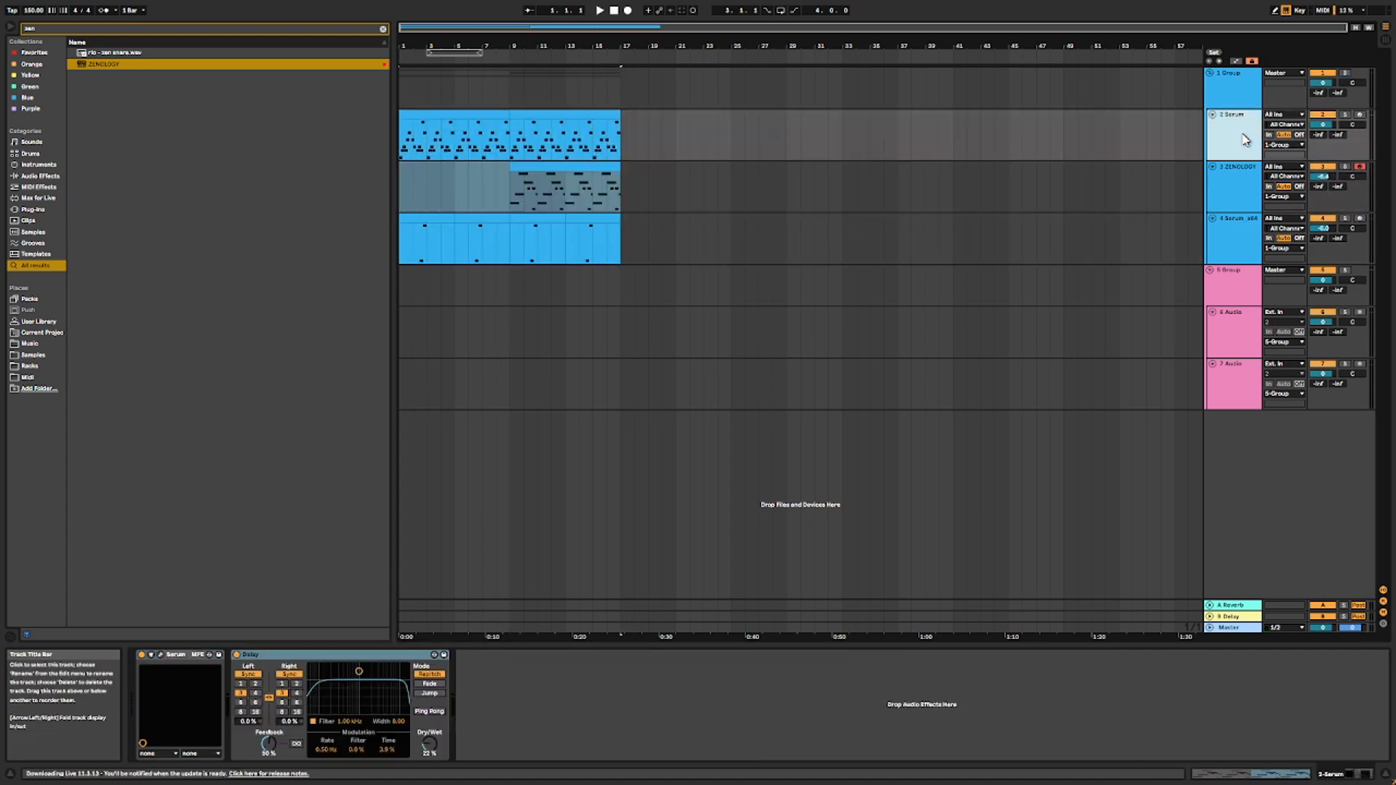
Step: Insert another MIDI track below the first Serum track and load a second ZENOLOGY onto it
key(ctrl+shift+t)
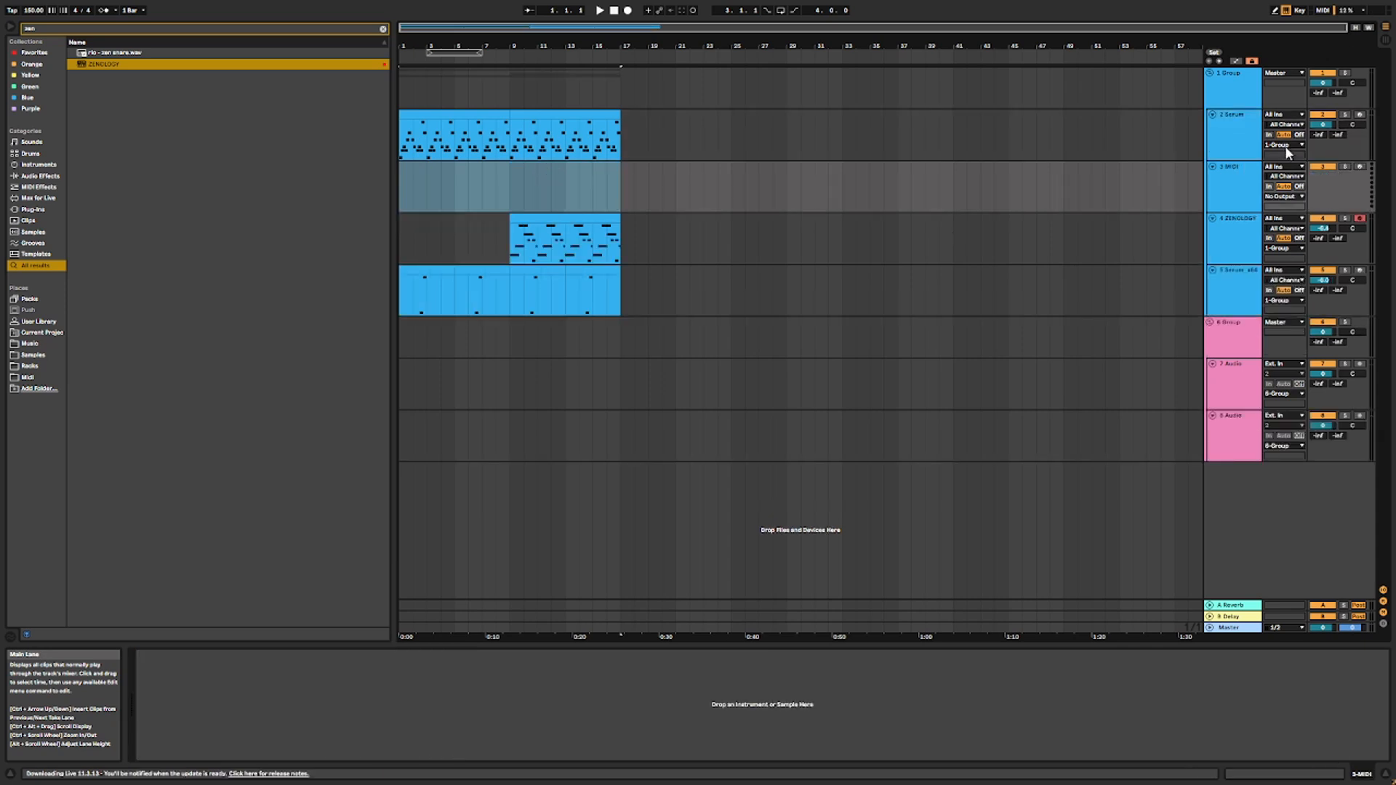
click(1249, 194)
click(383, 29)
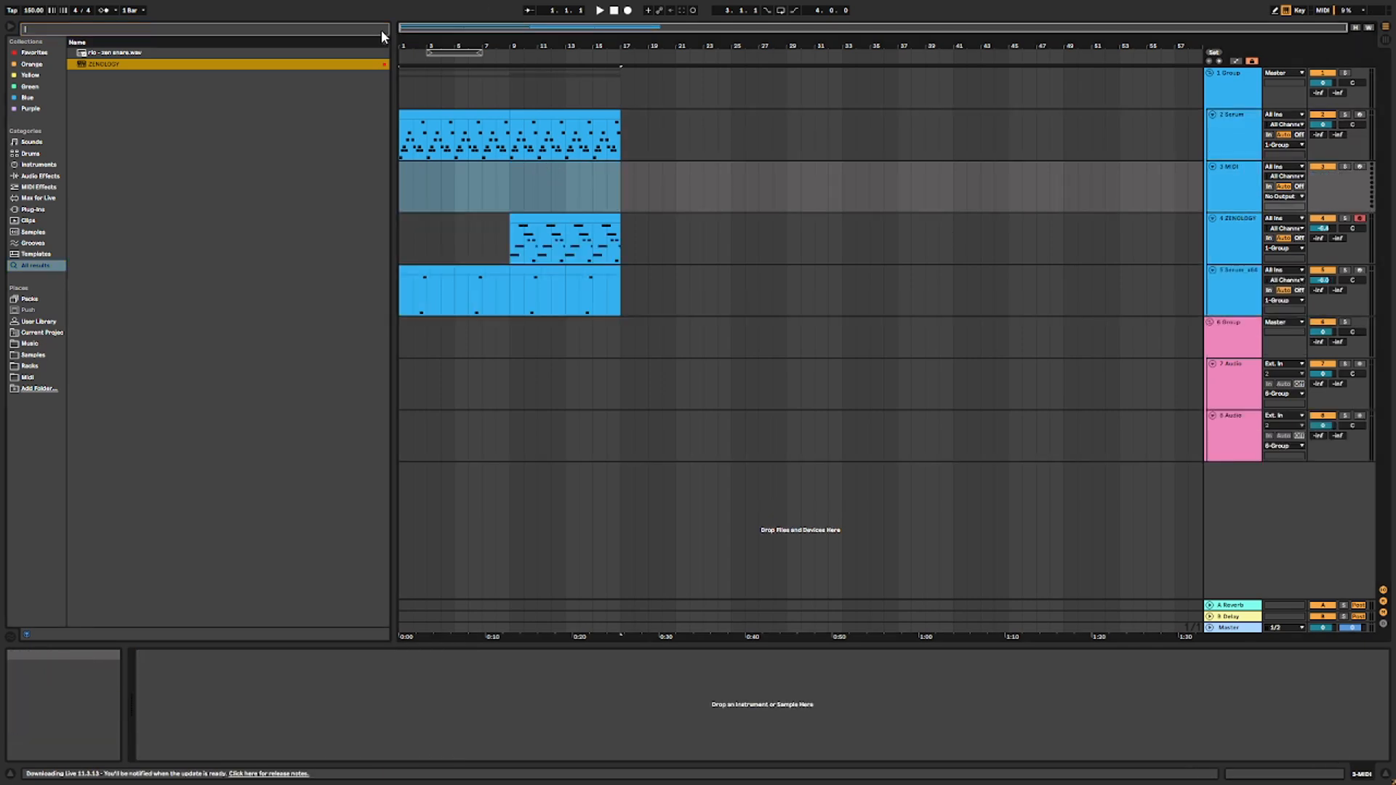
click(1213, 187)
key(ctrl+f)
text(ze)
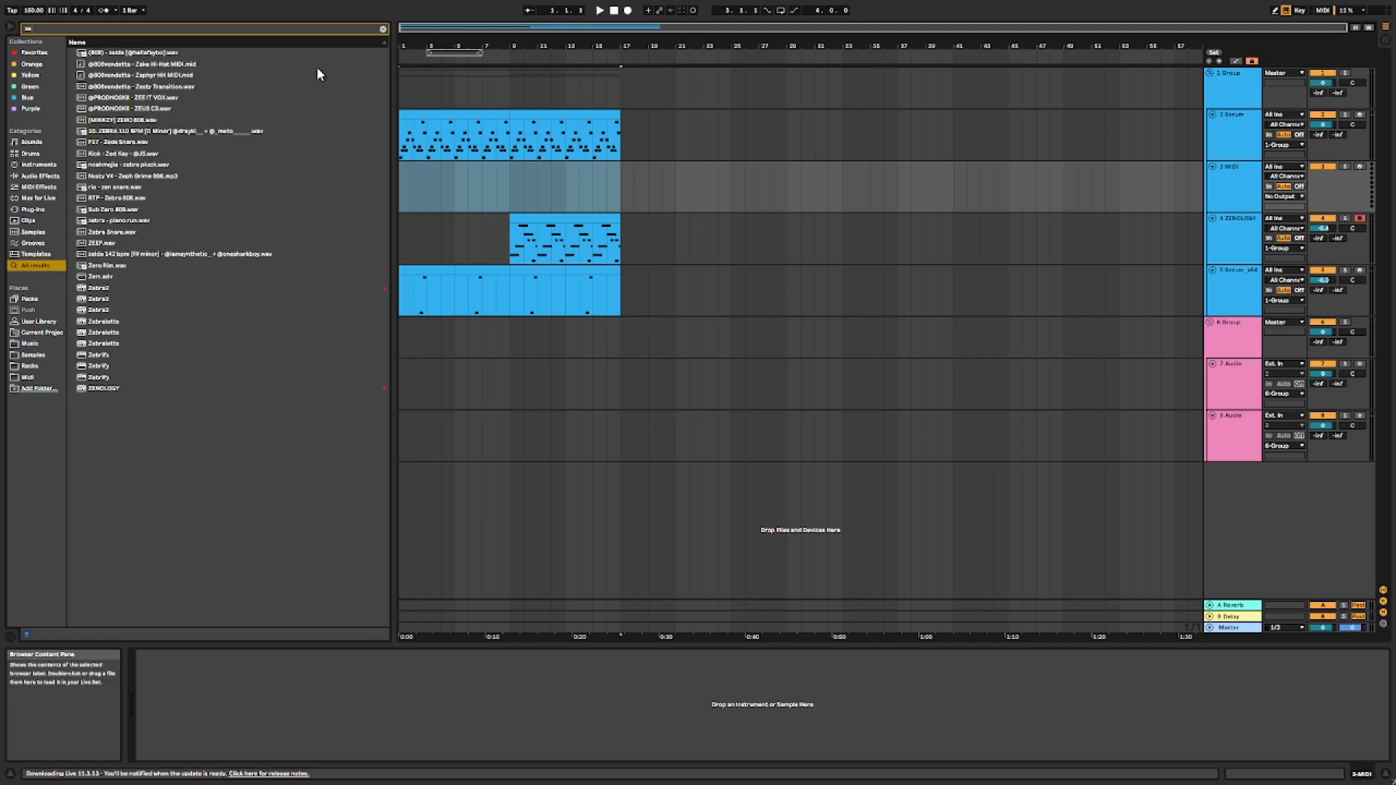
text(n)
click(93, 65)
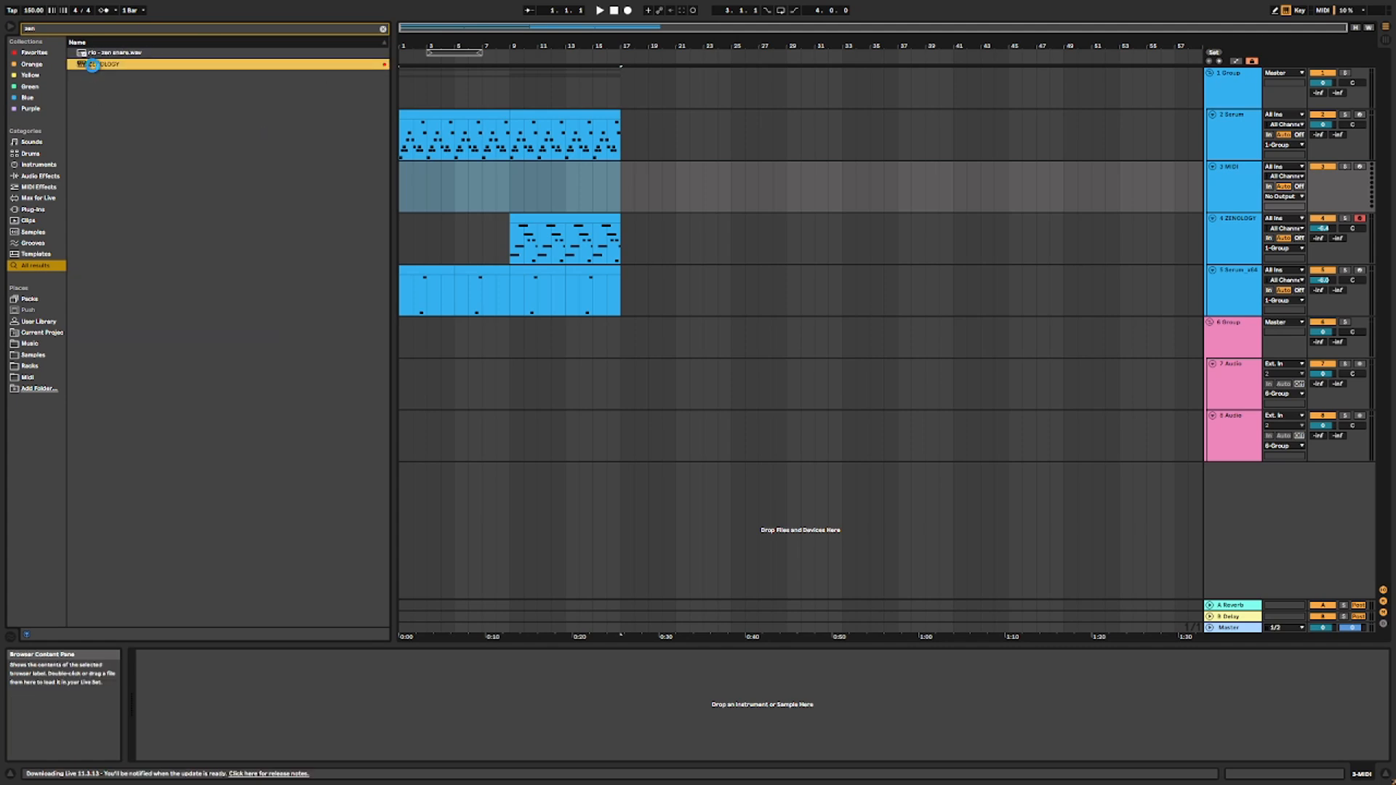
double_click(81, 64)
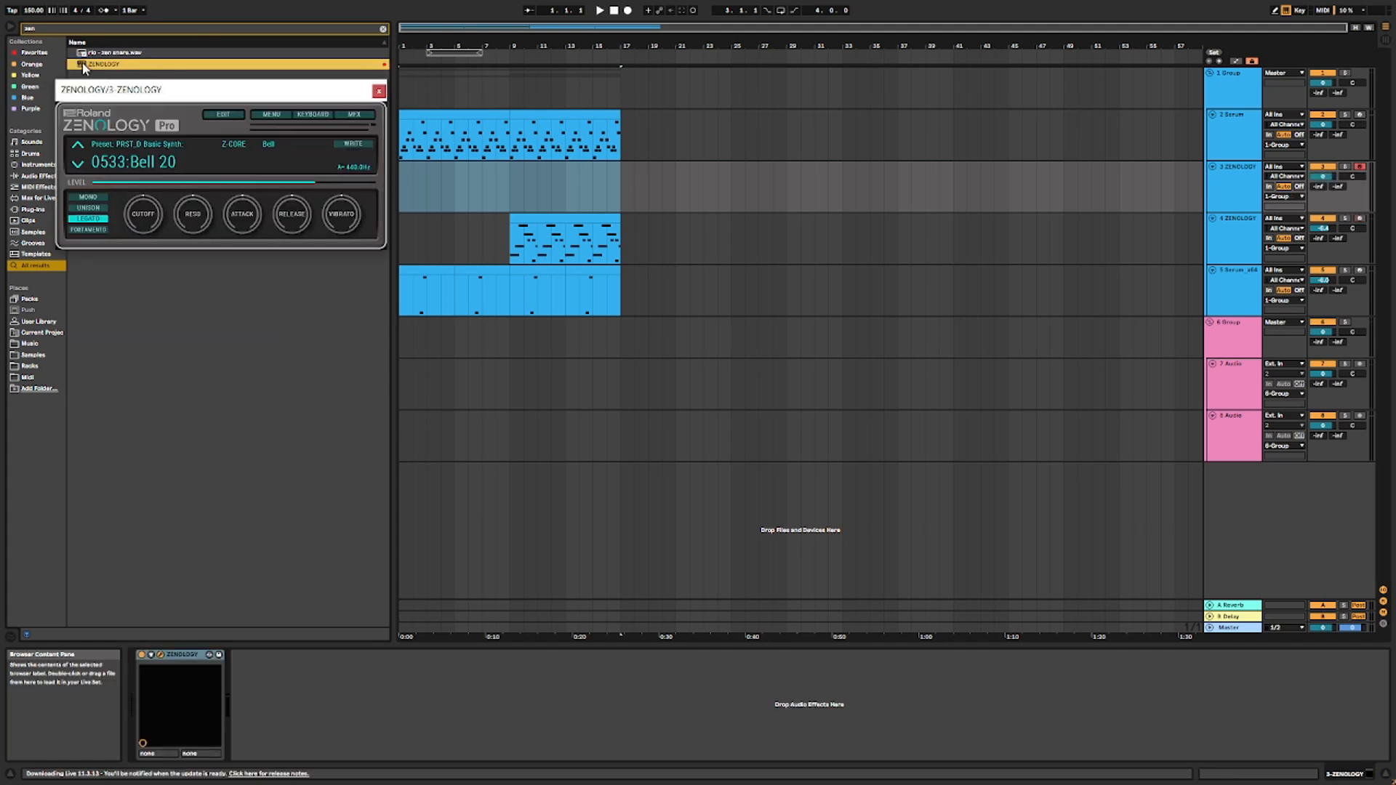
Step: Change the new ZENOLOGY's preset to 0531:Bell 18 and close its window
click(167, 167)
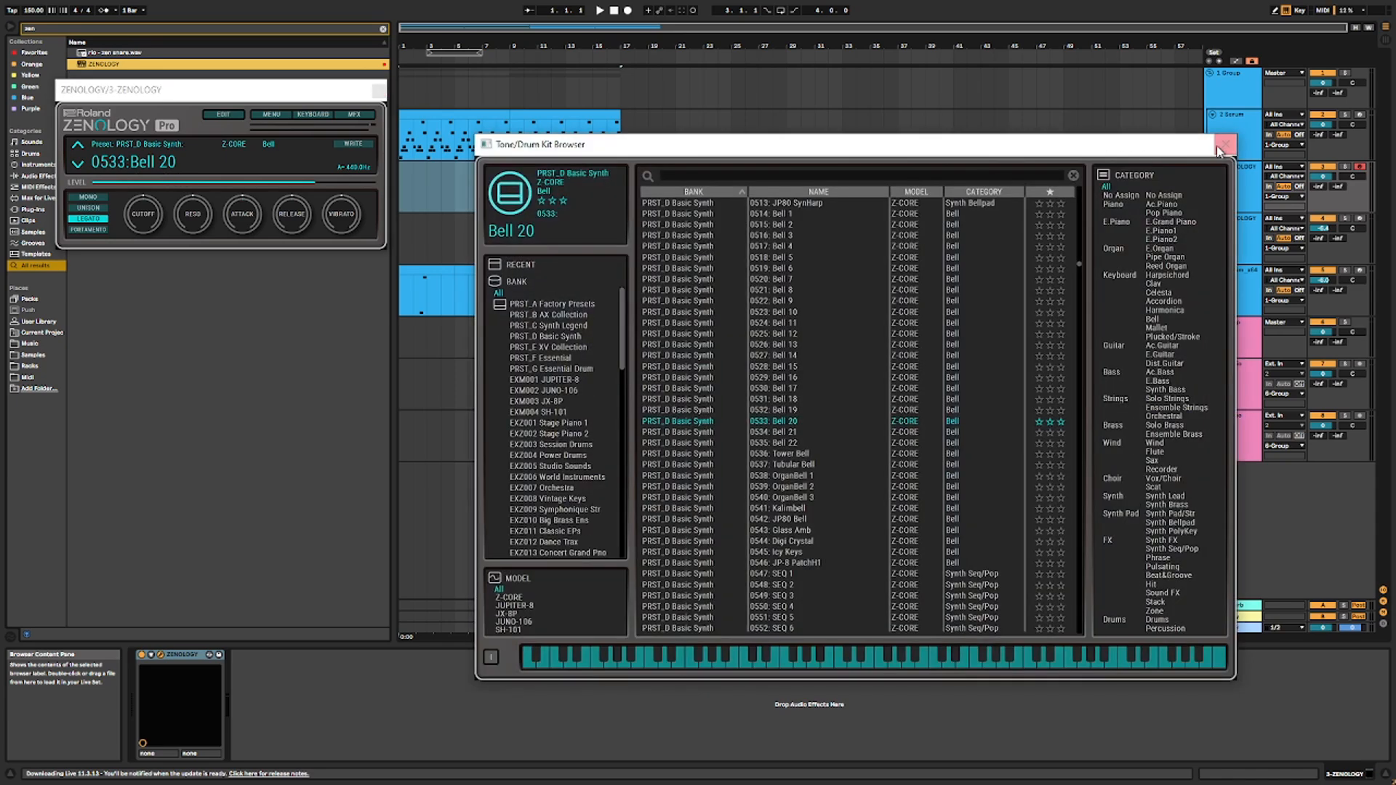
click(1220, 149)
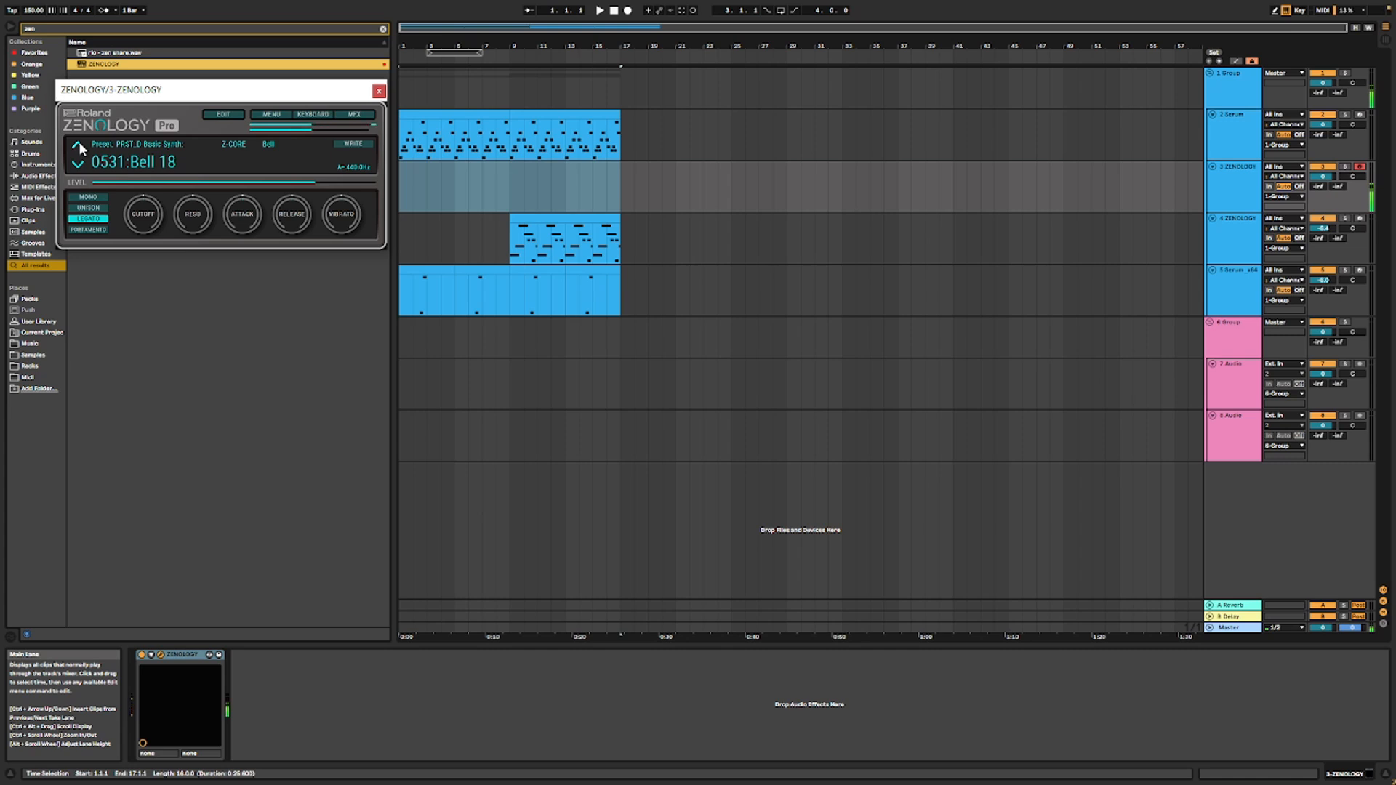
click(379, 91)
Step: Copy the first eight-bar Serum clip onto track 3 ZENOLOGY at bar 1, solo that track and play it
click(404, 115)
key(ctrl+c)
click(404, 189)
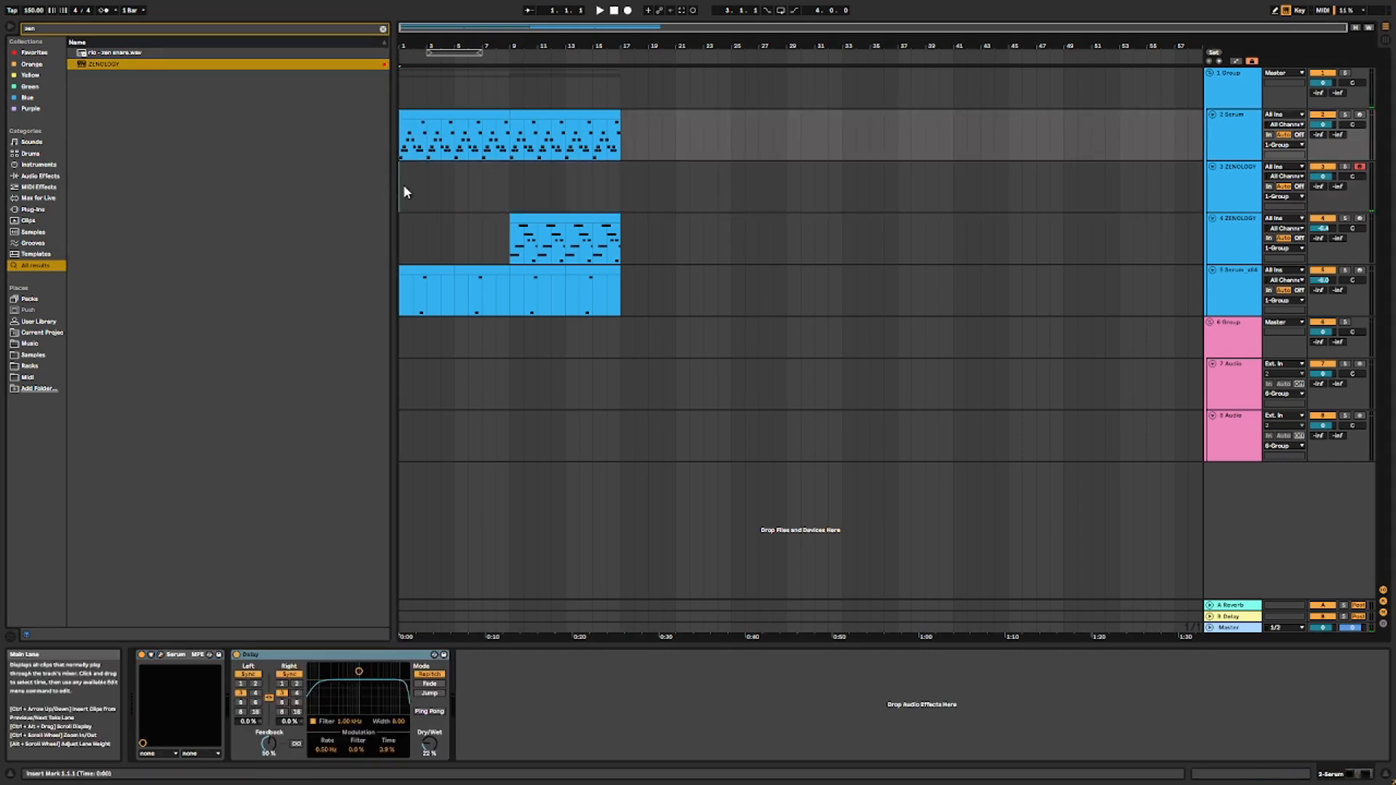
key(ctrl+v)
click(1345, 167)
key(space)
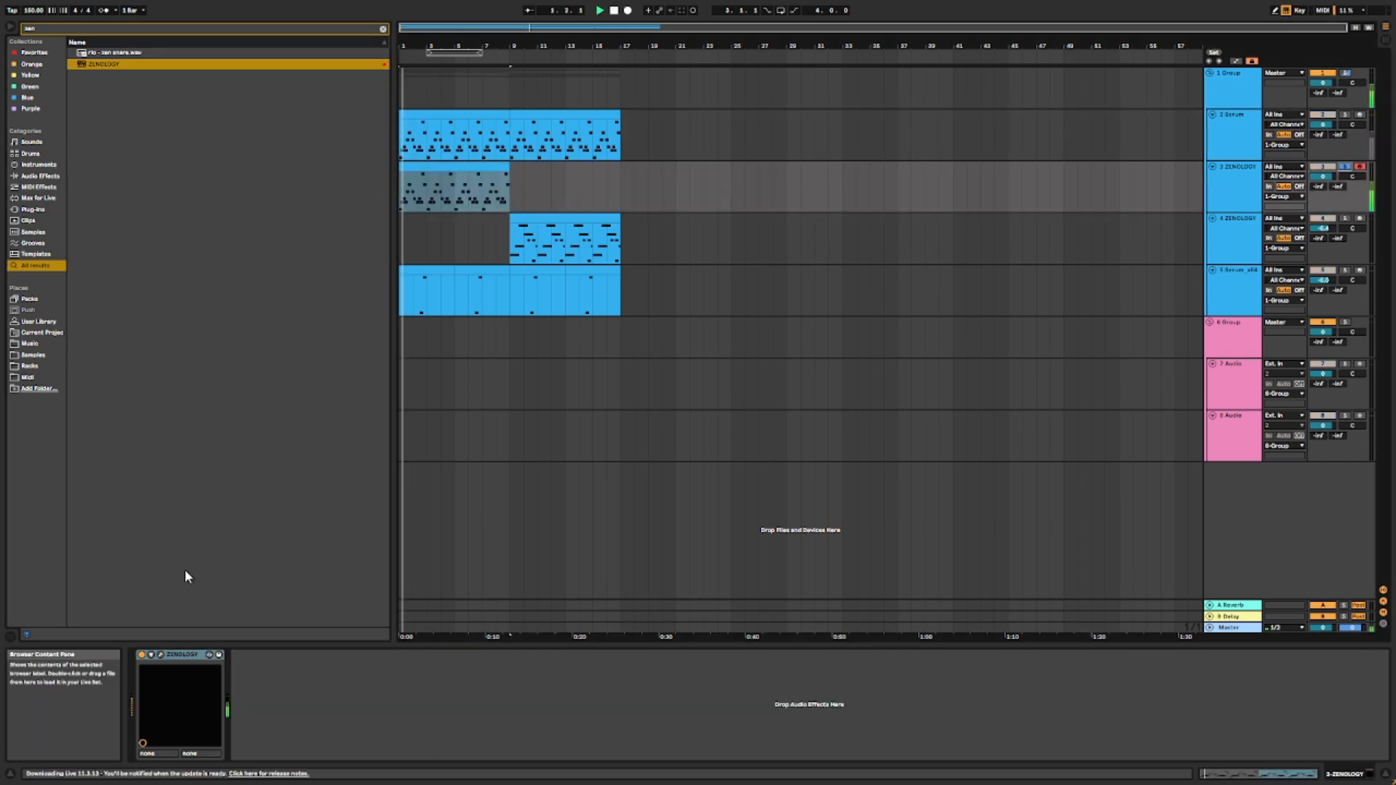
Step: Set track 3's ZENOLOGY preset to 0527:Bell 14 and close the plug-in window
click(161, 654)
double_click(77, 147)
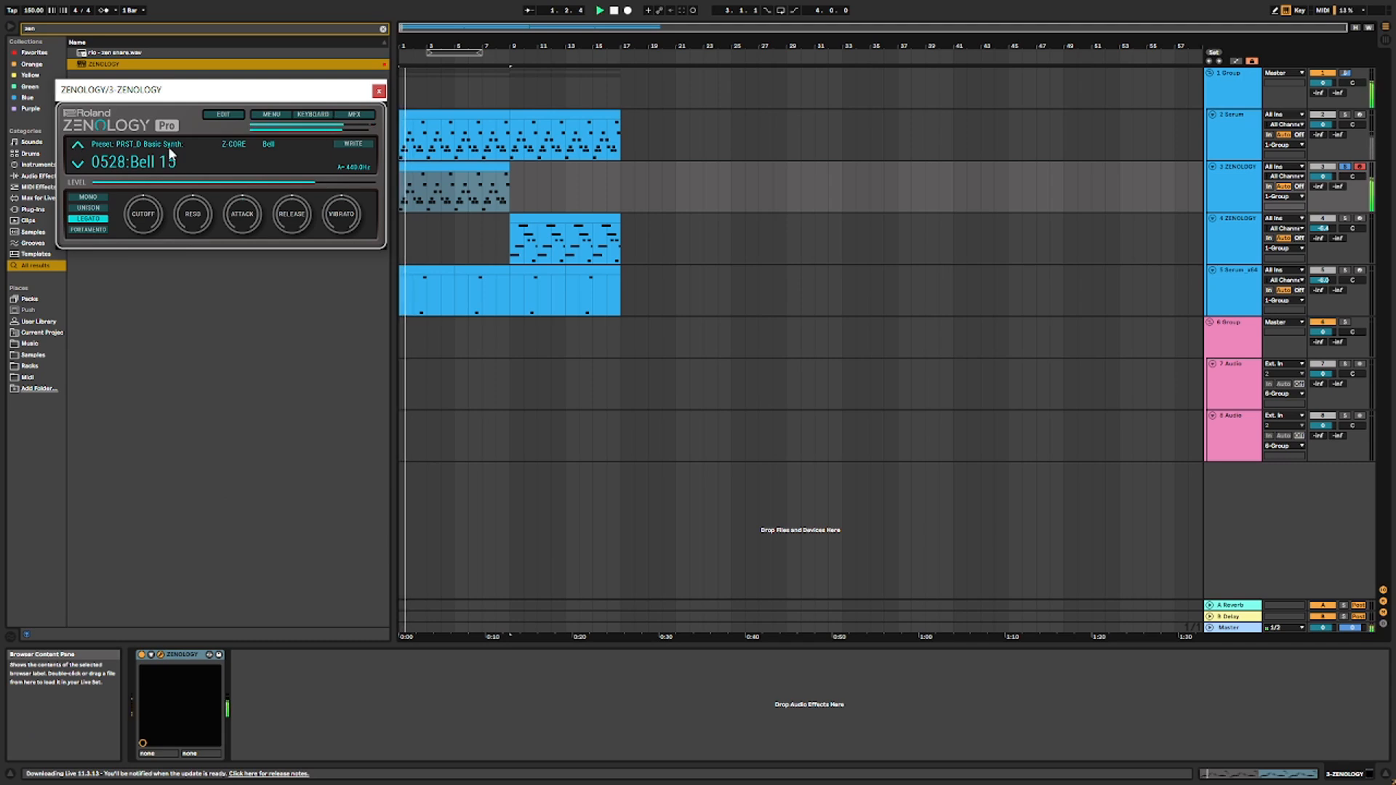
click(76, 148)
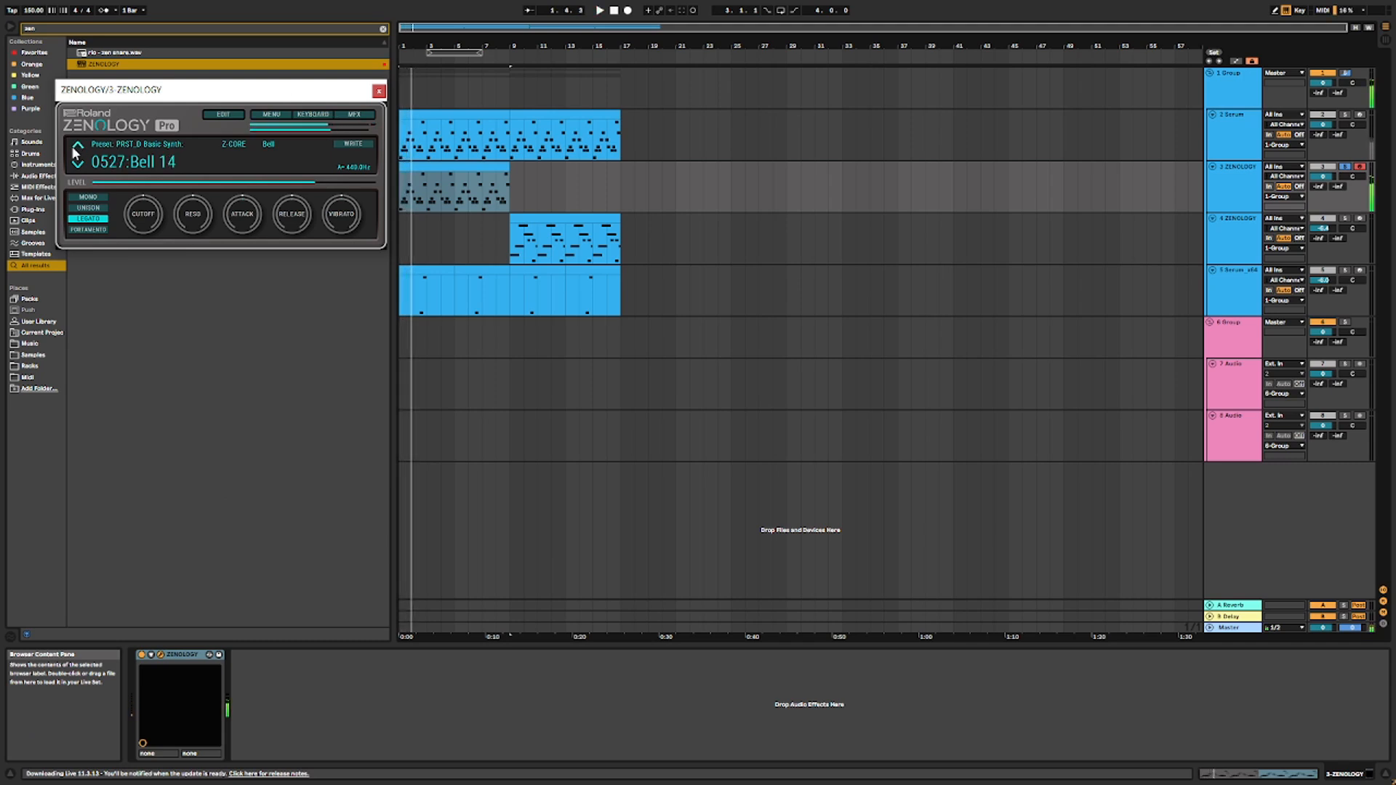
click(379, 91)
Step: Open the copied clip on track 3 and add a three-beat B4 note at 1.1.1 above the pattern, auditioning it
click(428, 163)
scroll(509, 478, up, 3)
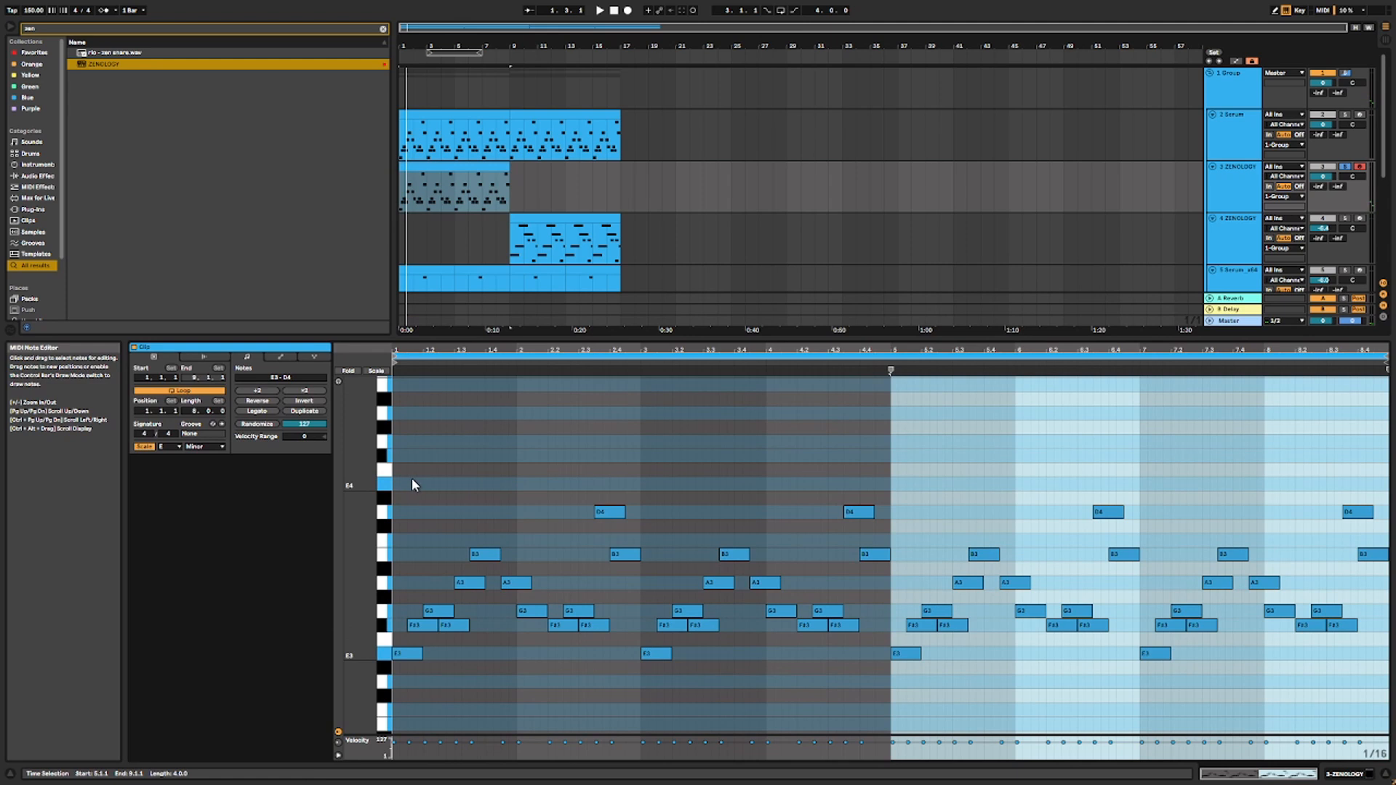
double_click(404, 471)
mouse_move(406, 471)
mouse_down()
mouse_move(494, 473)
mouse_move(453, 458)
mouse_move(449, 411)
mouse_move(439, 399)
mouse_move(428, 429)
mouse_move(422, 395)
mouse_move(441, 449)
mouse_move(439, 520)
mouse_move(435, 411)
mouse_up()
key(Down)
key(Left)
key(space)
key(space)
key(ctrl+z)
key(space)
key(space)
key(space)
key(space)
key(space)
key(space)
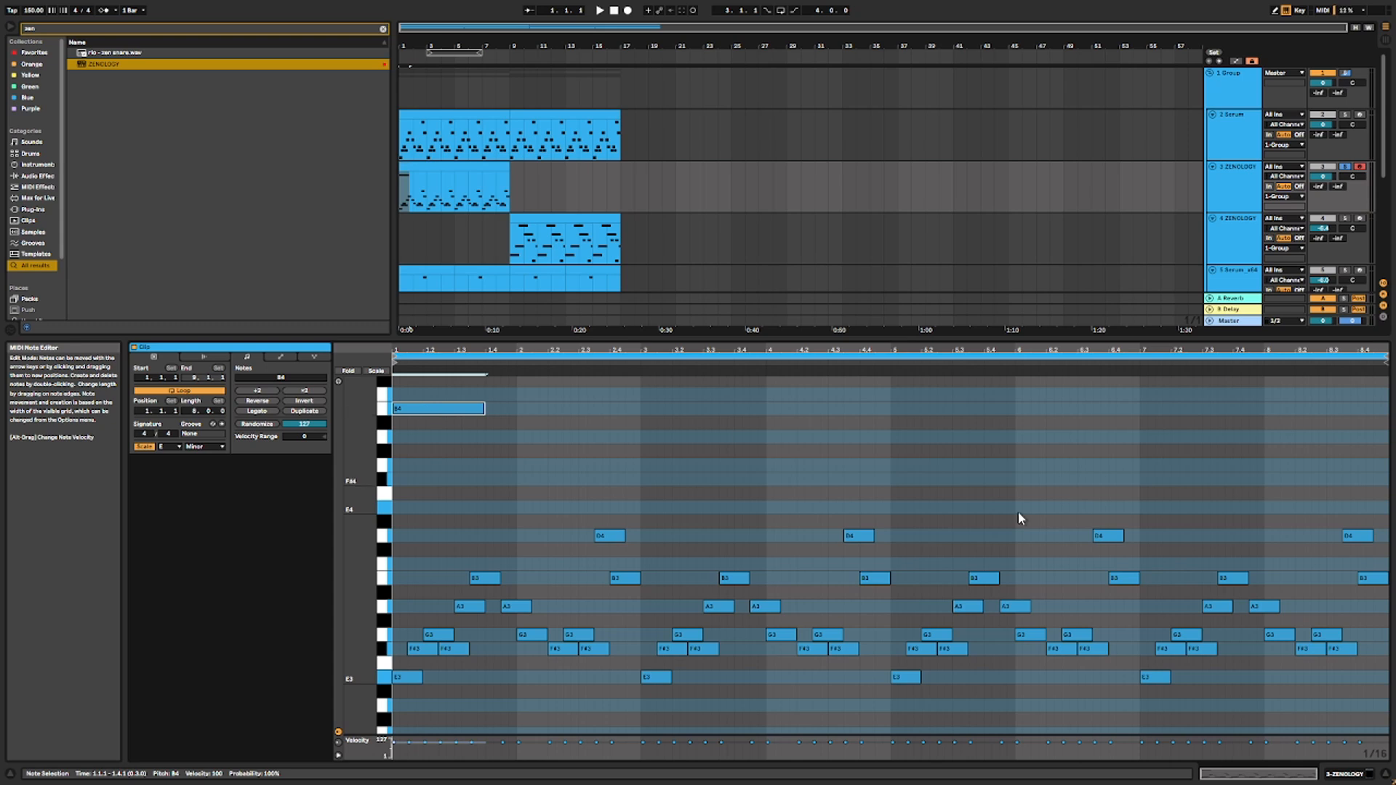
Step: Examine the notes of the bar 9 clips on track 4 ZENOLOGY and the first Serum track to compare their melodies
drag(1382, 525, 373, 741)
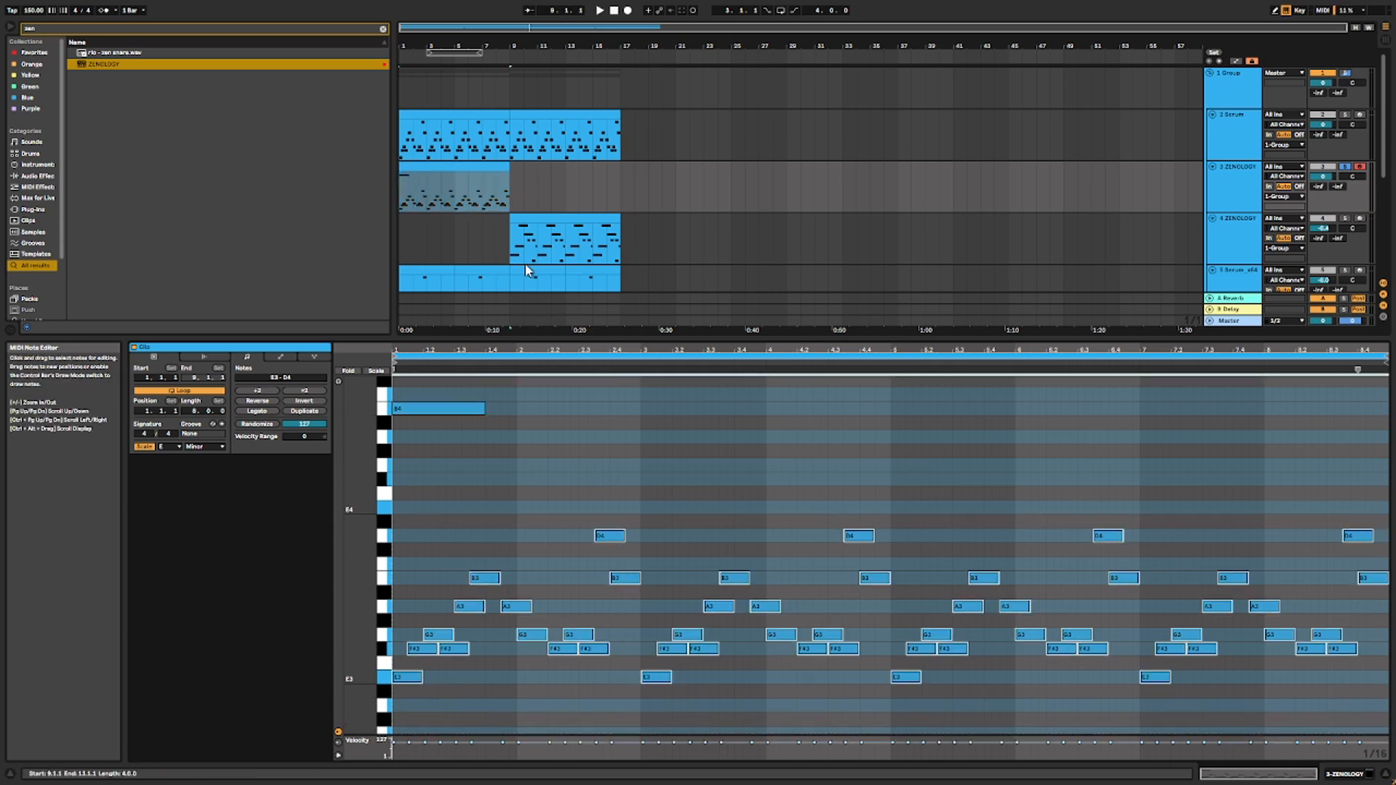
click(529, 218)
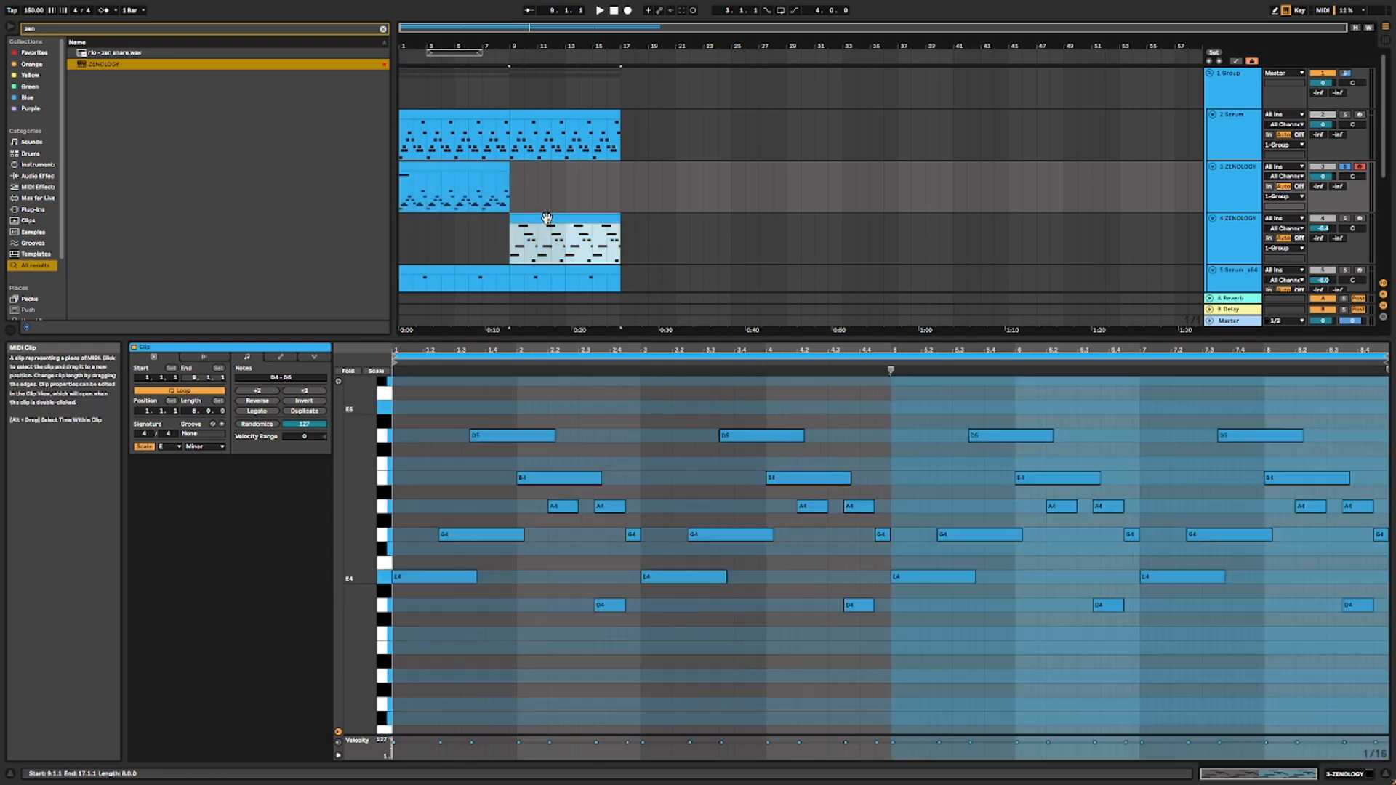
click(539, 132)
click(399, 609)
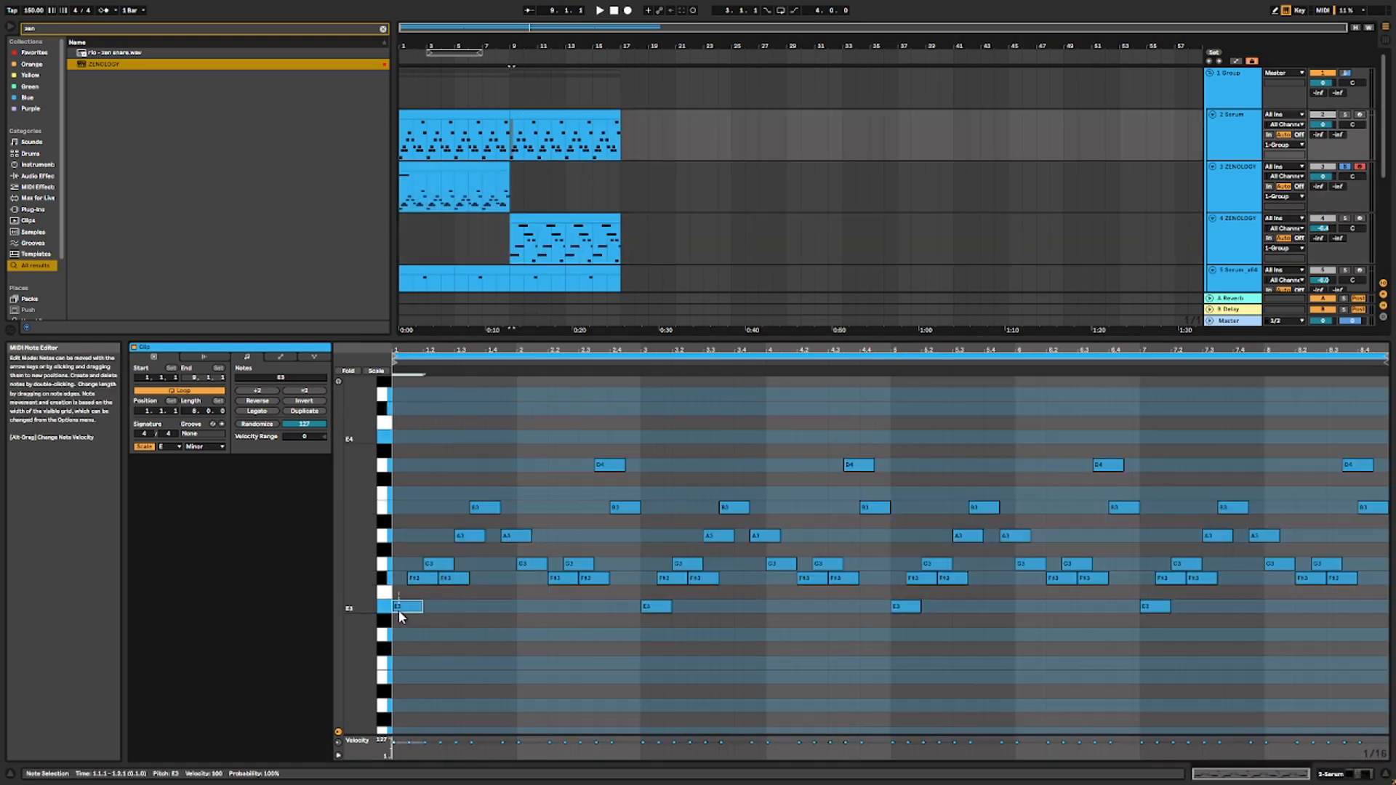
drag(403, 529, 453, 581)
click(537, 218)
click(537, 115)
drag(474, 476, 487, 503)
scroll(470, 503, up, 5)
click(518, 497)
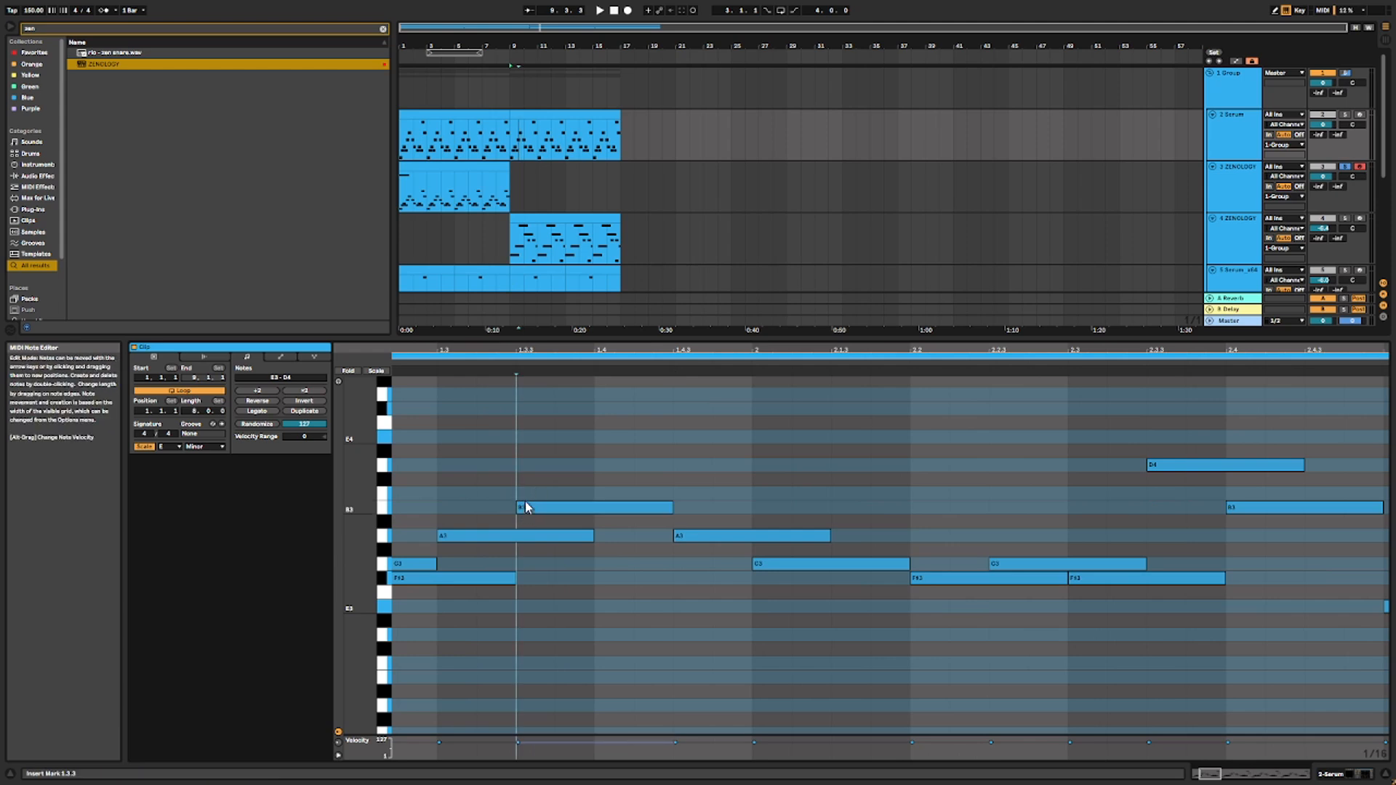
click(530, 216)
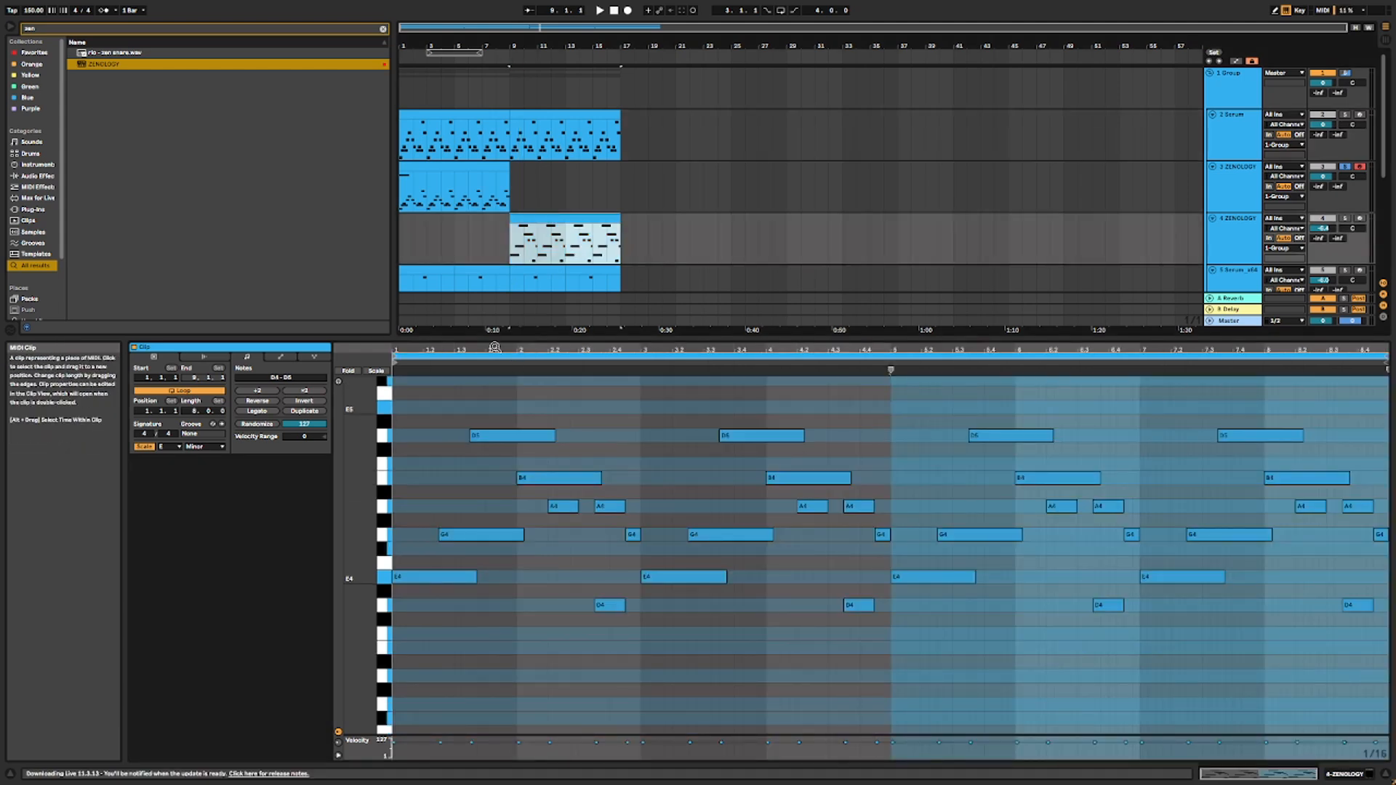
scroll(456, 420, up, 5)
click(555, 435)
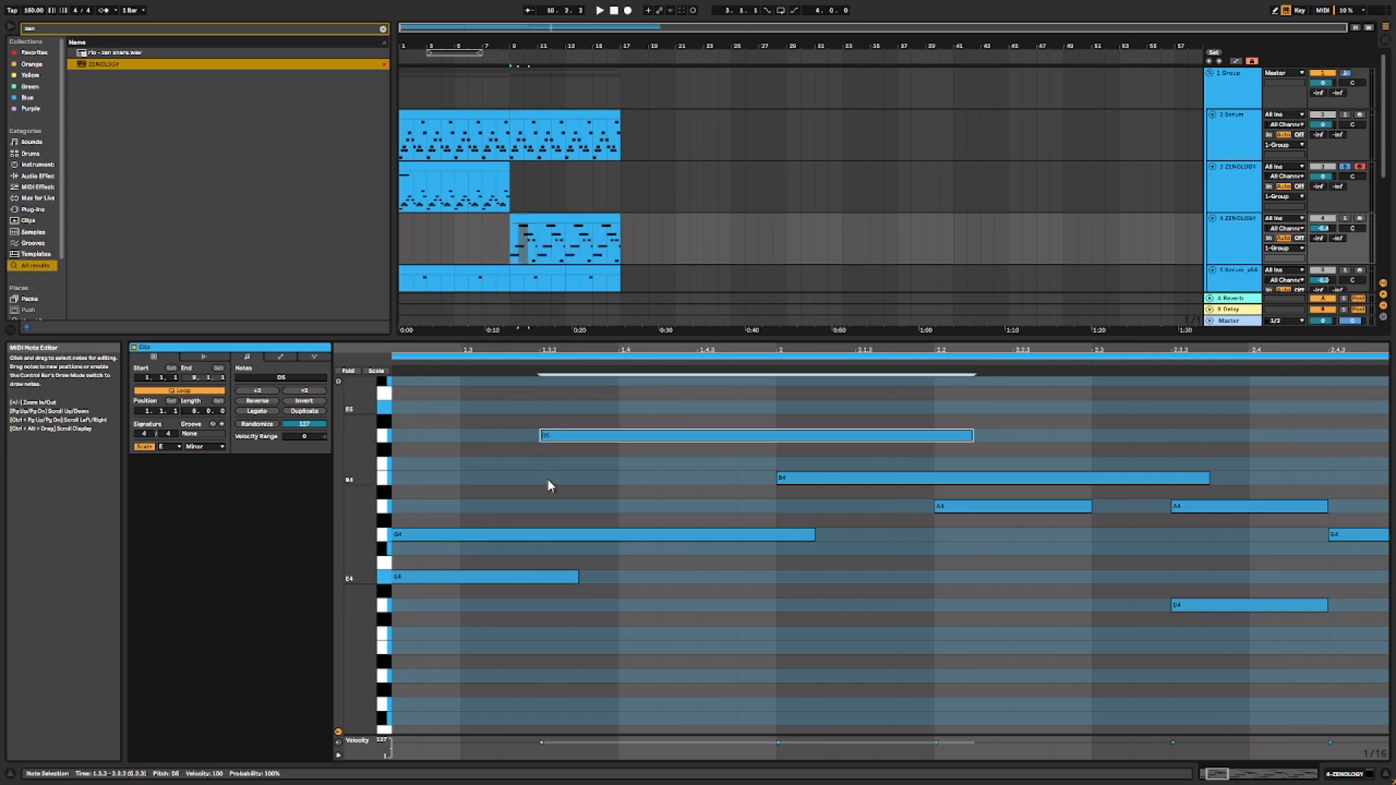
click(534, 216)
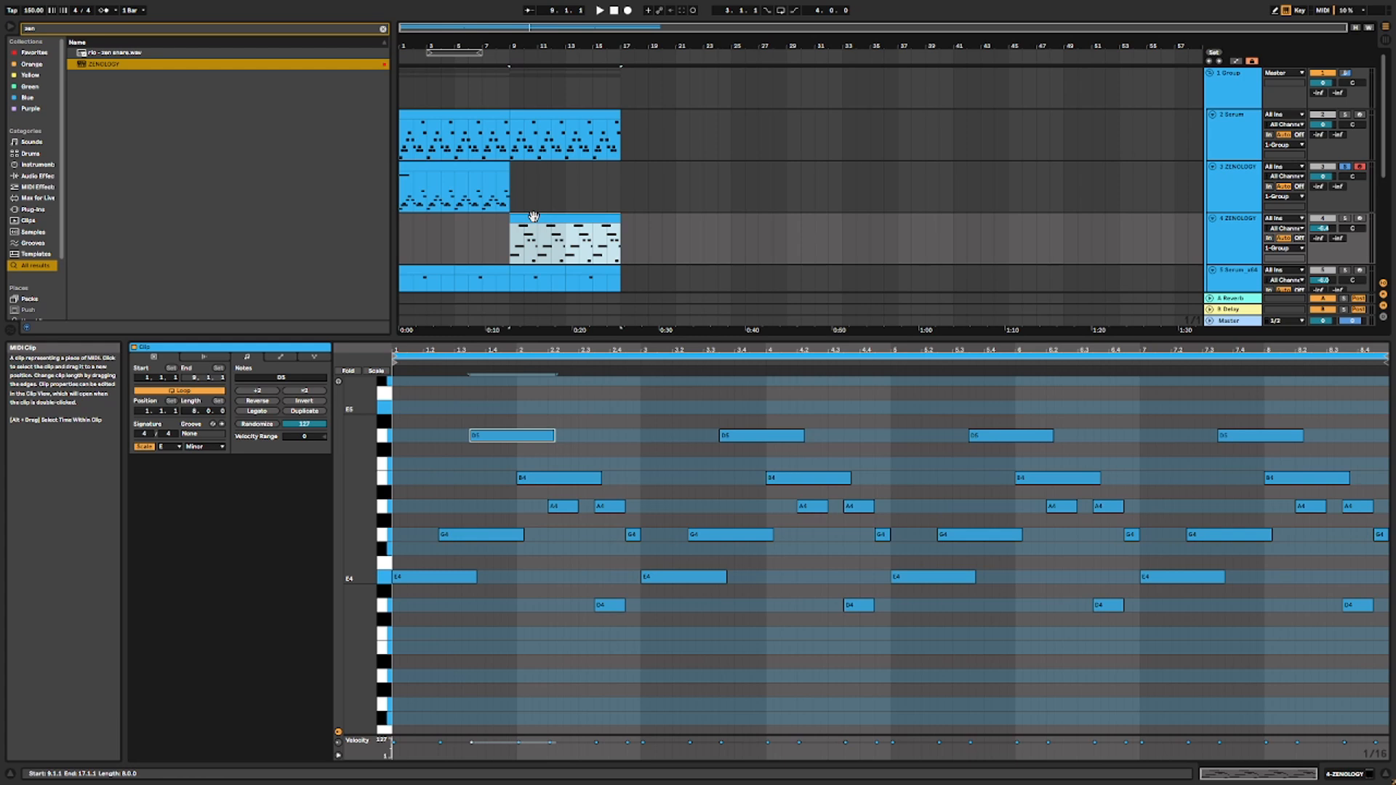
Step: Reopen and play the track 3 ZENOLOGY clip, and add a short F#4 note at 1.1.3 below the long B4
click(1226, 160)
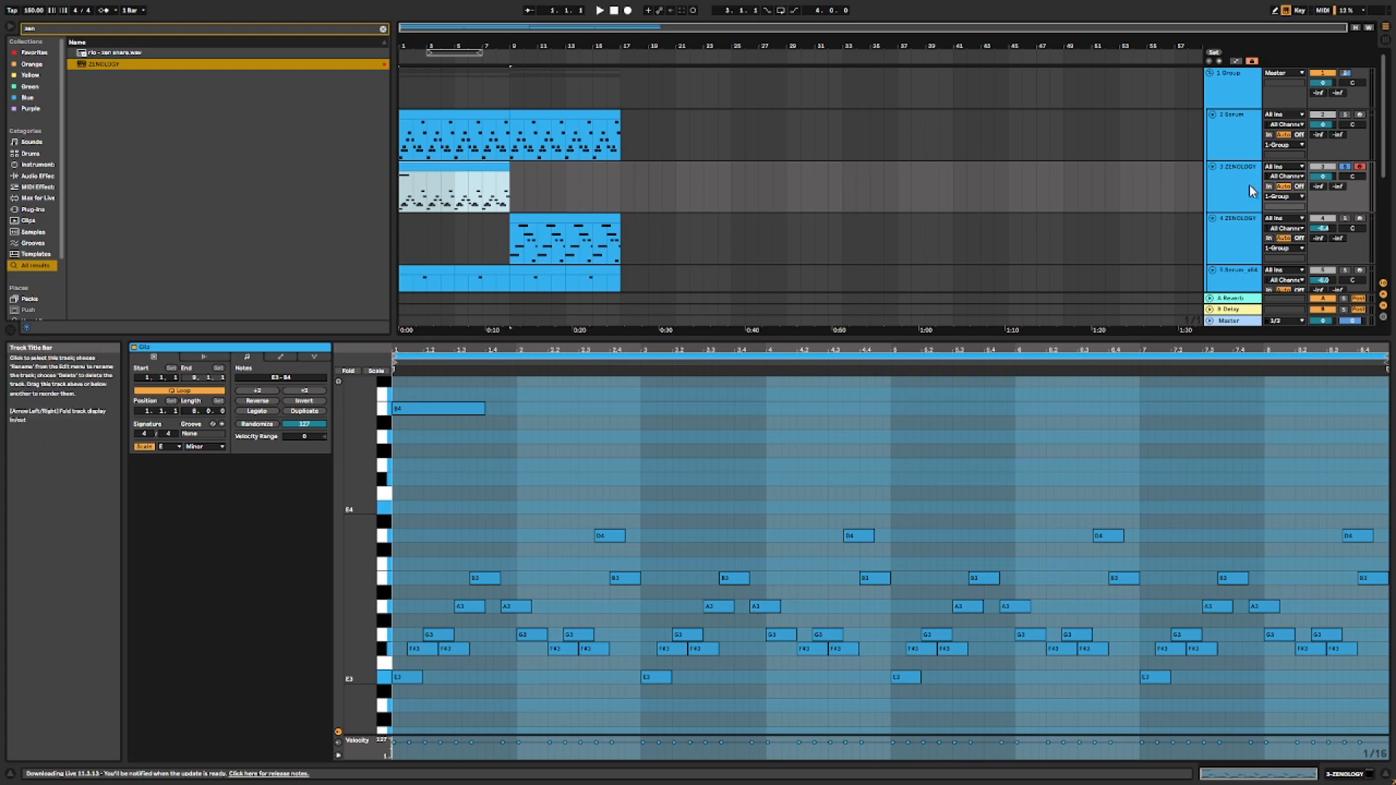
double_click(1250, 191)
double_click(429, 167)
key(space)
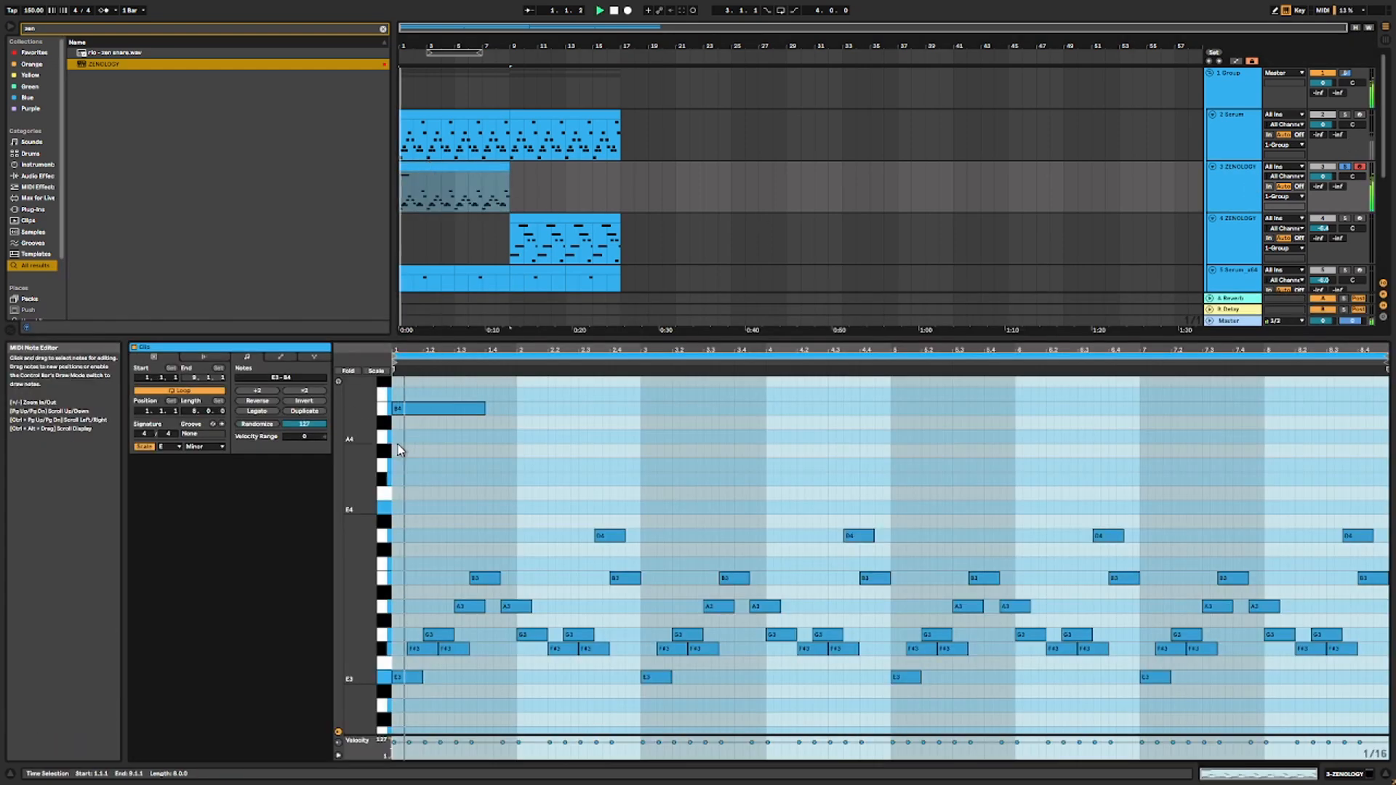
click(399, 445)
key(space)
scroll(404, 435, up, 1)
scroll(399, 434, up, 5)
double_click(555, 502)
drag(516, 509, 500, 511)
key(space)
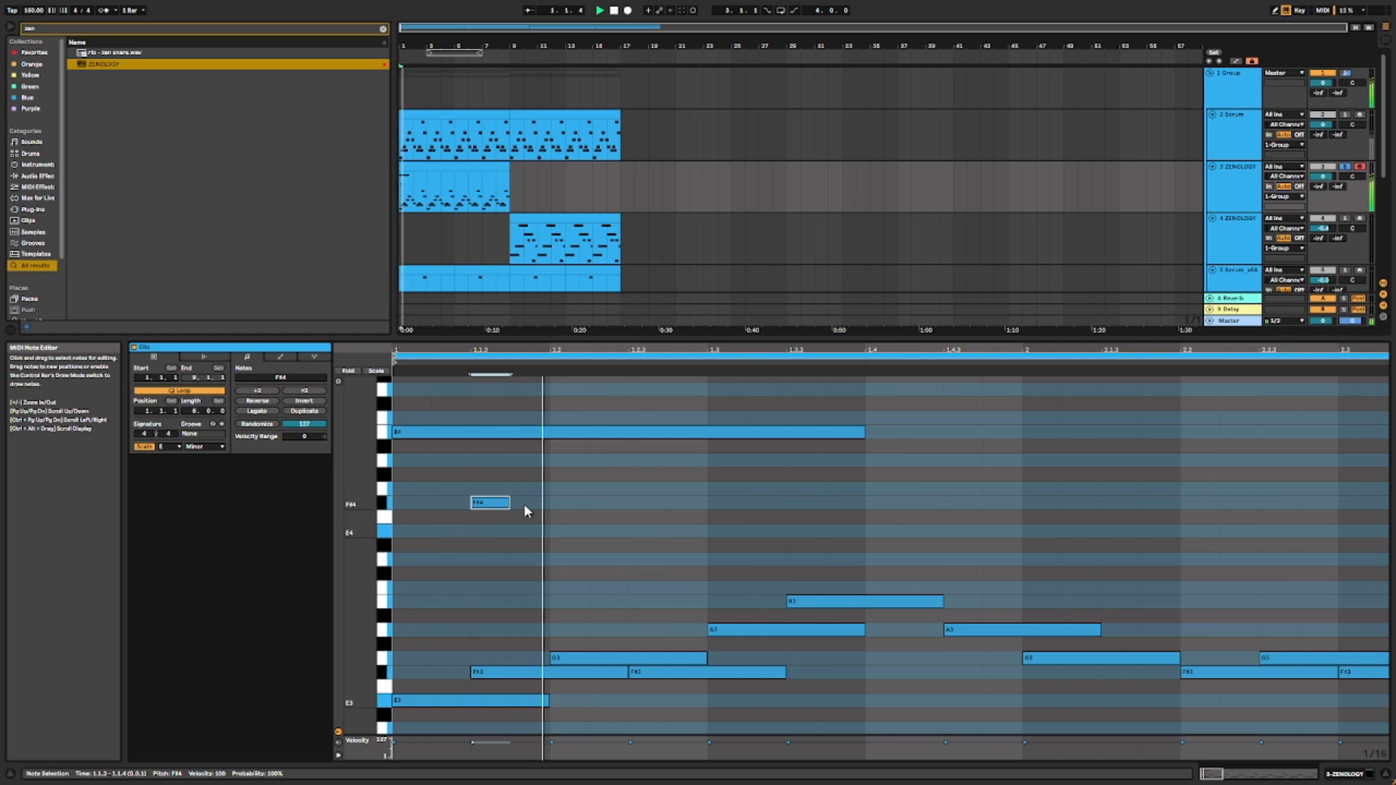
Step: Lengthen the F#4 to meet a G4 at 1.2, and add D5 notes at 1.2.3 and 1.3.2
double_click(556, 502)
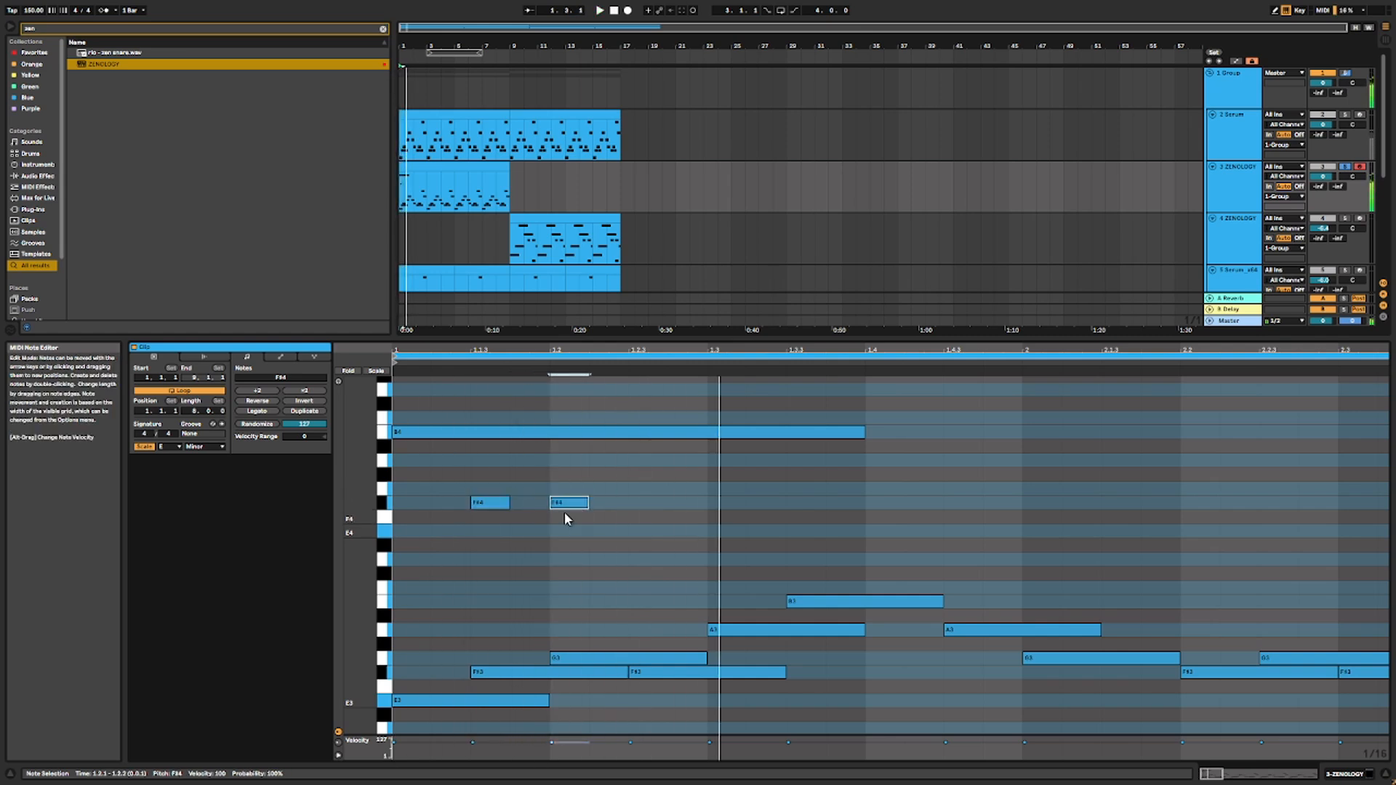
drag(509, 503, 524, 391)
key(ctrl+d)
key(ctrl+d)
key(minus)
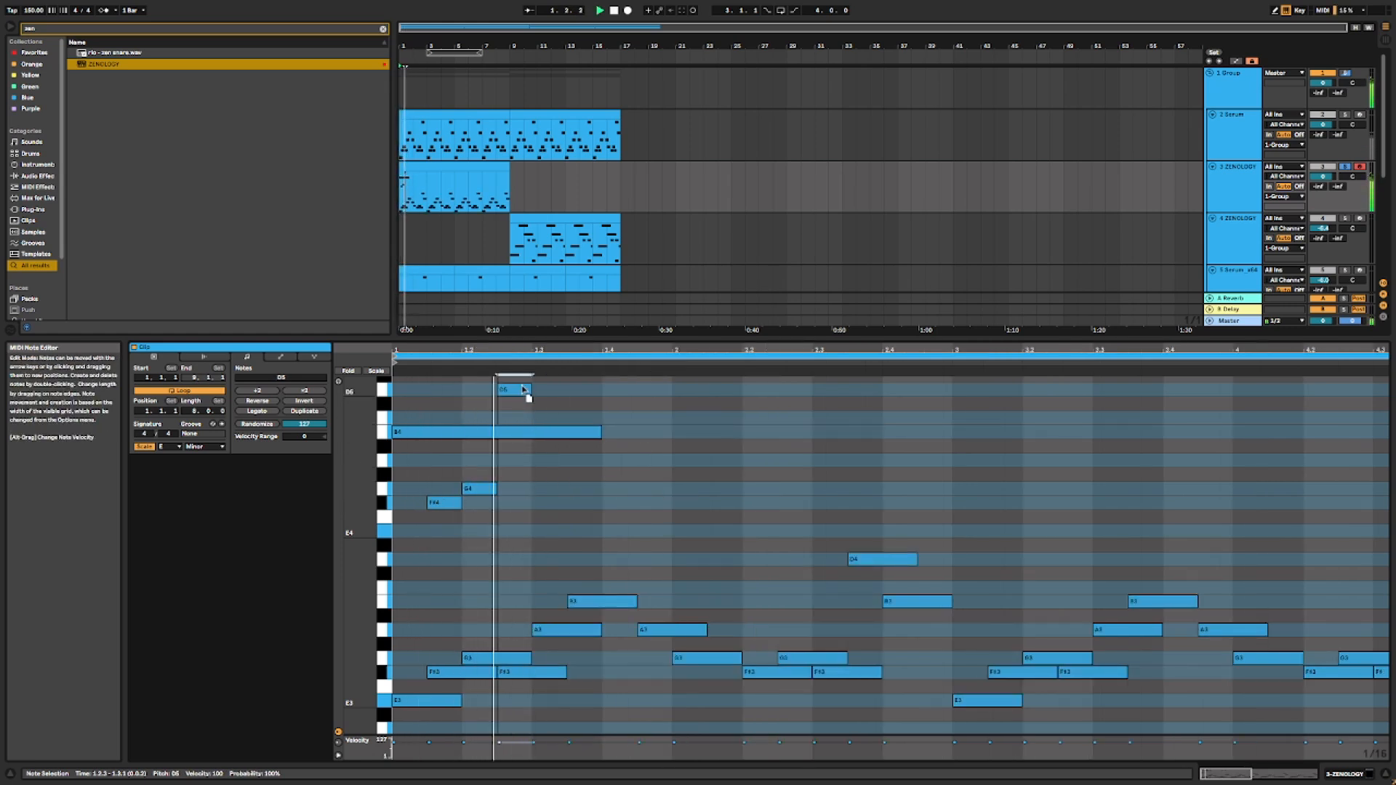
key(ctrl+d)
key(space)
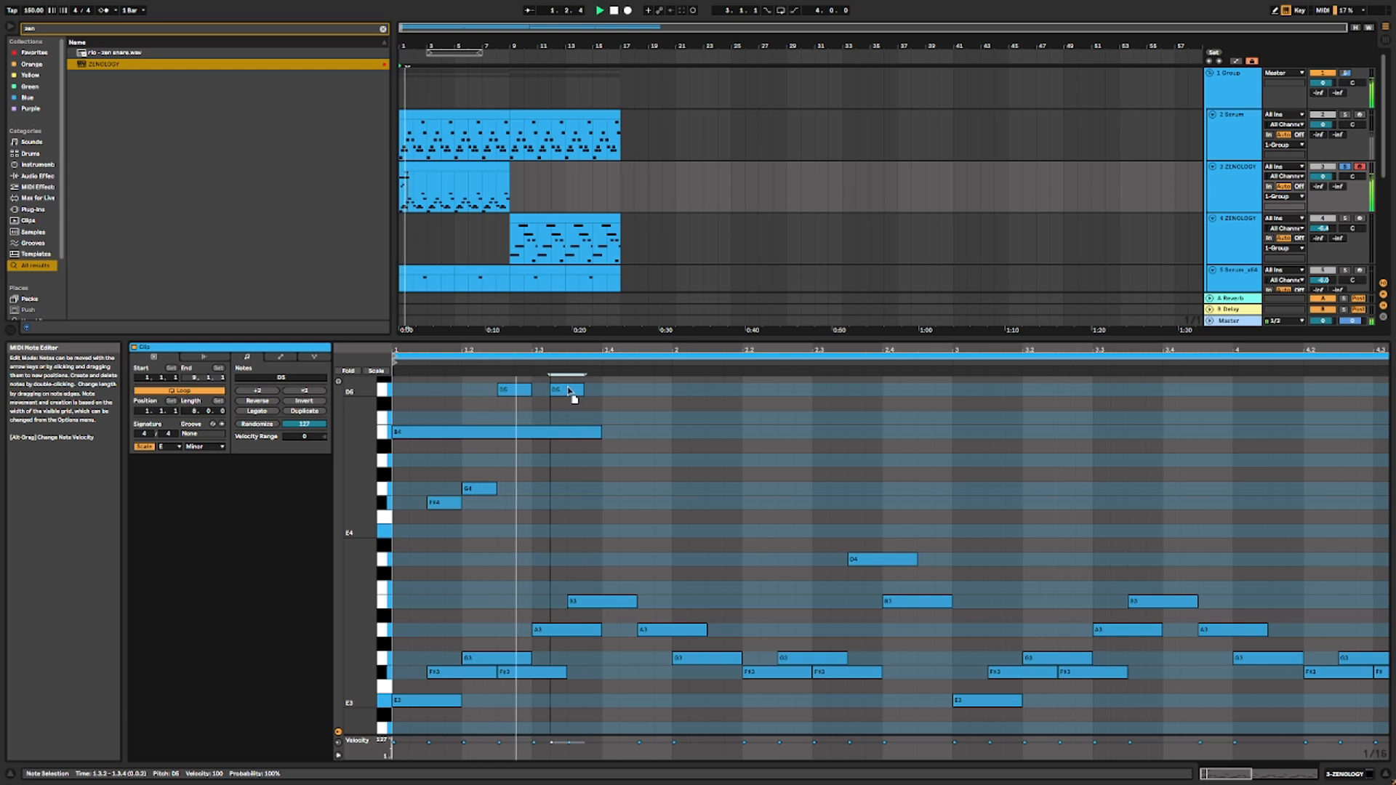
Step: Continue the bell melody with a D5 at 1.4 and an A4 at 1.4.3, playing the result
drag(589, 390, 560, 414)
scroll(573, 411, up, 1)
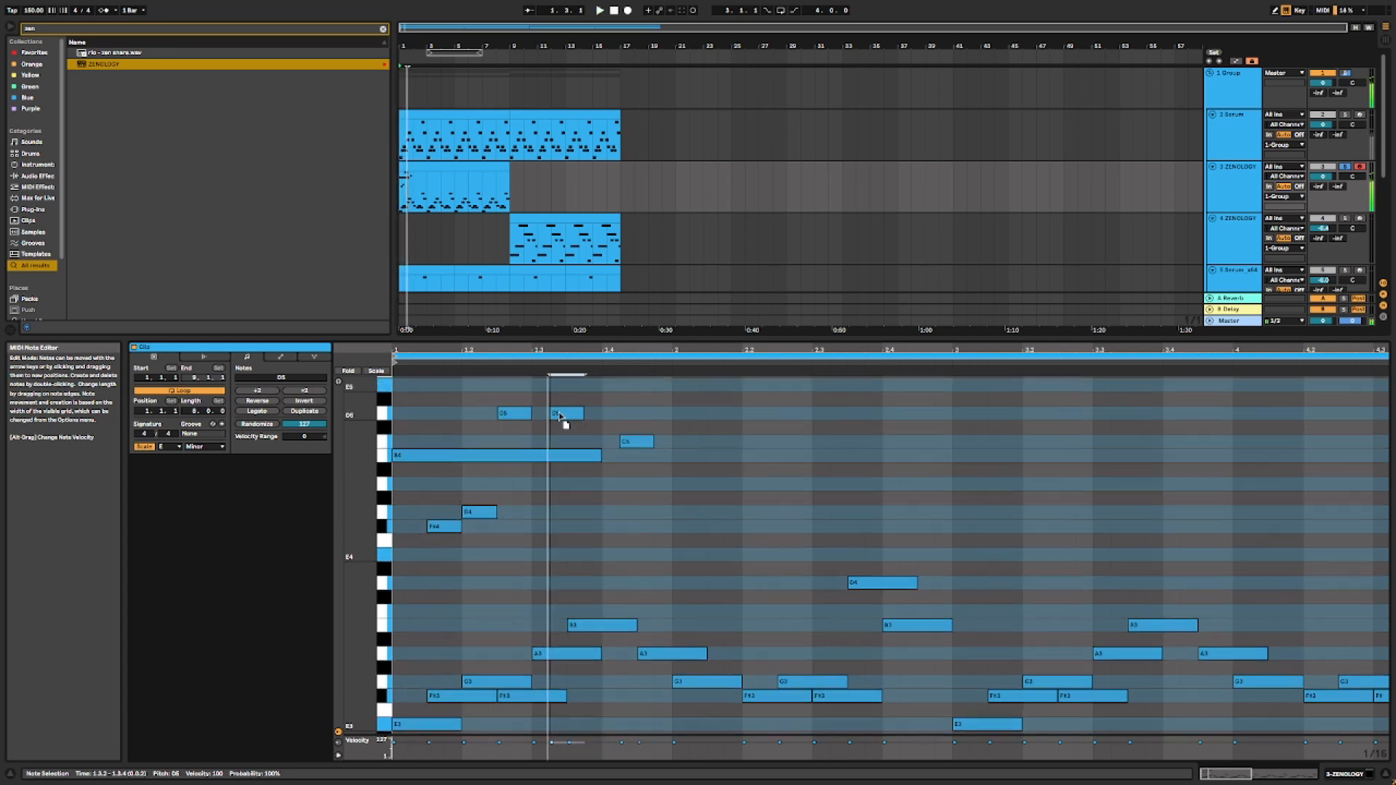
drag(633, 440, 647, 465)
scroll(646, 425, up, 1)
key(space)
scroll(666, 496, up, 1)
Step: Add a G5 at the start of bar 2 and an F#5 at 2.1.4, auditioning the melody
drag(659, 518, 695, 471)
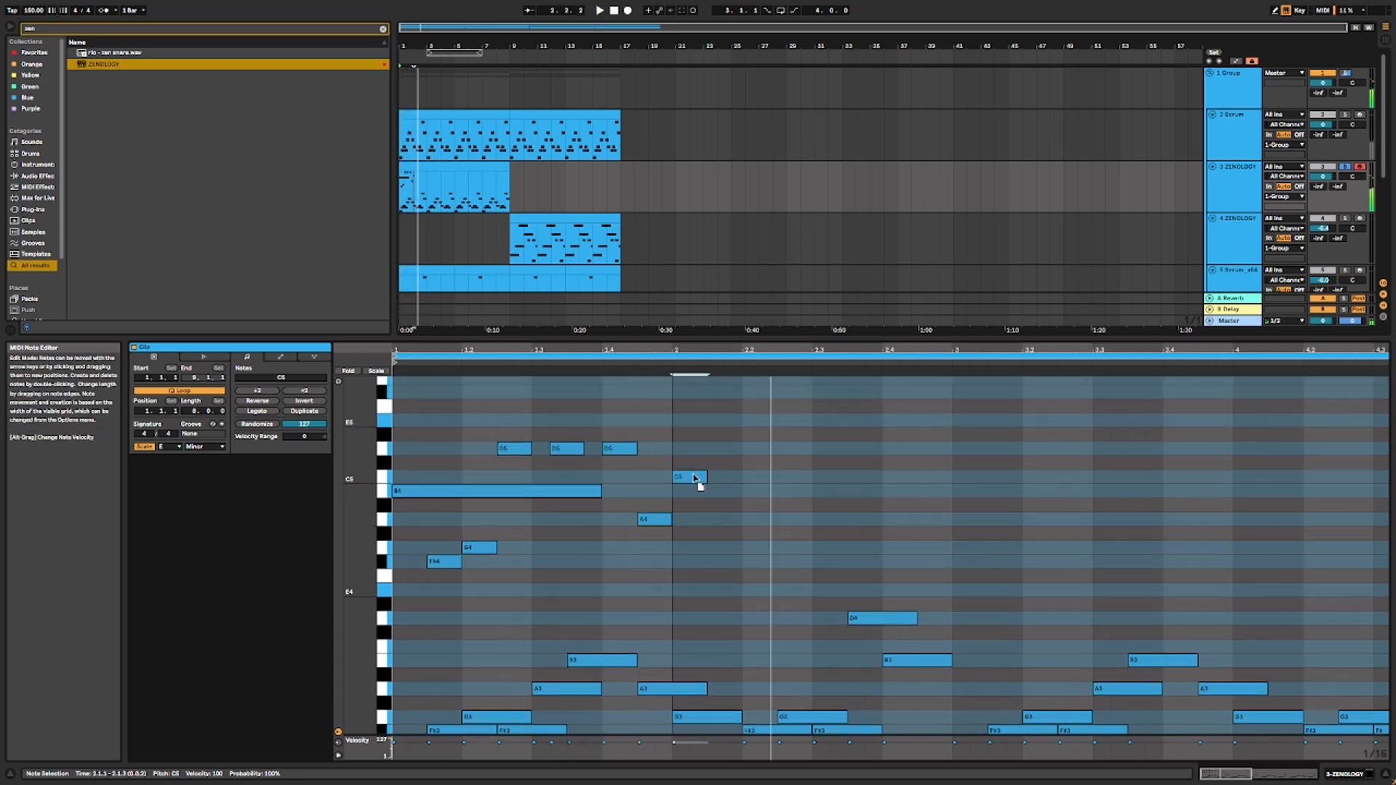
drag(691, 405, 695, 426)
key(space)
scroll(694, 423, up, 2)
key(space)
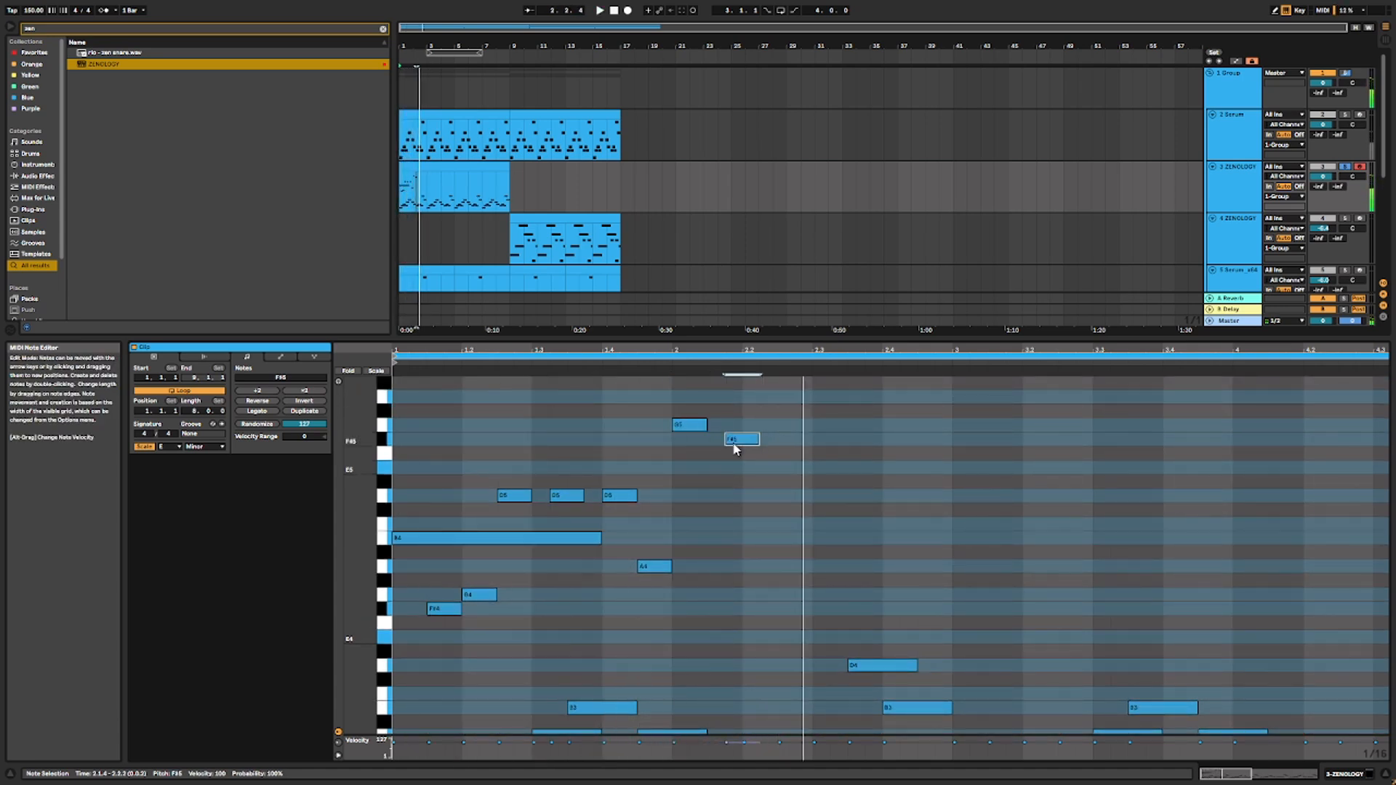
key(space)
Step: Add a D5 at 2.2.3 and duplicate it directly behind the first one
double_click(771, 451)
drag(769, 485, 792, 482)
scroll(775, 494, down, 1)
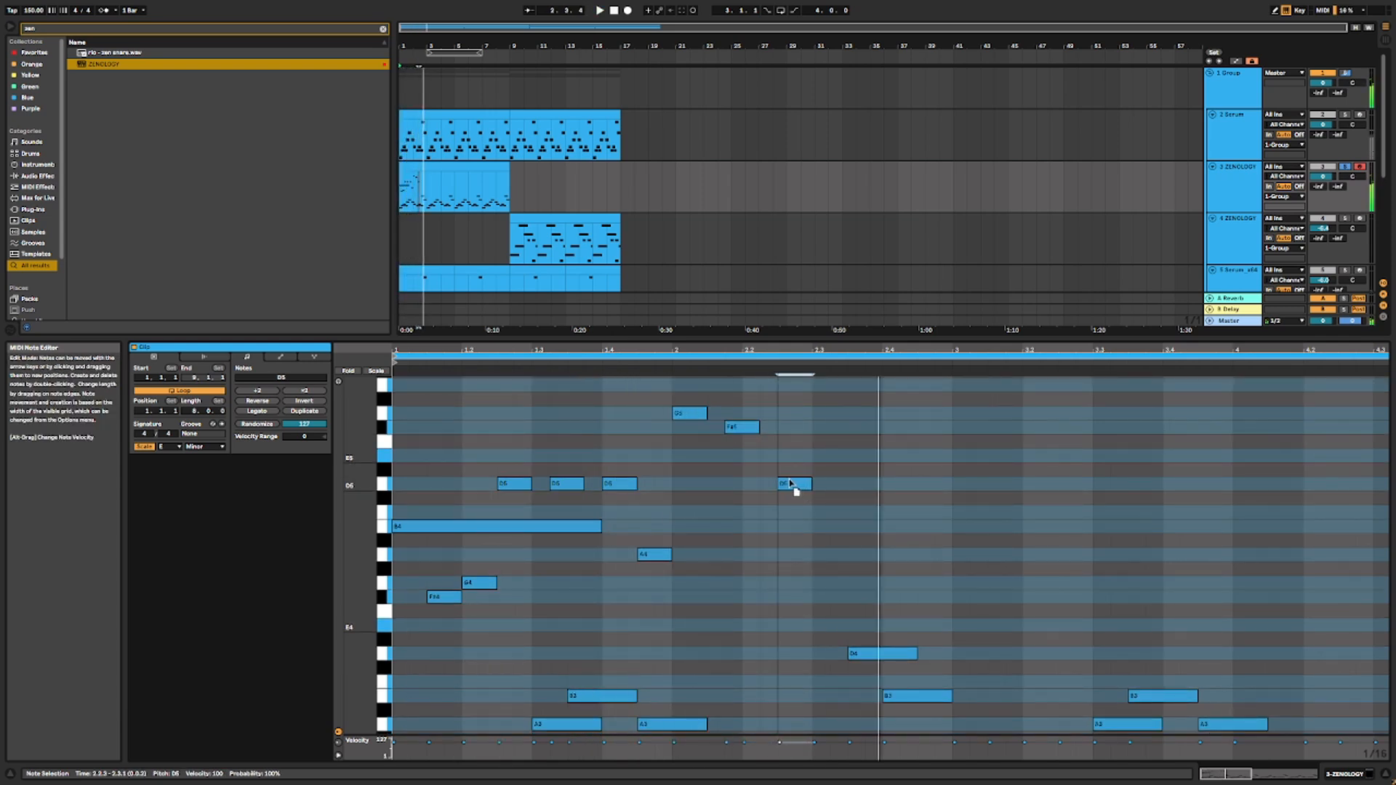
scroll(825, 450, down, 3)
key(space)
scroll(836, 472, up, 4)
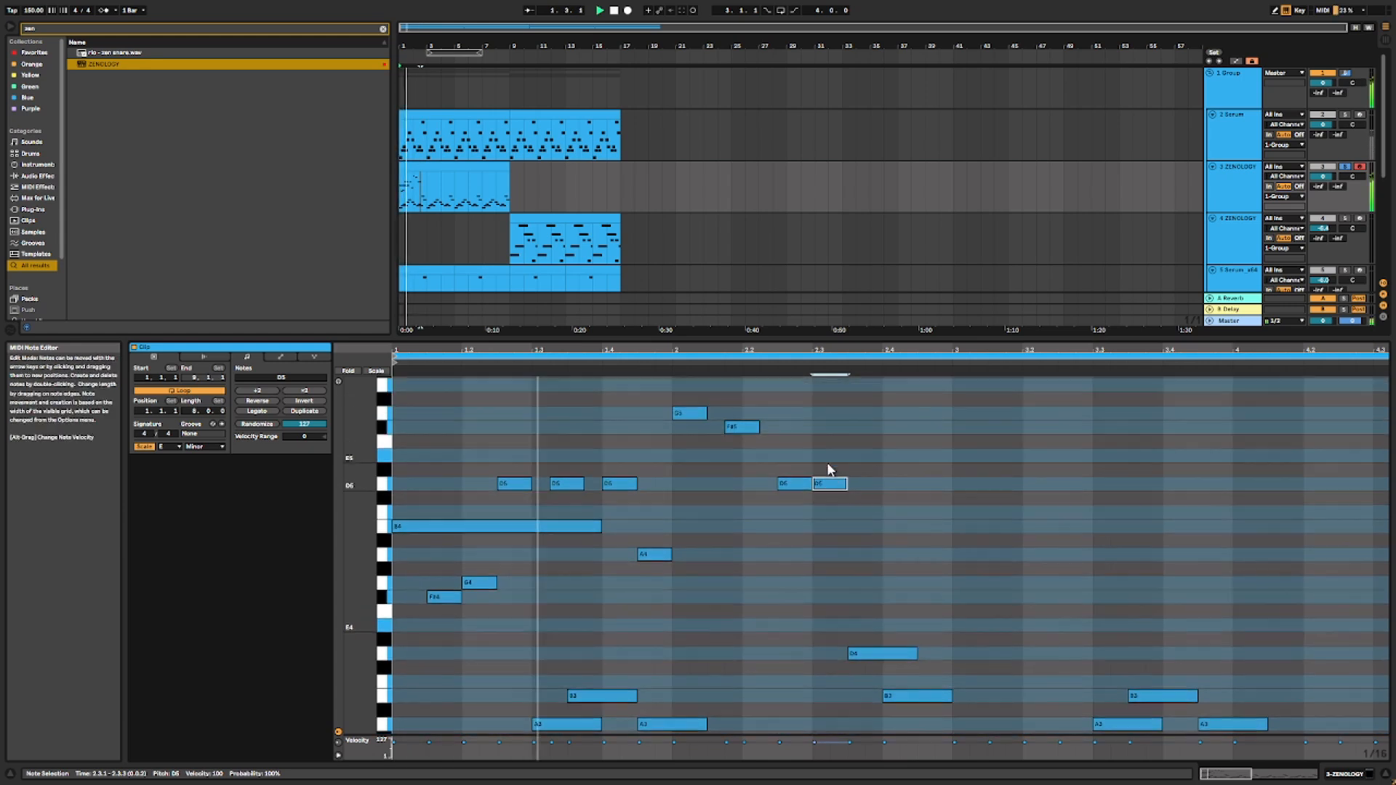
Step: Shift the second D5 to 2.3.2 and finish bar 2 with B4 notes at 2.4 and 2.4.3
drag(844, 502, 907, 511)
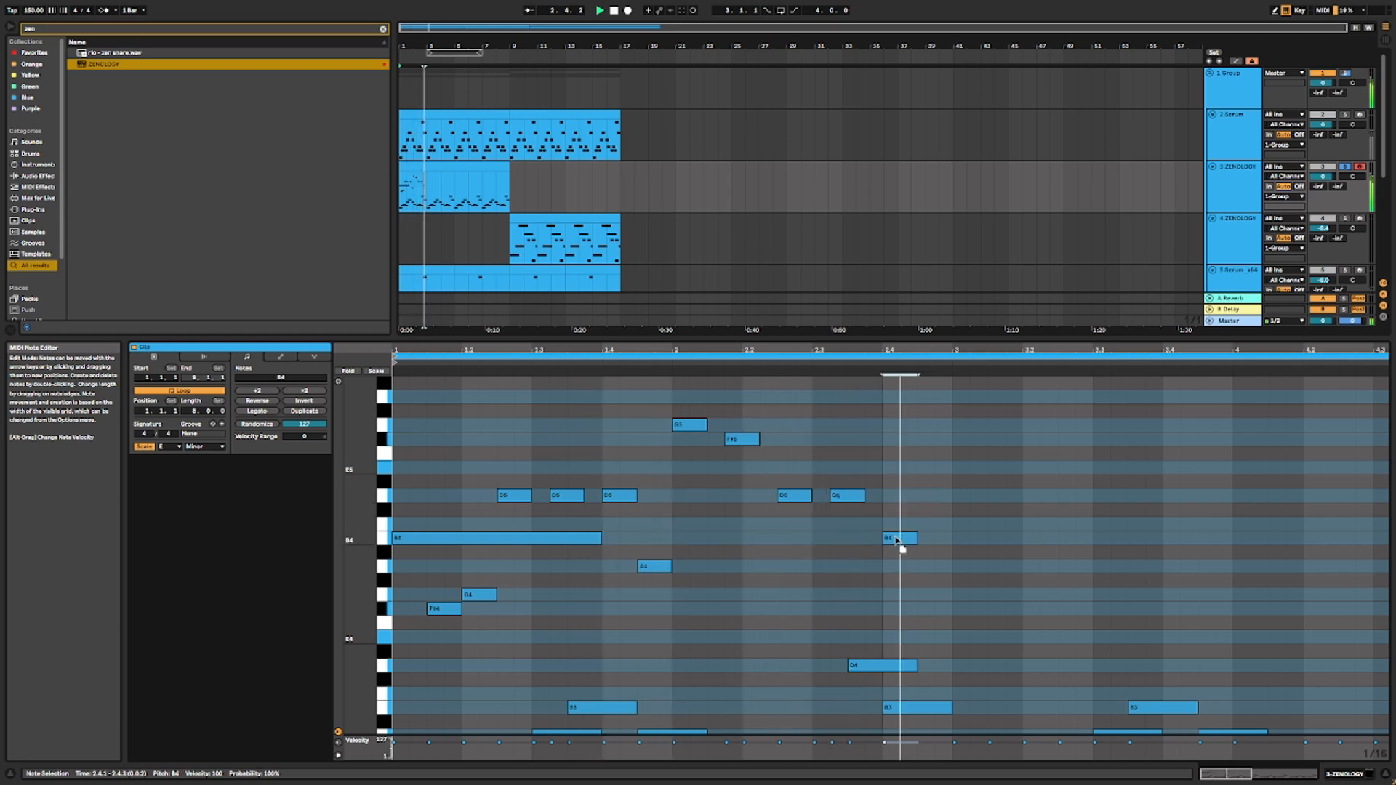
key(space)
scroll(918, 539, down, 3)
key(ctrl+d)
key(space)
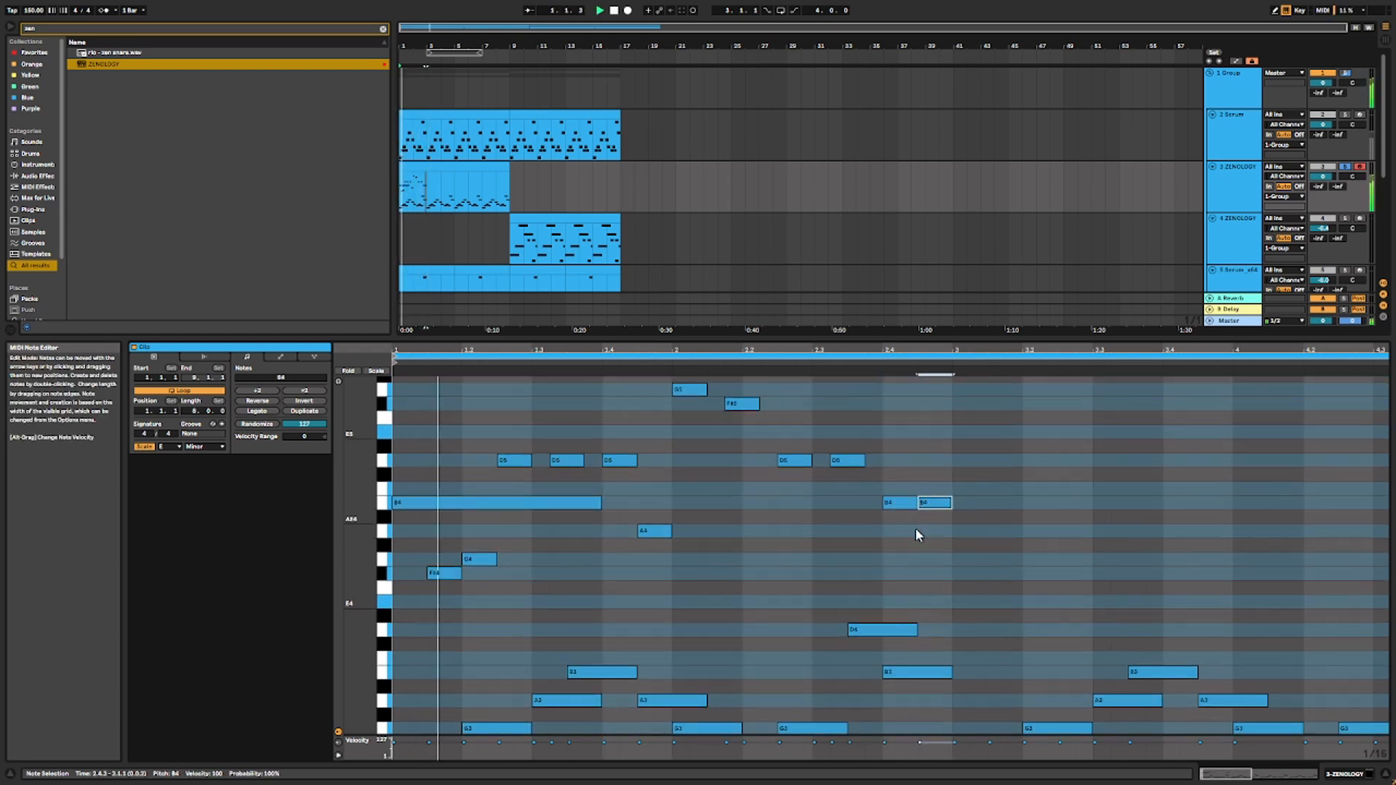
Step: Delete the low notes copied from Serum beneath the new melody in bars 1 and 2
click(916, 526)
scroll(445, 460, down, 2)
scroll(445, 460, down, 1)
drag(370, 455, 334, 455)
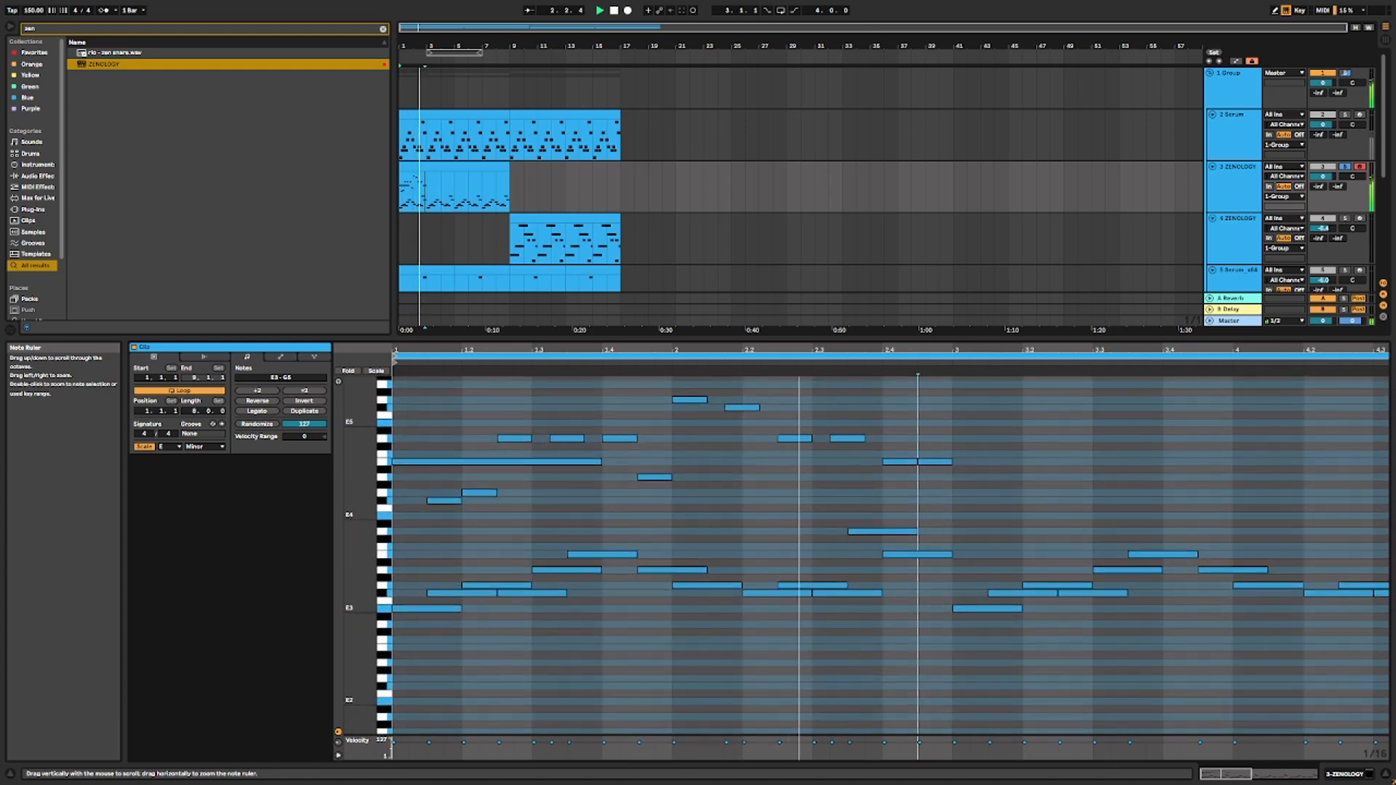
key(space)
drag(921, 511, 366, 634)
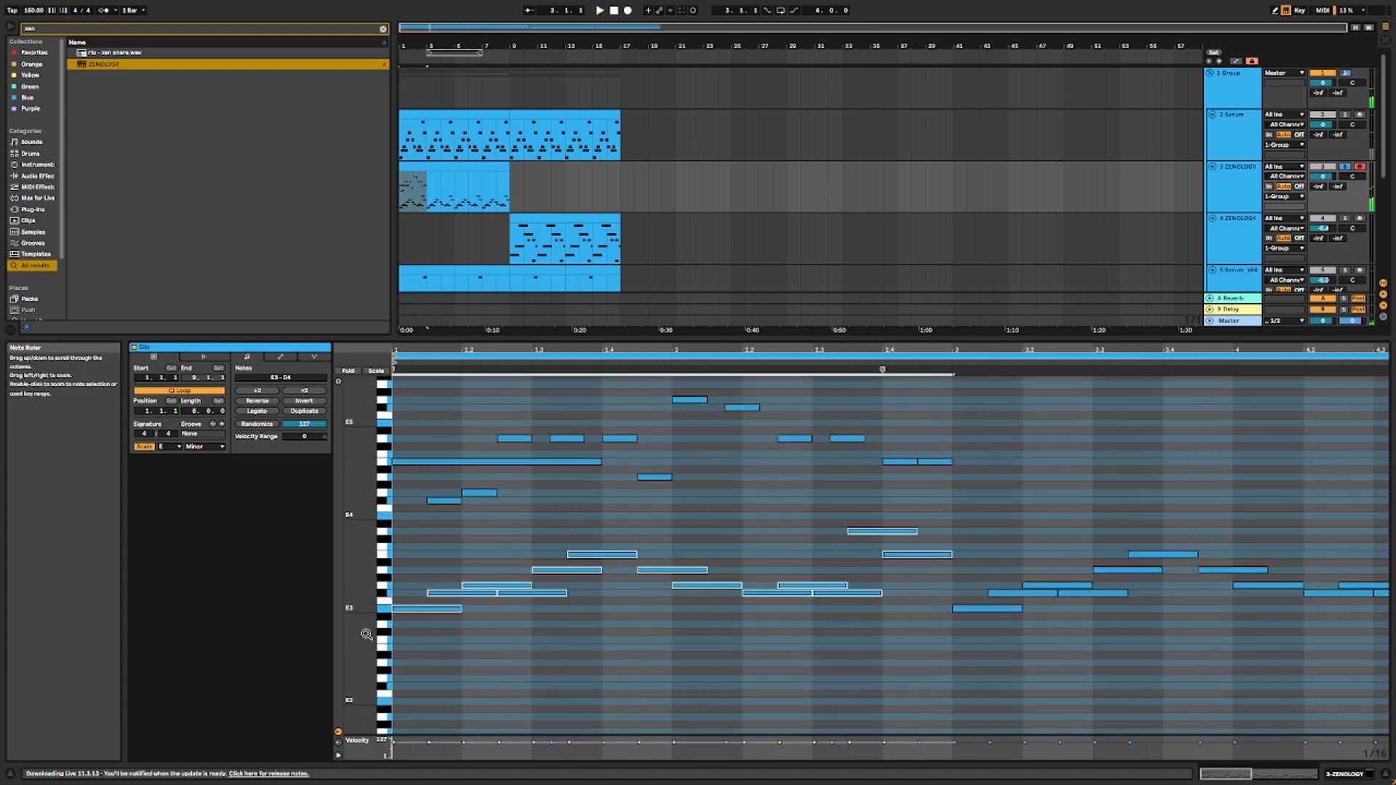
key(Delete)
Step: Duplicate the two-bar bell melody into bars 3 and 4 of the clip
key(space)
scroll(754, 546, up, 3)
drag(955, 475, 389, 593)
key(ctrl+d)
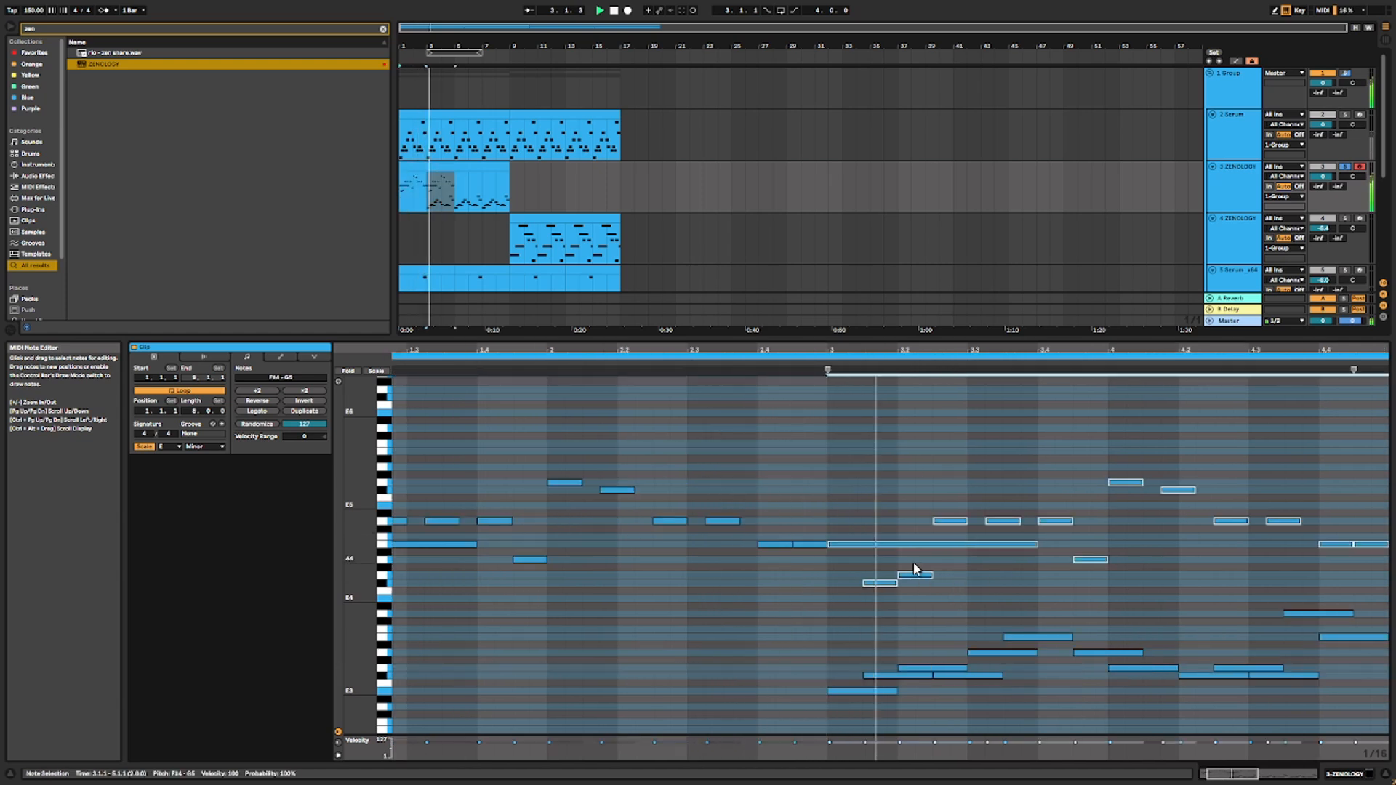
key(minus)
Step: Delete the remaining low Serum notes from bar 3 onward and duplicate the four-bar melody into bars 5 to 8
drag(665, 631, 1382, 735)
key(Delete)
drag(1361, 585, 847, 721)
key(Delete)
key(ctrl+a)
key(ctrl+d)
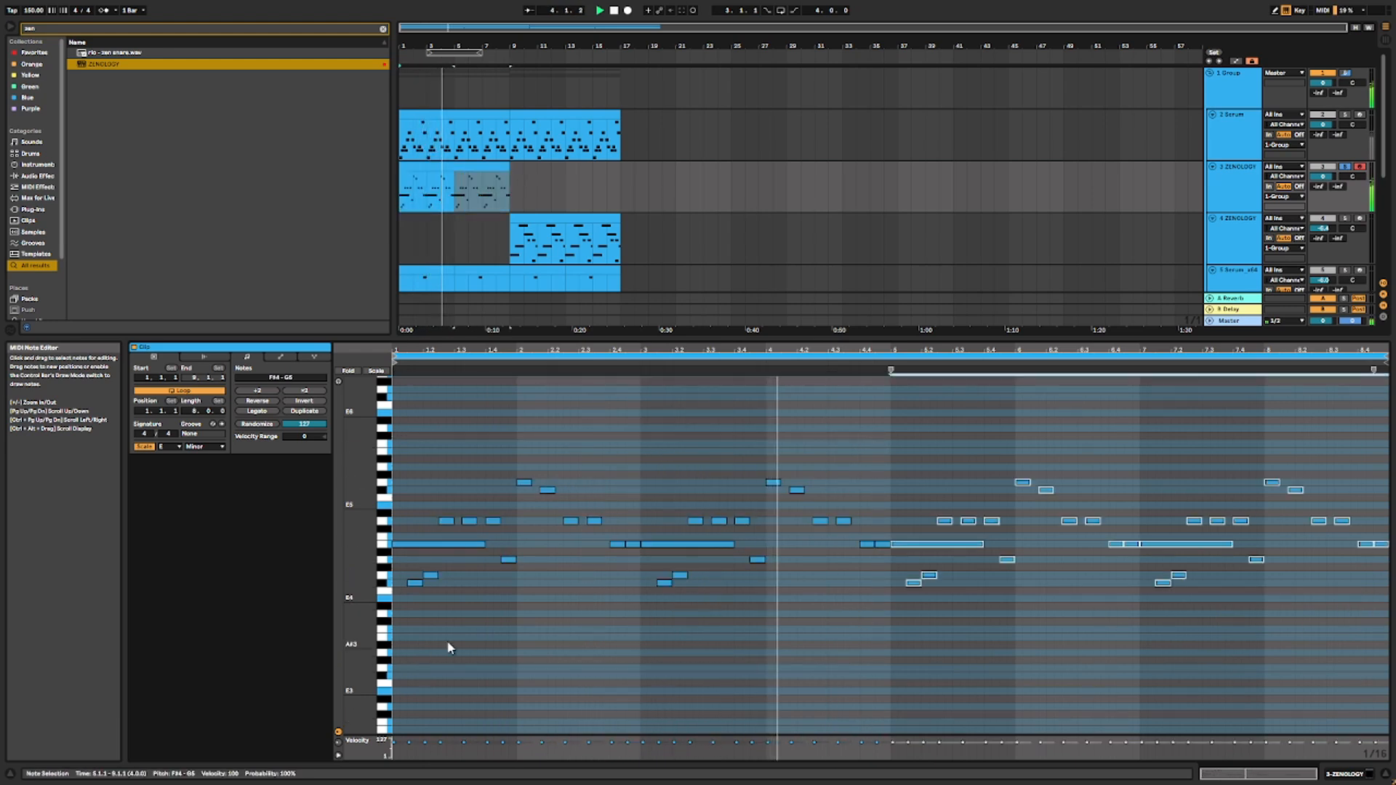
Step: Close the note editor, unsolo track 3 ZENOLOGY, lower its volume to -1.9 dB and play all parts together
click(1246, 232)
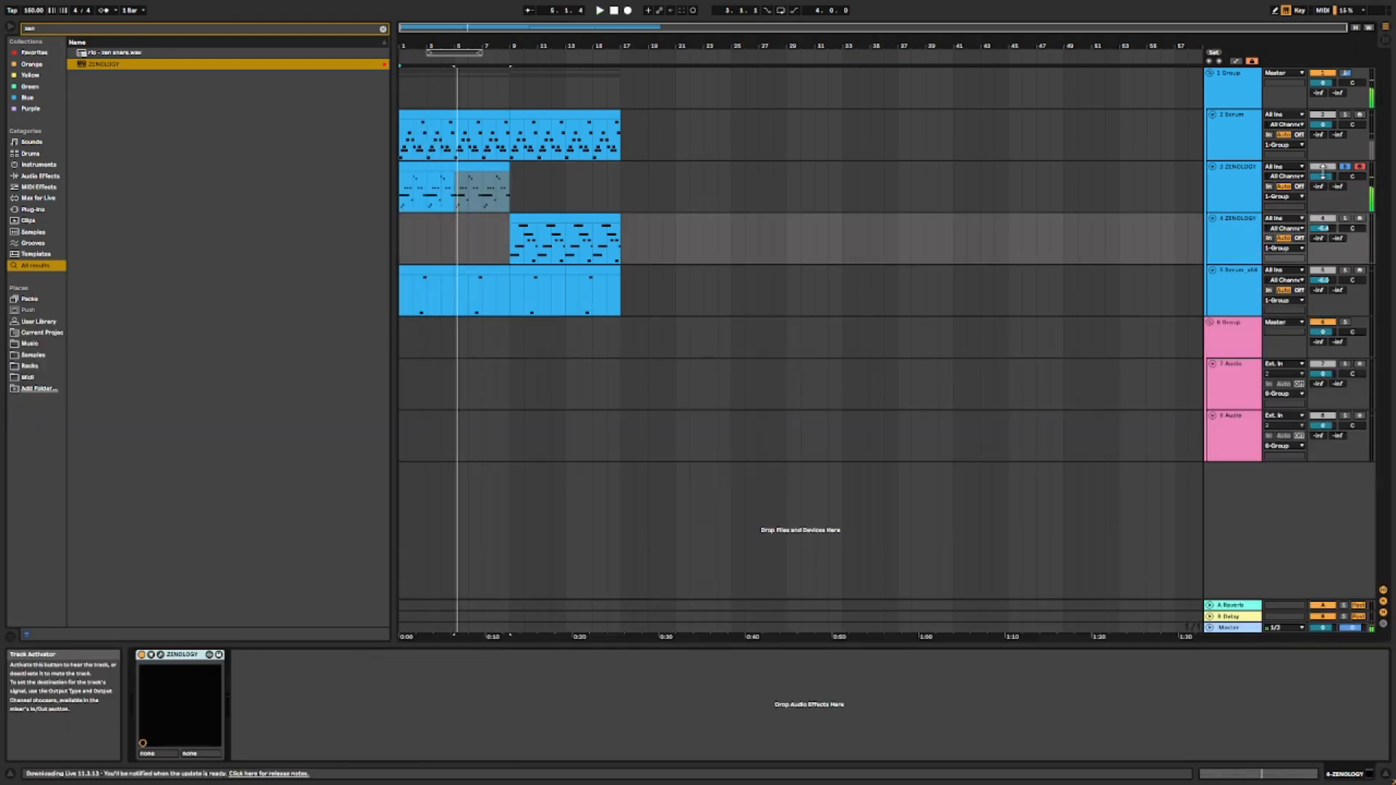
click(1344, 167)
drag(537, 199, 119, 196)
key(space)
Step: Duplicate the eight-bar clip on track 3 ZENOLOGY so it also plays from bar 9
drag(512, 194, 313, 221)
click(406, 194)
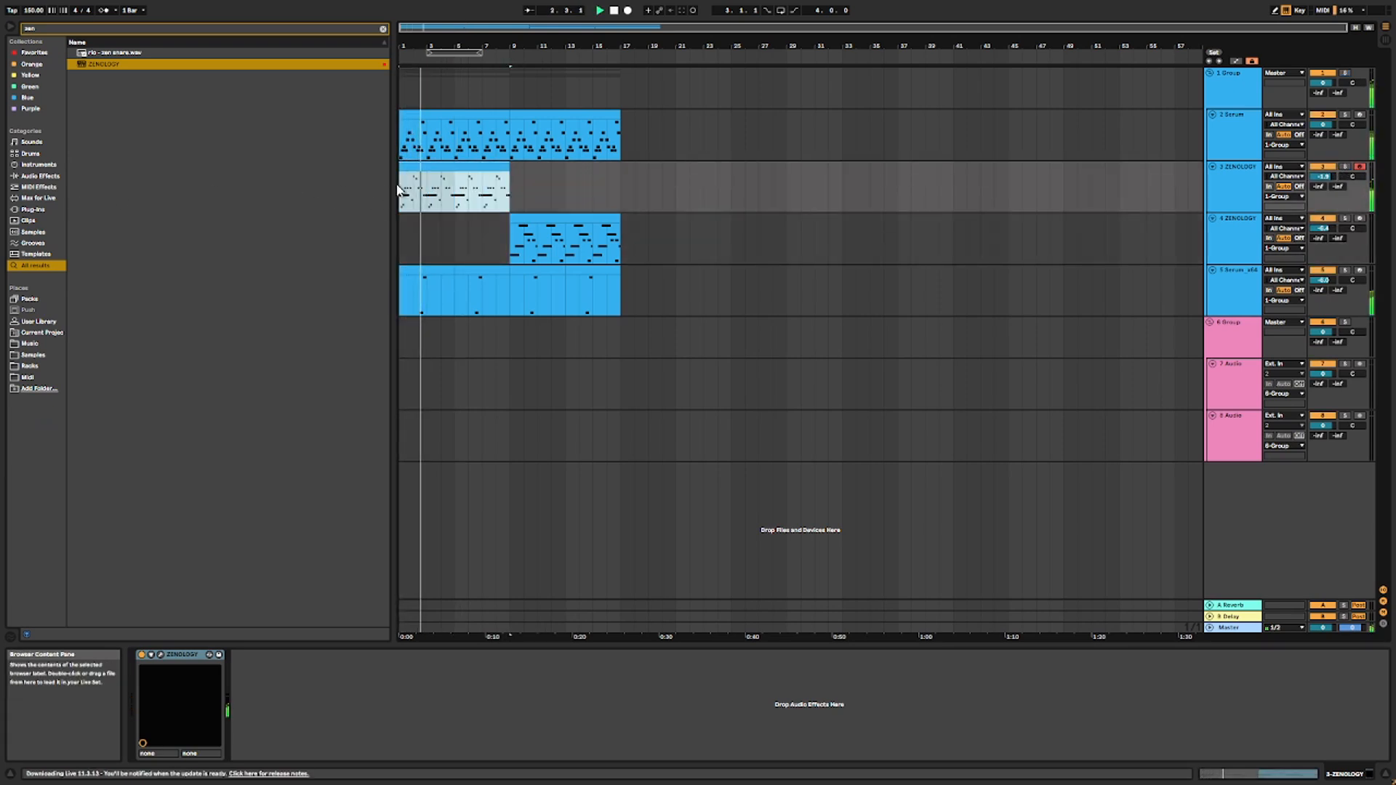
key(ctrl+d)
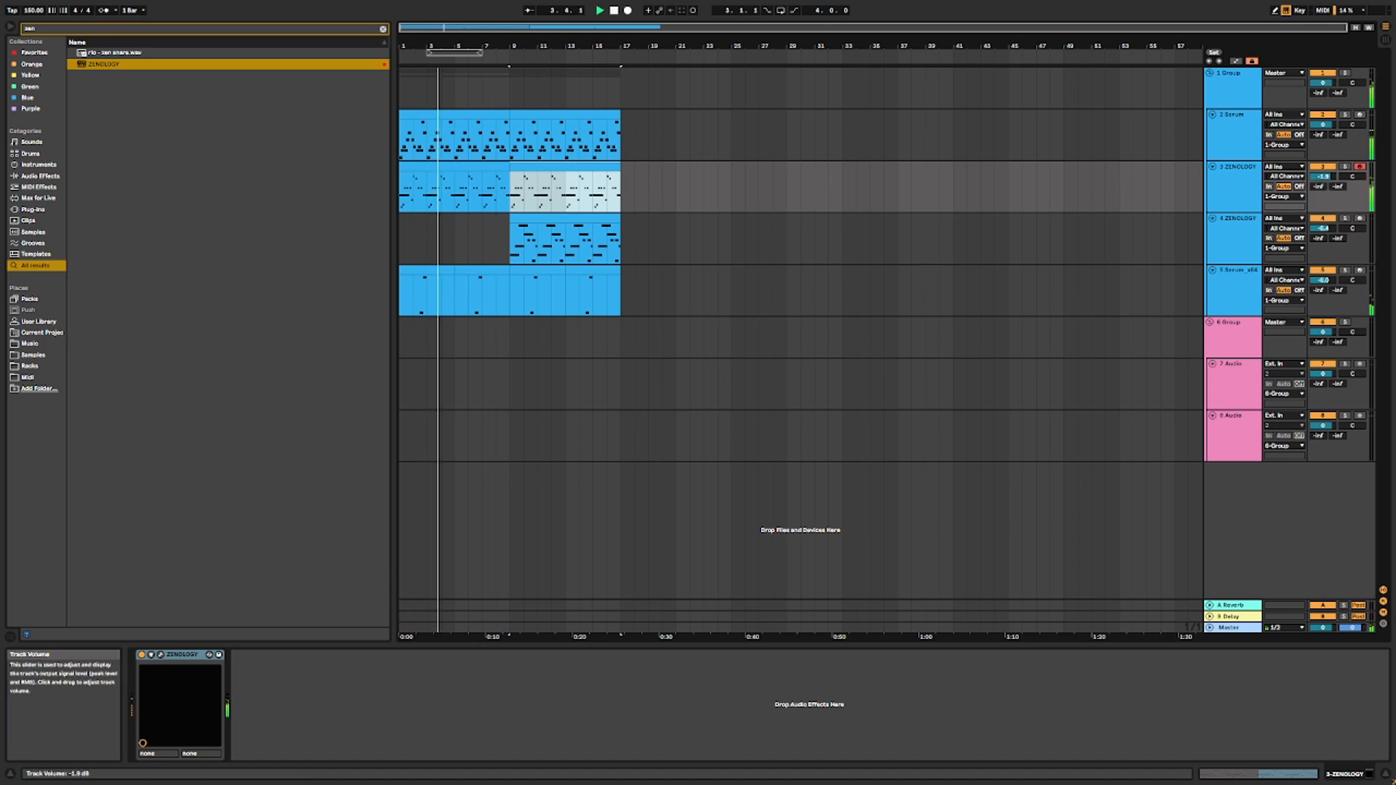
Step: Add the Delay effect to track 3 ZENOLOGY with Ping Pong enabled and Dry/Wet set to 12 %
click(1242, 186)
key(ctrl+f)
text(de)
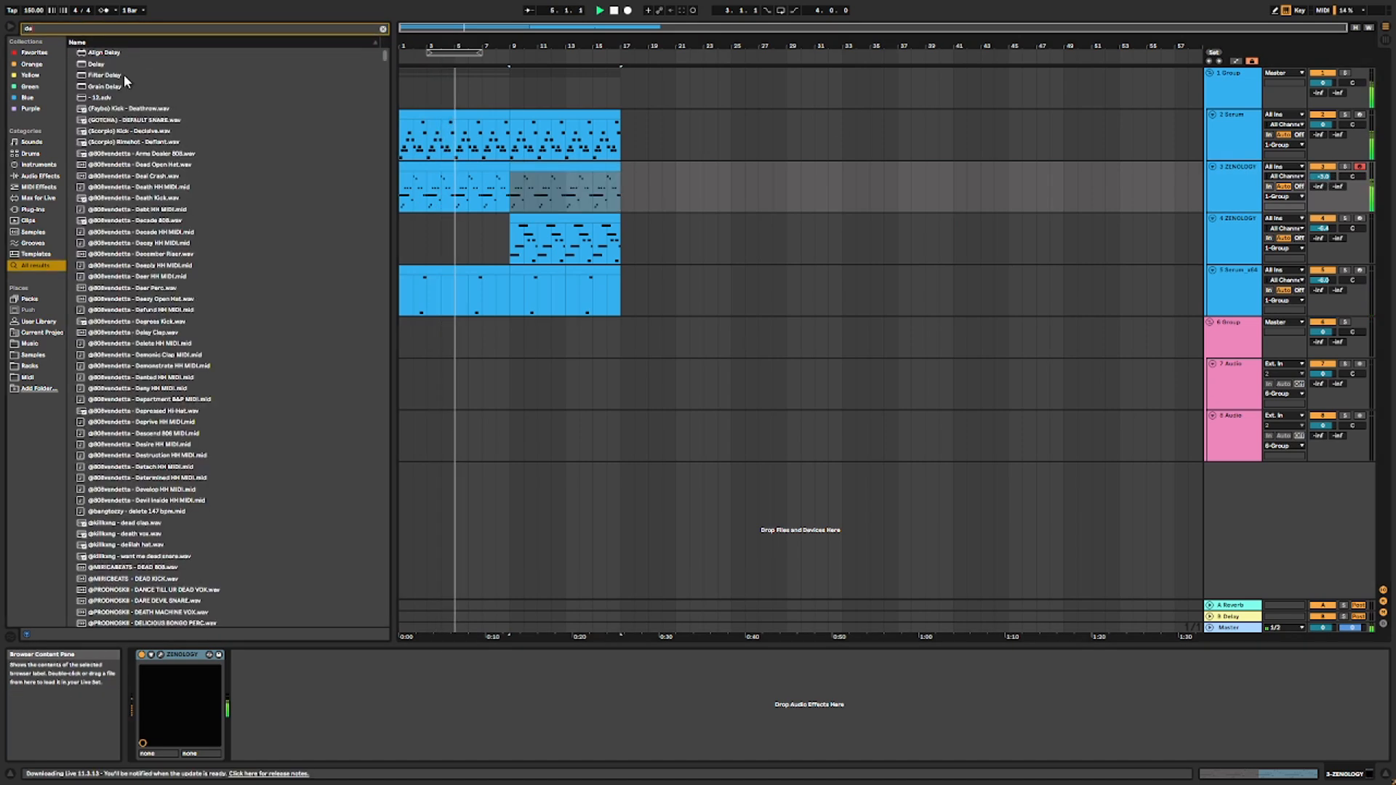
double_click(97, 65)
click(429, 711)
drag(429, 743, 389, 744)
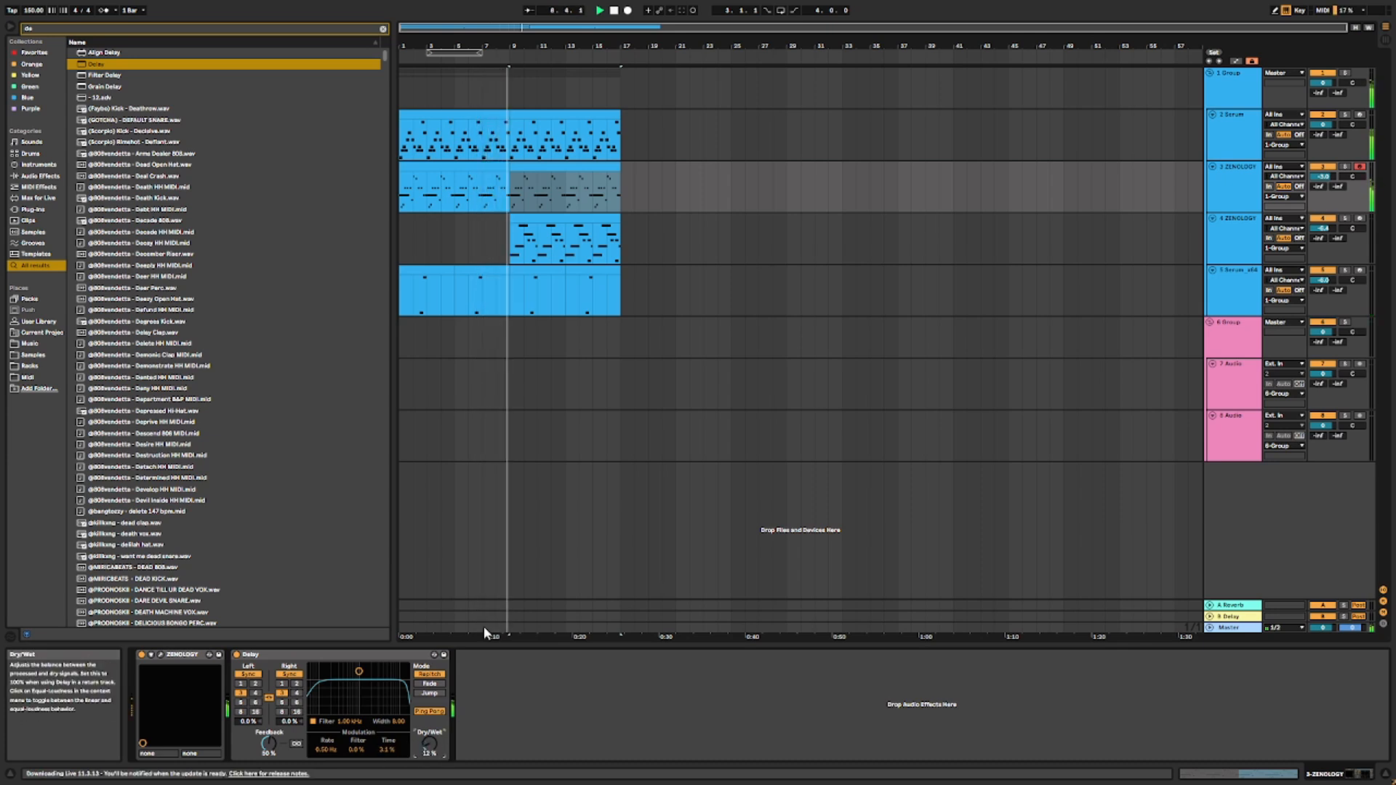
Step: Clear the browser search and select all clips on tracks 2 to 5 across bars 1 to 16
drag(633, 138, 283, 341)
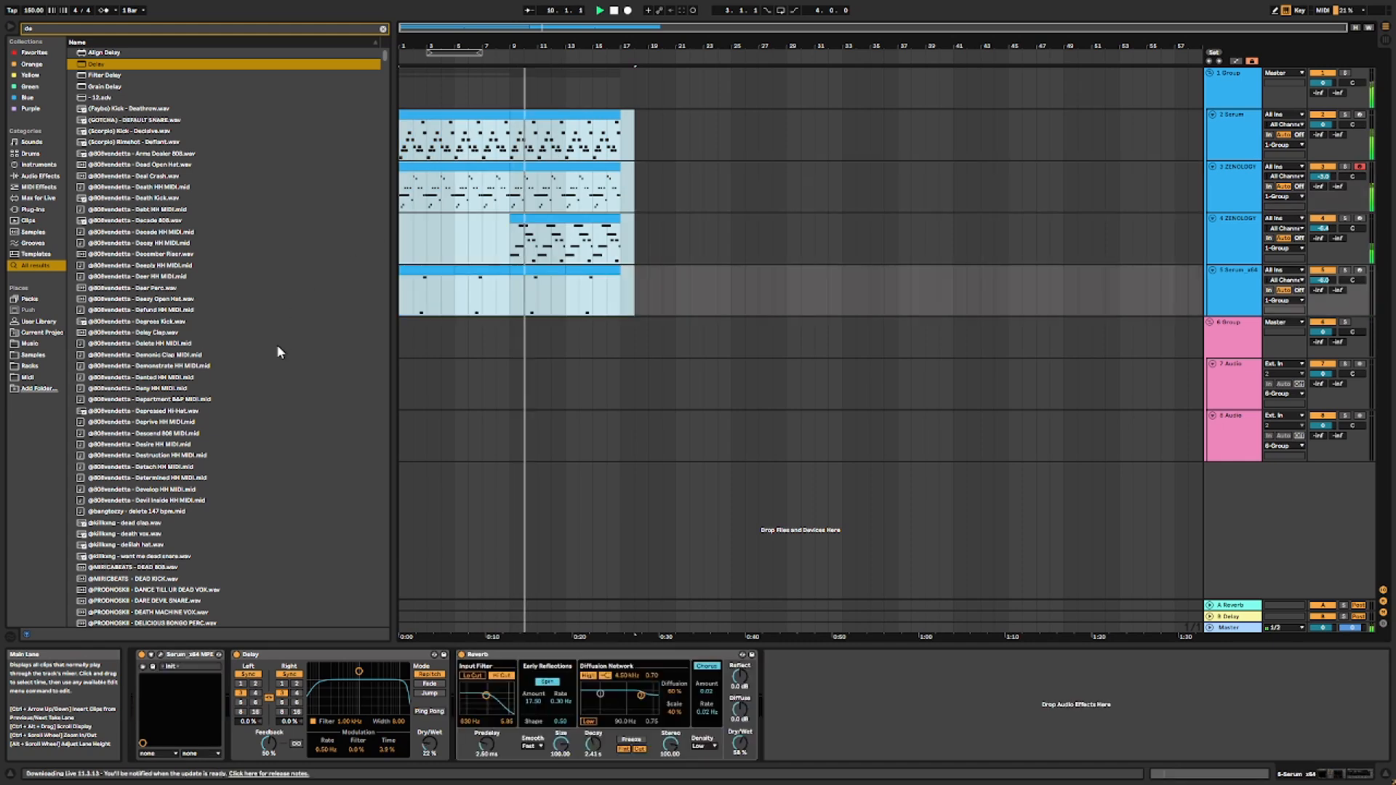
click(383, 29)
drag(624, 298, 349, 149)
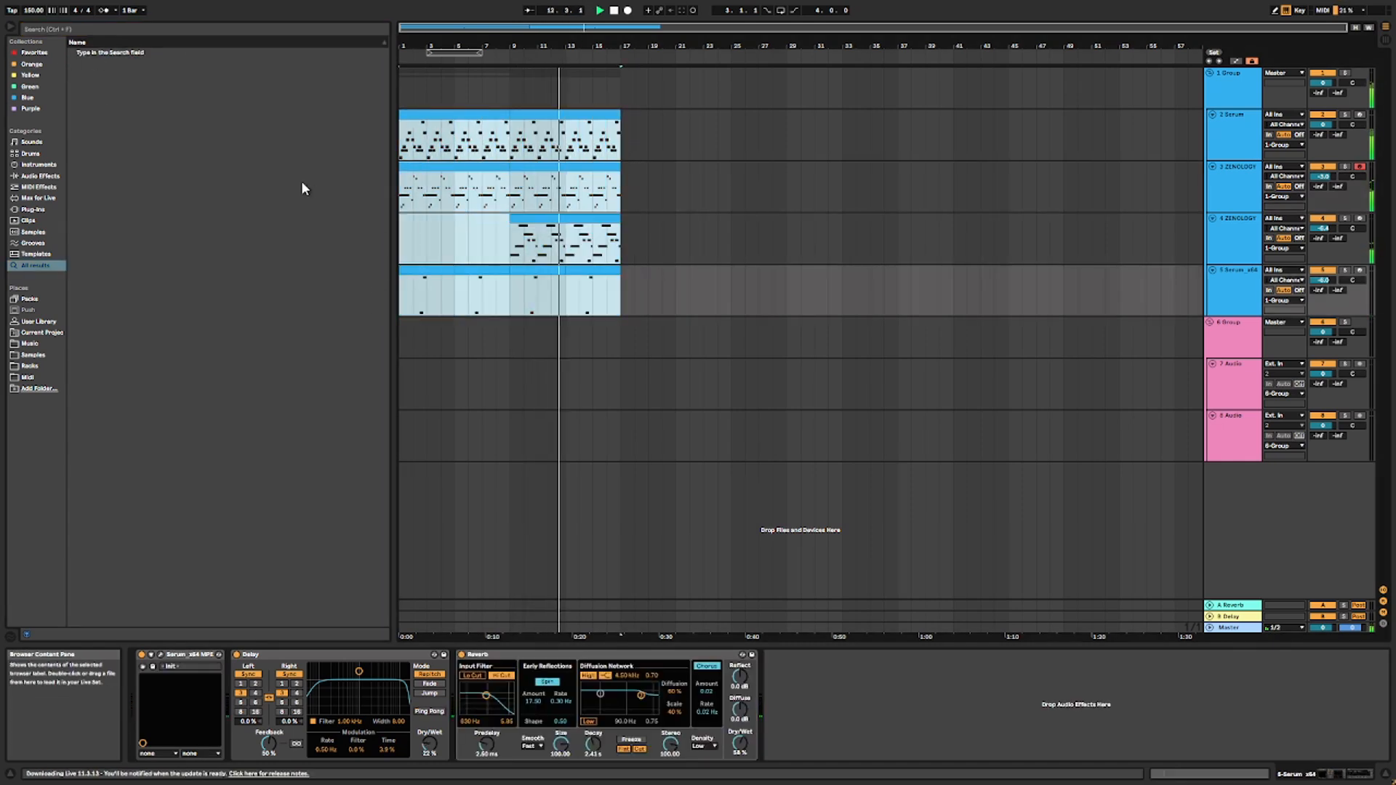
key(z)
key(x)
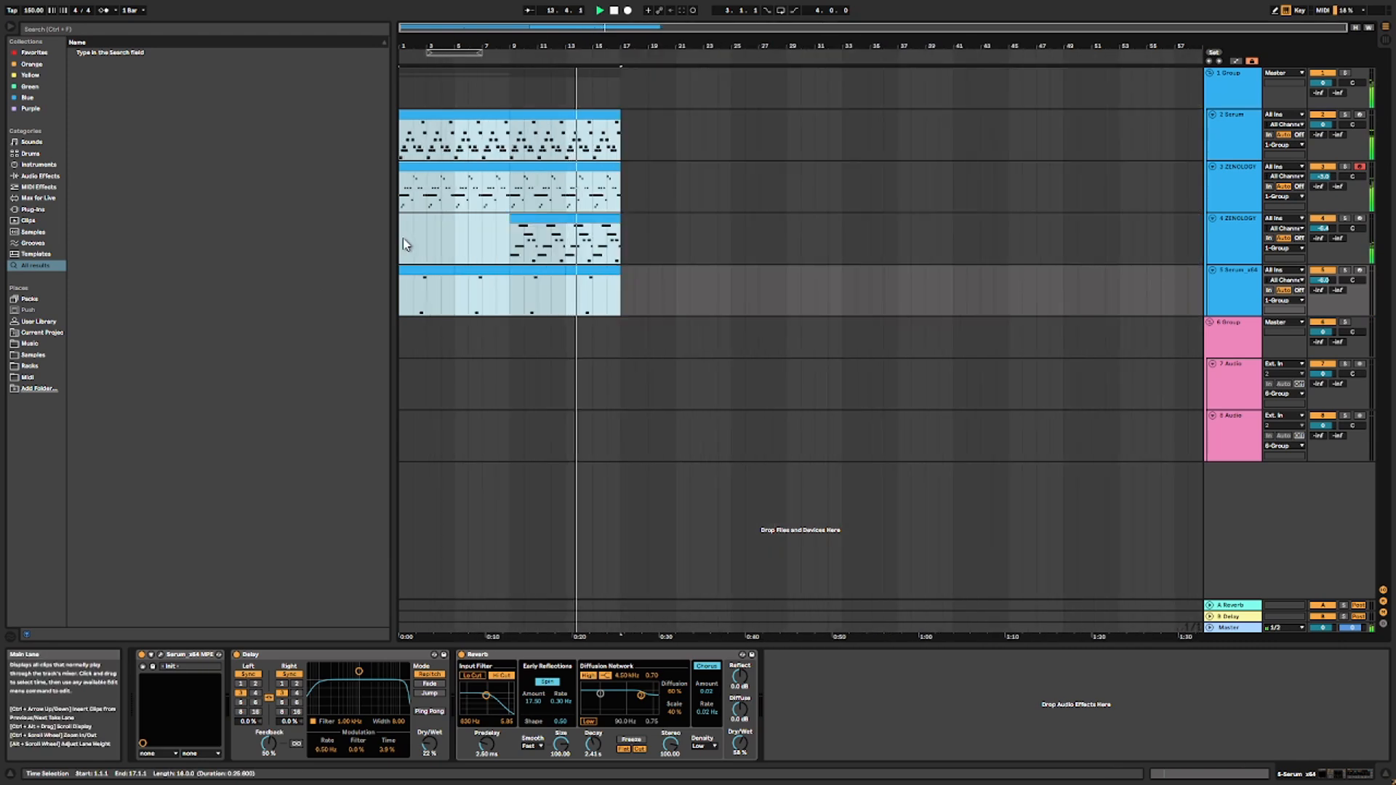
Step: Duplicate track 2 Serum with its clips and solo the copy
click(1227, 132)
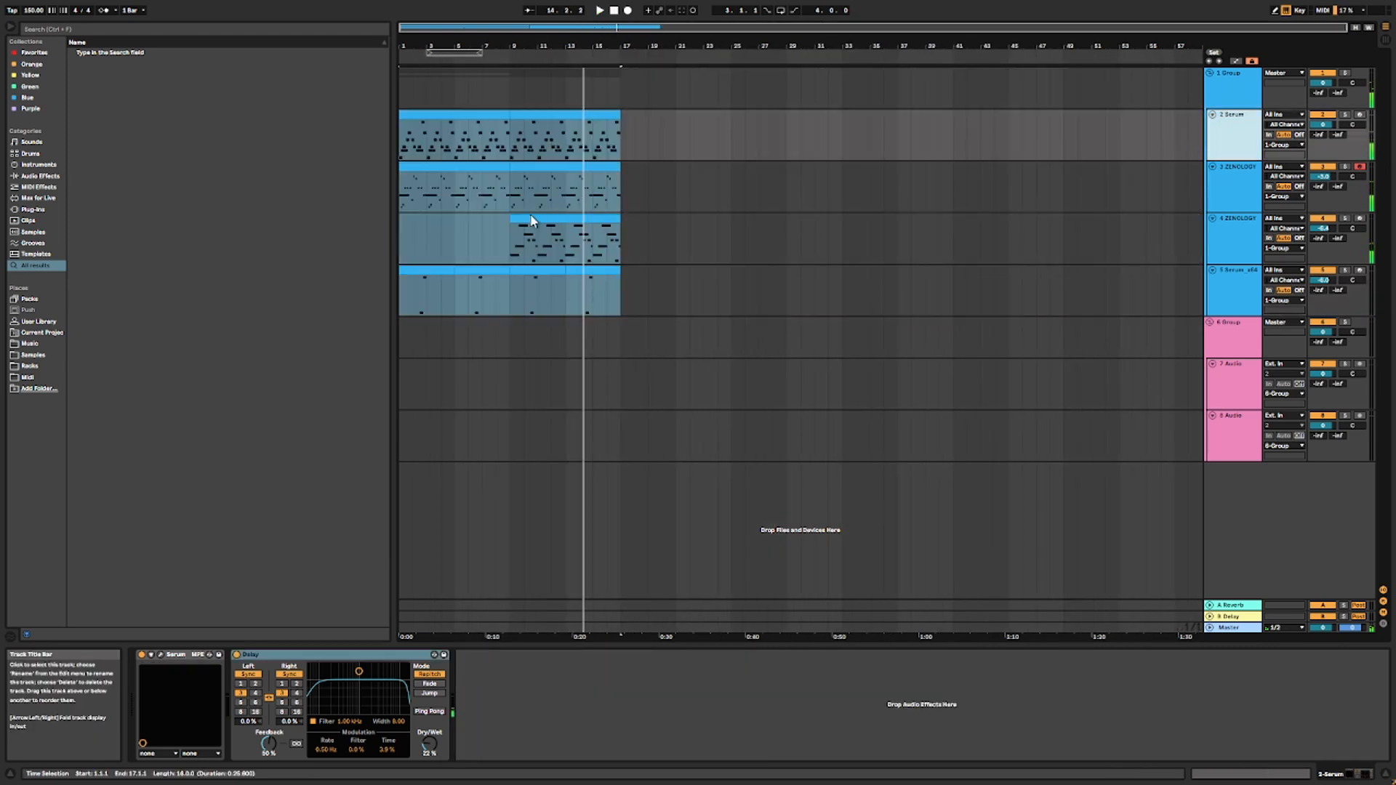
key(ctrl+d)
click(1345, 168)
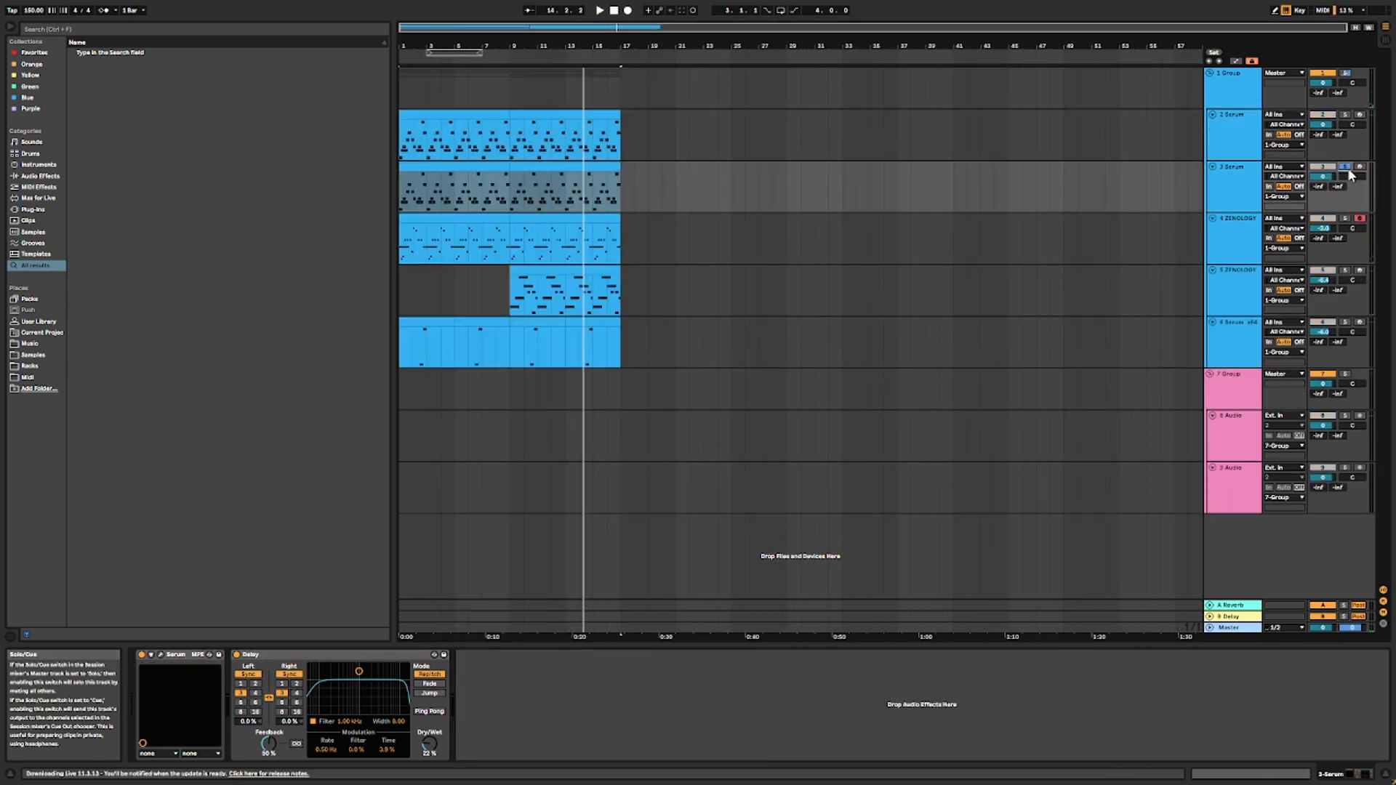
Step: In the copy's first clip, replace the melody in bars 1 to 4 with a two-bar E3 note followed by a two-bar G3 note
double_click(503, 204)
drag(405, 477, 626, 598)
key(Delete)
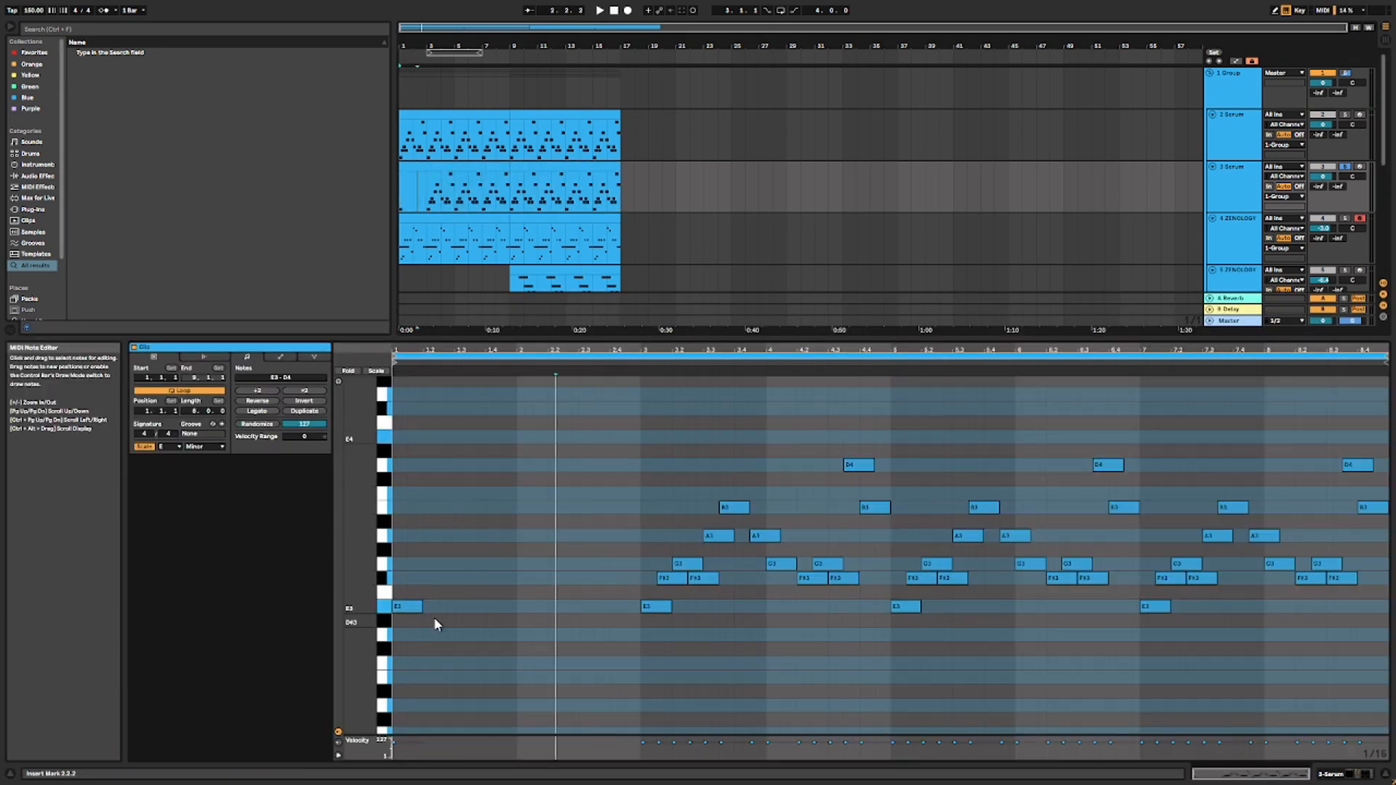
drag(420, 610, 857, 576)
key(ctrl+d)
key(Delete)
drag(643, 423, 950, 536)
key(Delete)
Step: Delete the remaining melody notes in bars 5 to 8 and duplicate the two long notes into those bars
drag(925, 434, 1387, 680)
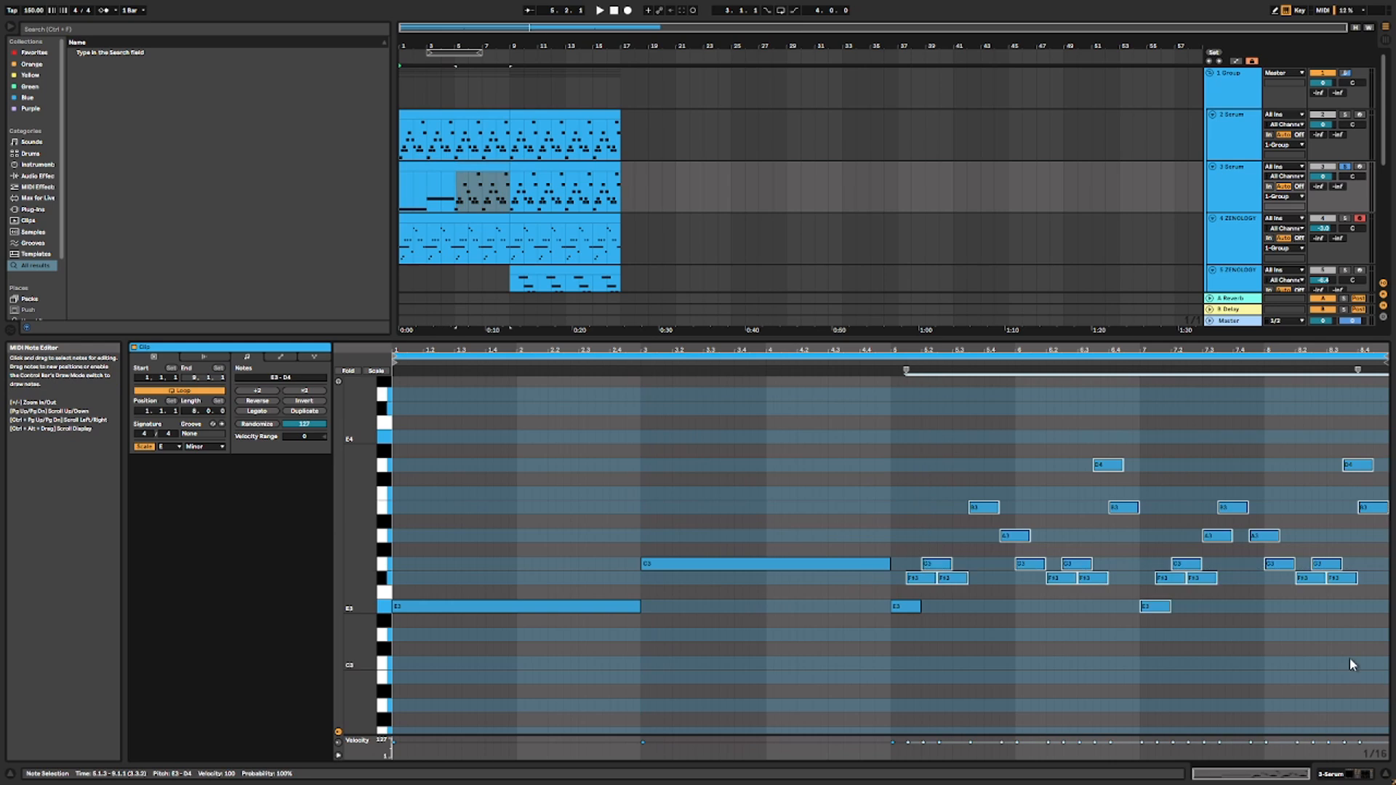
key(Delete)
drag(1054, 479, 917, 666)
key(Delete)
key(ctrl+a)
key(ctrl+d)
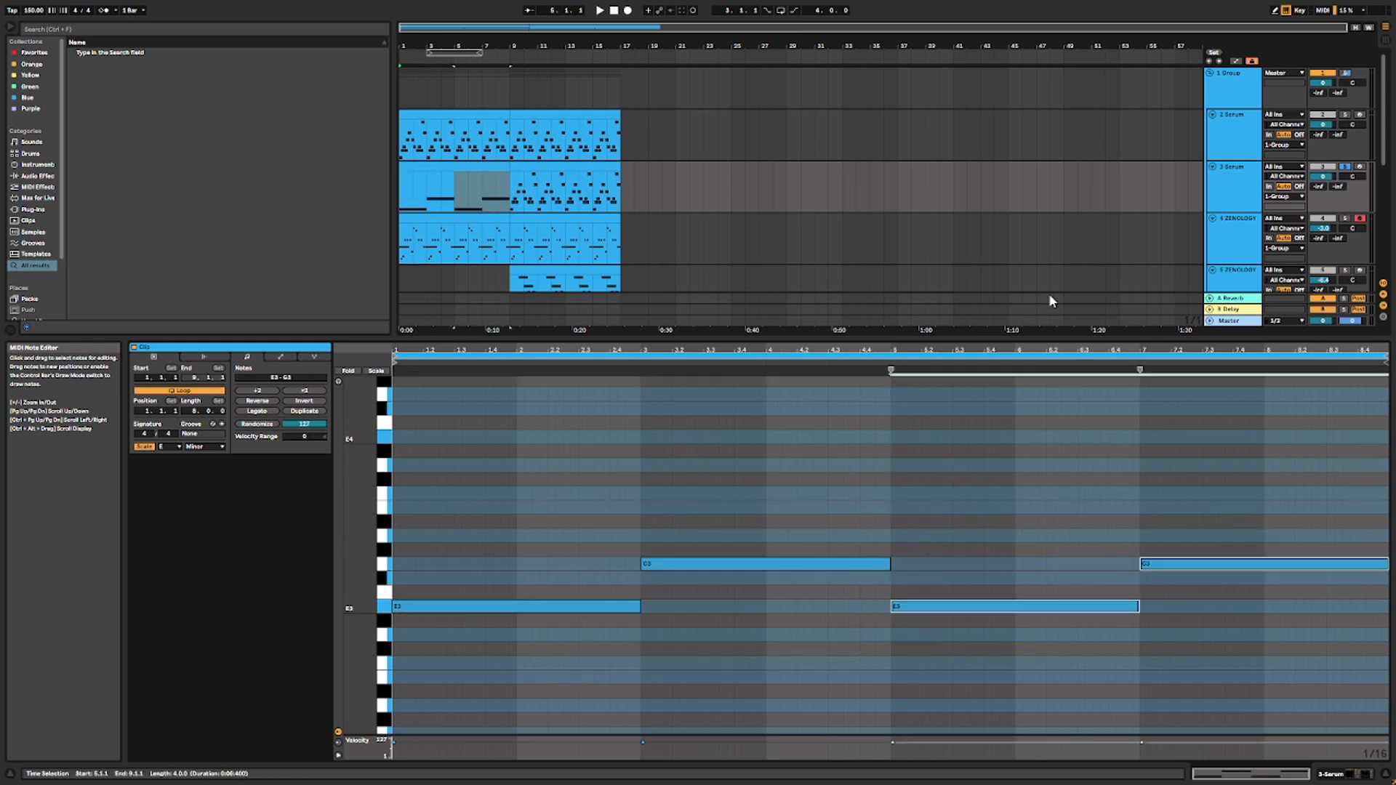
Step: Replace the Serum instrument on track 3 with a copy of the ZENOLOGY instrument from track 4
click(1236, 206)
click(1234, 245)
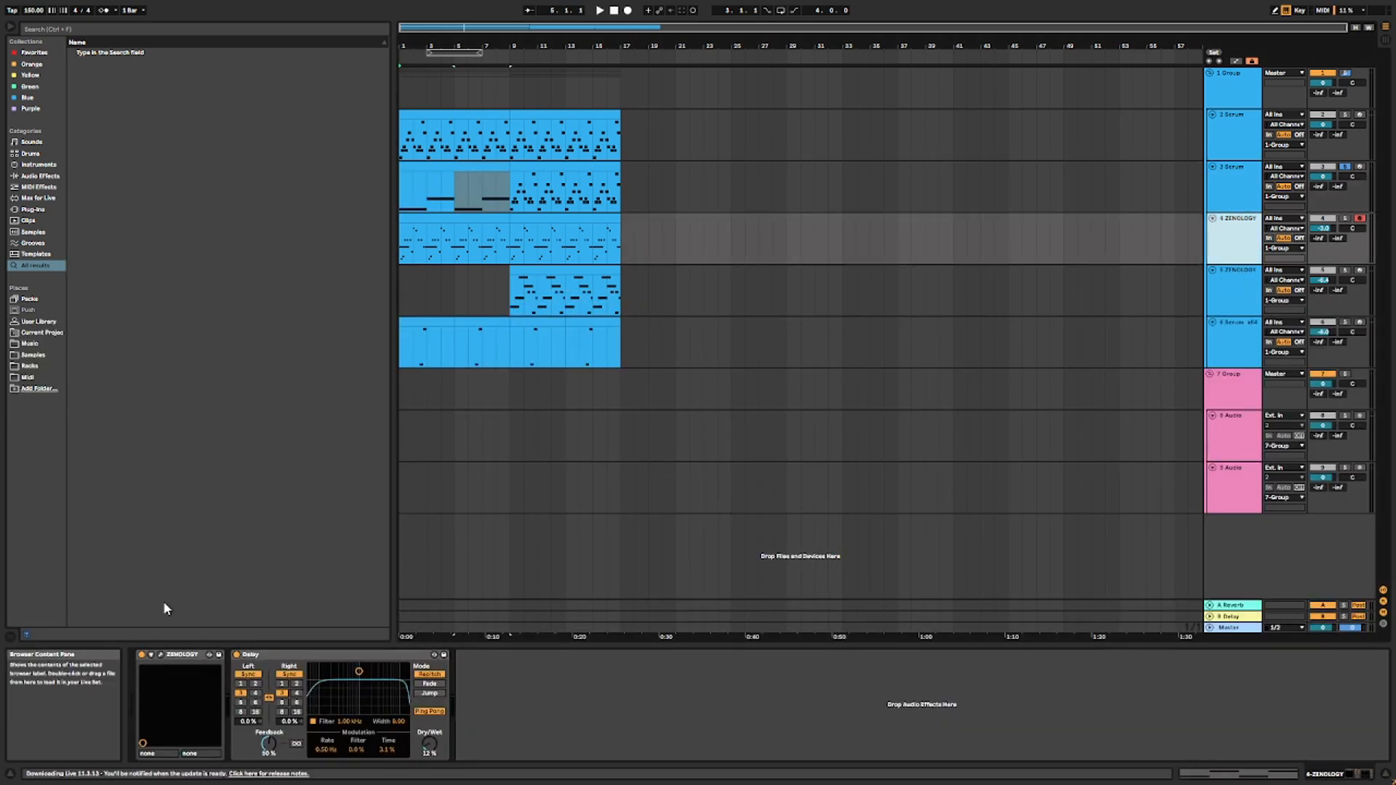
click(168, 655)
drag(1229, 206, 389, 674)
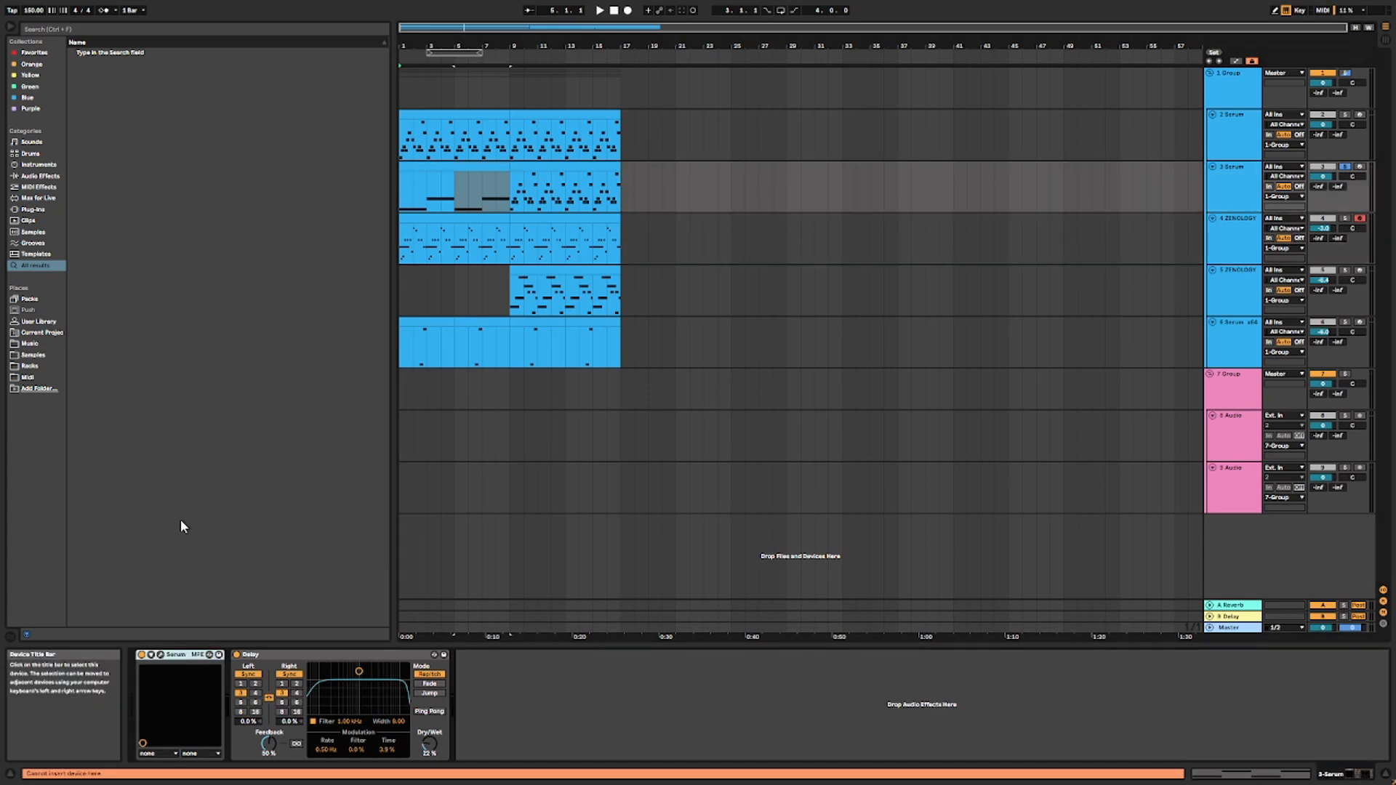
key(Delete)
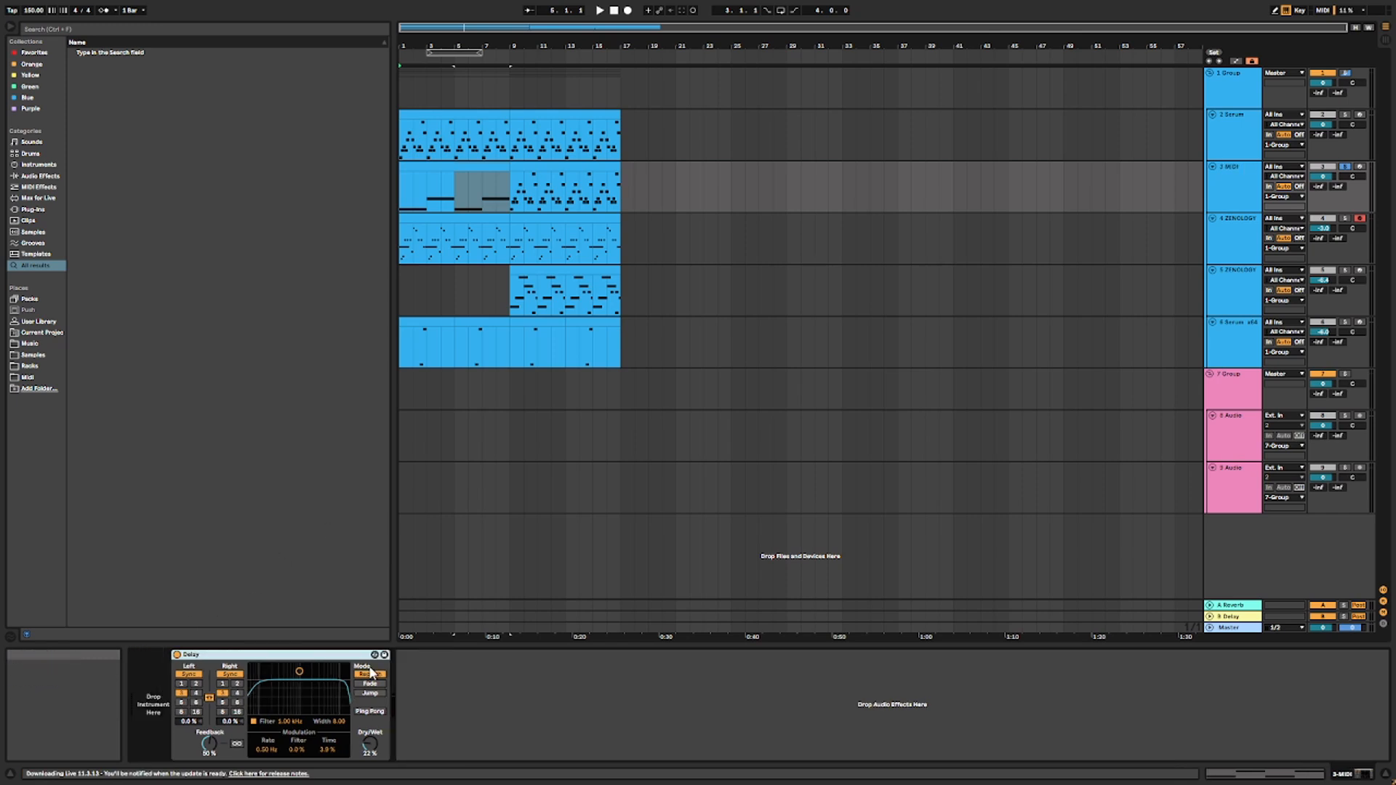
key(ctrl+z)
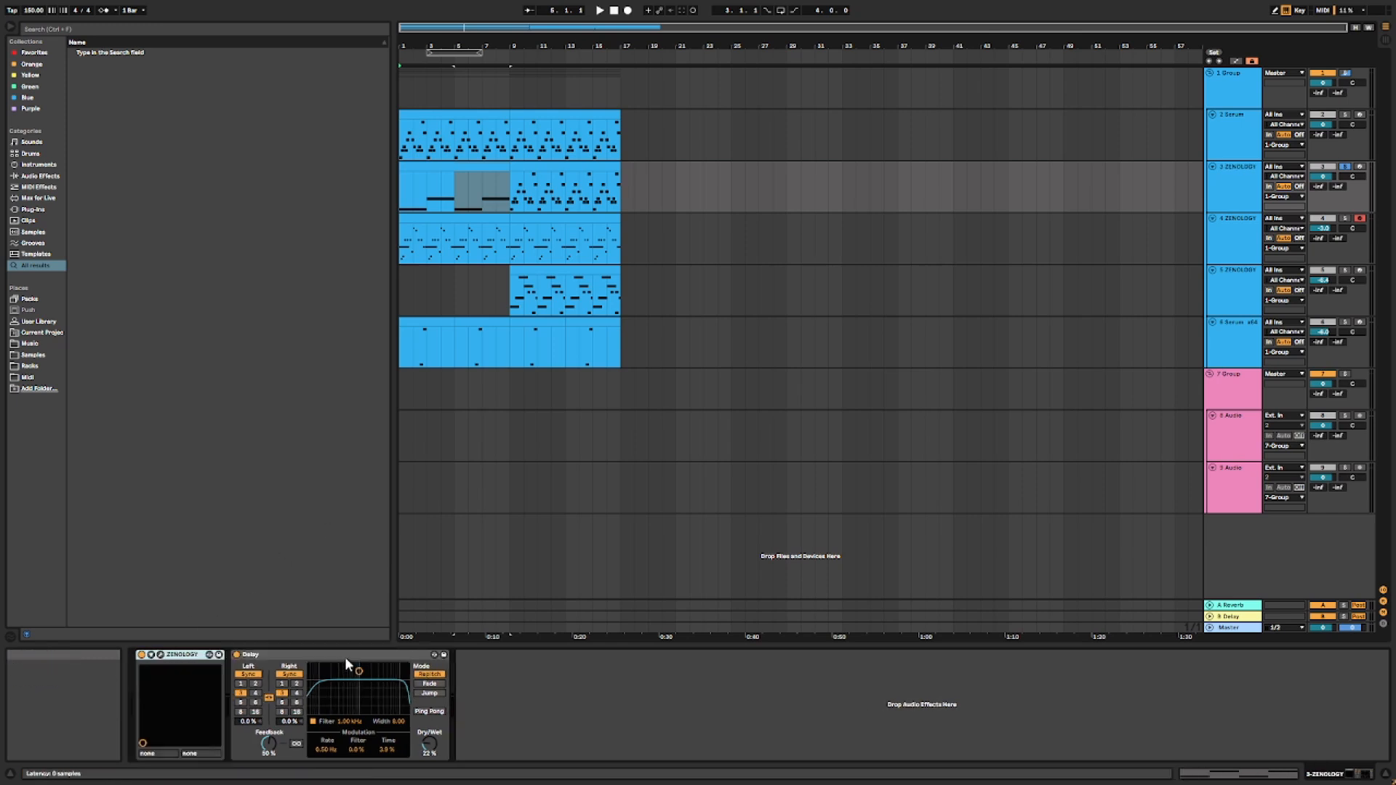
Step: Load the EXZ007 Orchestra preset 069: AgitatoVaSRX in track 3's ZENOLOGY and close the plug-in window
key(space)
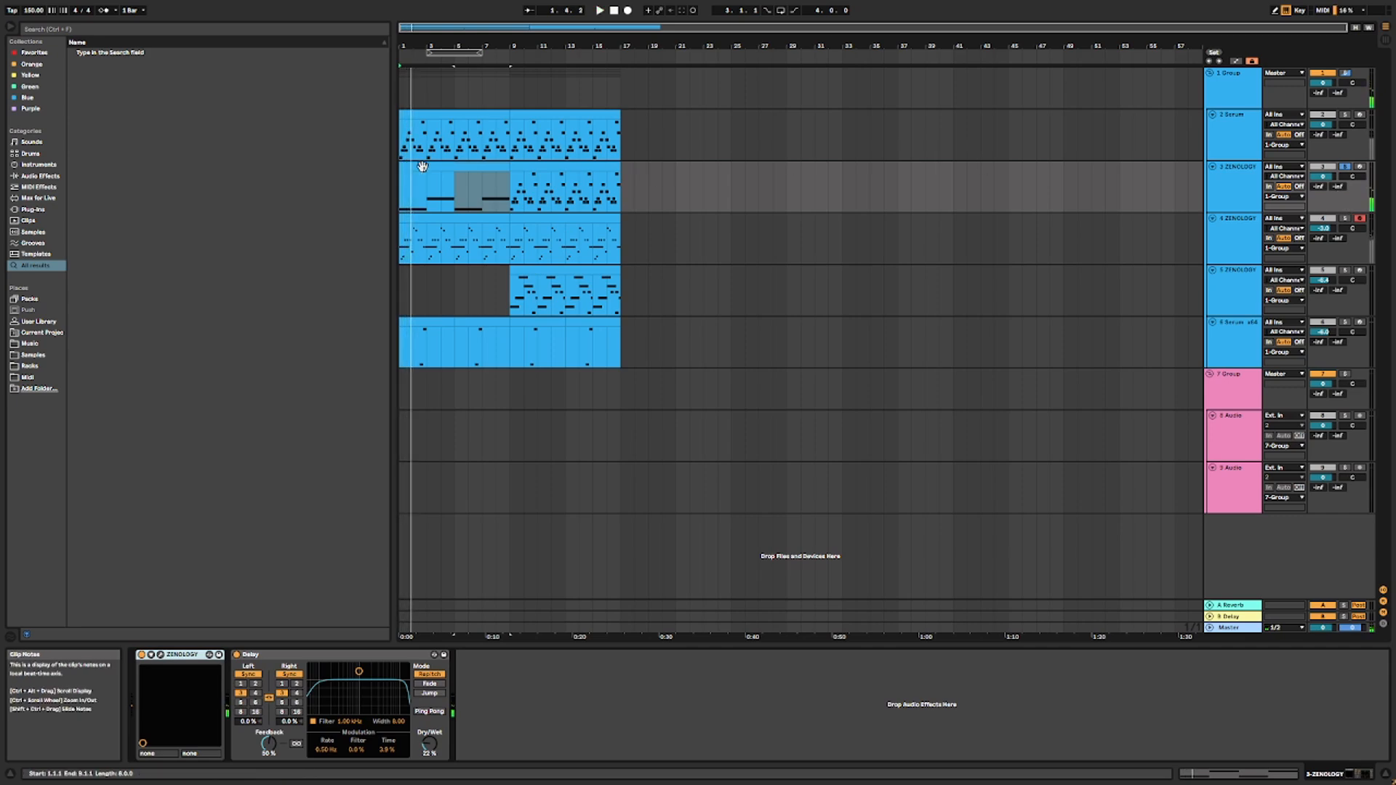
click(160, 655)
click(133, 161)
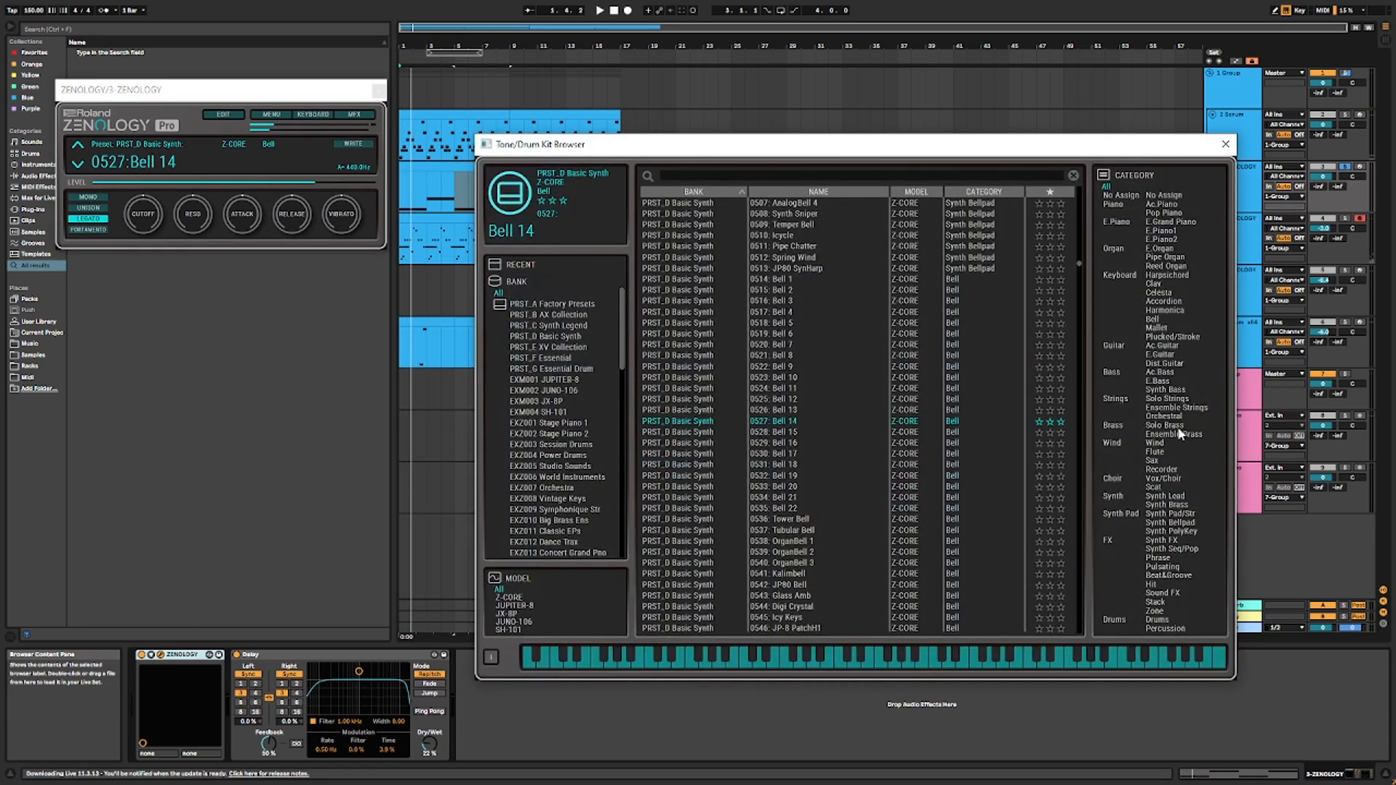
click(77, 145)
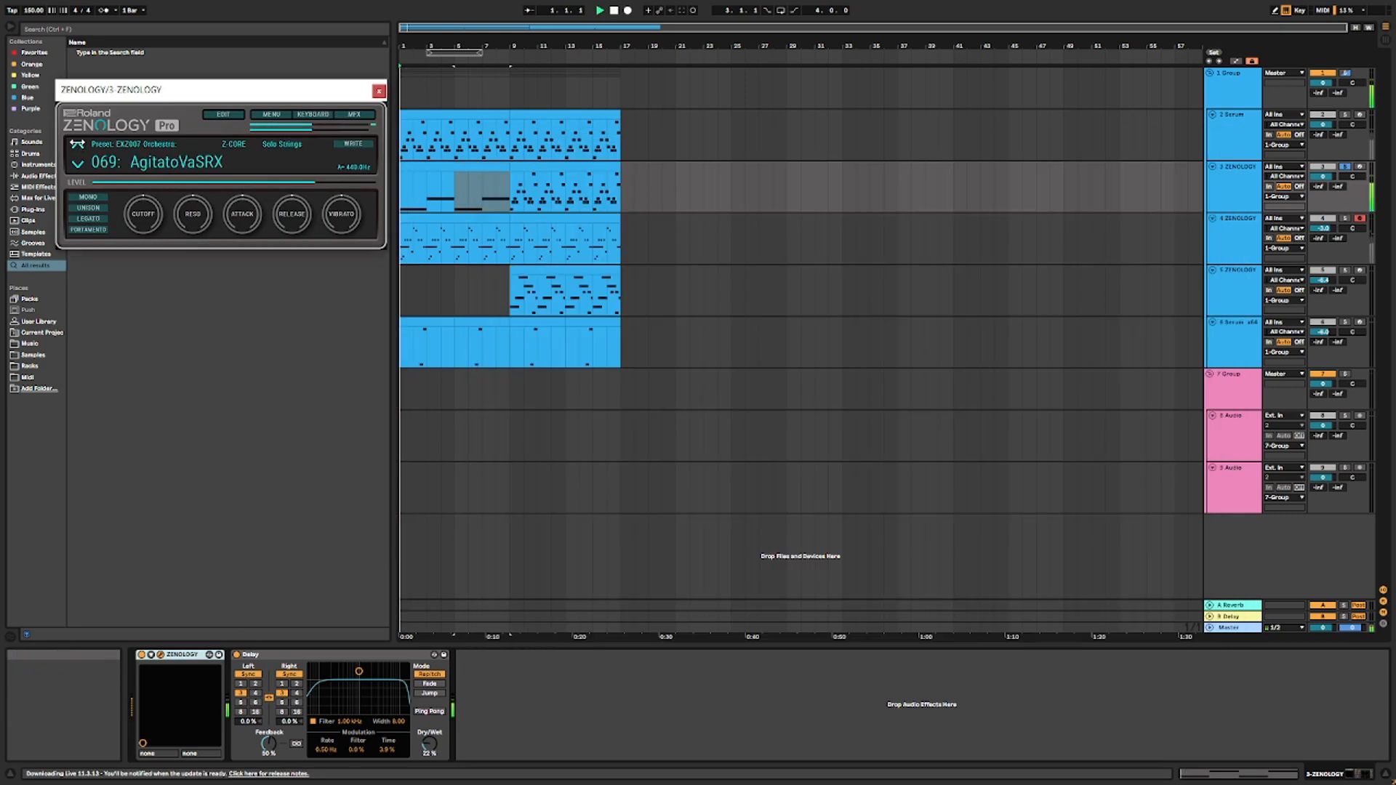
click(379, 90)
Step: Duplicate the long-note clip to bar 9 and copy track 6 Serum's Reverb onto track 3 with Dry/Wet at 71 %
click(462, 166)
key(ctrl+d)
click(446, 137)
click(515, 248)
click(536, 303)
click(536, 352)
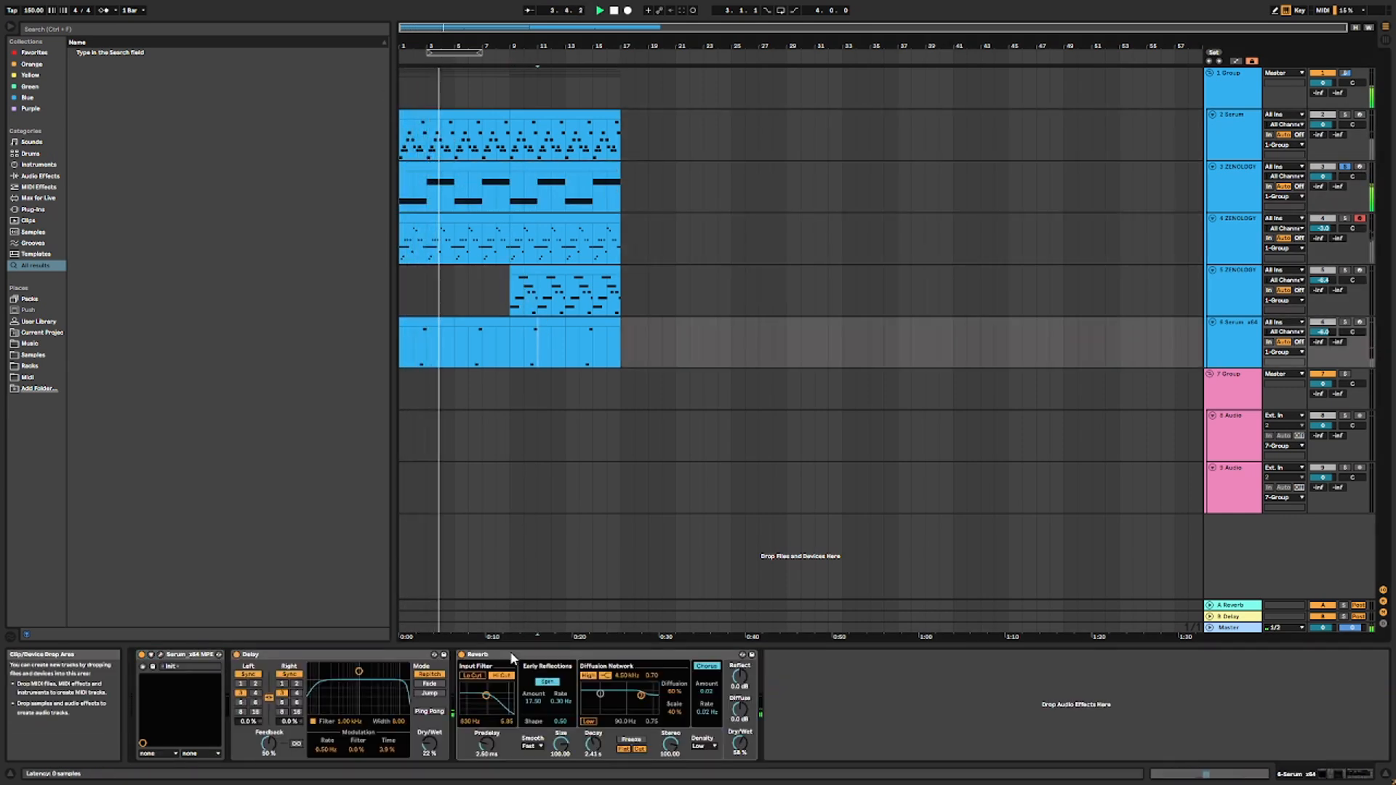
click(506, 147)
click(496, 194)
click(605, 685)
key(ctrl+v)
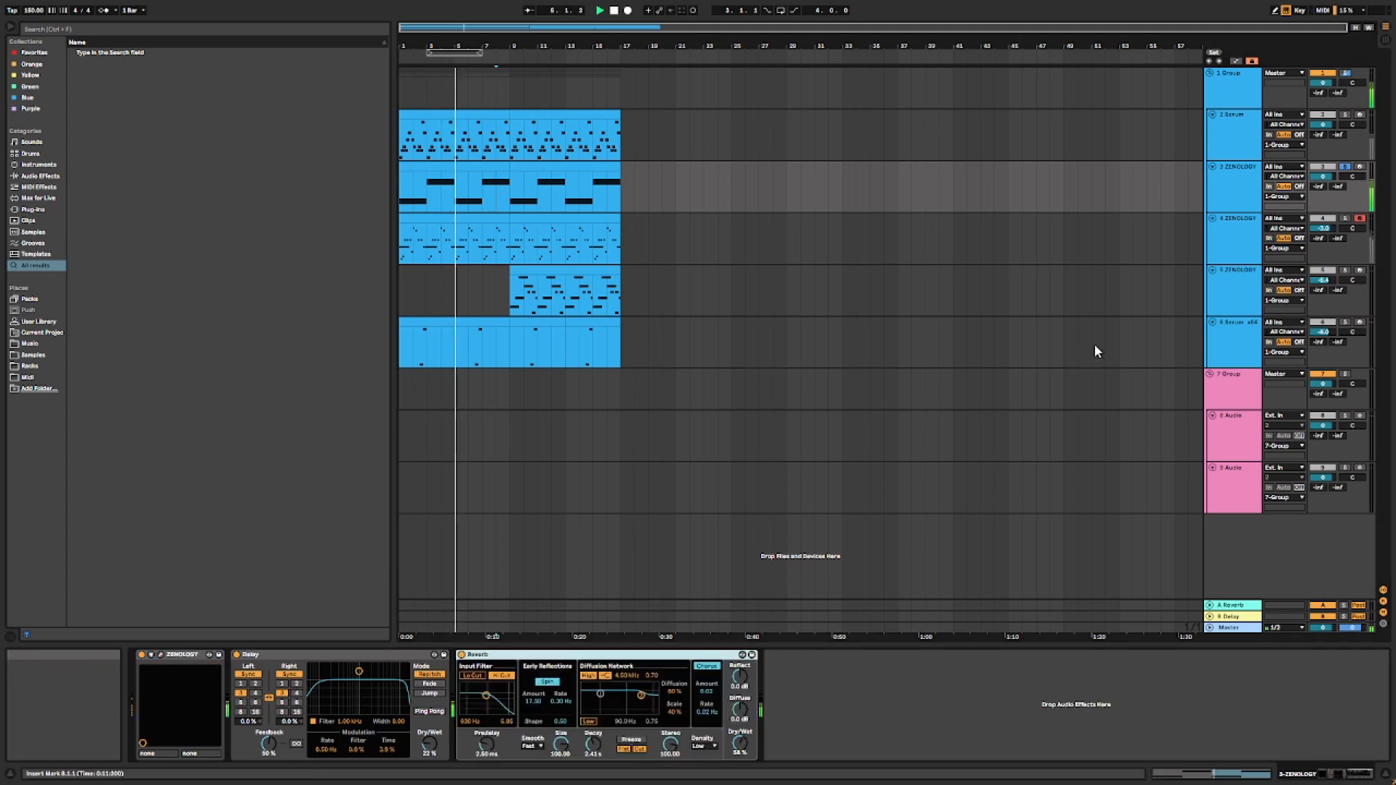
drag(739, 744, 739, 728)
Step: Unsolo track 3 ZENOLOGY and lower its volume while playing all parts together
key(space)
click(1345, 167)
drag(1050, 191, 125, 206)
key(space)
drag(1324, 177, 1324, 193)
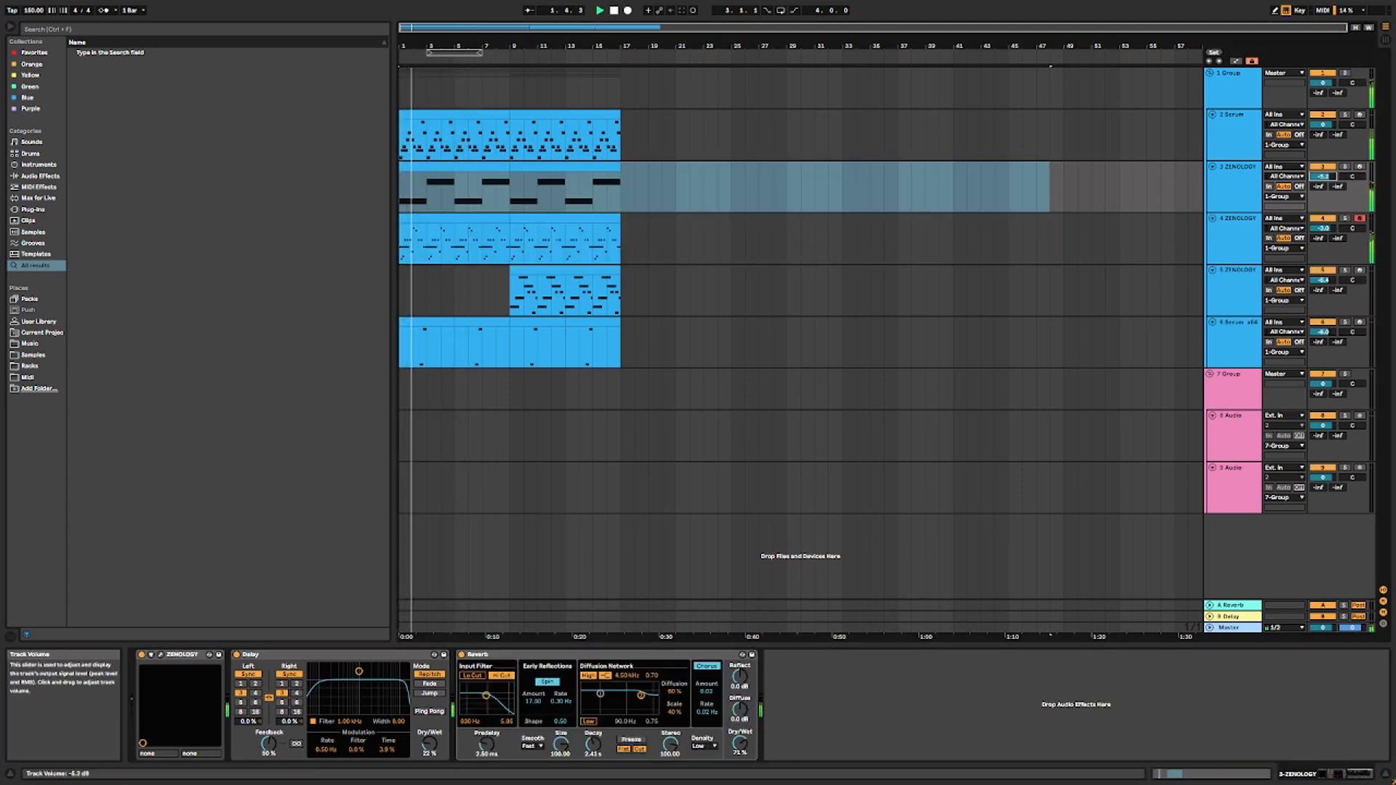
Step: Raise both long G3 notes in track 3's first clip to B3
click(451, 168)
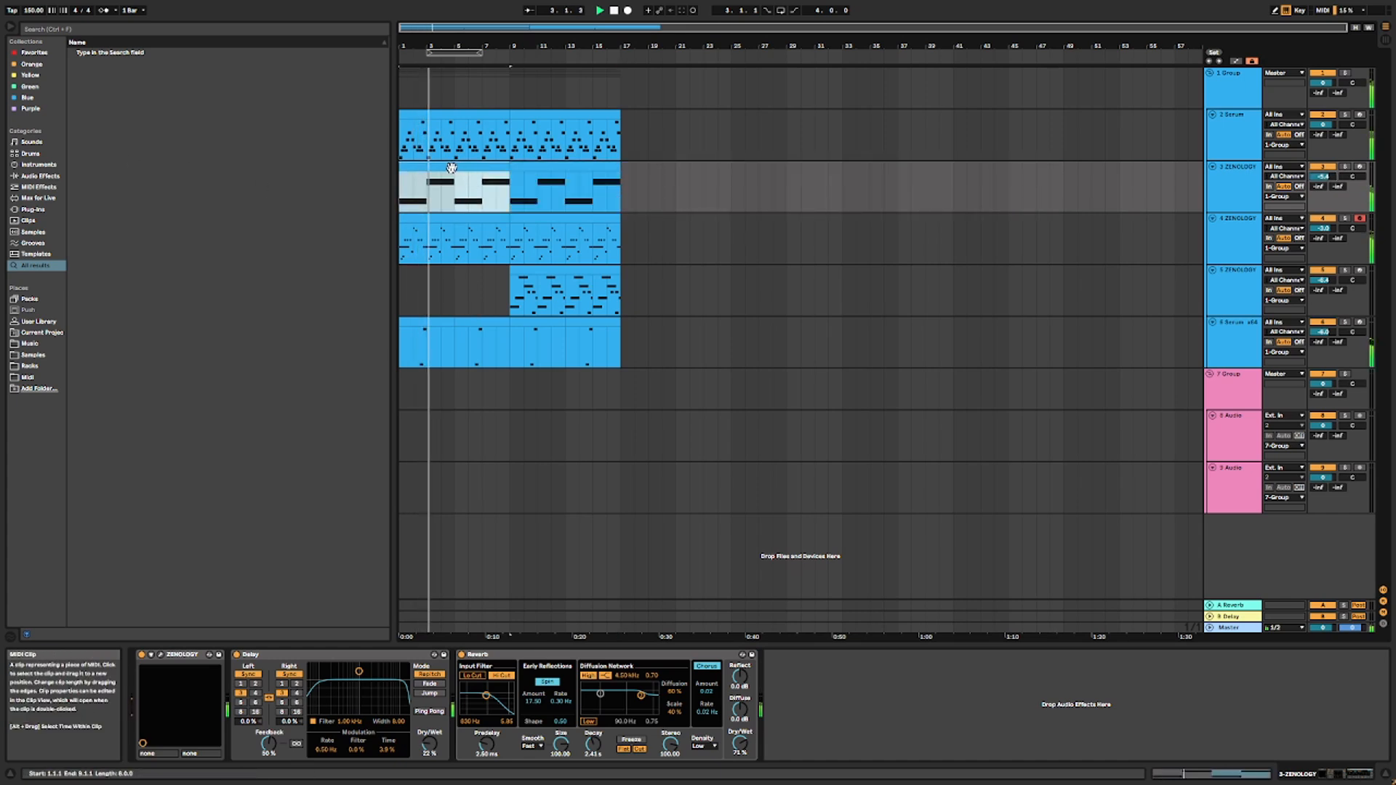
double_click(478, 163)
drag(732, 564, 710, 521)
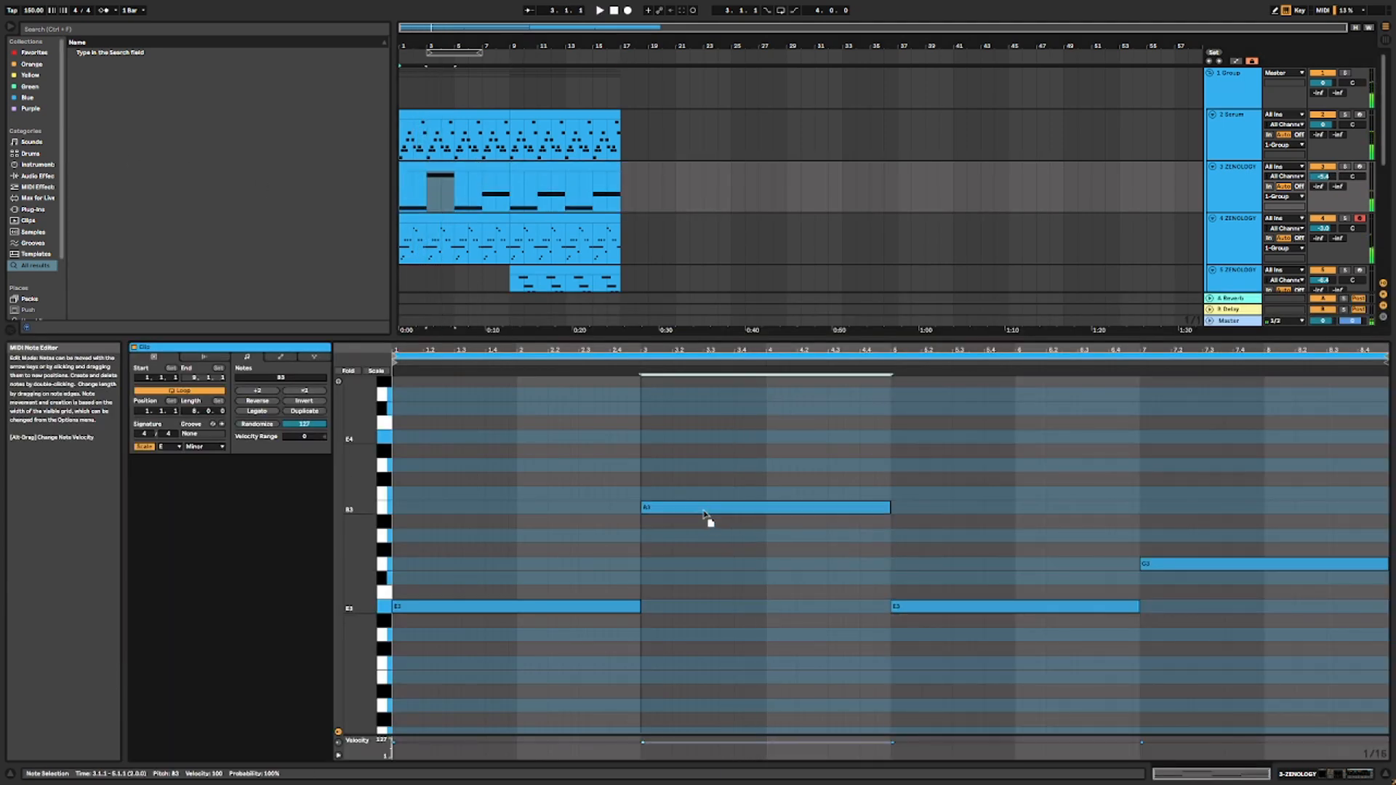
click(438, 194)
click(455, 167)
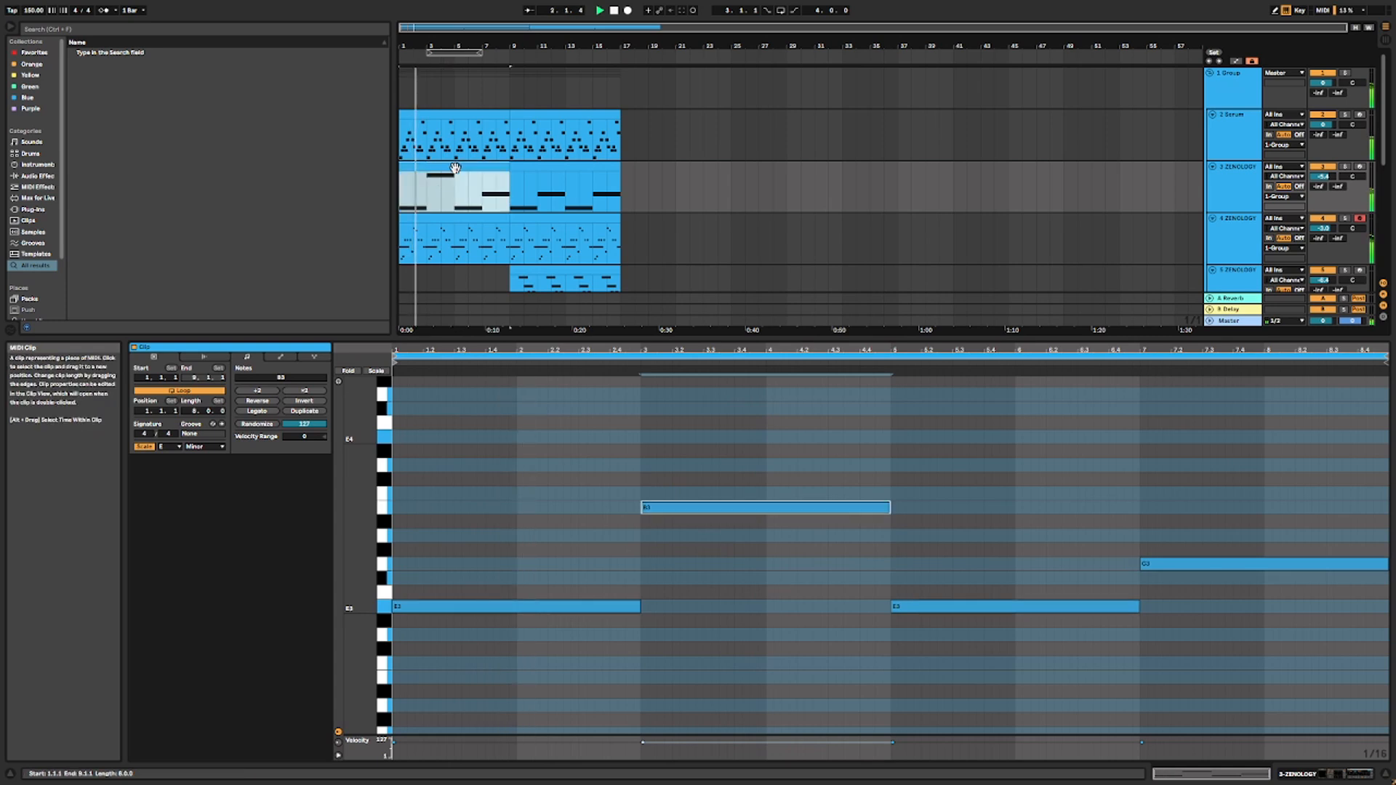
drag(1209, 565, 1218, 517)
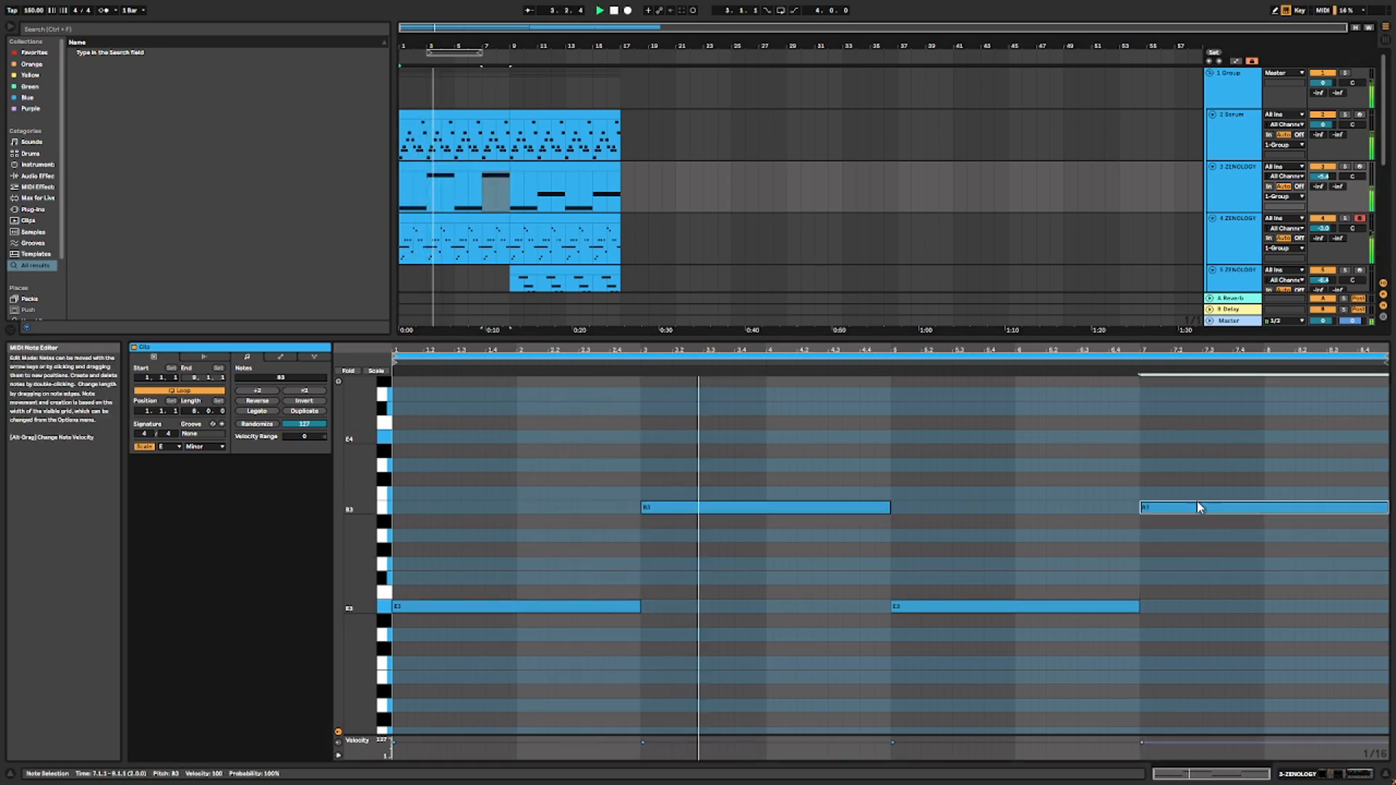
Step: Duplicate the edited string clip over bars 9 to 16 and reduce track 3's volume slightly
click(428, 165)
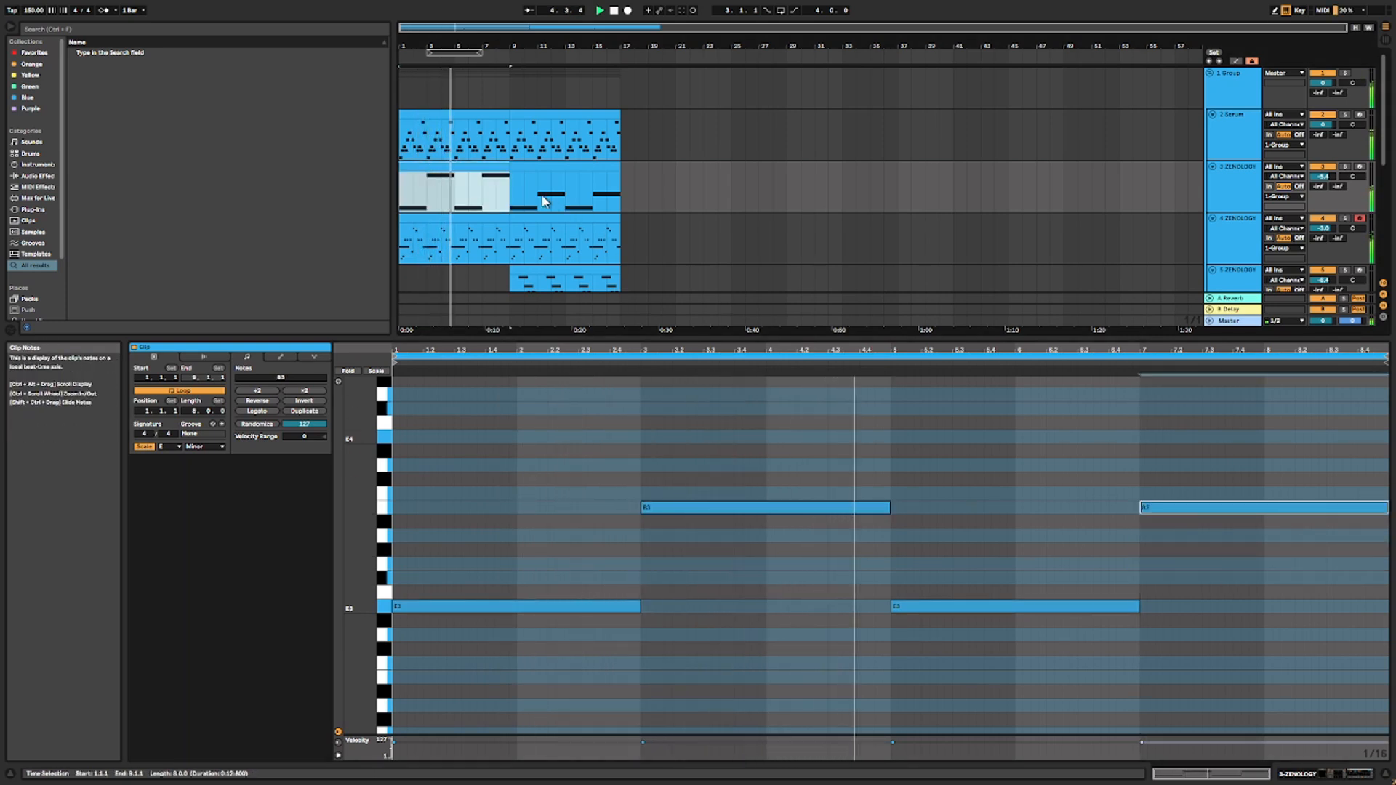
key(ctrl+d)
drag(622, 192, 331, 191)
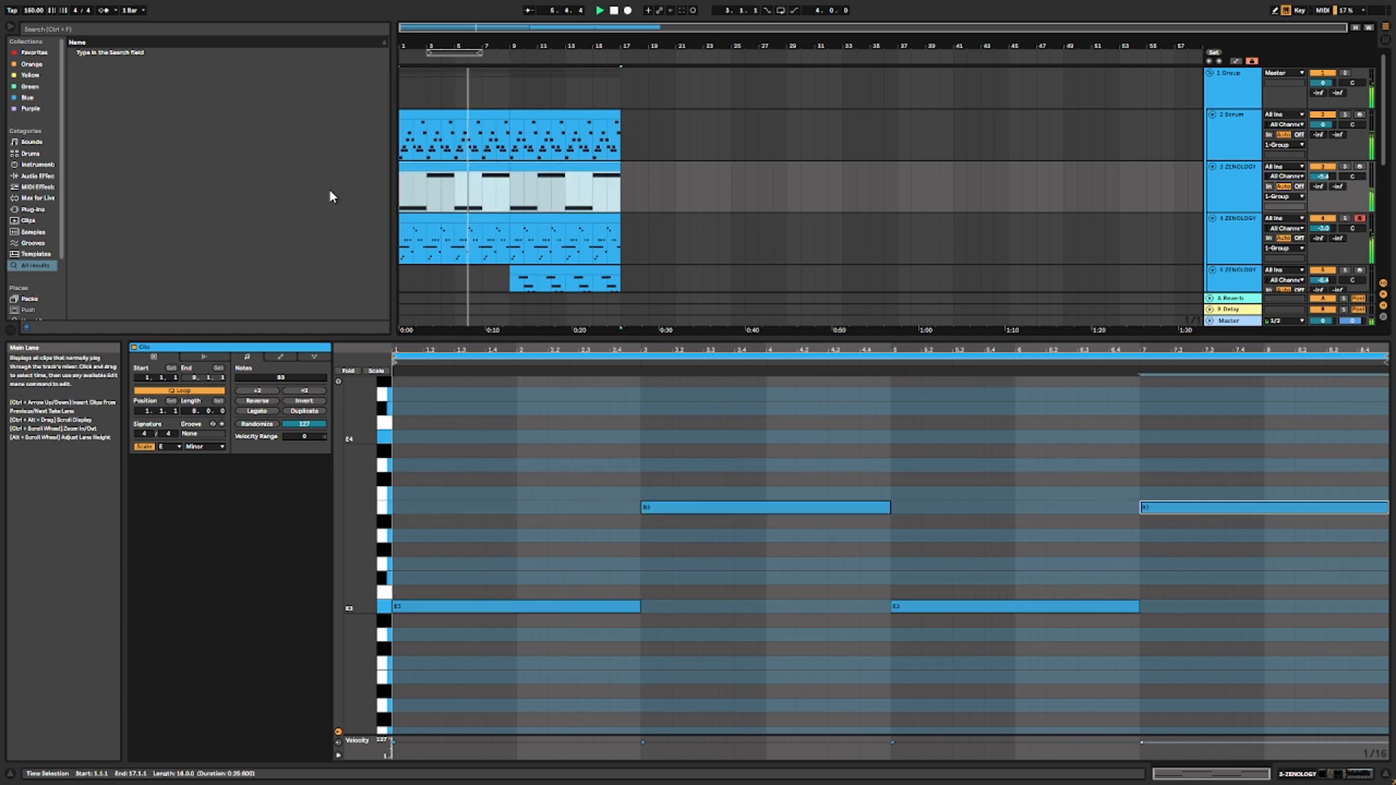
drag(1323, 176, 1324, 186)
drag(510, 192, 219, 171)
key(Delete)
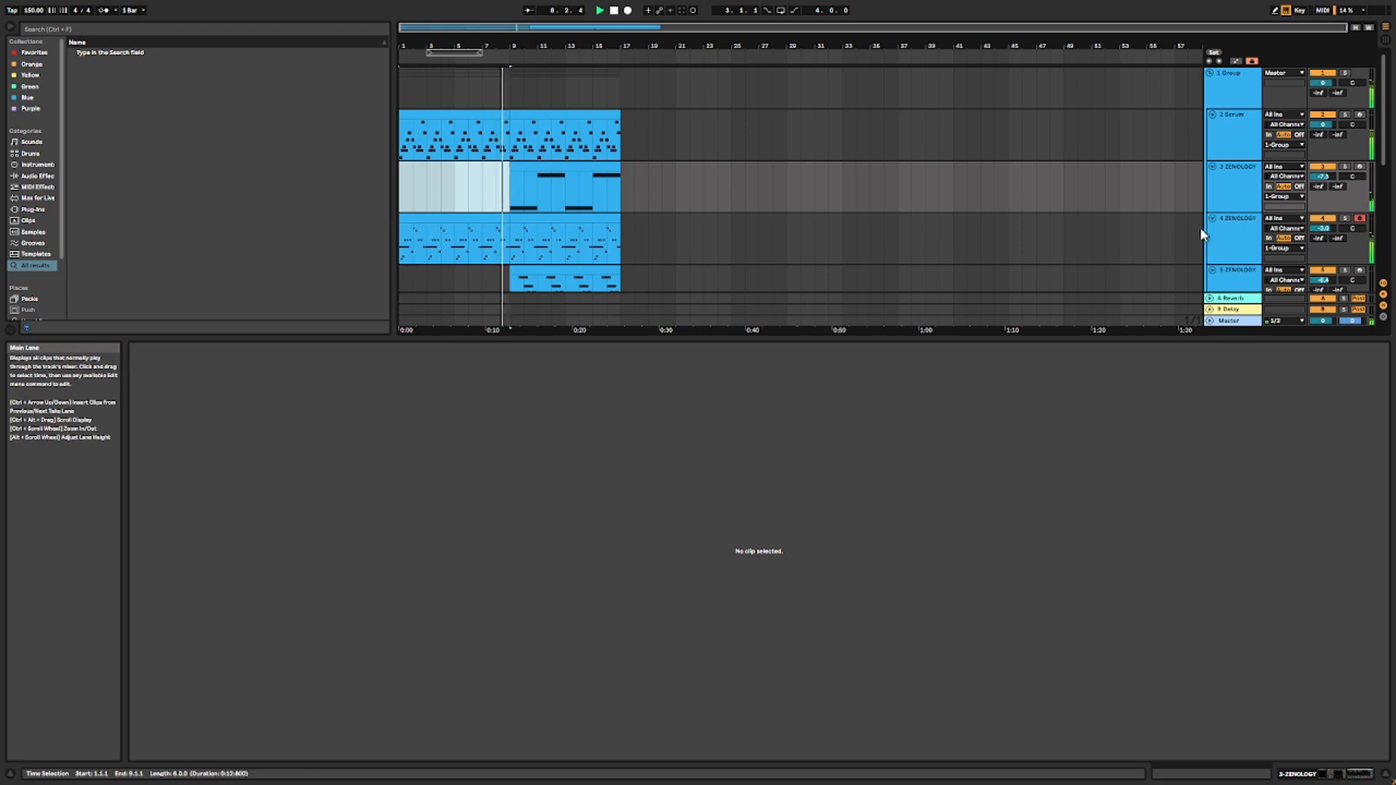
key(ctrl+z)
Step: Select both string clips, turn track 3 ZENOLOGY down a little further and show its device chain
shift+click(578, 167)
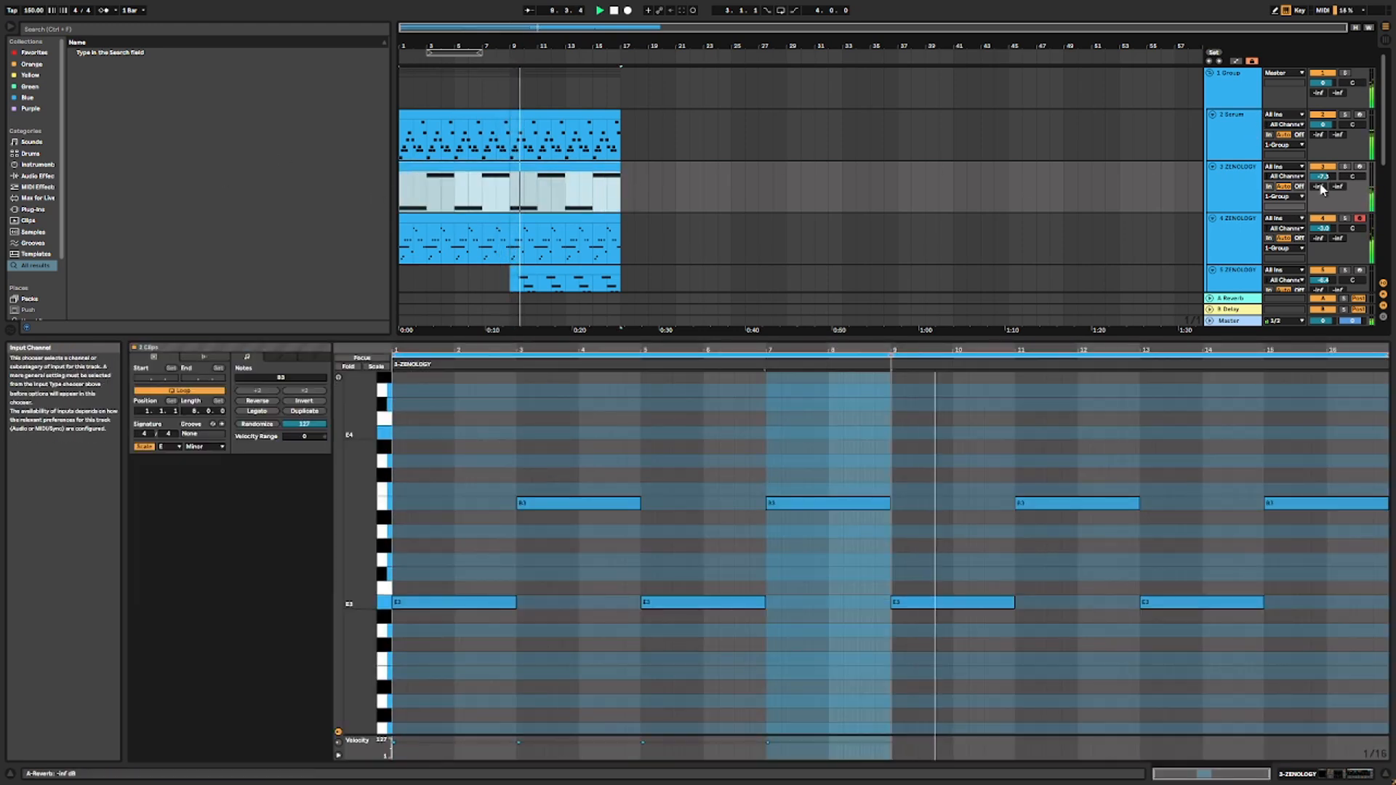
drag(1321, 176, 1322, 182)
click(1252, 183)
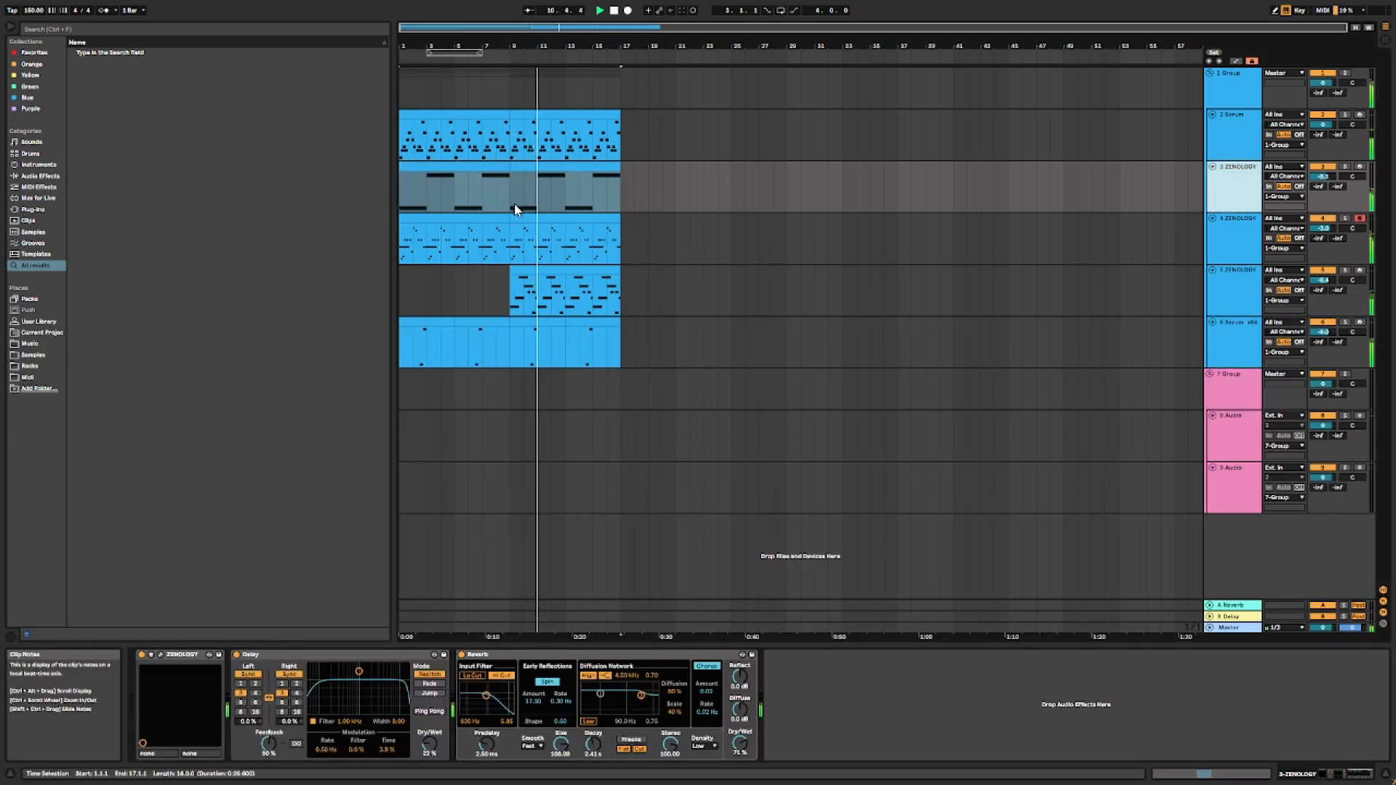
Step: Duplicate track 2 Serum and replace the copy's instrument with ZENOLOGY using preset 0520:Bell 7
drag(619, 150, 385, 142)
click(1237, 124)
key(ctrl+d)
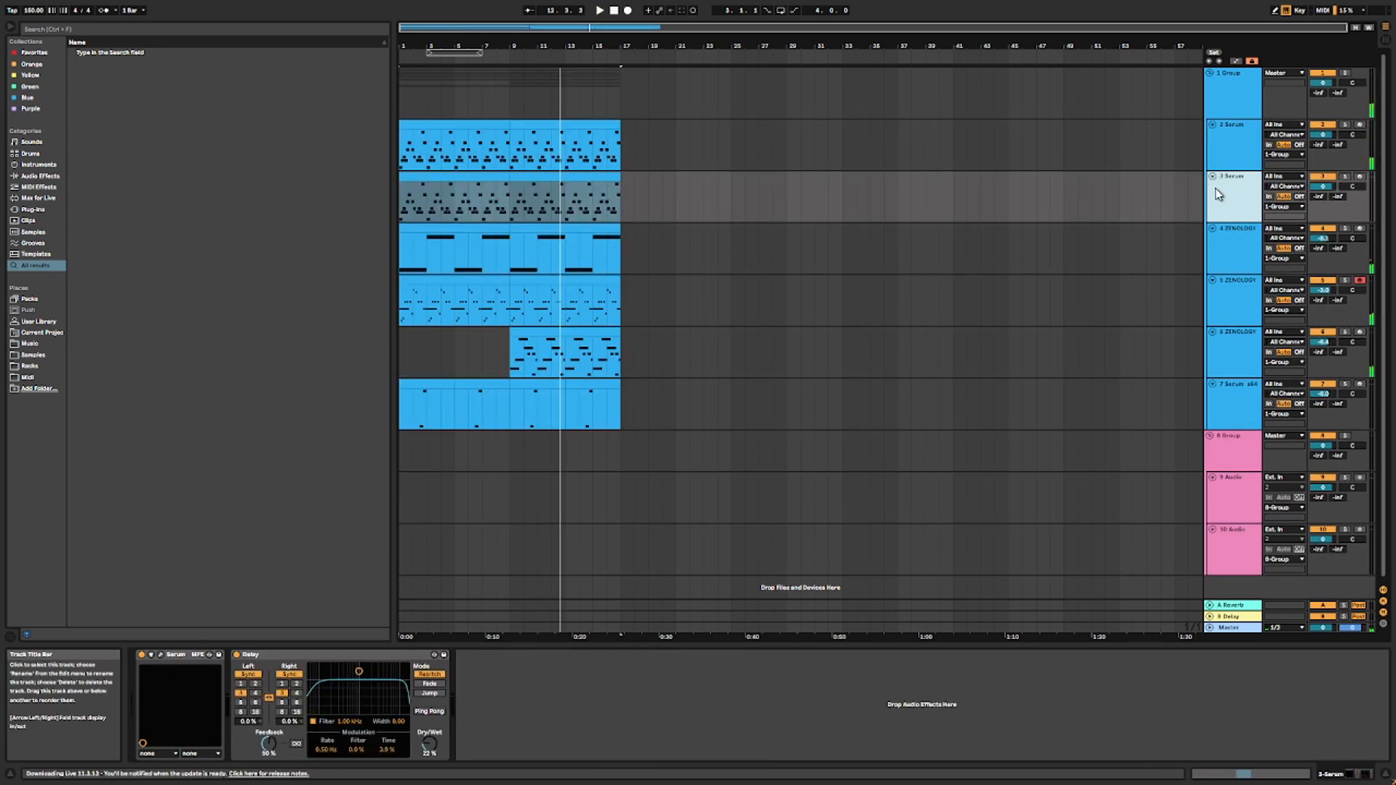
key(space)
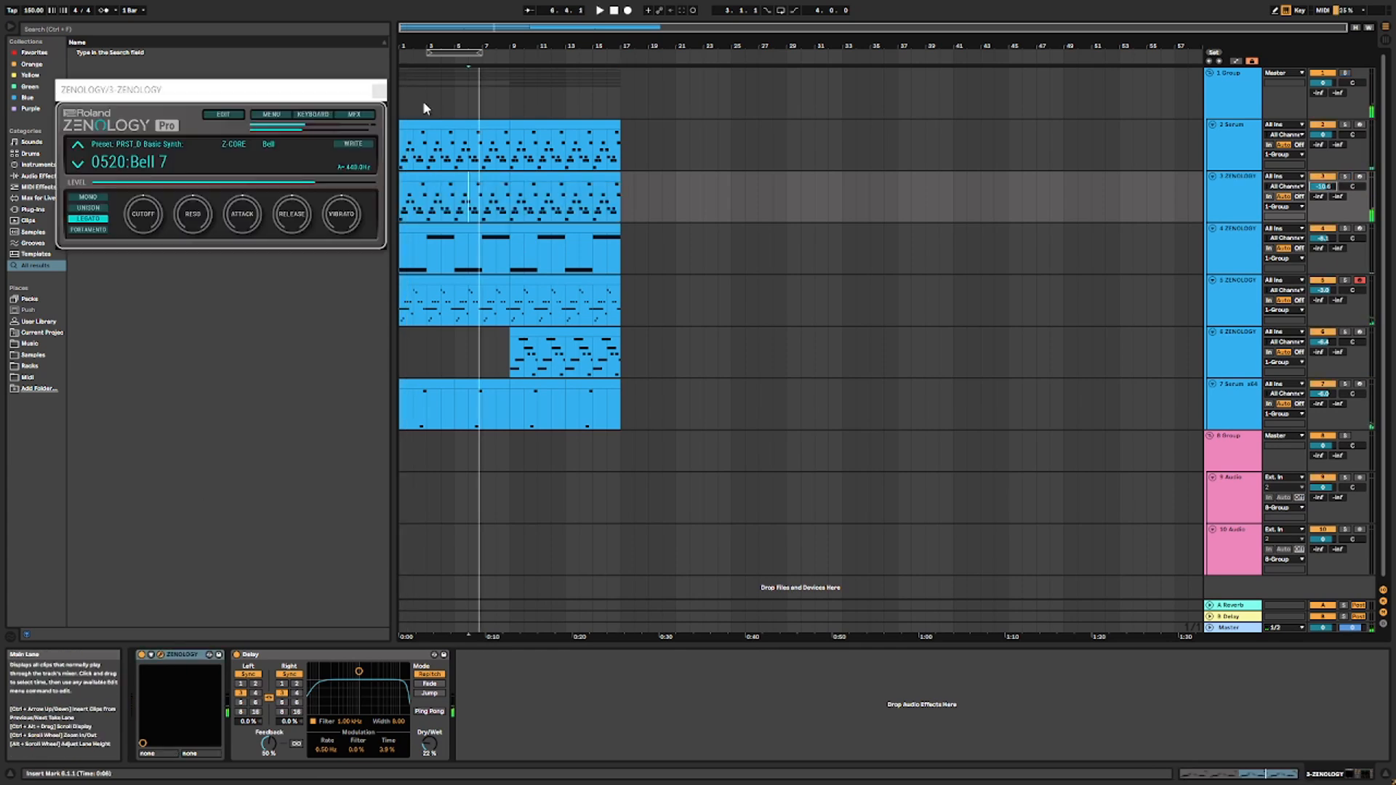
Step: Play all parts together and balance the volume of the new bell layer on track 3 ZENOLOGY
key(space)
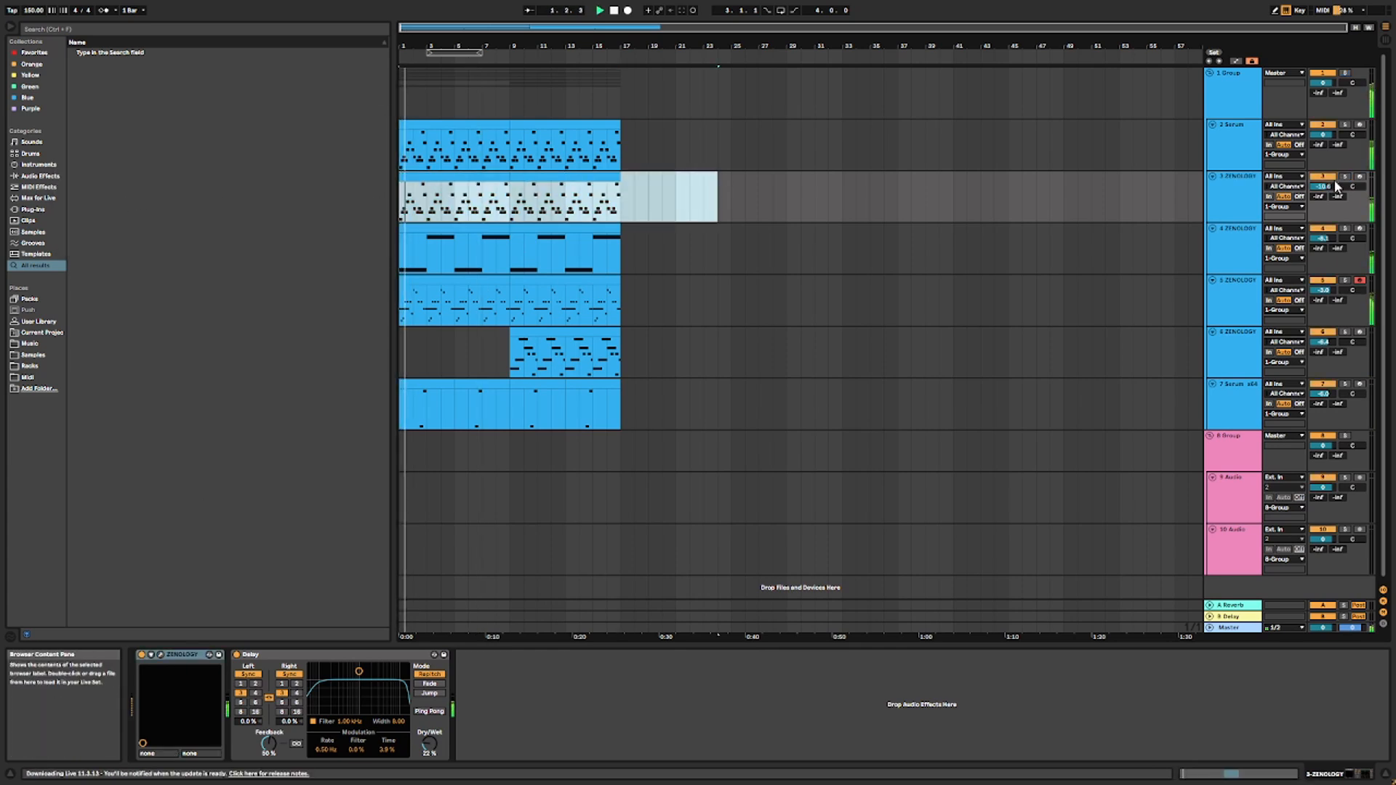
click(1329, 186)
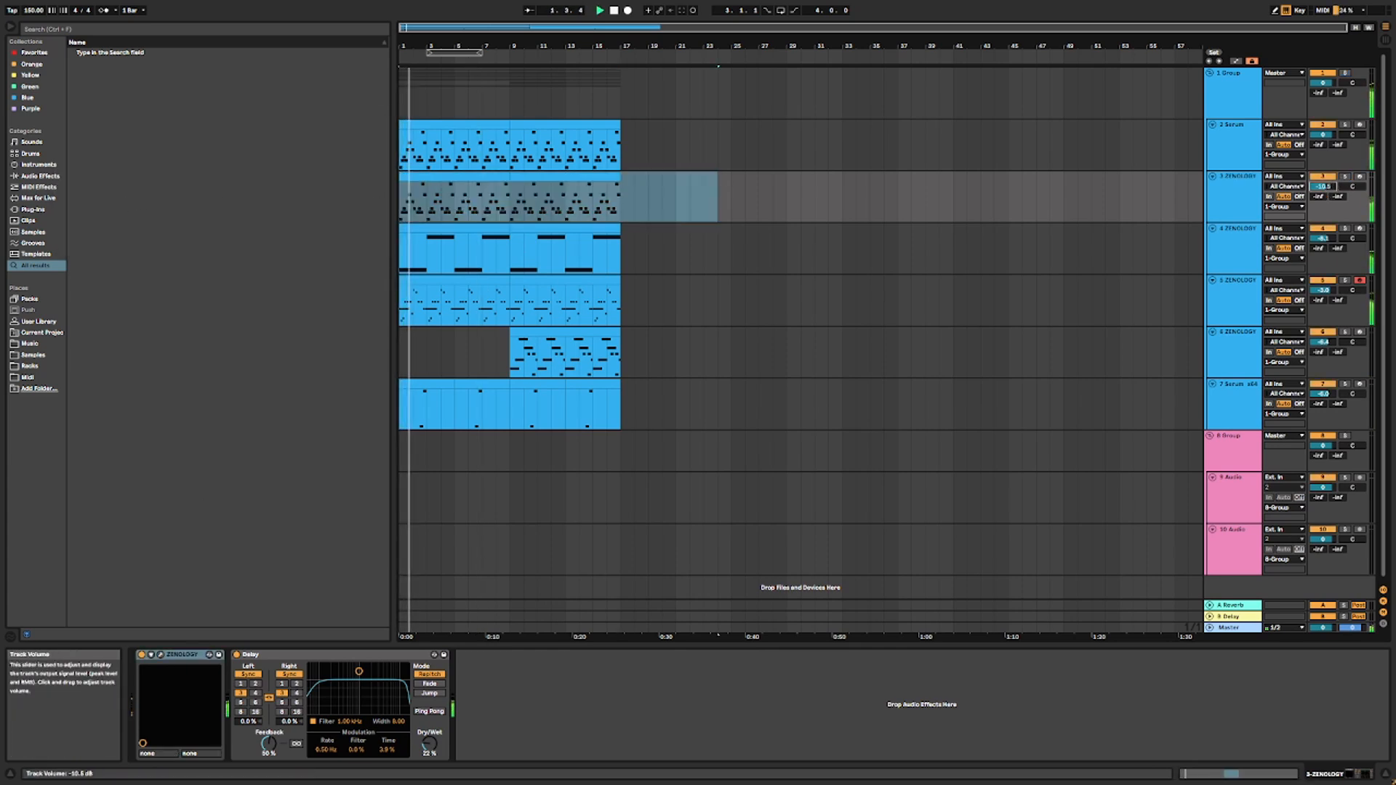
drag(625, 149, 352, 177)
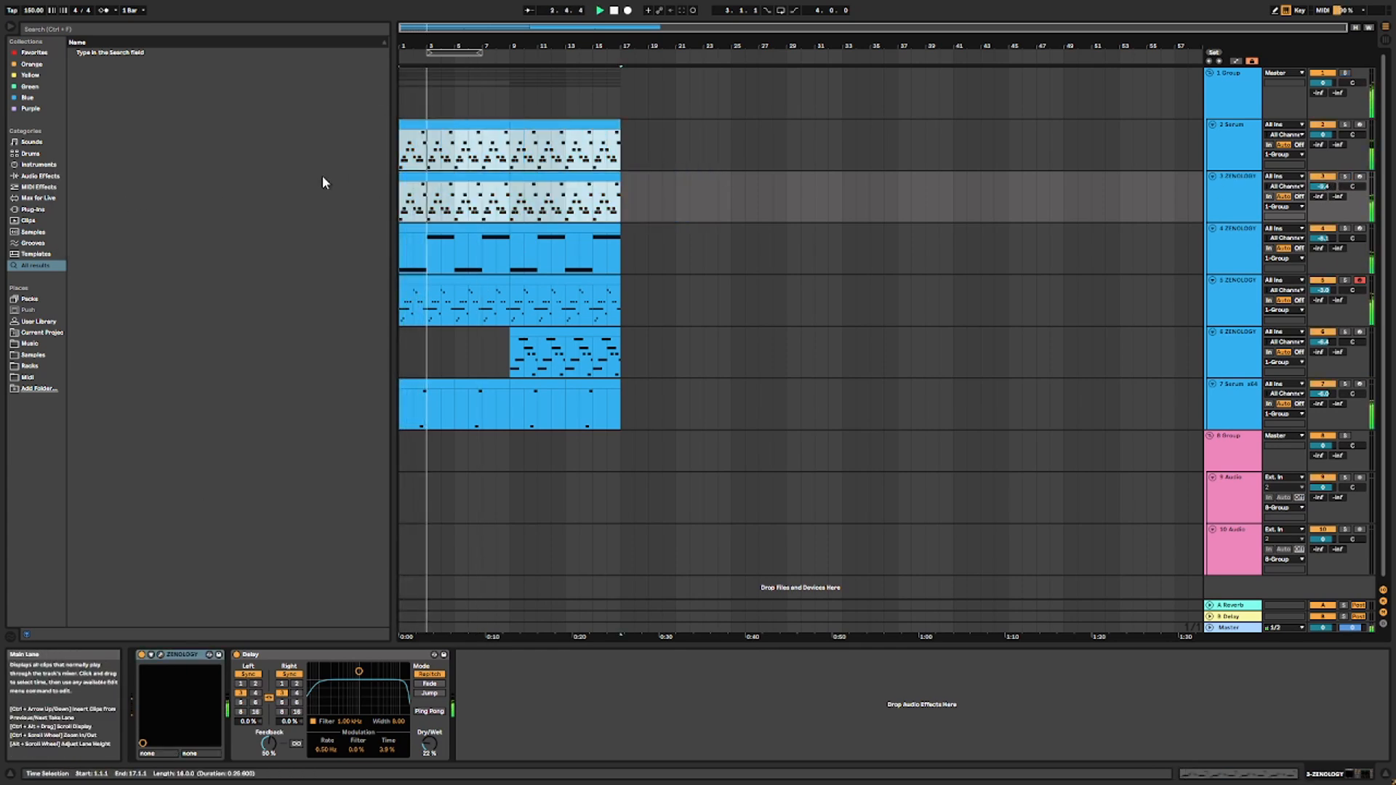
drag(624, 191, 168, 218)
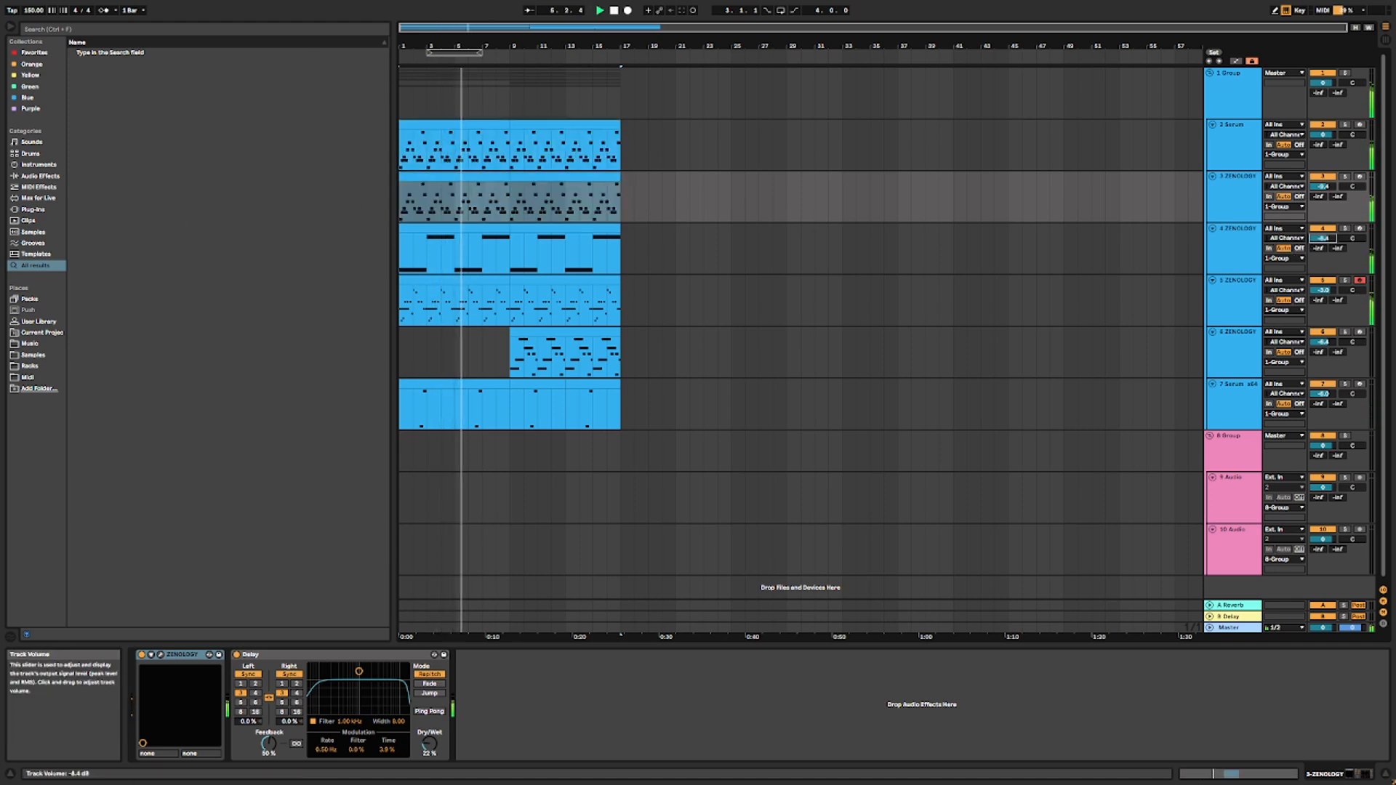
Step: Duplicate track 9 Audio in the drum group and insert a new MIDI track below track 10 Audio
click(1233, 195)
drag(623, 164, 406, 451)
click(1232, 500)
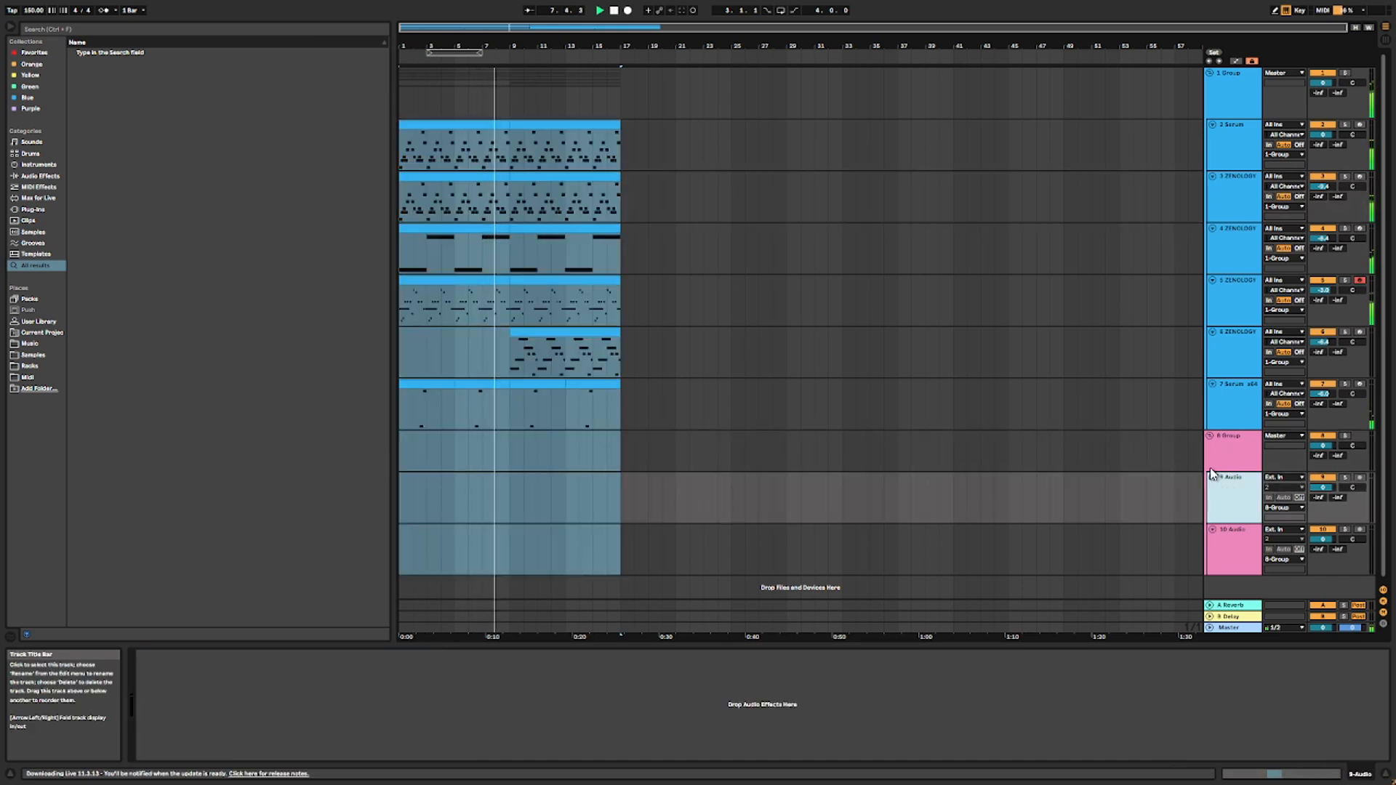
key(ctrl+d)
scroll(862, 402, down, 2)
drag(619, 455, 401, 451)
click(1227, 500)
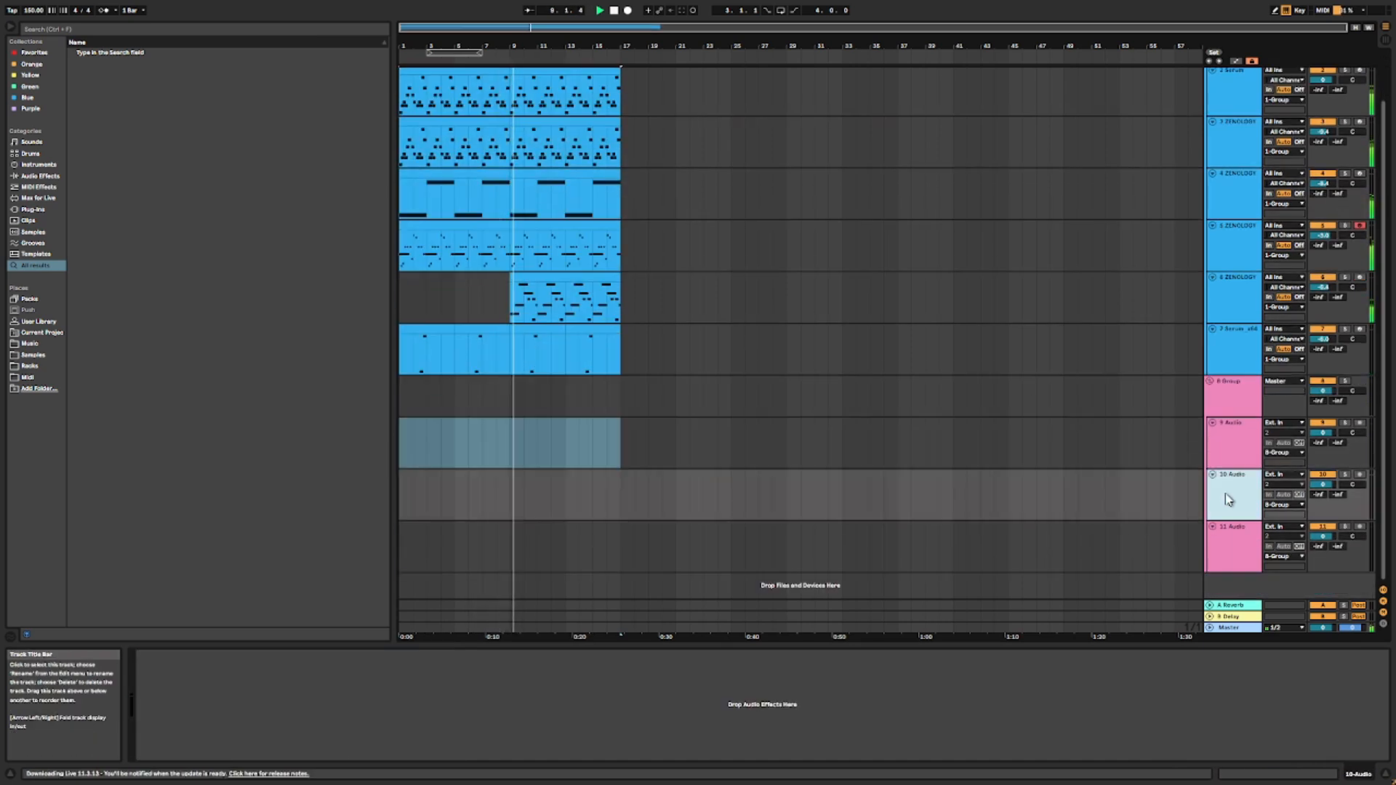
key(ctrl+shift+t)
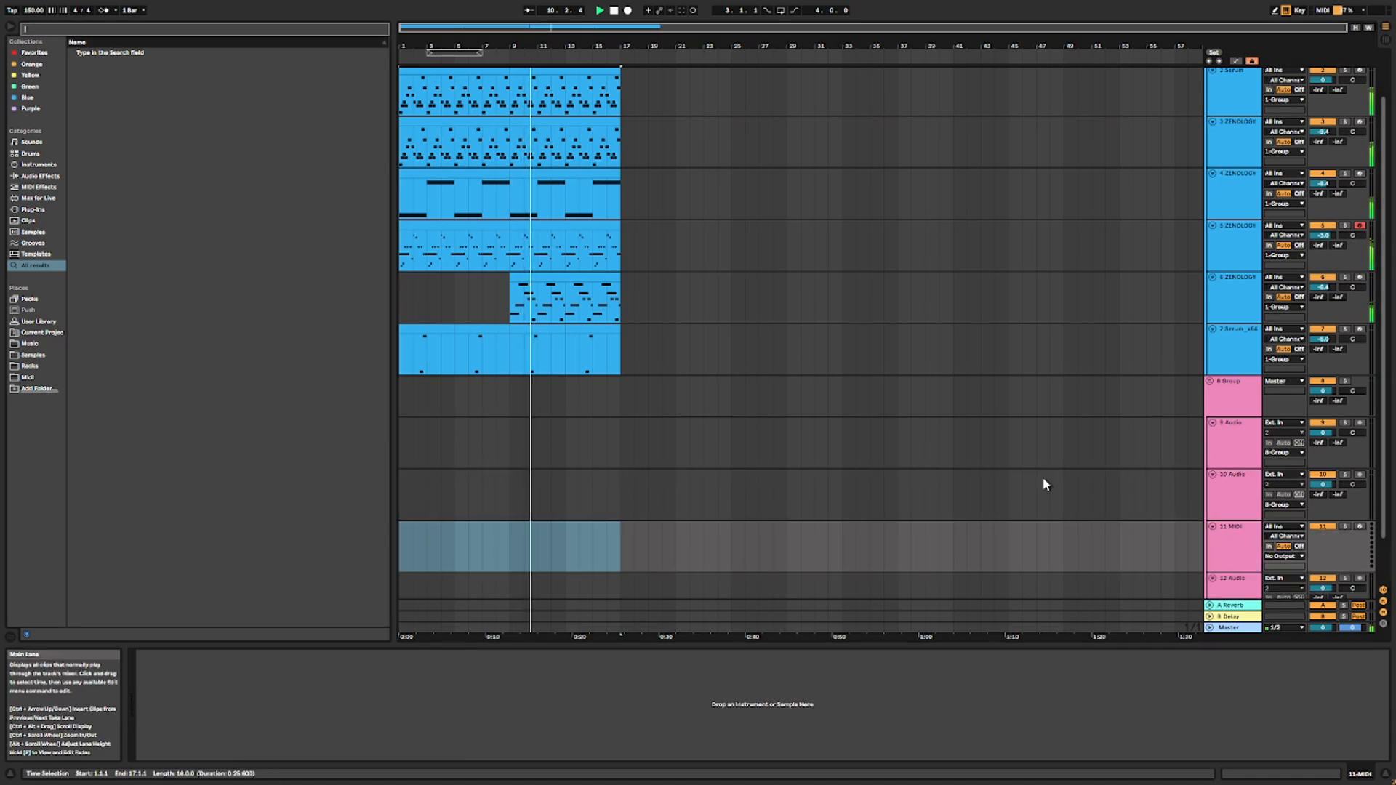
Step: Load Sampler with the basic spinz 808 on the new MIDI track and place that track first in the drum group
key(ctrl+f)
text(sa)
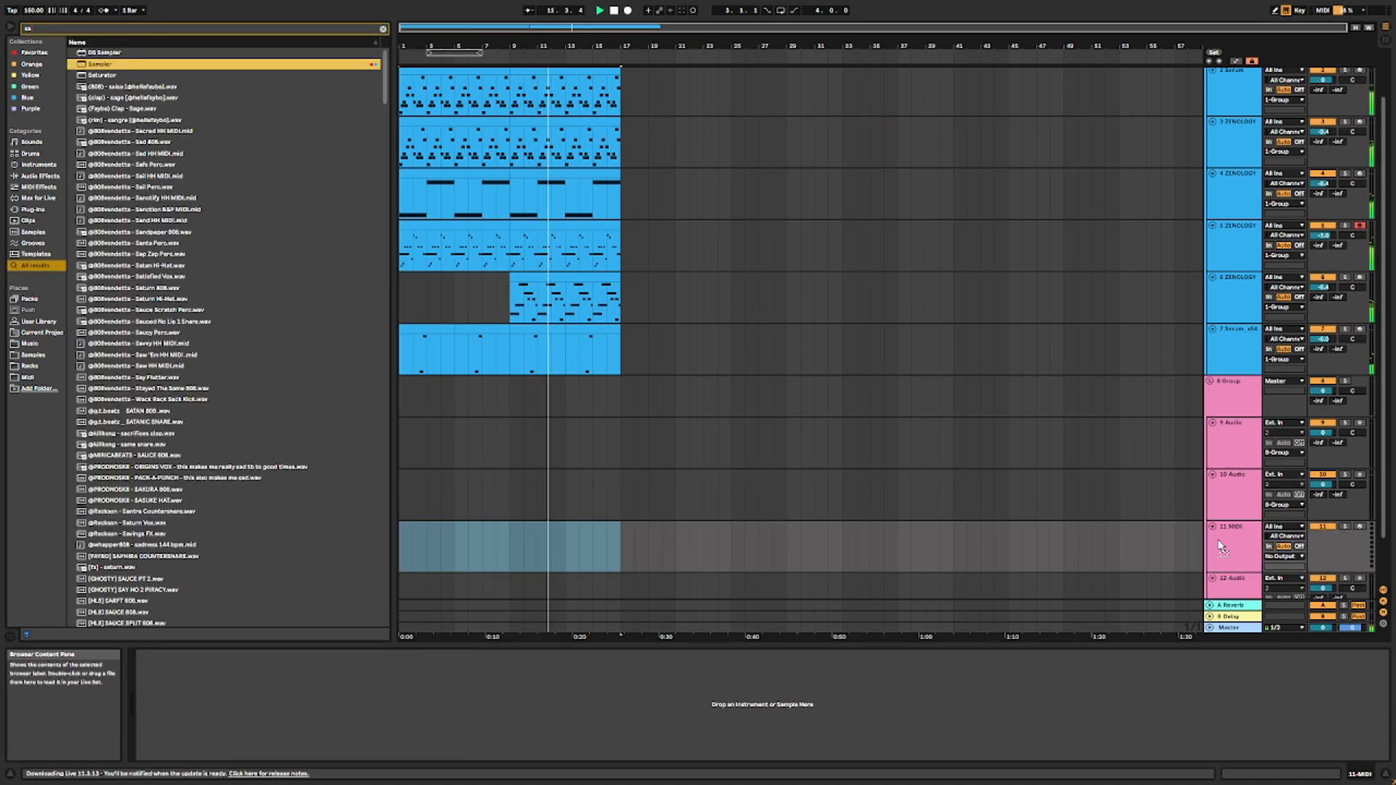
drag(1225, 545, 1231, 434)
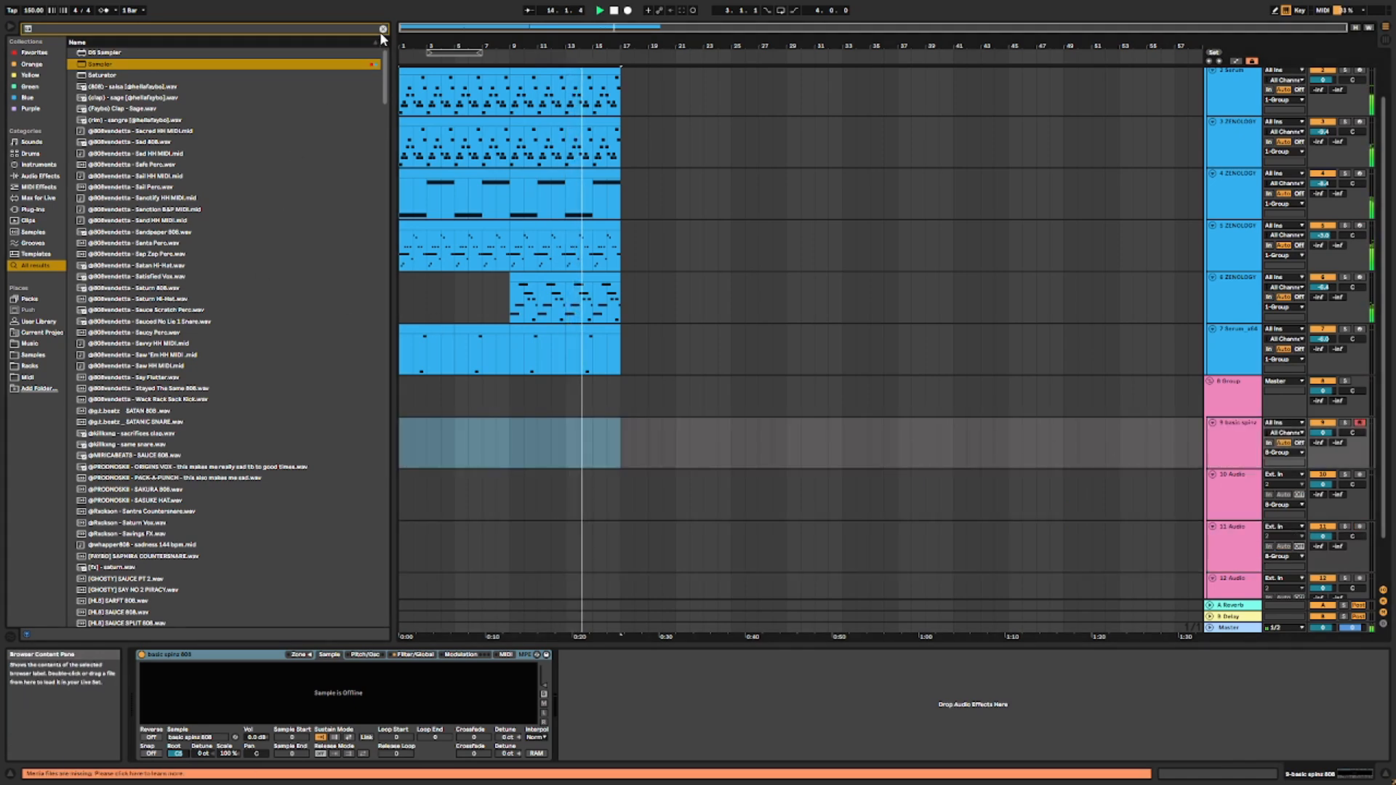
Step: Place the hat sample hh - short mf.wav at the start of bar 1 on track 10, duplicate it to 1.2.3 and play it
text(hat)
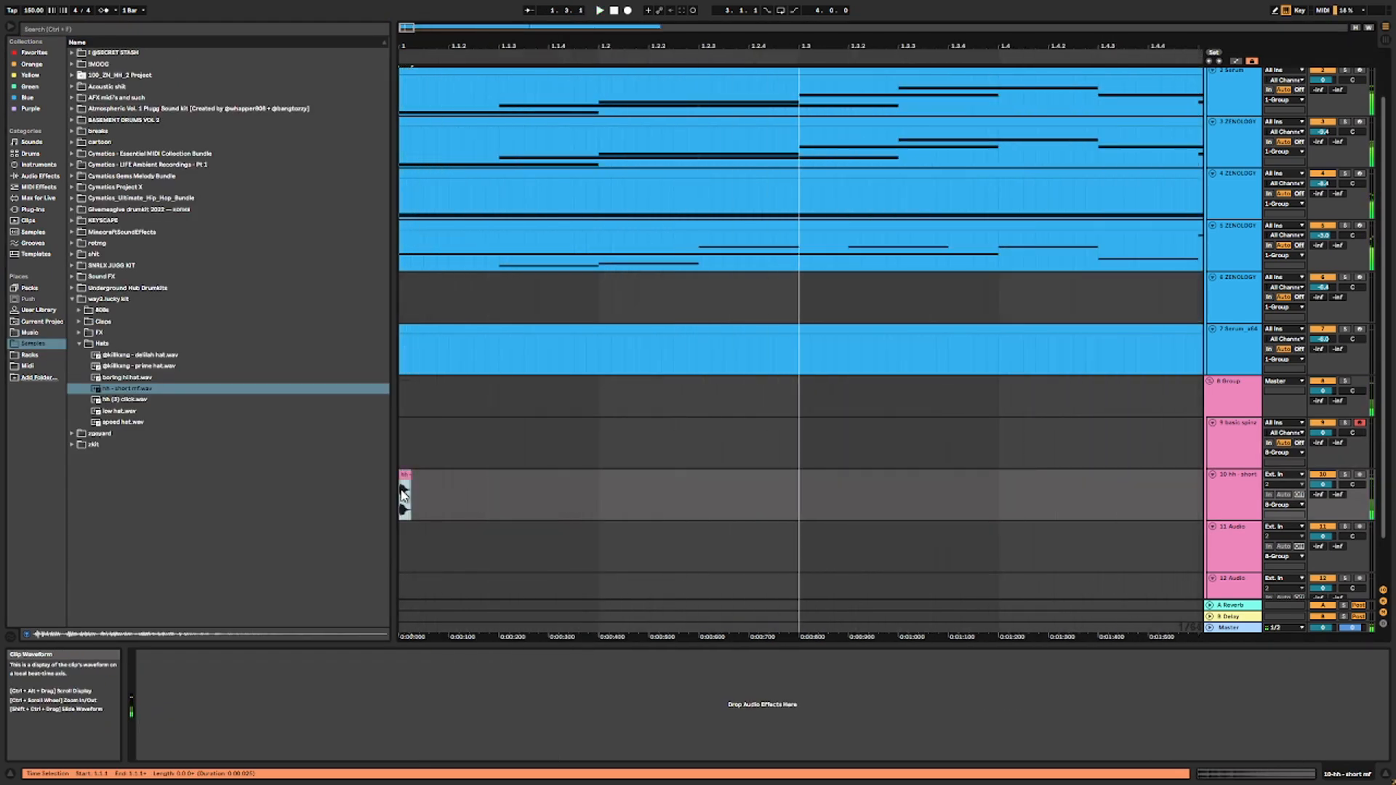
drag(402, 495, 500, 509)
key(space)
key(ctrl+d)
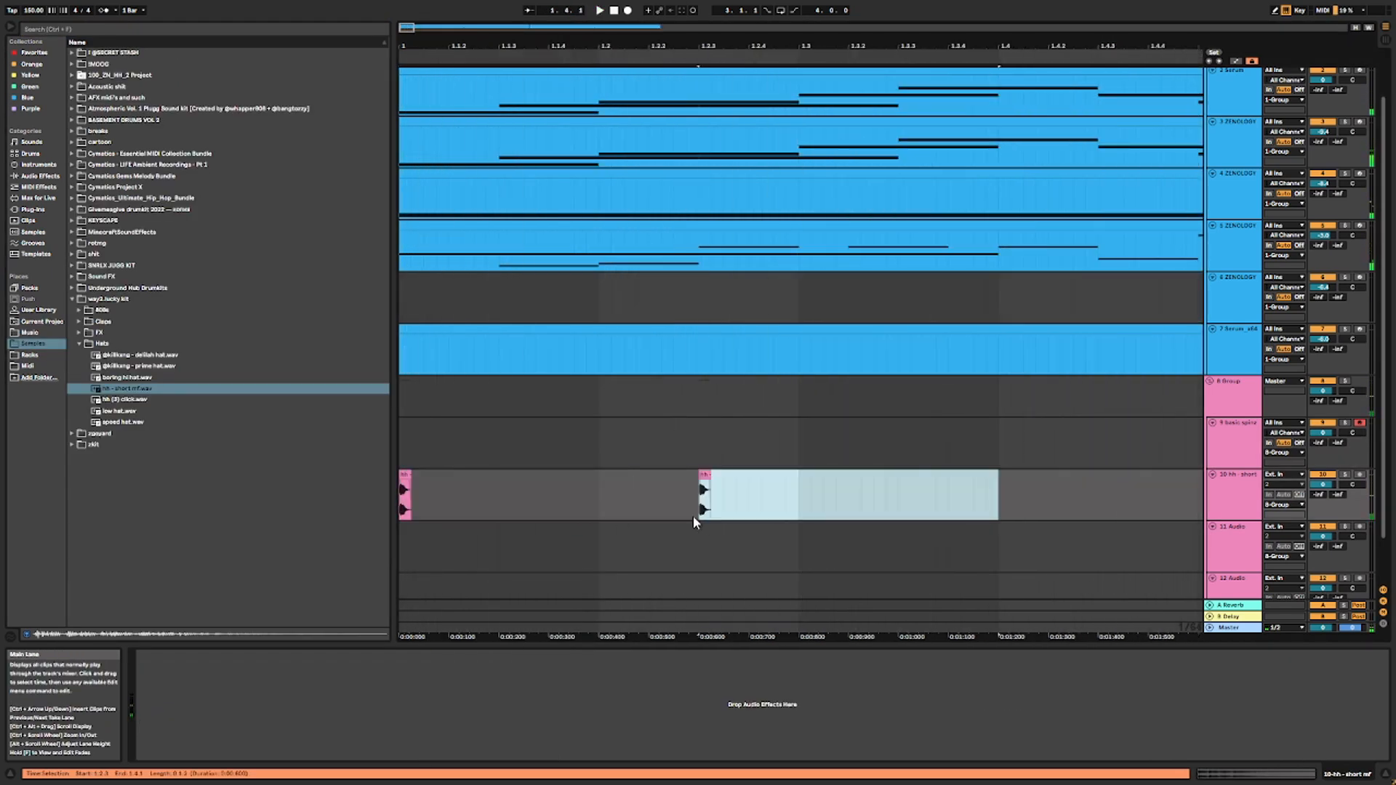
key(space)
scroll(696, 516, down, 2)
drag(707, 511, 401, 505)
key(space)
key(space)
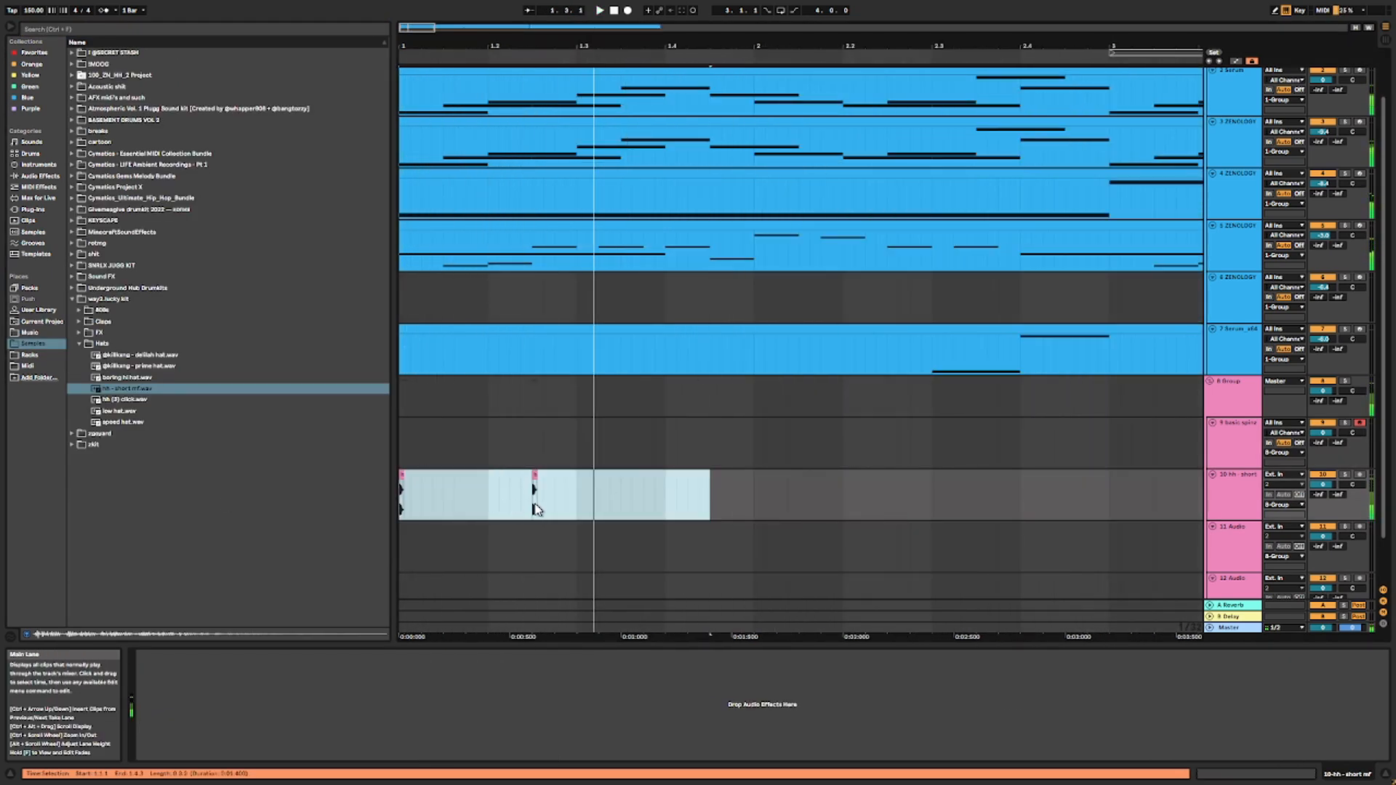
Step: Add four sixteenth-note hats across beat 1.3 by repeating the hat, and select the whole pattern
drag(533, 509, 594, 501)
key(ctrl+d)
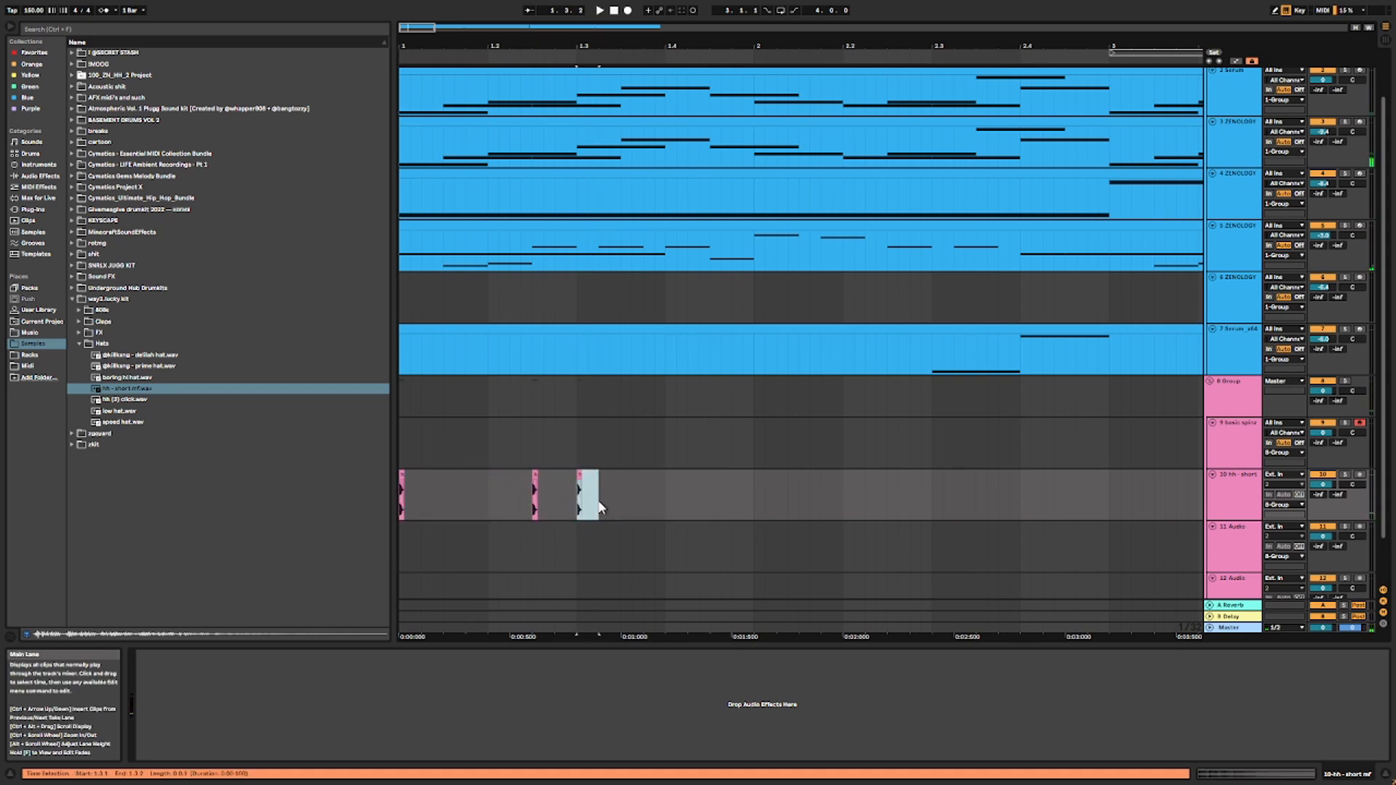
key(ctrl+d)
key(ctrl+d)
key(ctrl+d)
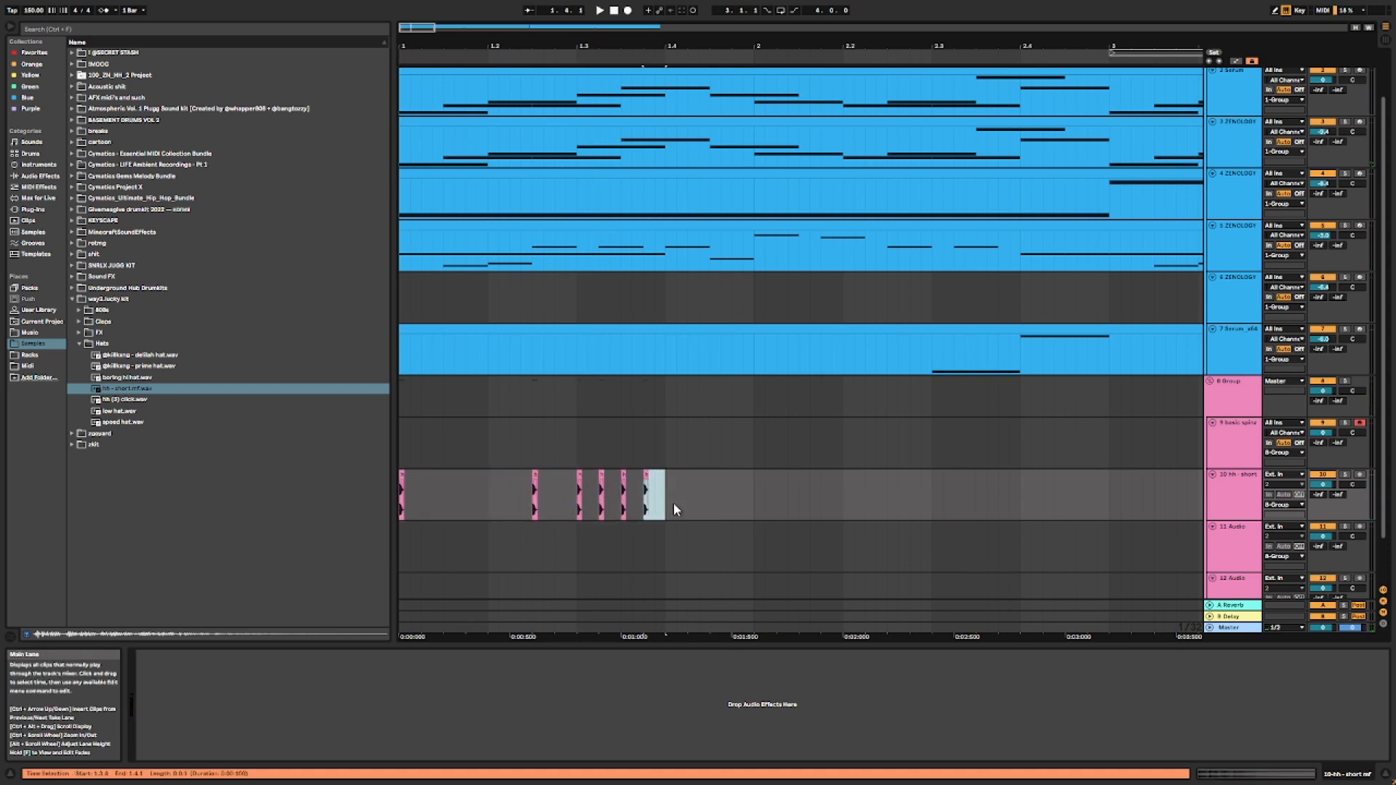
drag(673, 503, 0, 502)
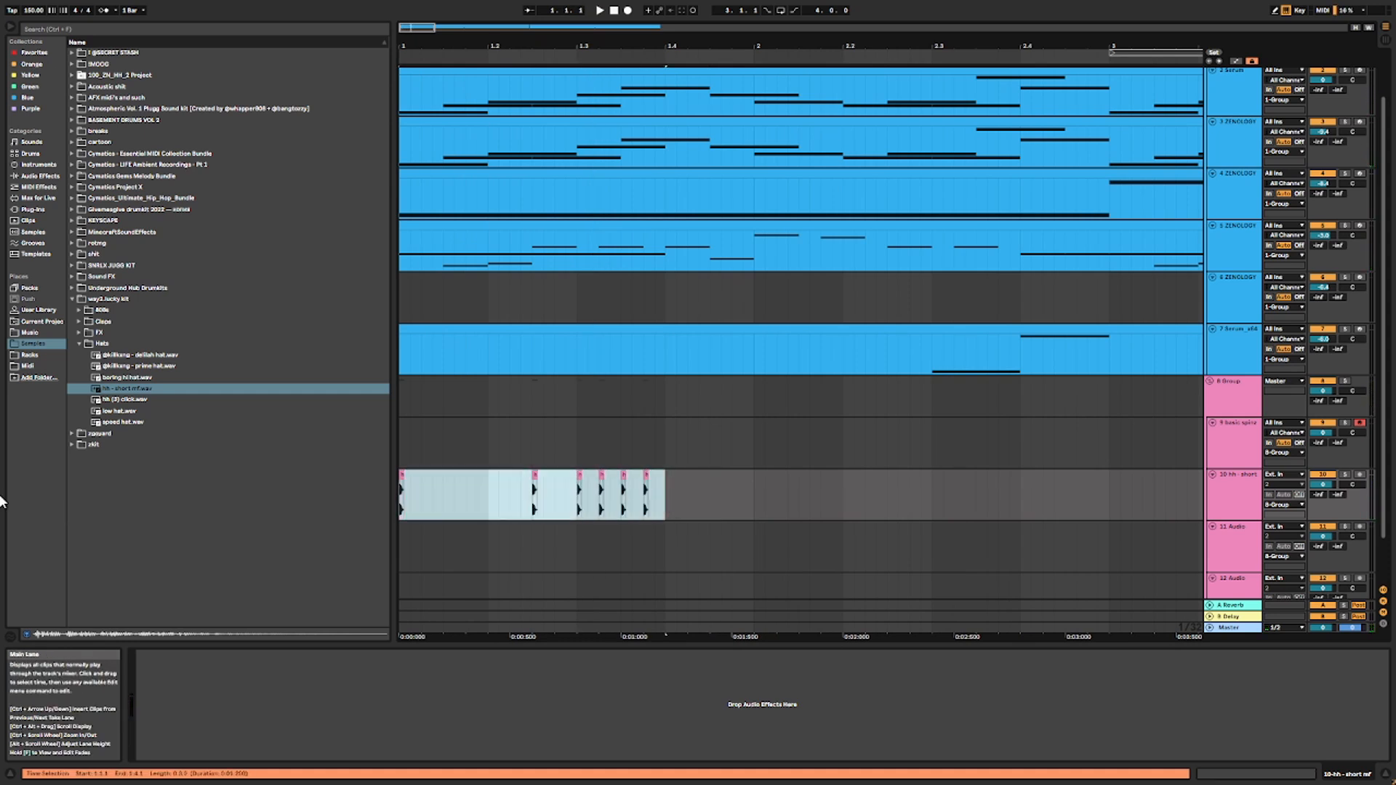
Step: Turn the hats on beat 1.3 into a thirty-second-note roll followed by hats on beat 1.4, and play bar 1
click(581, 502)
key(ctrl+d)
drag(665, 508, 628, 509)
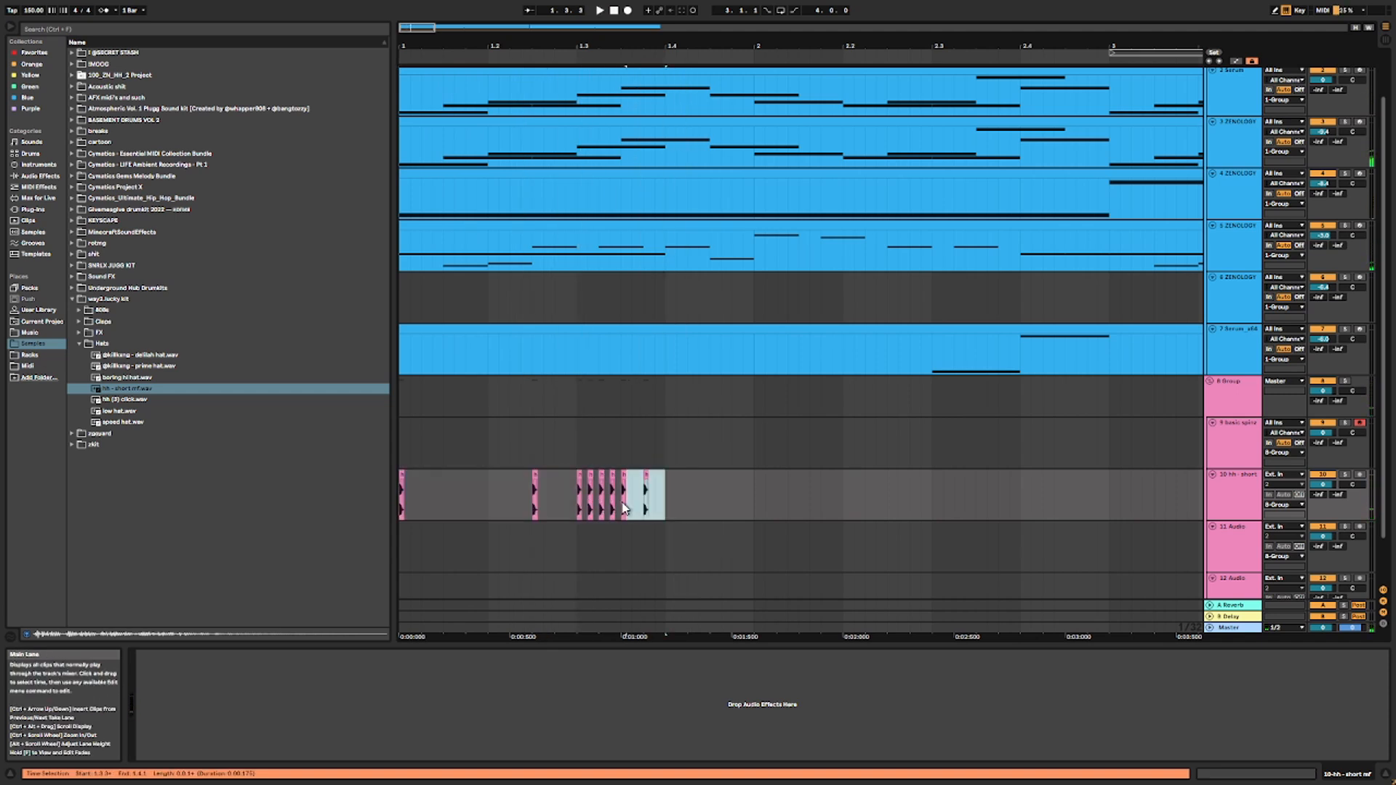
key(ctrl+d)
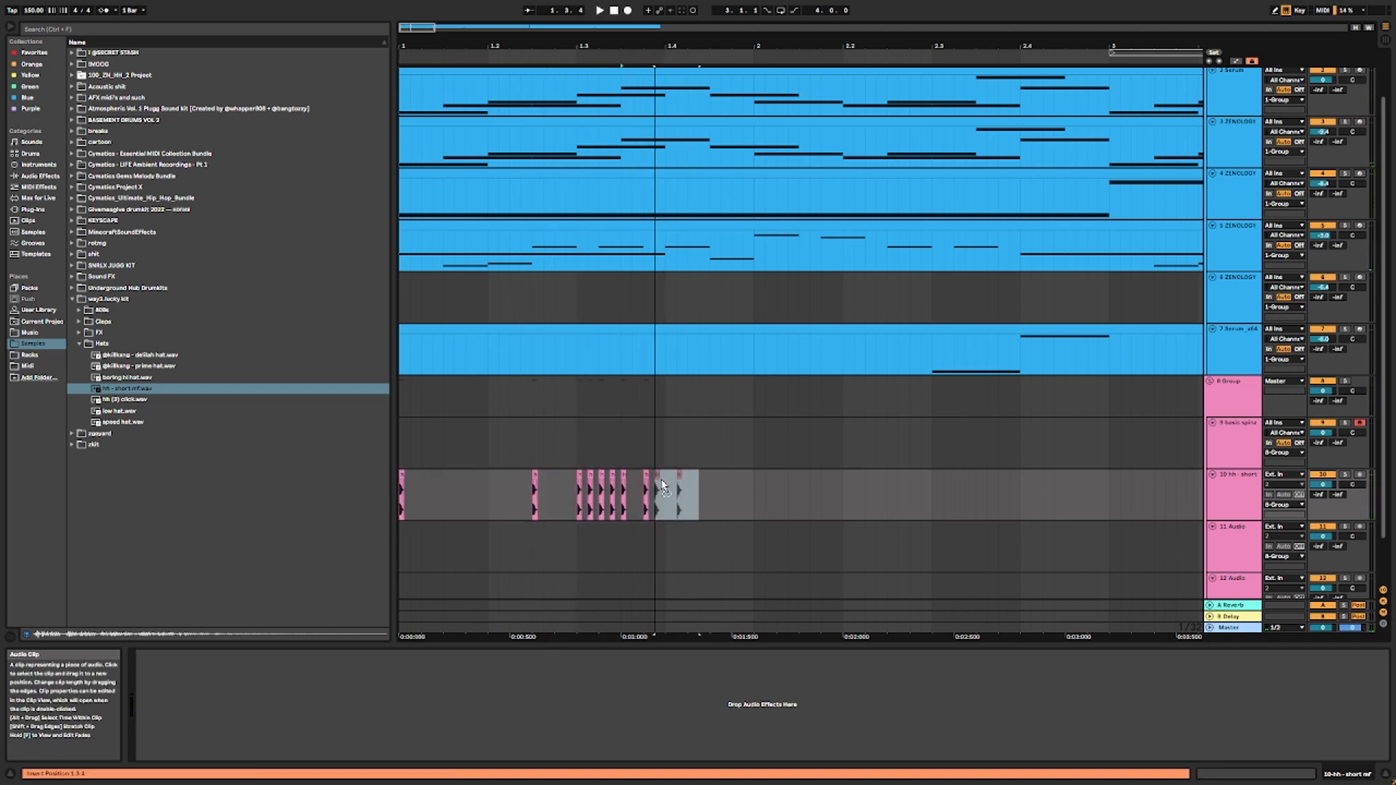
drag(668, 487, 321, 479)
key(space)
scroll(608, 476, down, 3)
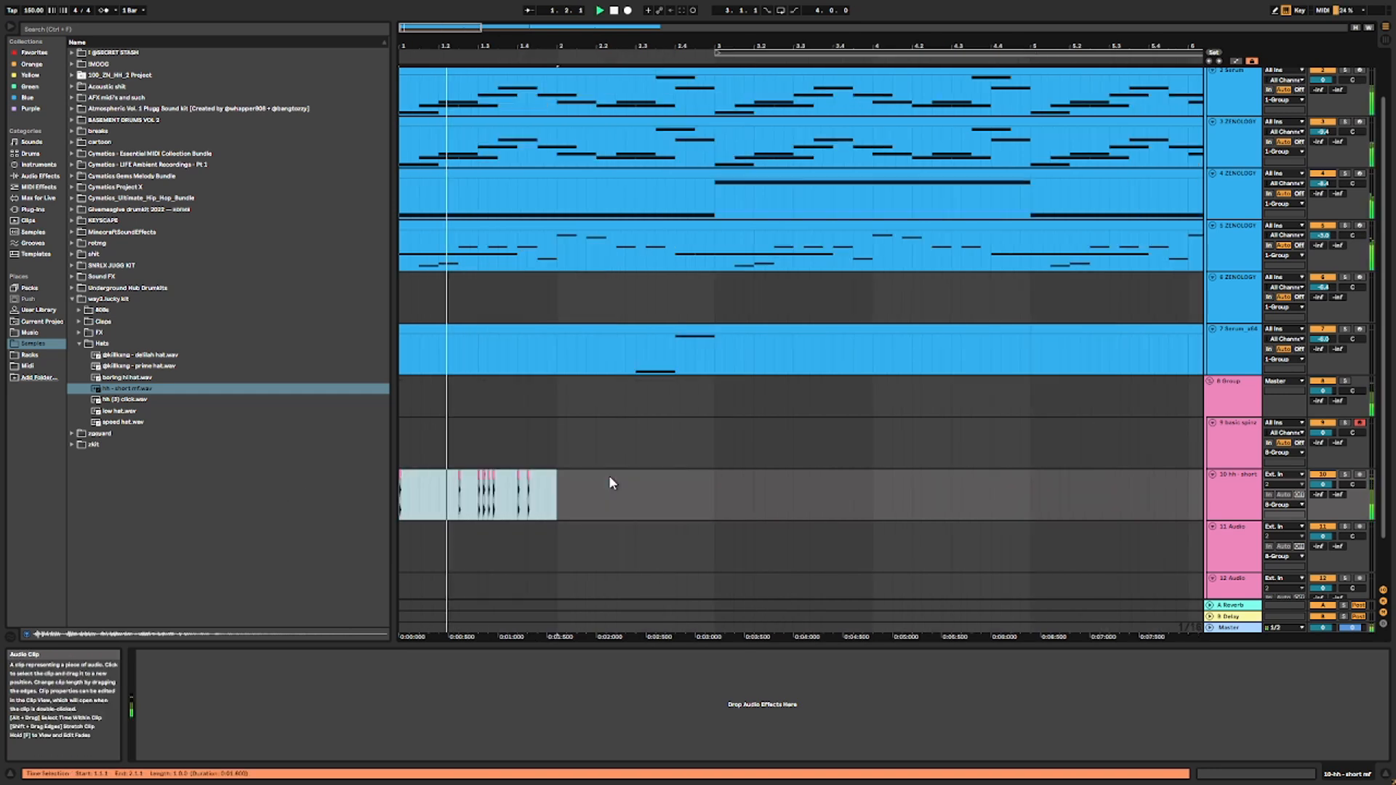
key(space)
Step: Shift the last hat of bar 1 to 1.4.3 and play the pattern from the start
click(542, 502)
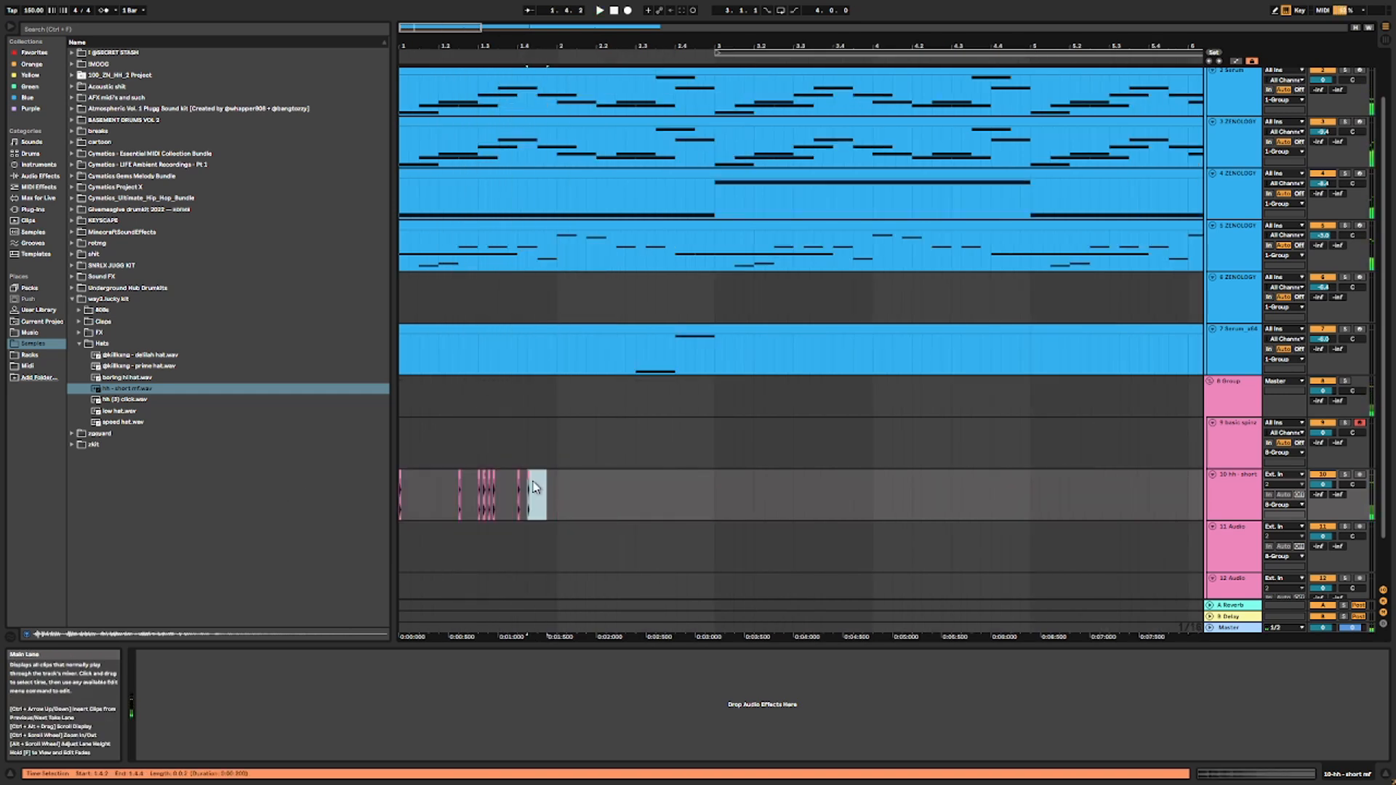
scroll(544, 483, up, 3)
scroll(559, 488, down, 3)
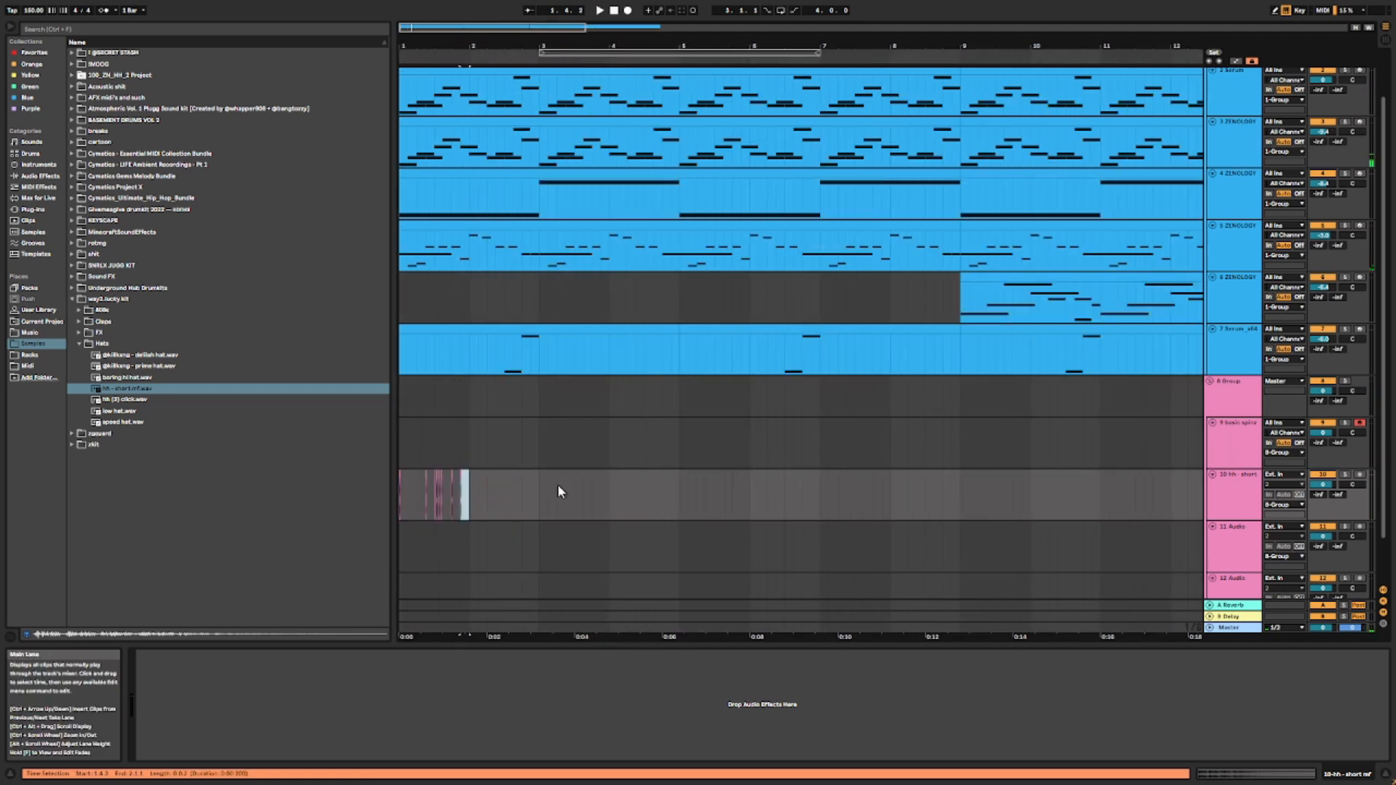
drag(477, 501, 356, 493)
key(space)
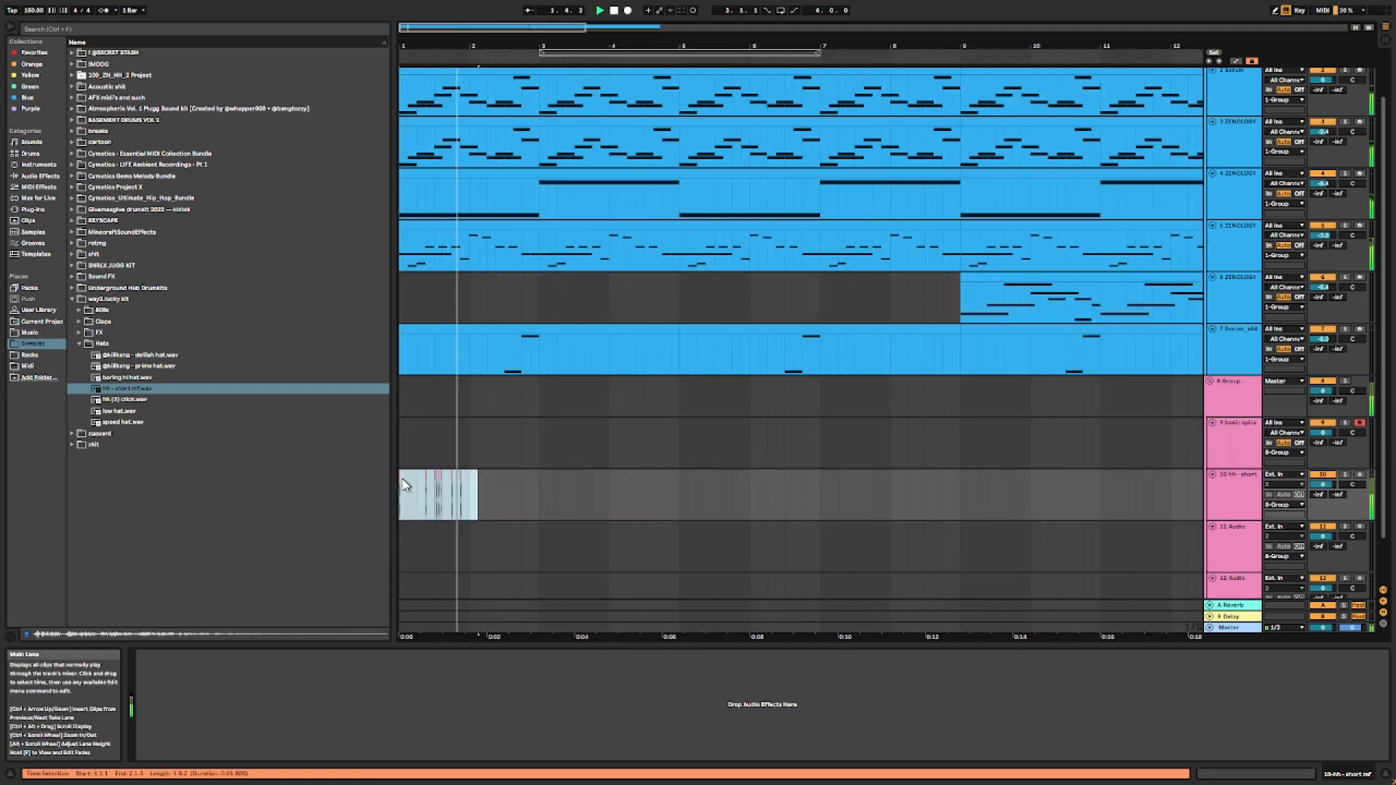
scroll(405, 478, up, 3)
key(space)
Step: Copy the last hat into bar 2 as four eighth-note hits from 2.2.3 to 2.4, and play the passage
click(528, 498)
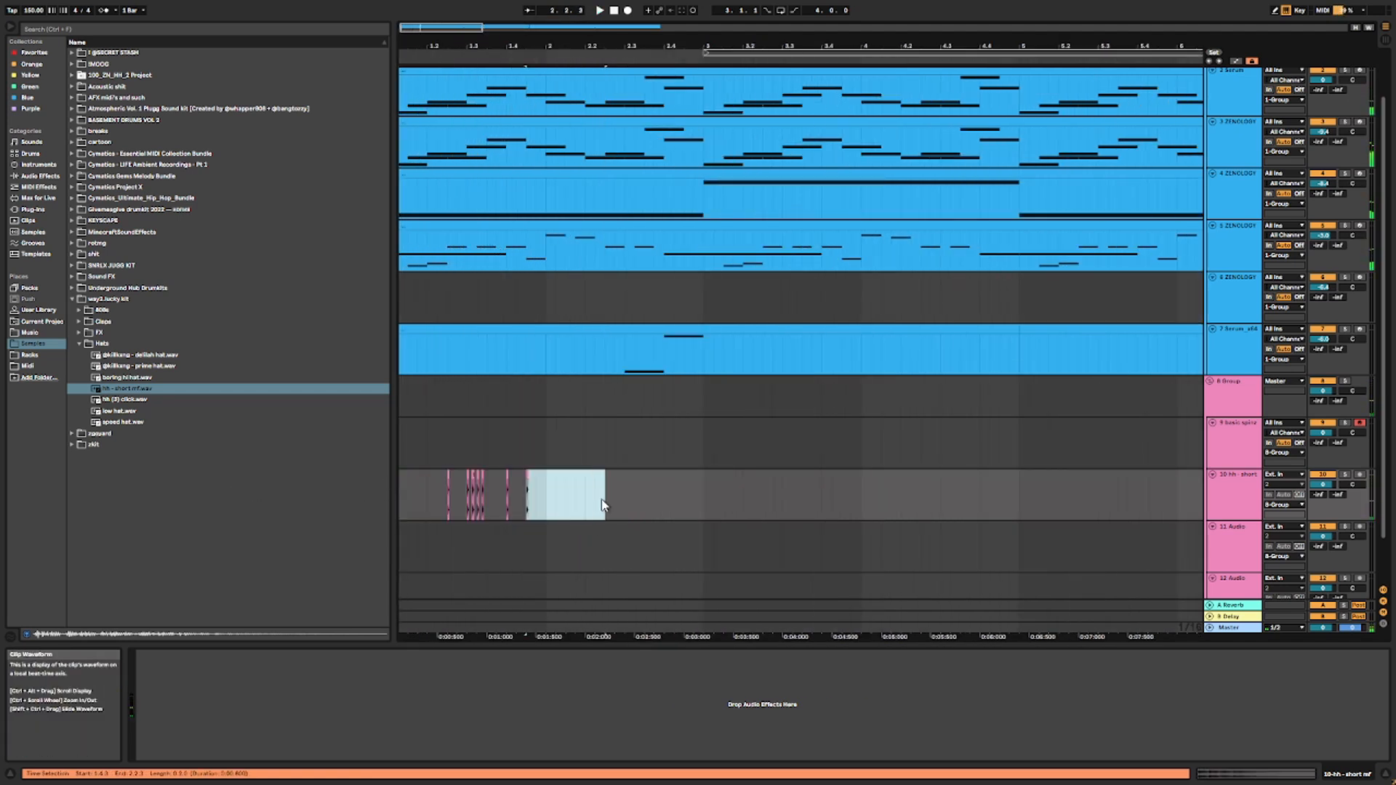
drag(596, 498, 606, 500)
key(ctrl+d)
click(603, 500)
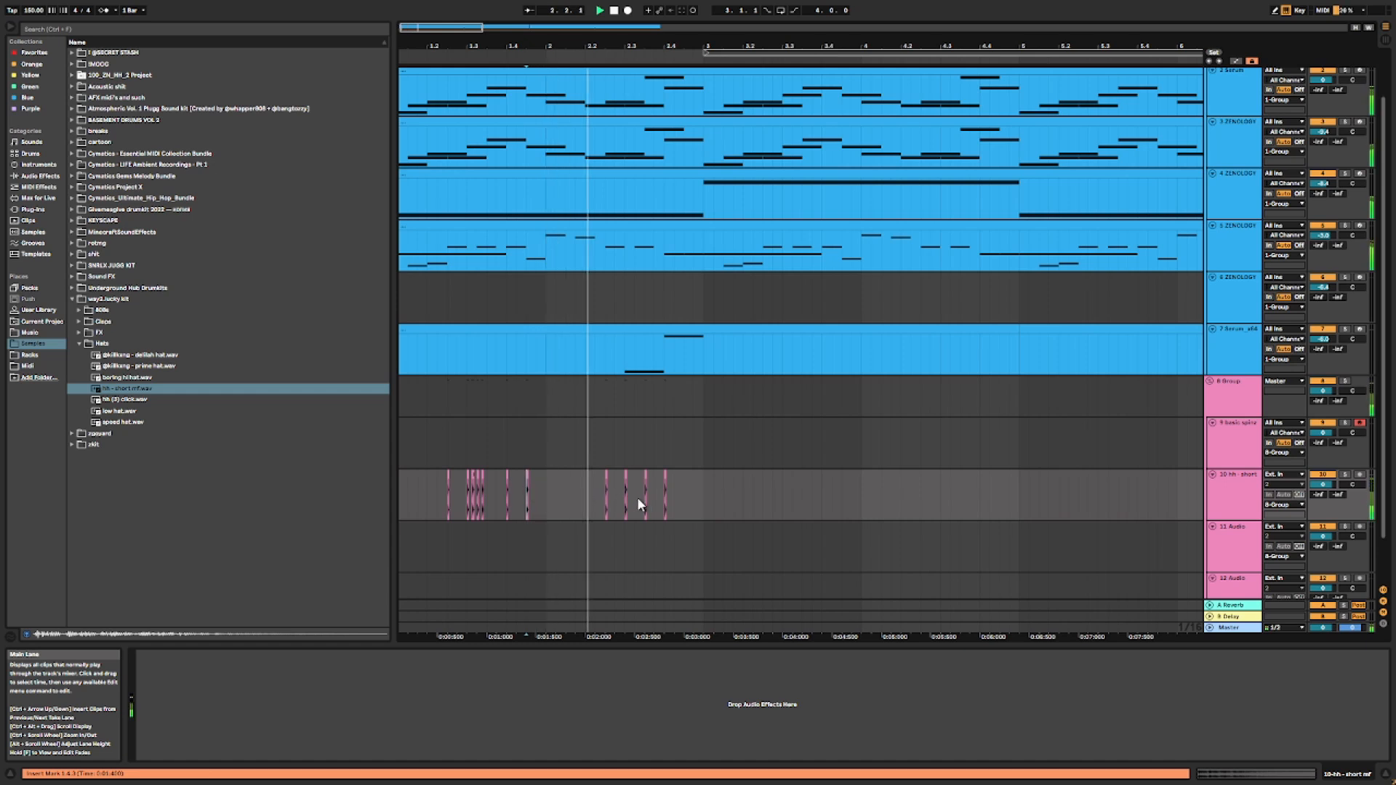
Step: Duplicate the two-bar hat pattern over bars 3 and 4 and play it
scroll(649, 484, down, 5)
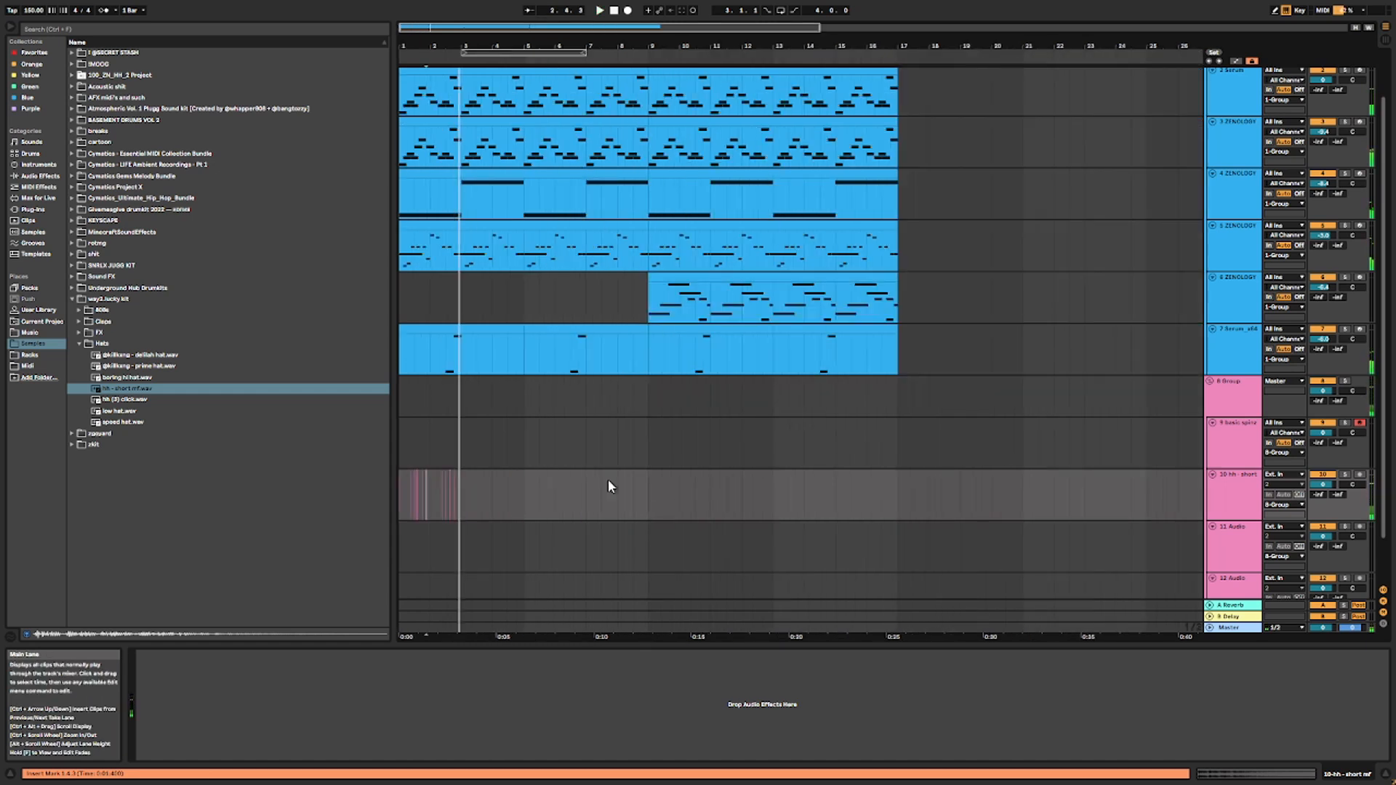
drag(459, 490, 368, 497)
key(space)
key(ctrl+d)
scroll(403, 487, up, 3)
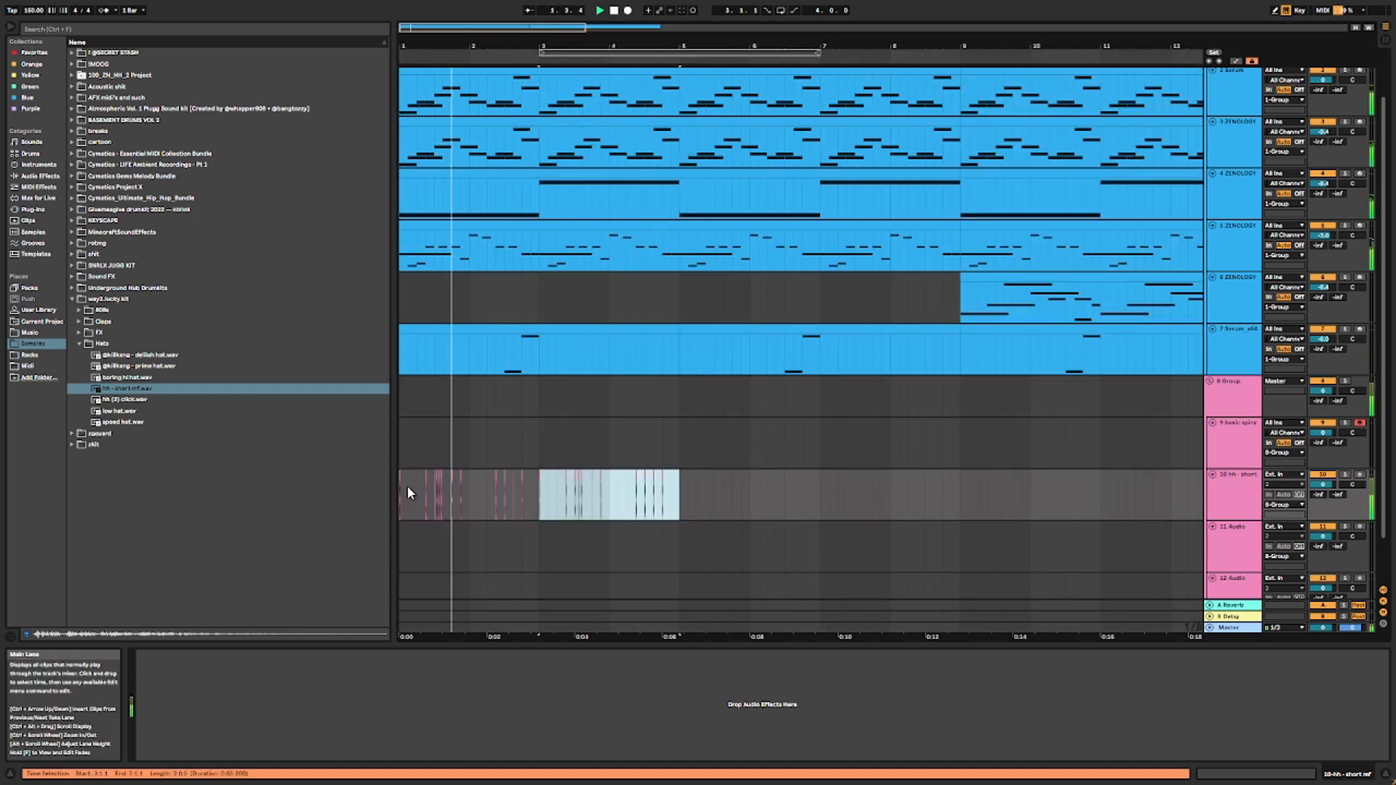
Step: Copy the hat at 4.2.3, paste it at 4.1.4 and play bar 4
scroll(565, 500, up, 3)
click(647, 489)
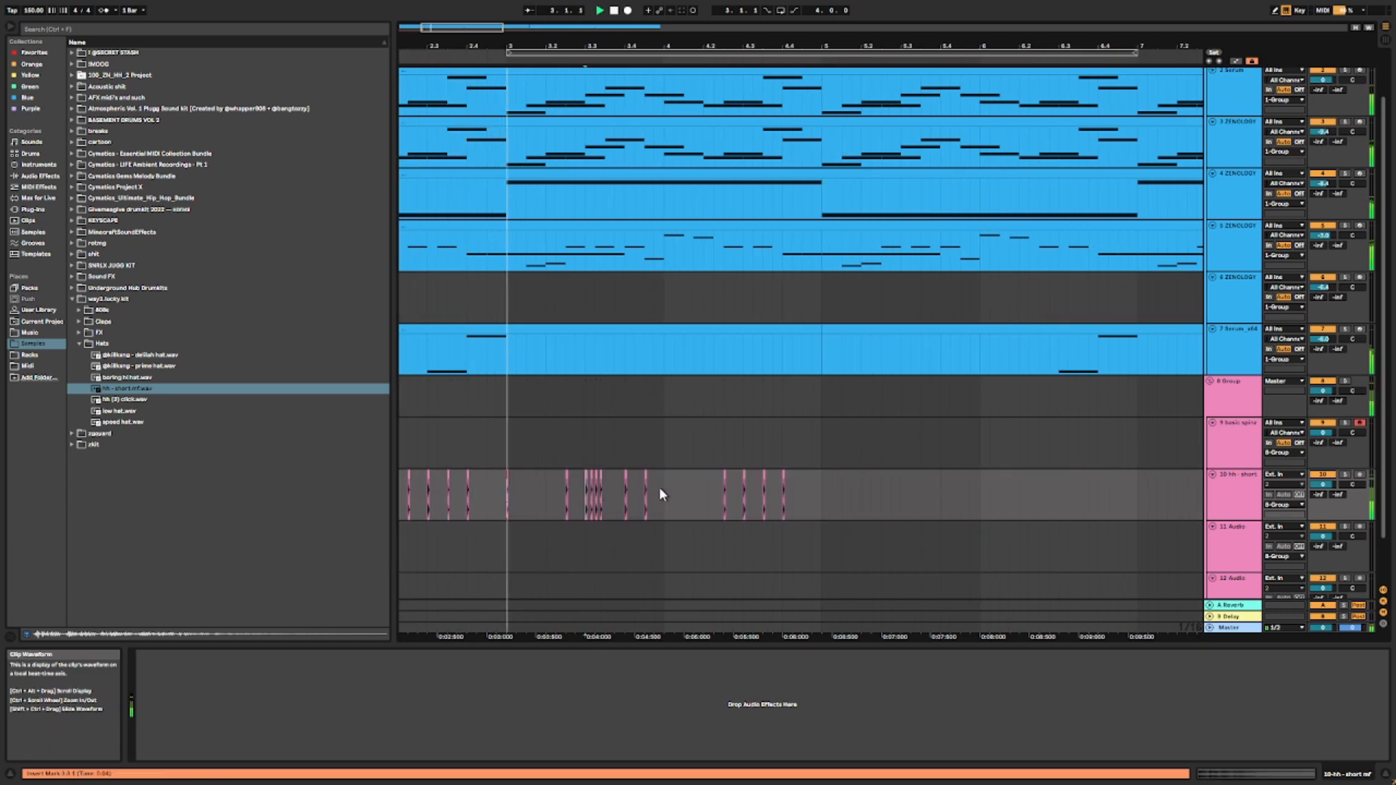
click(724, 473)
key(ctrl+c)
click(693, 479)
key(ctrl+v)
click(678, 483)
key(space)
key(space)
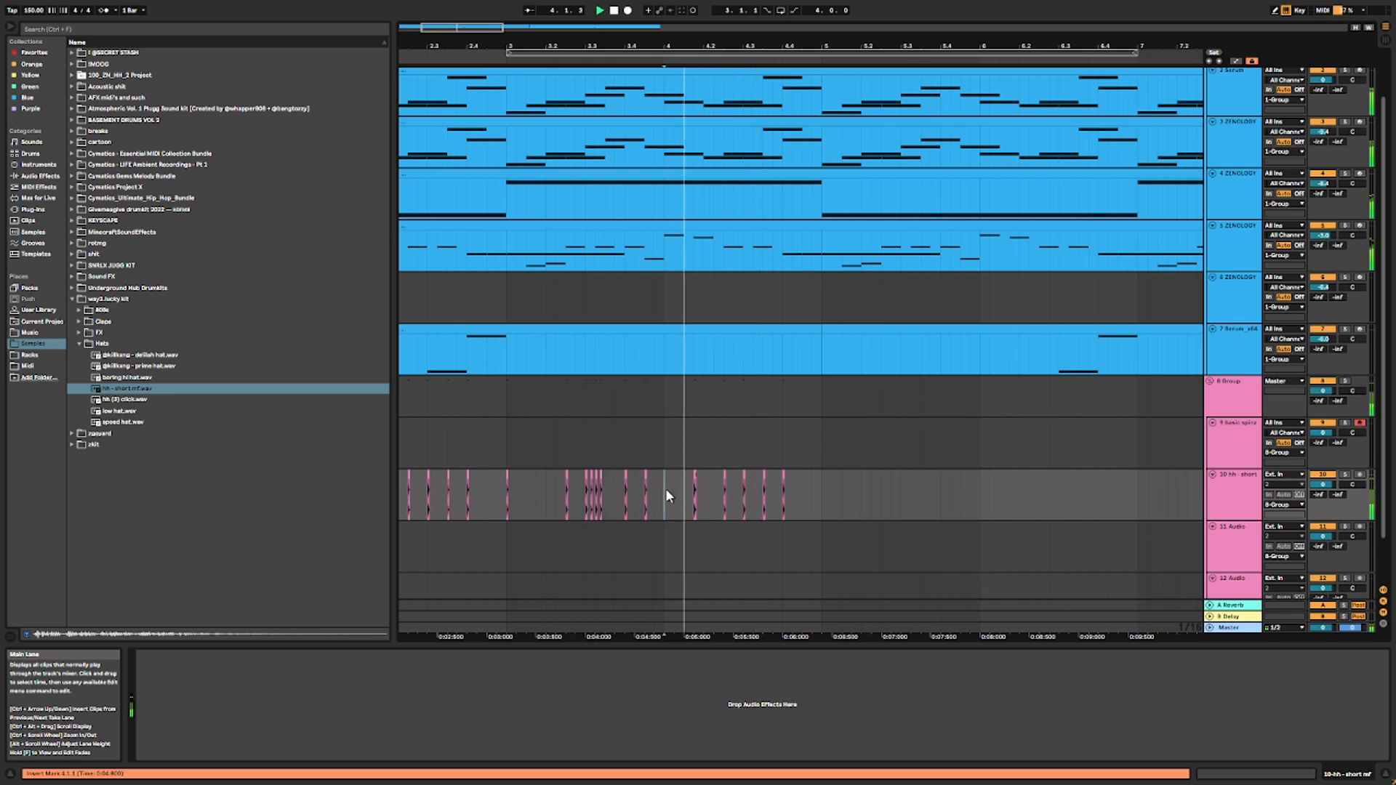
Step: Fill bar 4 with sixteenth-note hats from 4.1.3 to 4.2.3 and play the passage
scroll(663, 484, up, 5)
key(space)
drag(689, 479, 689, 479)
drag(688, 502, 777, 506)
key(ctrl+d)
click(536, 491)
key(space)
key(space)
key(ctrl+d)
key(ctrl+d)
click(525, 490)
key(space)
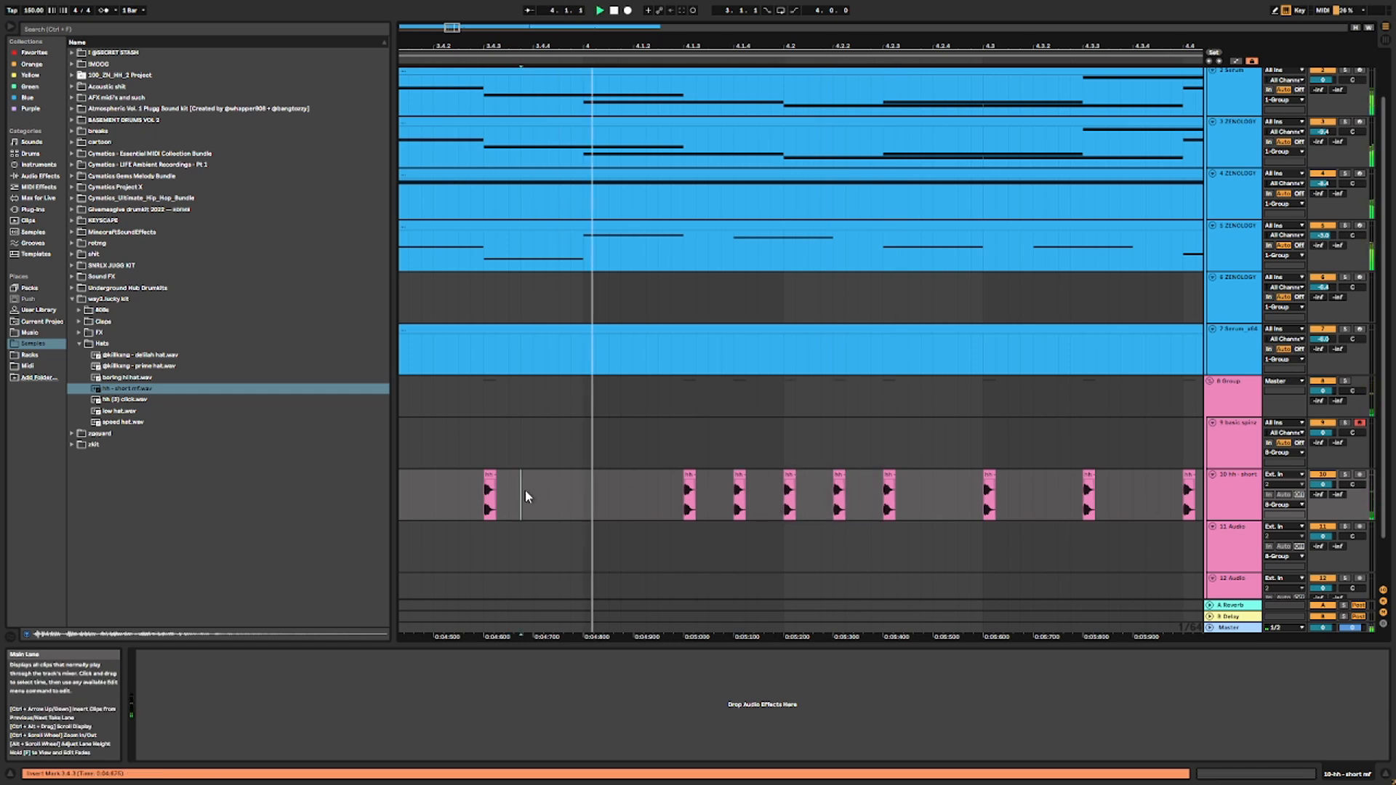
Step: Add a rapid hat roll at the very start of bar 4 by placing a hat there and repeating it
scroll(525, 490, down, 3)
scroll(538, 488, down, 3)
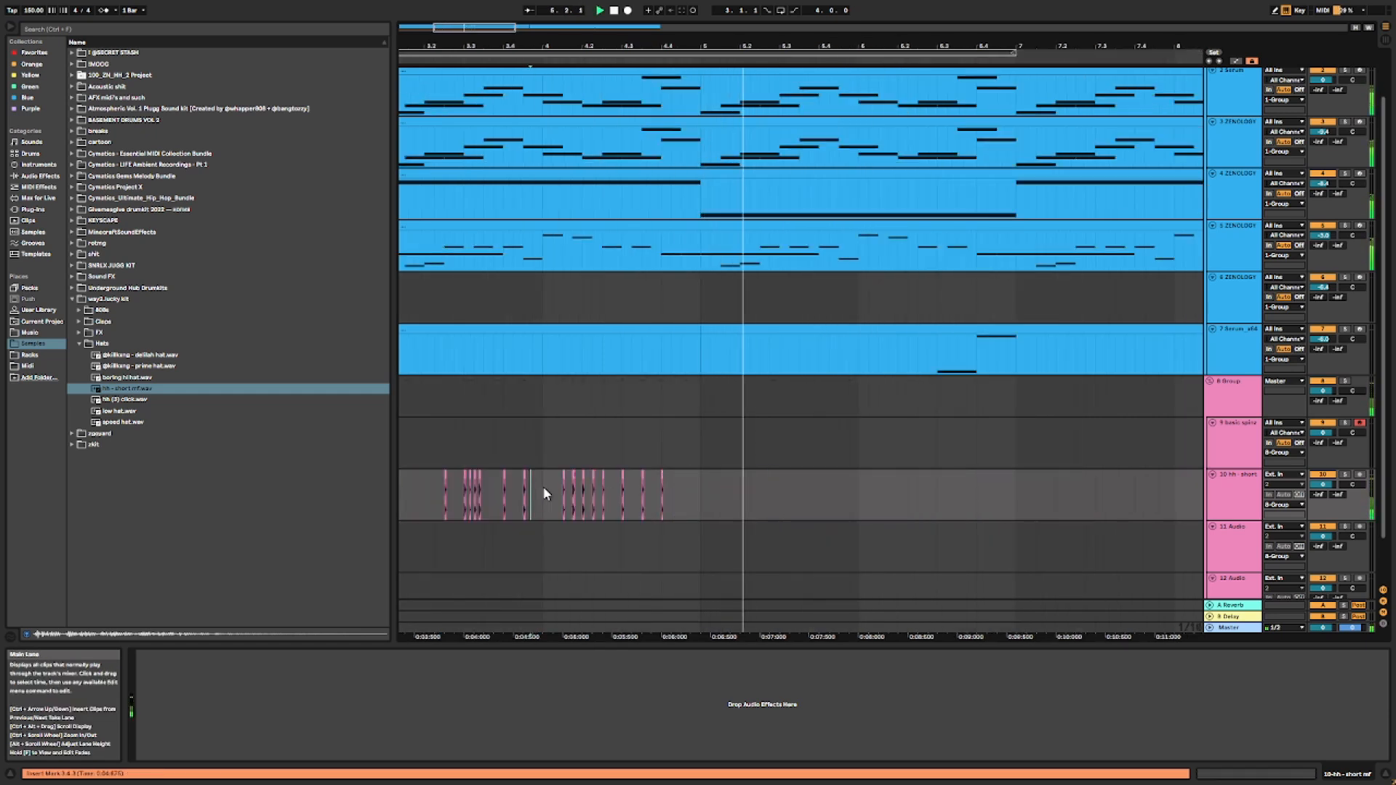
key(space)
click(547, 486)
scroll(547, 486, up, 5)
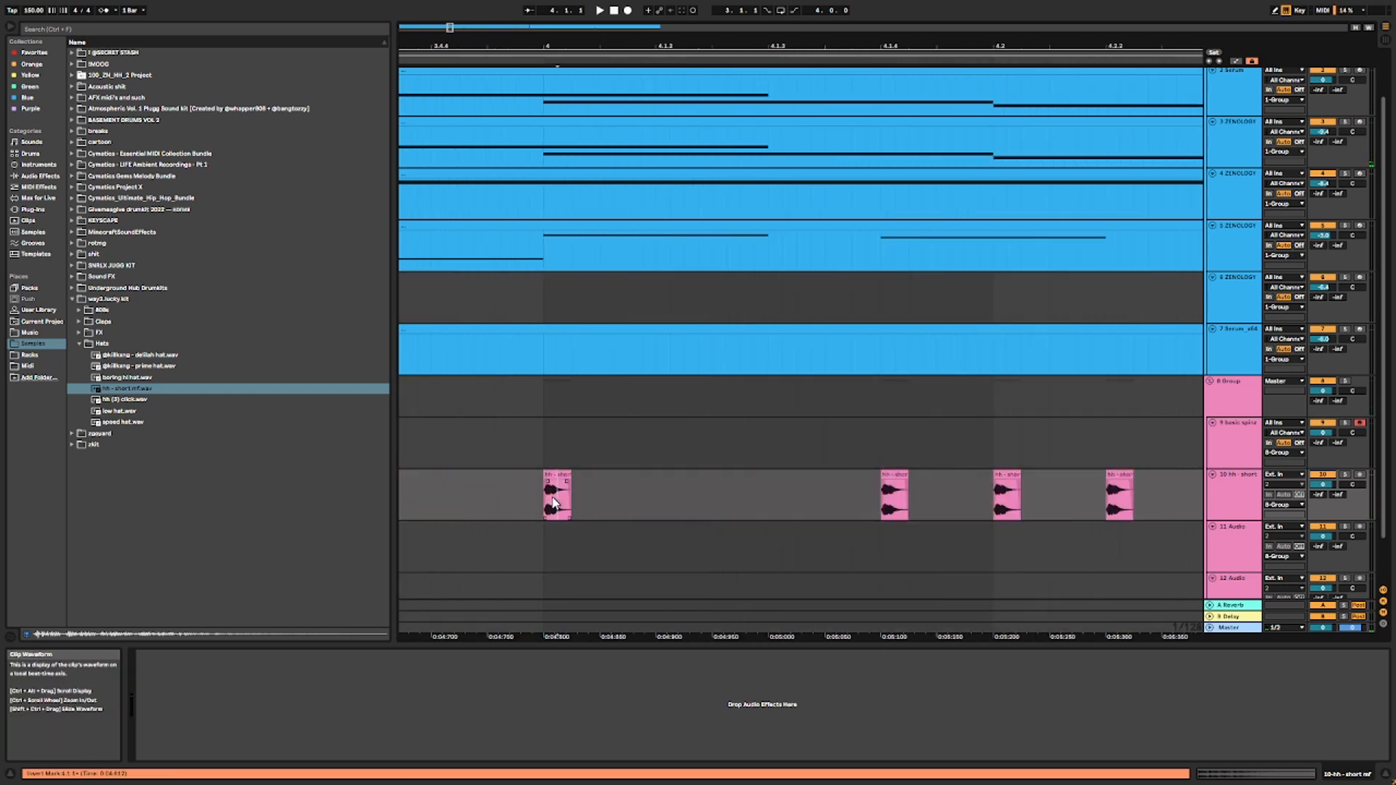
key(ctrl+d)
key(ctrl+d)
scroll(534, 493, down, 8)
Step: Thin out the surplus hats after the bar 4 roll, deleting the one at 4.1.4
click(461, 491)
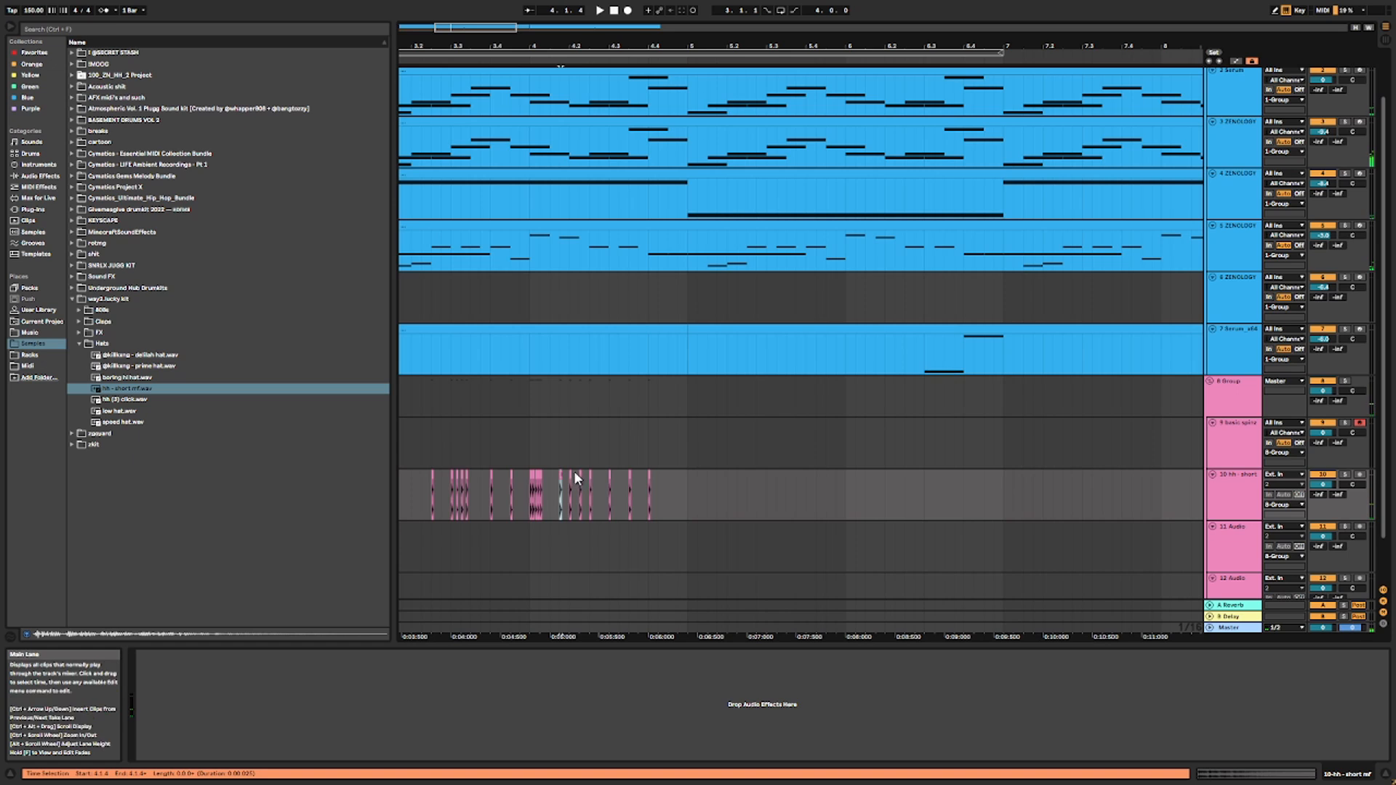
key(Delete)
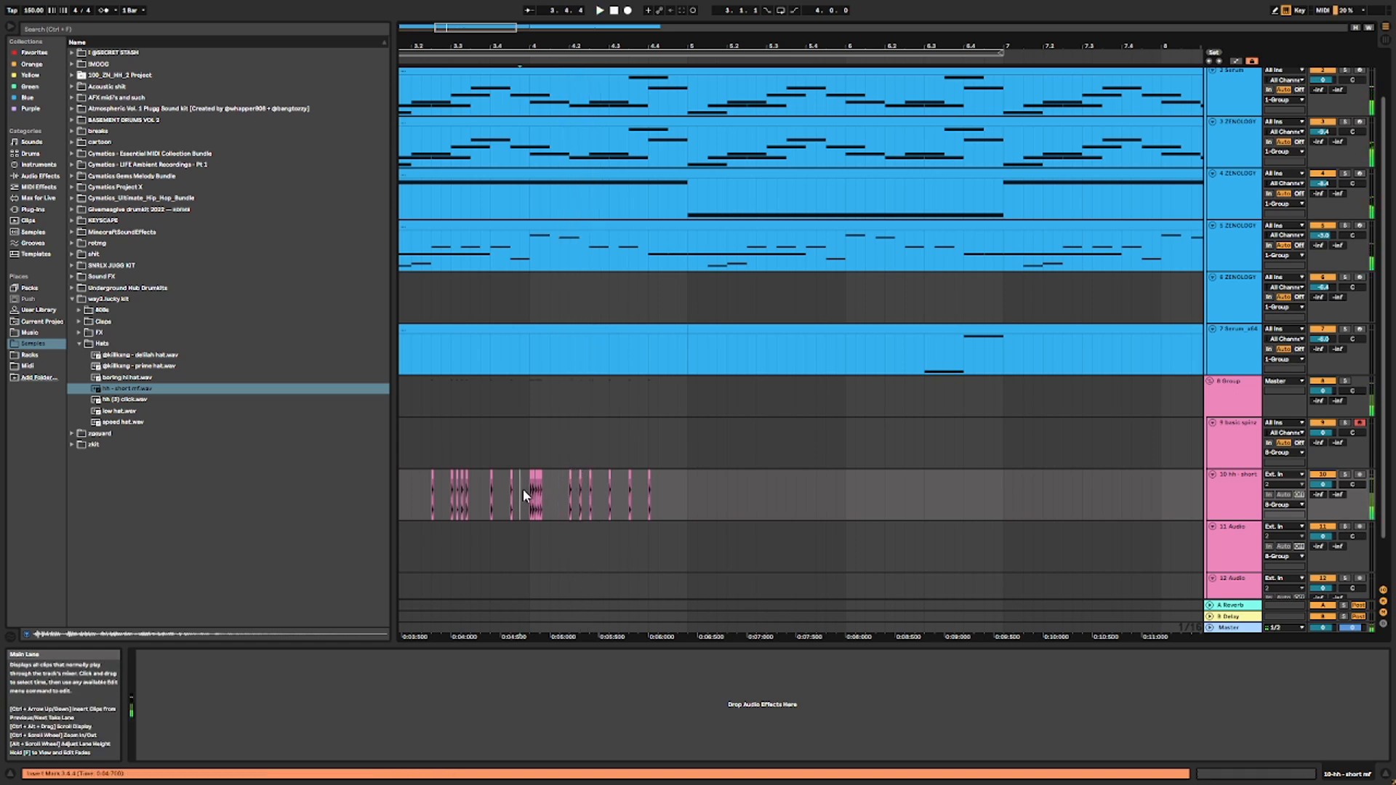
click(580, 479)
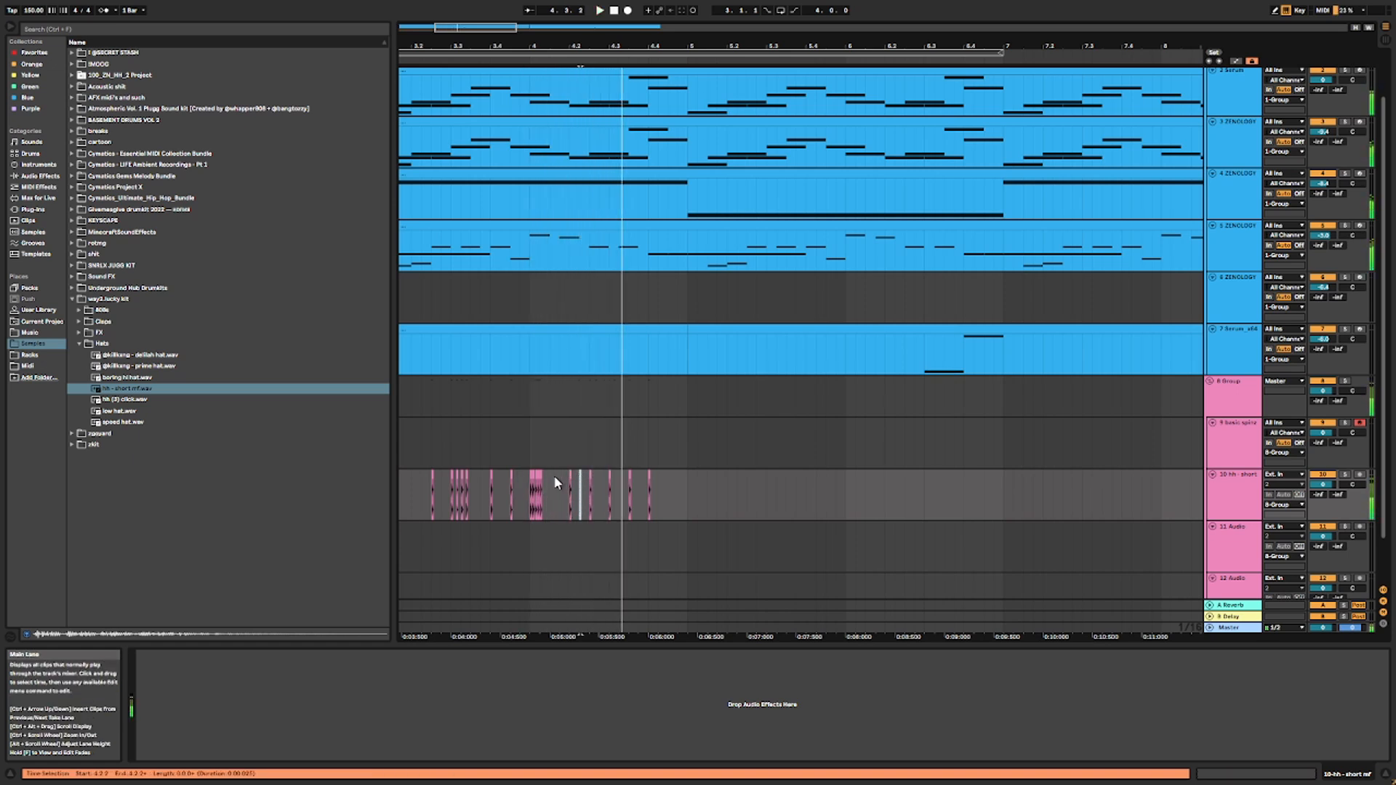
click(647, 480)
Step: Duplicate the four-bar hat pattern over bars 5 to 8
scroll(658, 484, down, 3)
drag(663, 495, 407, 494)
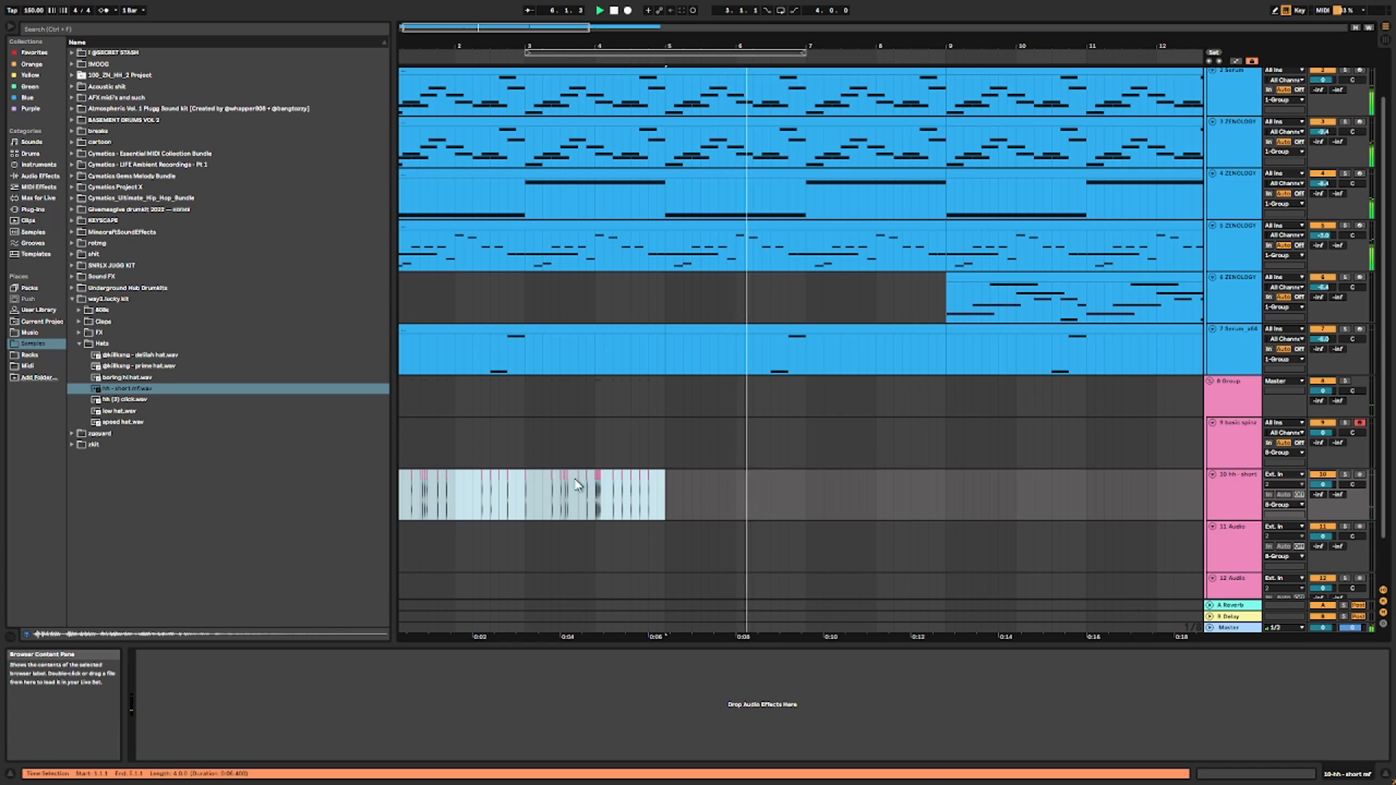
key(ctrl+d)
Step: Audition samples in the drum kit folders and add digital clapskii (14).wav to track 11 in bar 1
scroll(1236, 485, down, 1)
click(114, 368)
click(79, 343)
click(80, 321)
click(79, 321)
click(83, 332)
click(129, 379)
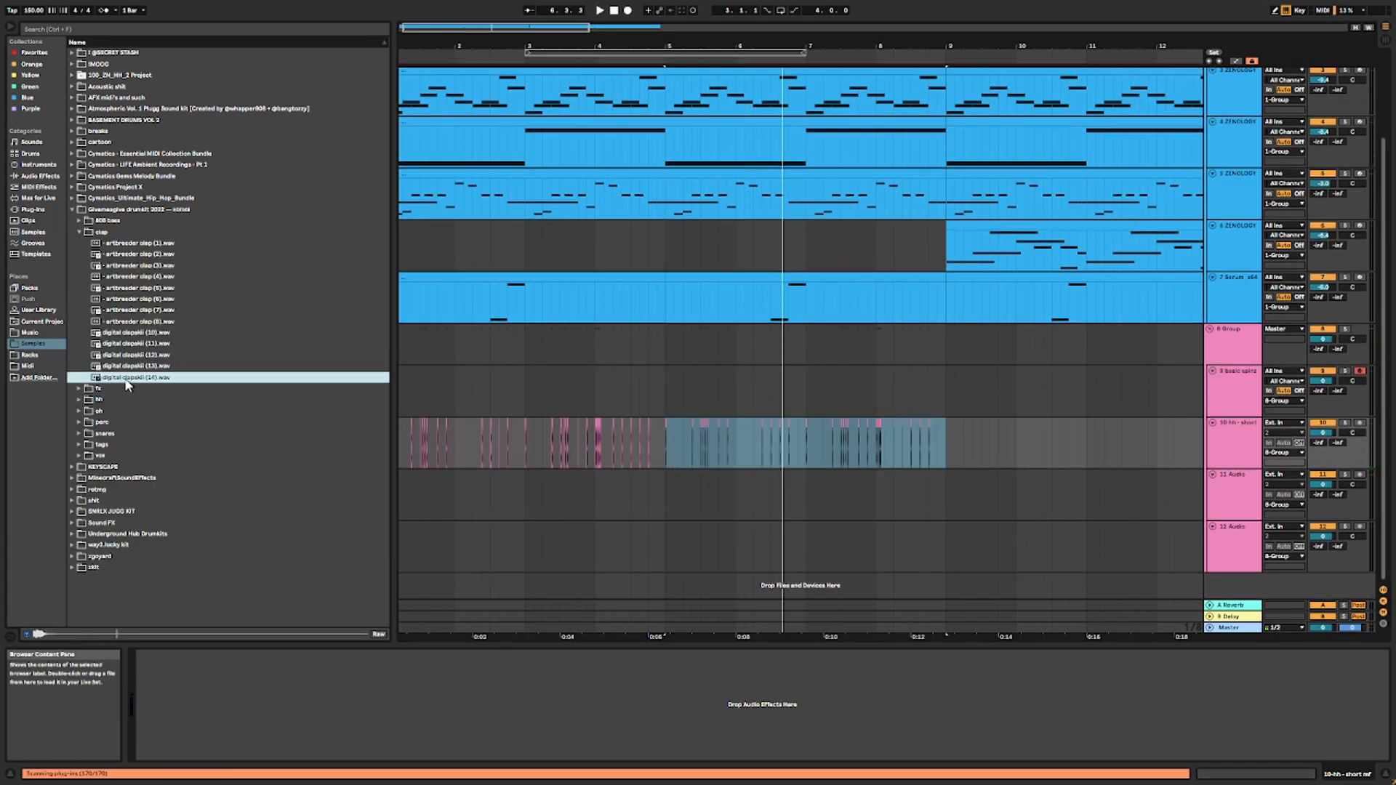
drag(114, 380, 477, 480)
drag(400, 511, 409, 512)
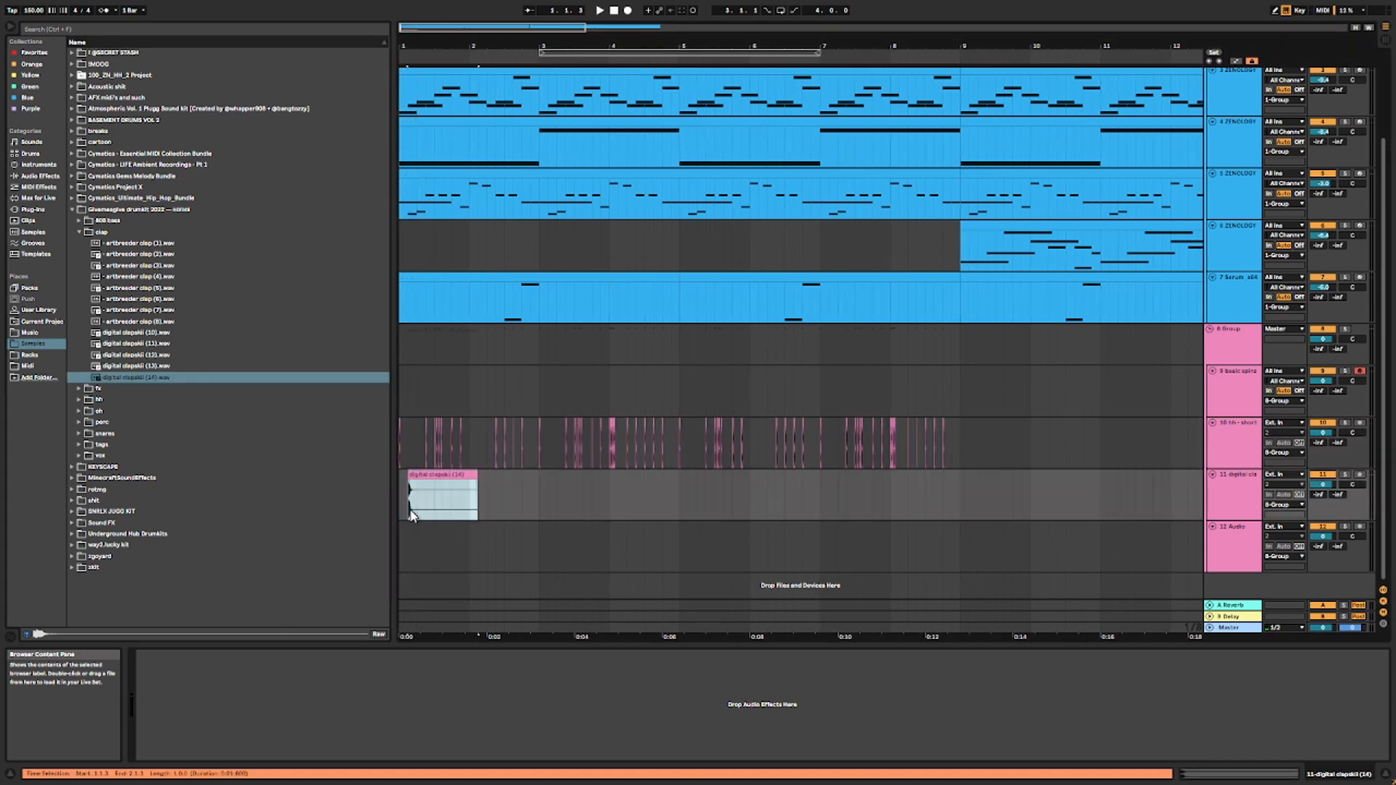
Step: Move the clap clip so it starts on beat 1.3 and play from bar 1
scroll(399, 504, down, 5)
scroll(400, 504, up, 5)
click(432, 492)
drag(472, 474, 602, 482)
drag(602, 479, 613, 481)
drag(573, 486, 402, 486)
key(space)
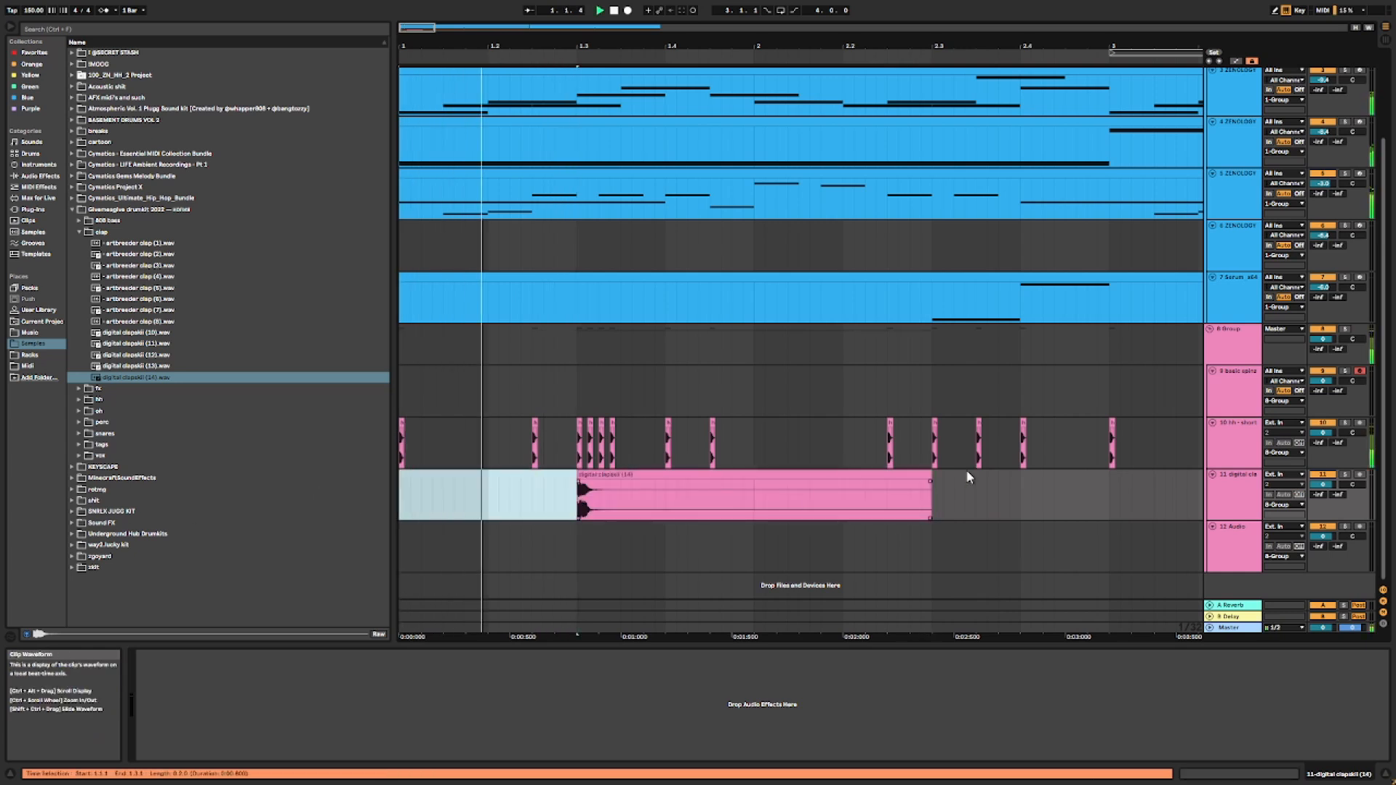
Step: Play the one-bar clap clip from the start and duplicate it to beat 2.3
click(927, 476)
drag(928, 479, 917, 482)
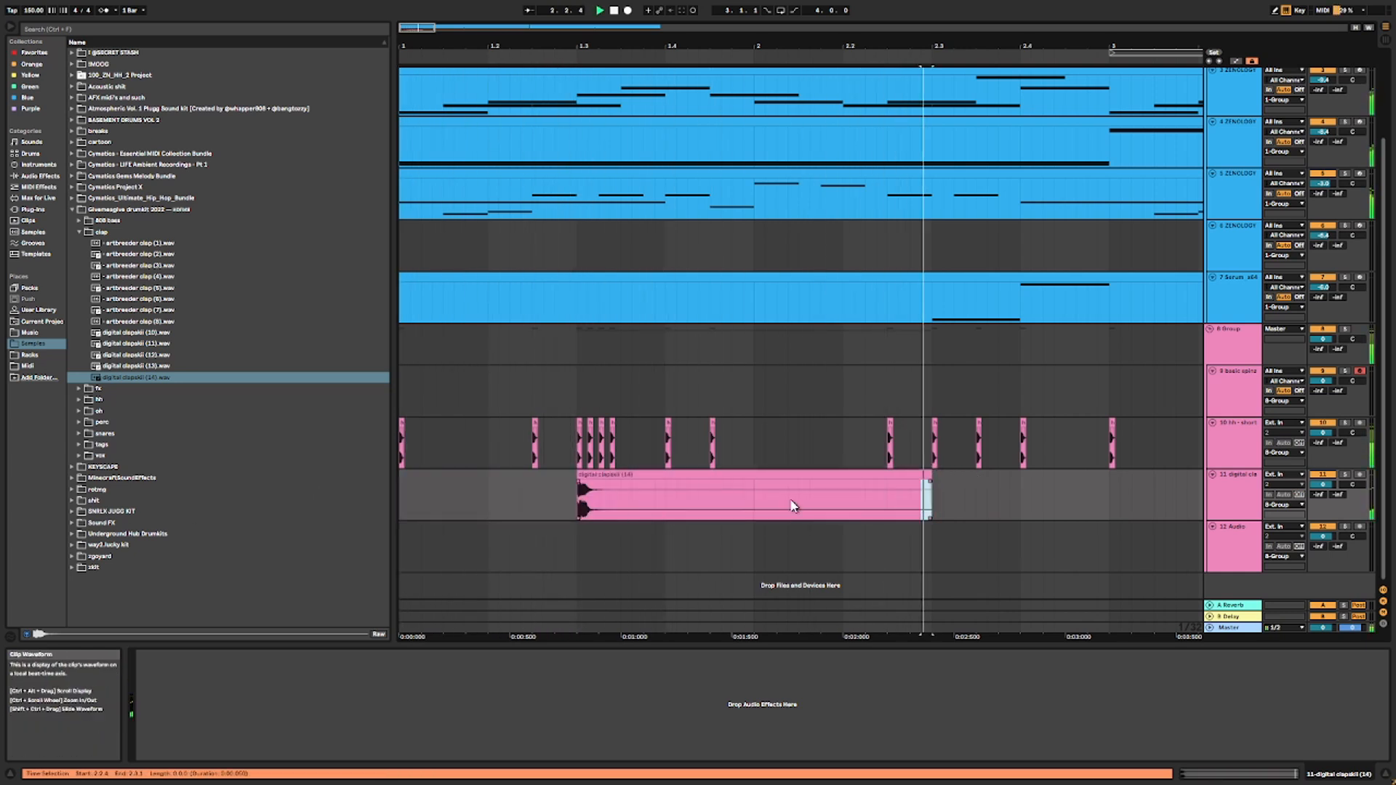
drag(754, 502, 217, 480)
key(space)
click(683, 474)
key(ctrl+d)
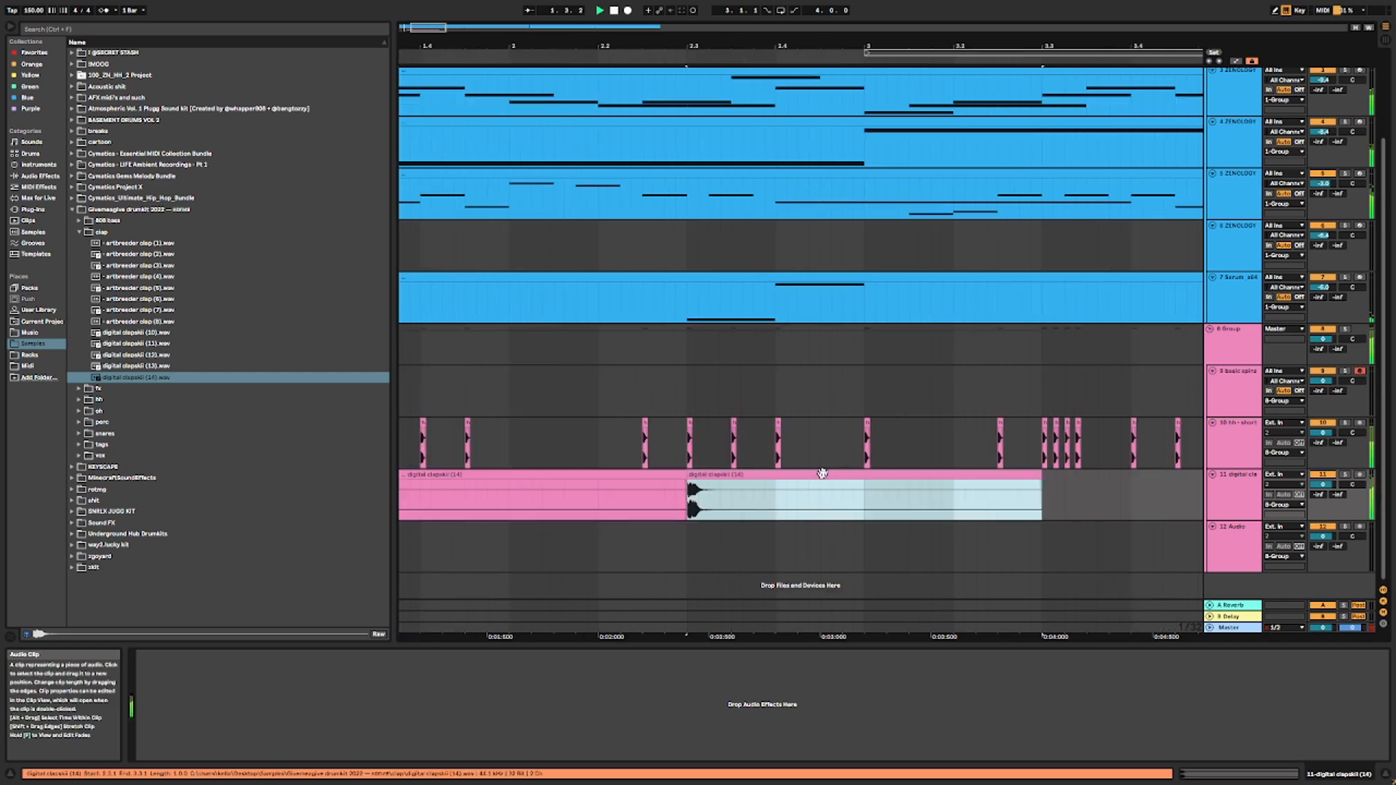
Step: Duplicate the one-bar clap clip on track 11 six more times, through the clap in bar 8
scroll(797, 476, down, 5)
key(ctrl+d)
key(ctrl+d)
key(ctrl+d)
key(ctrl+d)
key(ctrl+d)
key(ctrl+d)
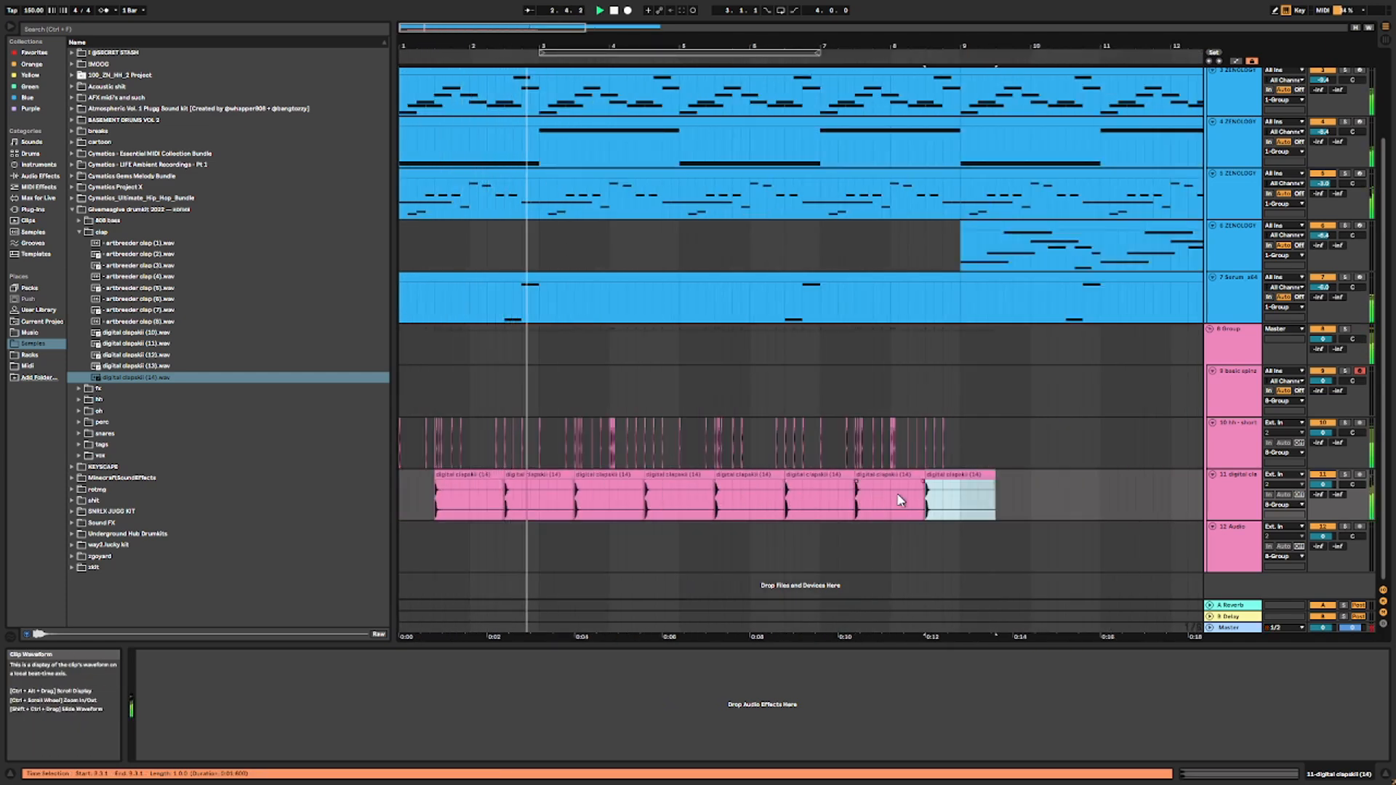
Step: Insert another empty audio track below track 12
click(1242, 495)
click(1231, 534)
key(ctrl+t)
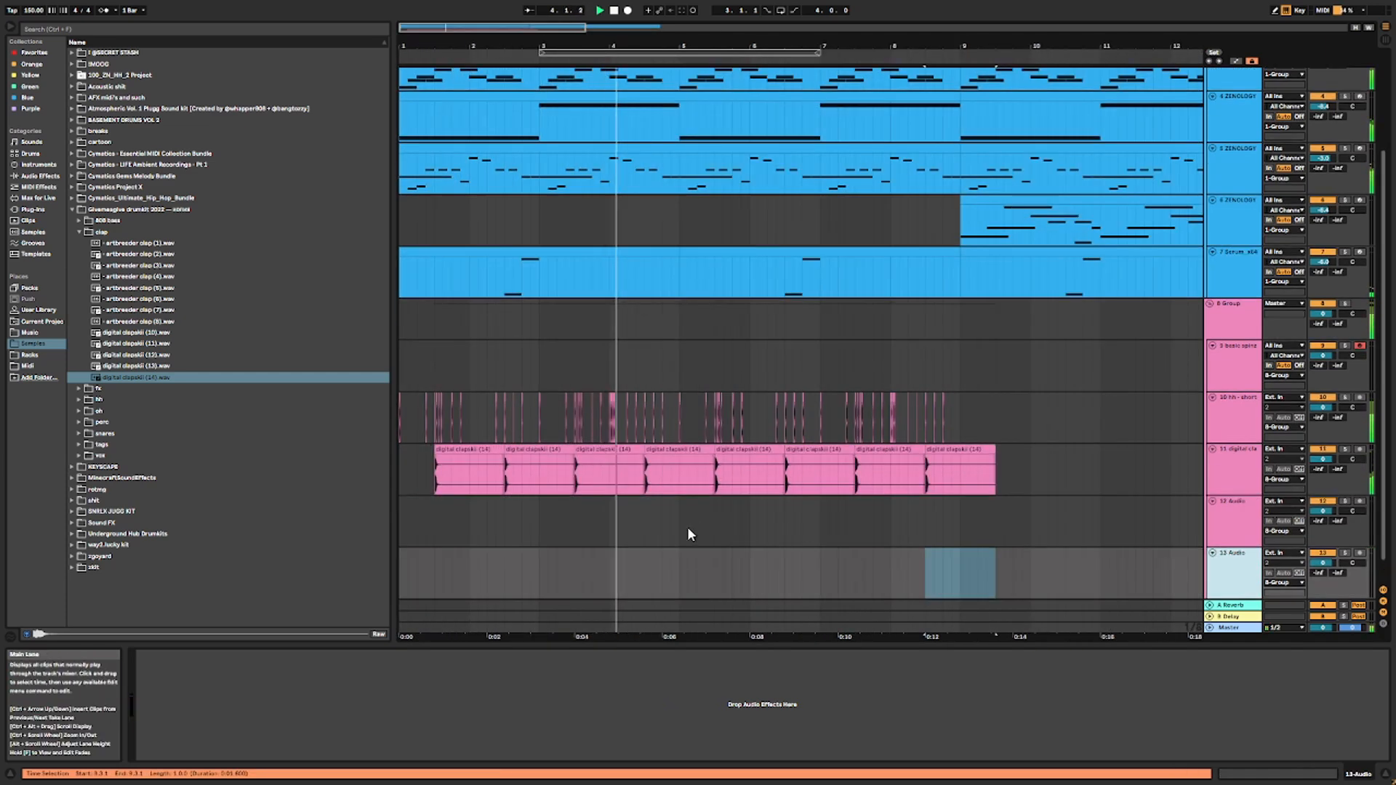
scroll(688, 530, down, 1)
Step: Place clap [3] fat.wav on track 12 at beat 1.3 and lower that track's volume during playback
click(100, 267)
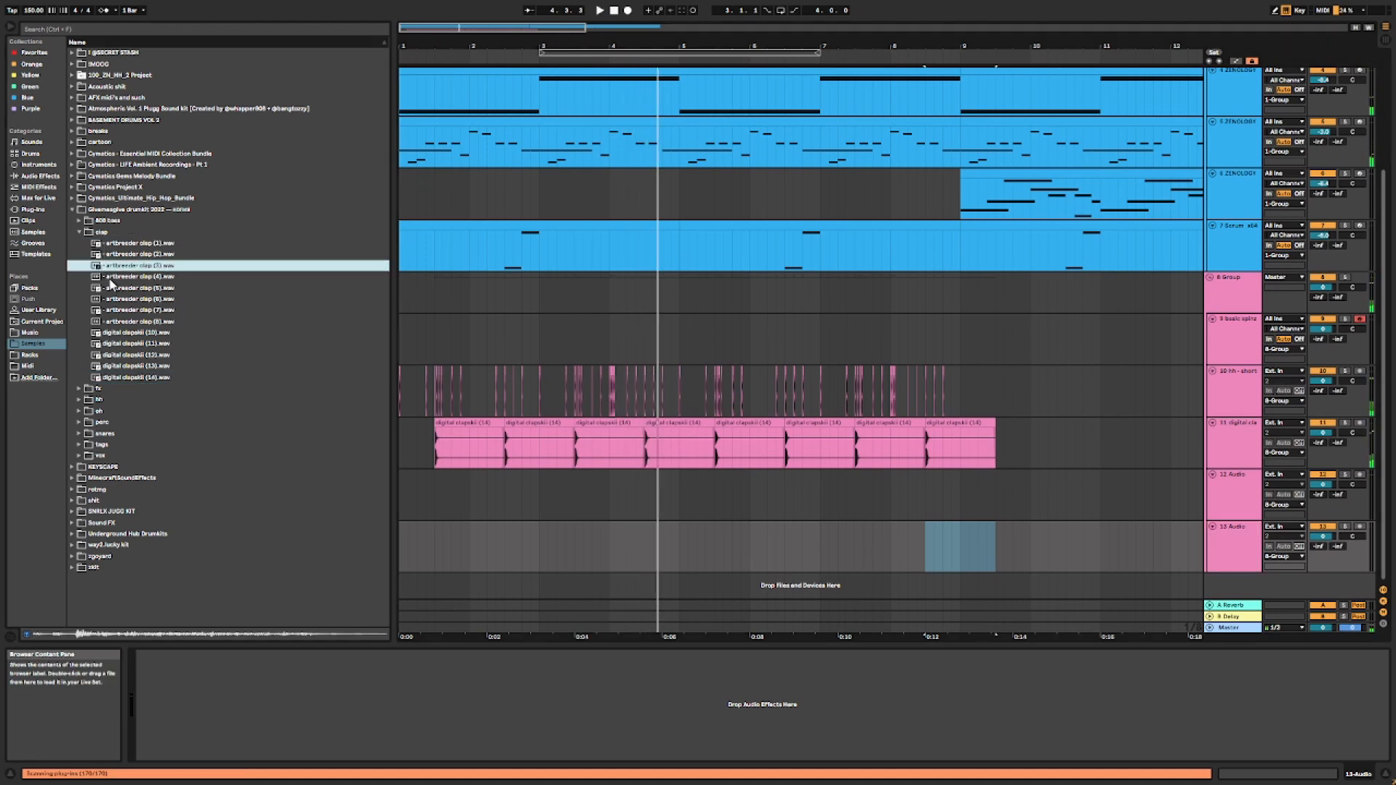
click(79, 233)
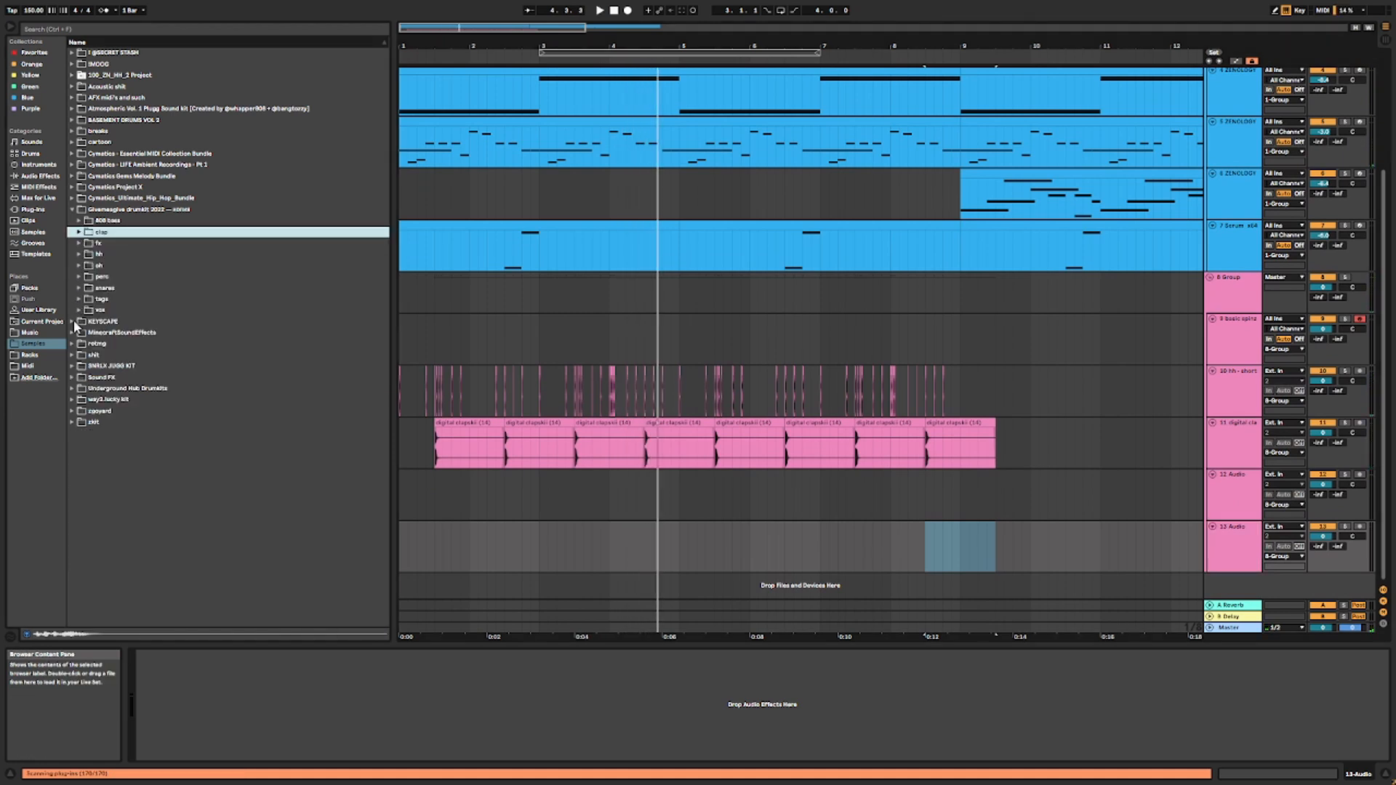
drag(131, 355, 327, 507)
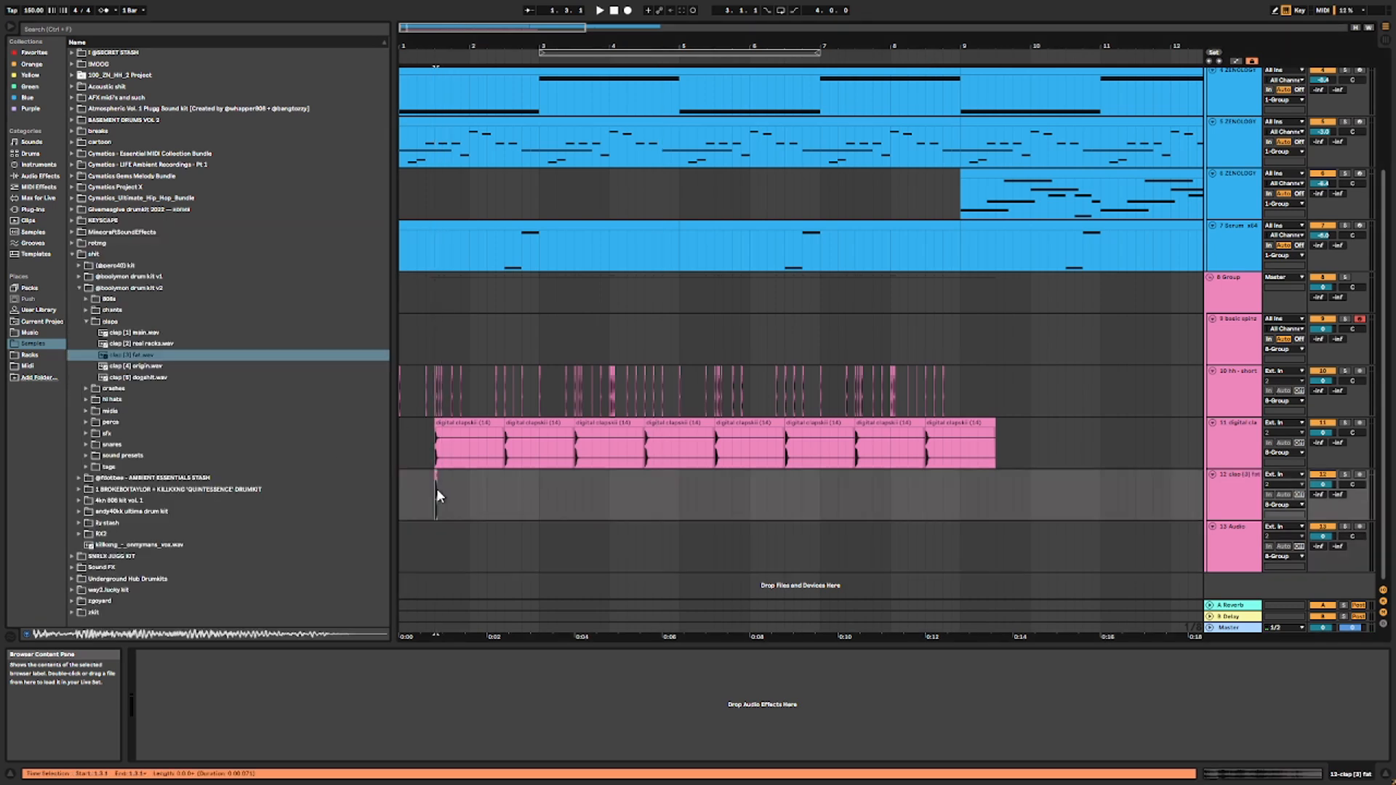
key(space)
drag(1323, 484, 1322, 499)
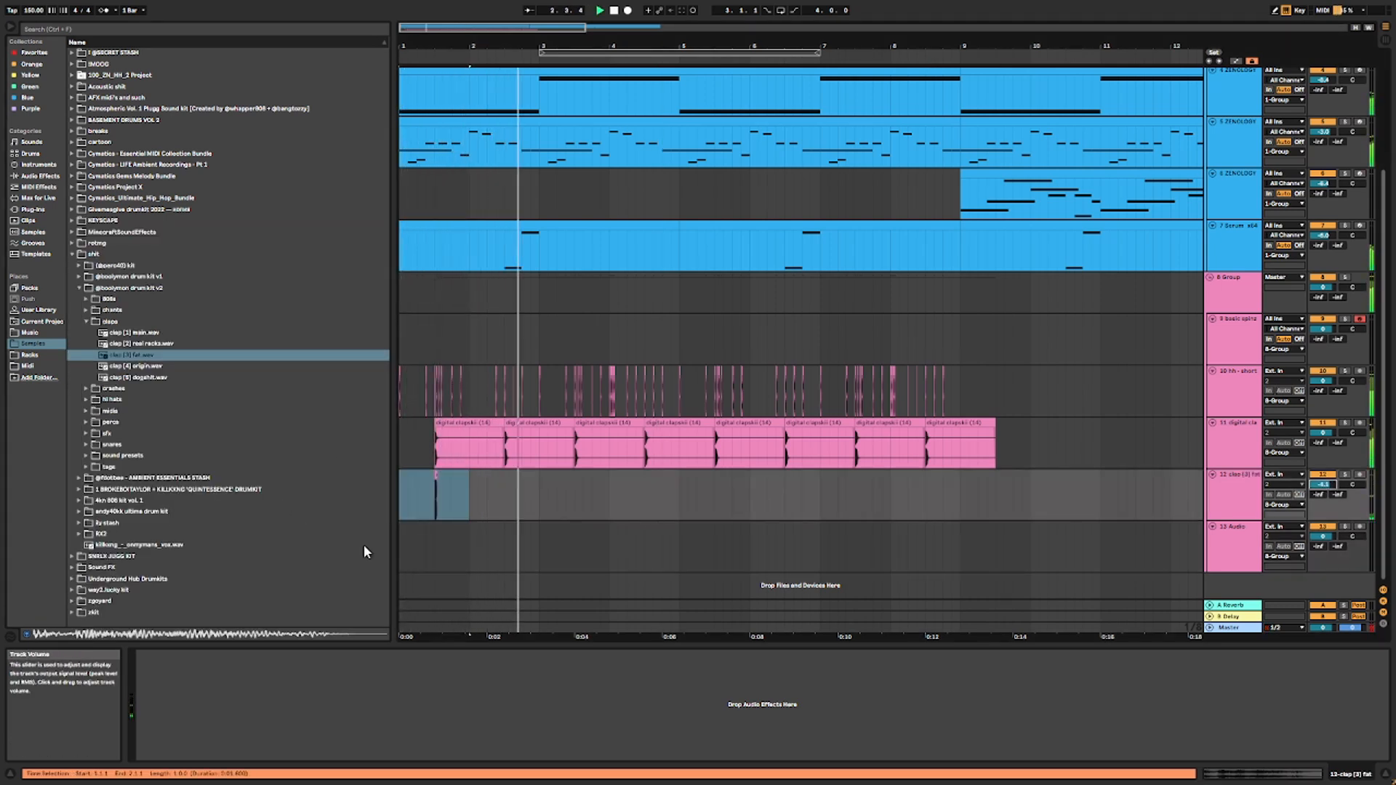
Step: Duplicate the one-bar clap section on track 12 through bar 8 and lower the volume of clap track 11
key(ctrl+d)
key(ctrl+d)
key(ctrl+d)
key(ctrl+d)
key(ctrl+d)
key(ctrl+d)
key(ctrl+d)
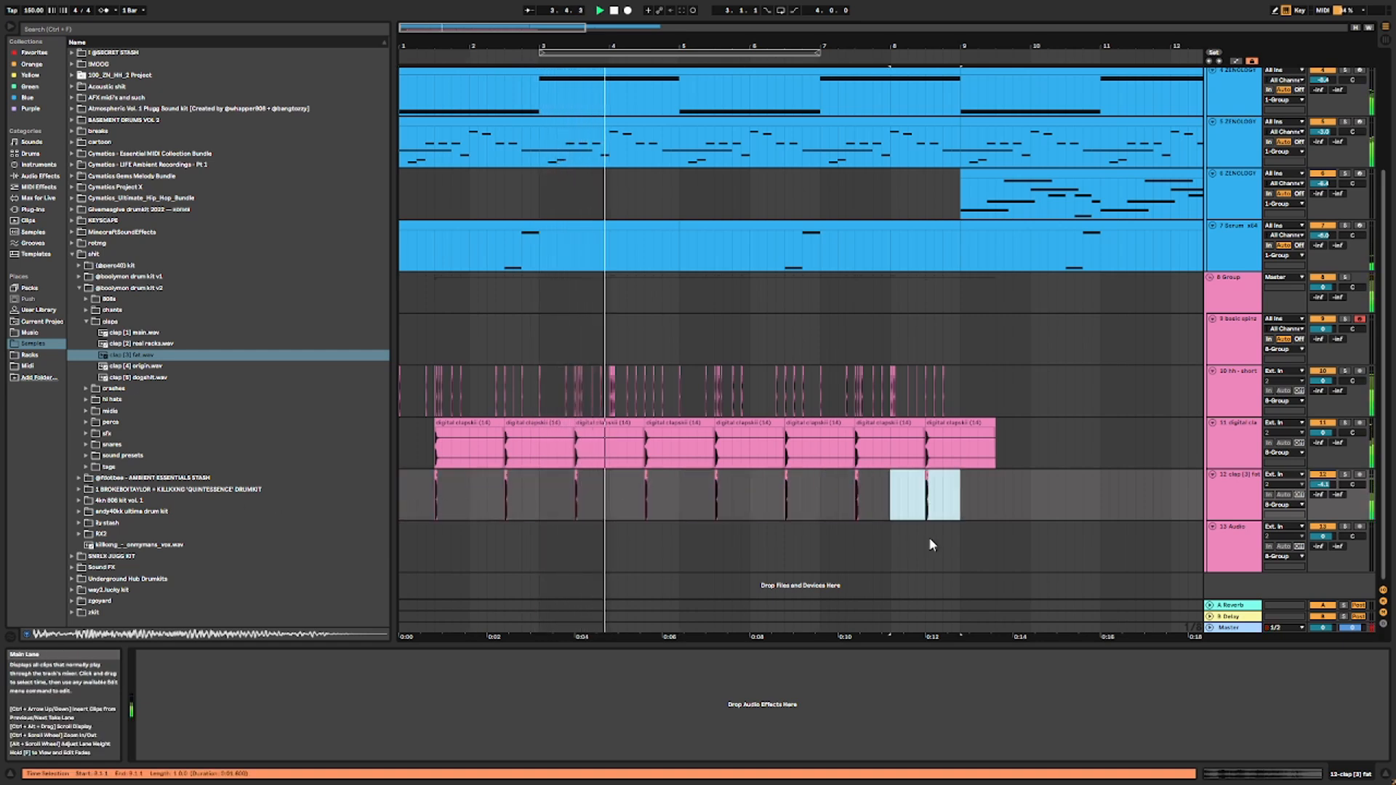
drag(1322, 432, 1323, 437)
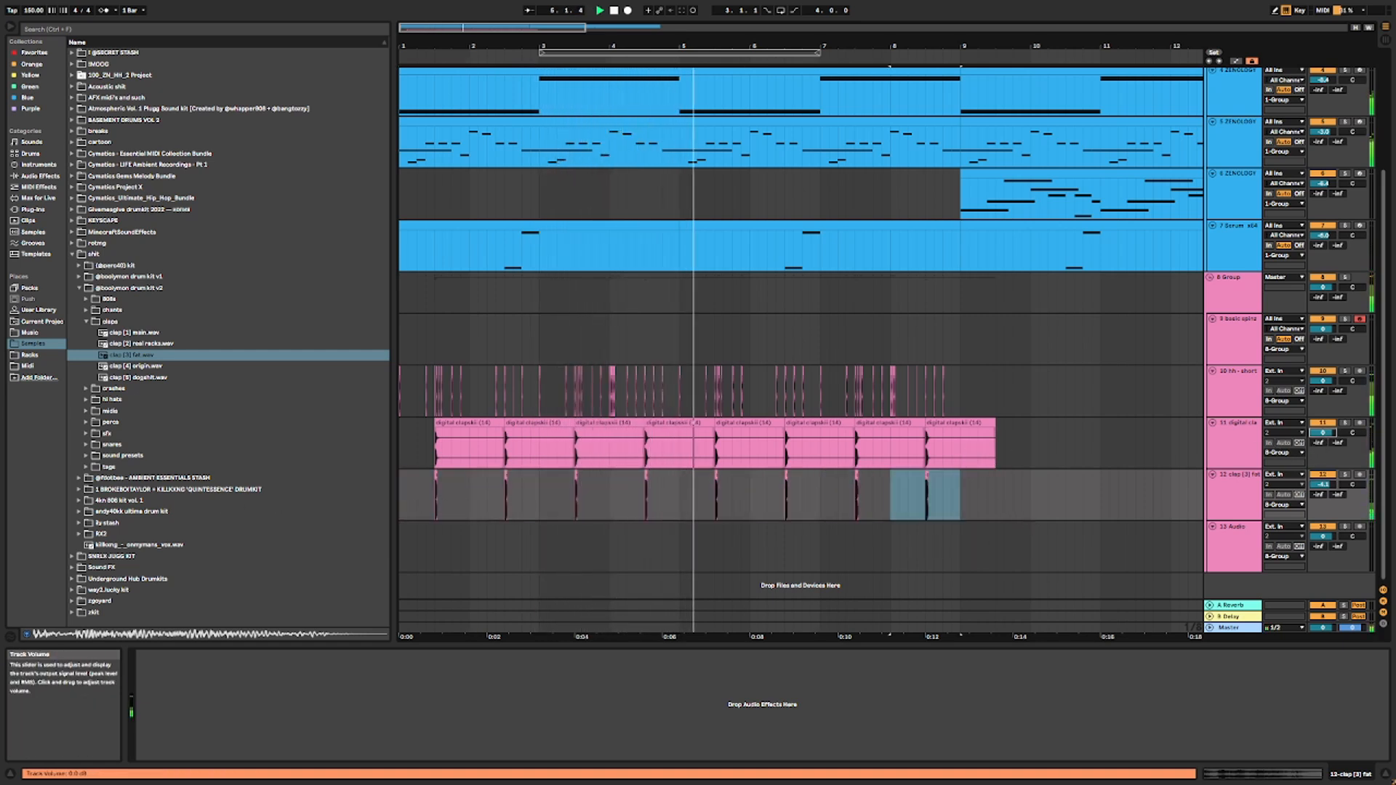
Step: Audition the kit's snare samples, place snare [5] dark.wav on track 13 at beat 1.3.3 and play it
click(1240, 529)
click(86, 320)
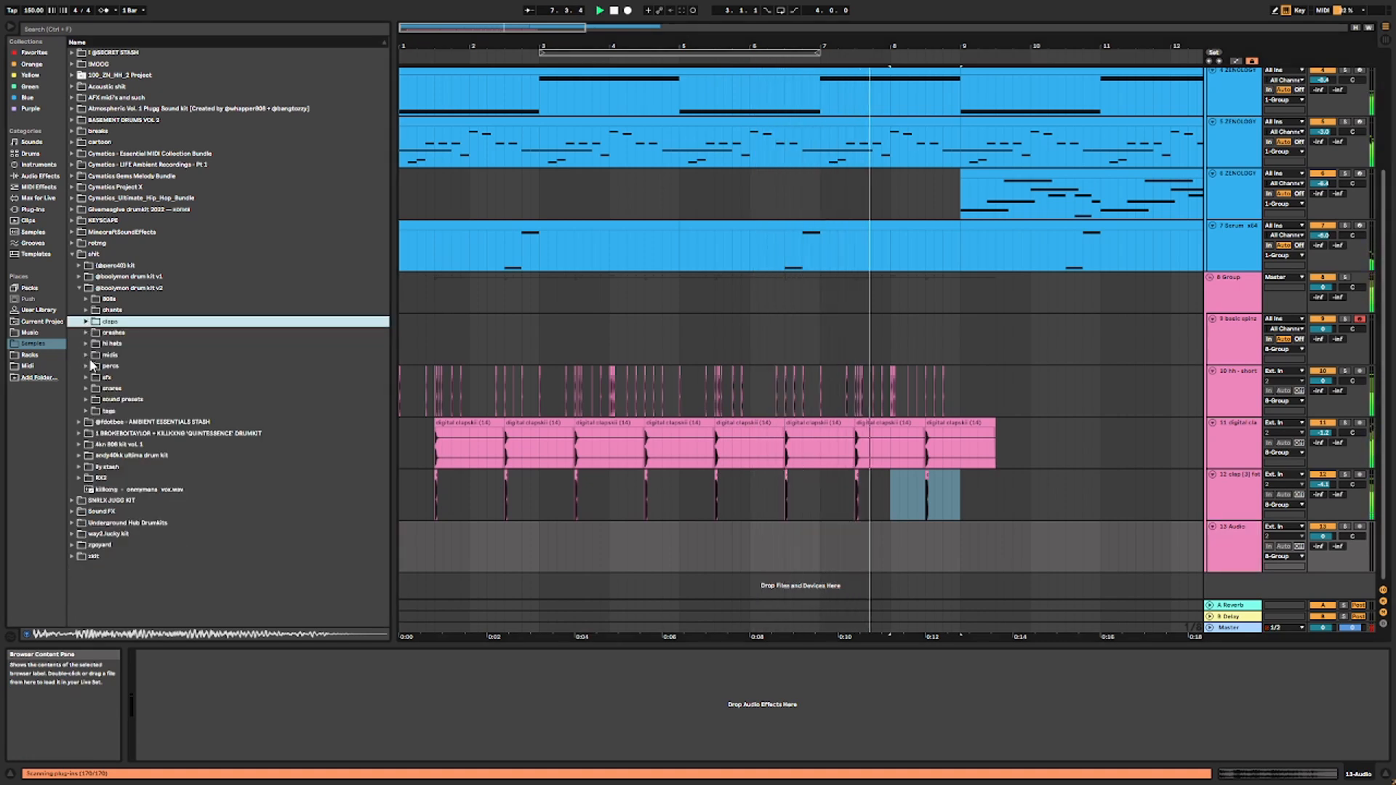
click(85, 390)
click(96, 399)
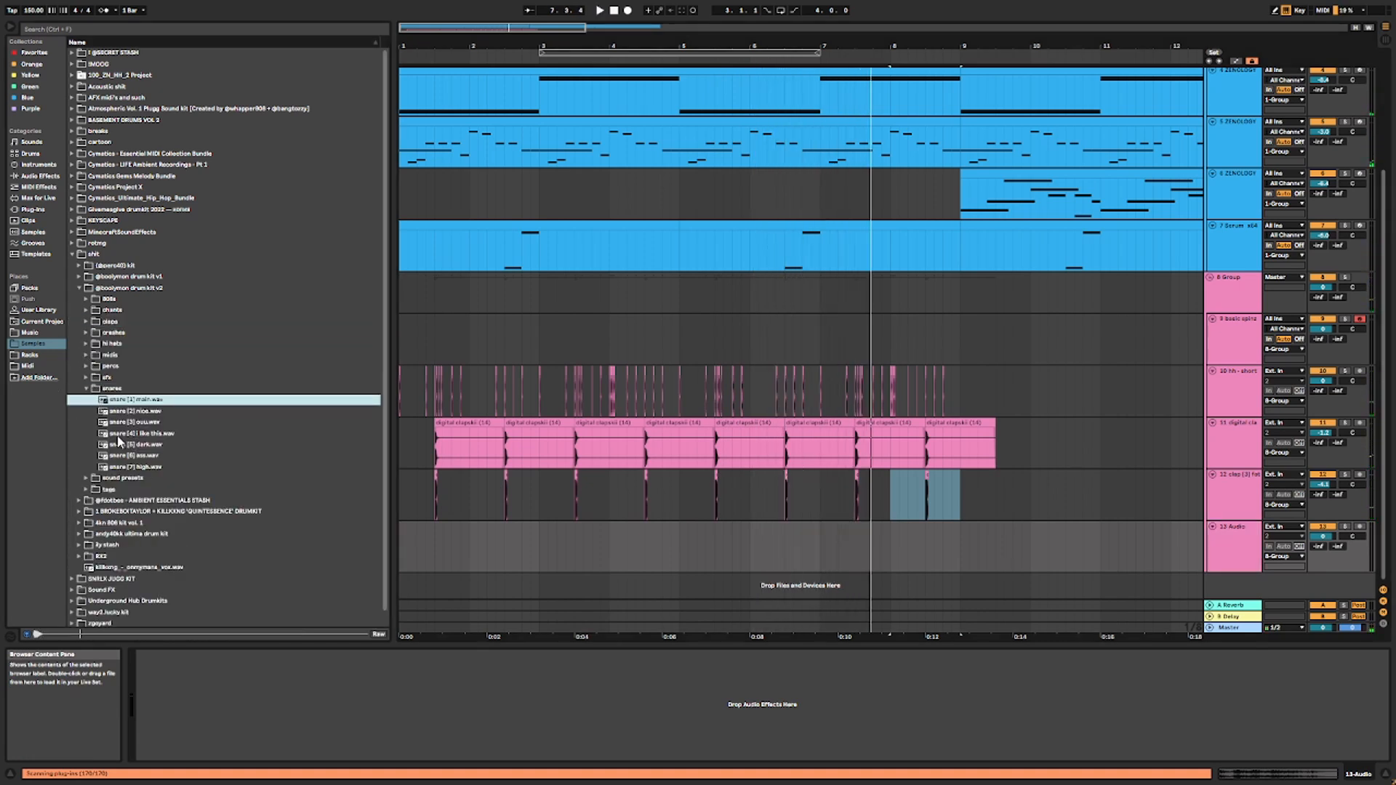
click(120, 434)
click(115, 445)
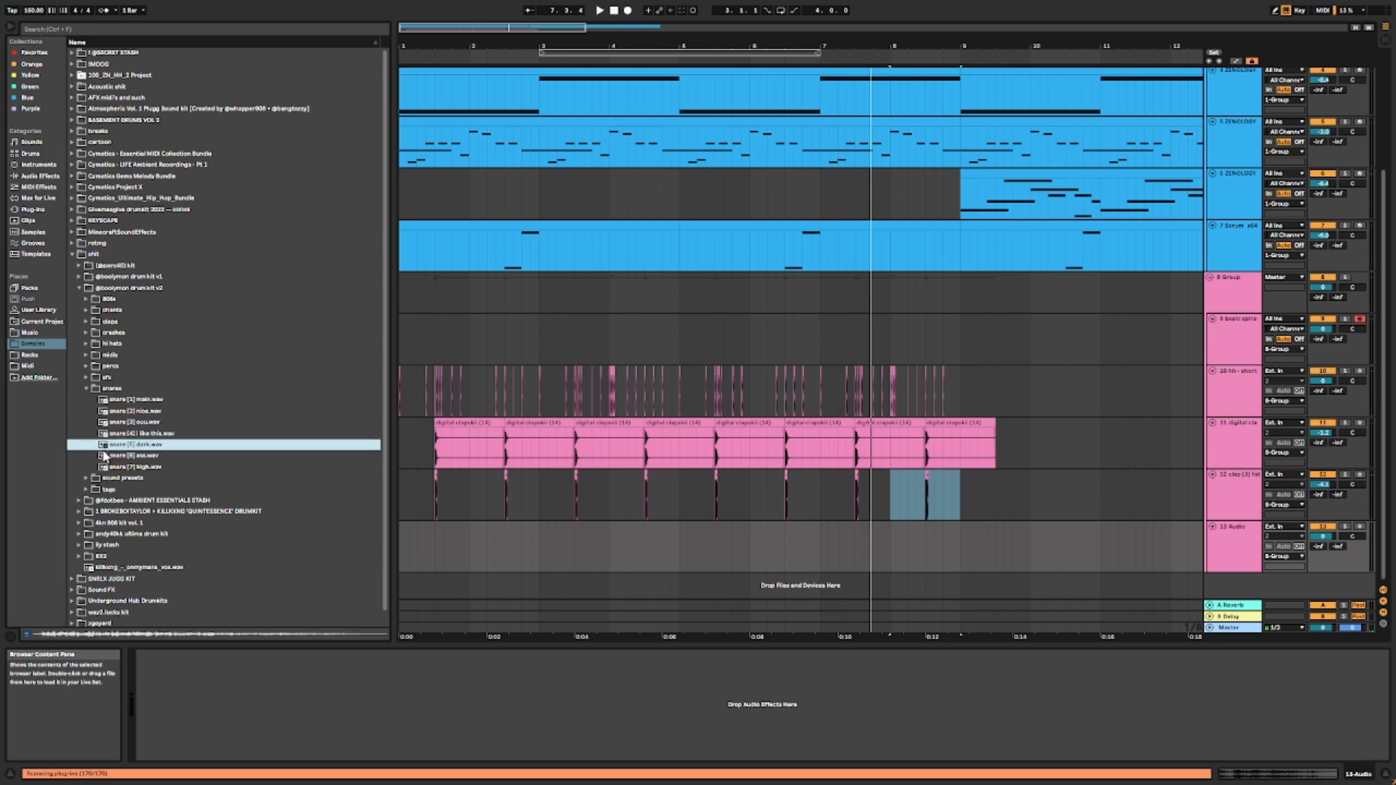
click(450, 564)
drag(442, 554, 442, 553)
click(419, 551)
key(space)
scroll(435, 547, up, 5)
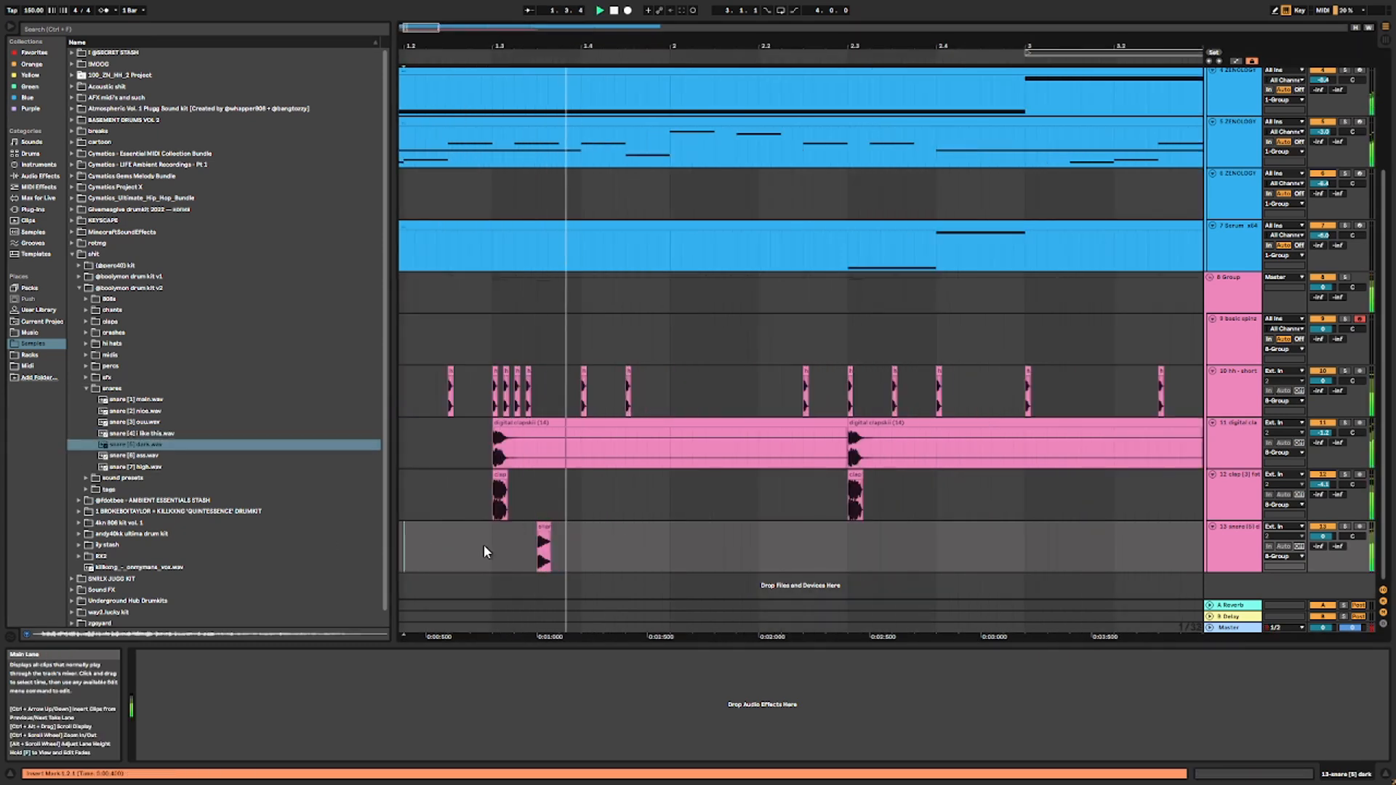
Step: Duplicate the snare hit on track 13 to beat 1.4.3 and play from just before the clap
drag(542, 552, 588, 559)
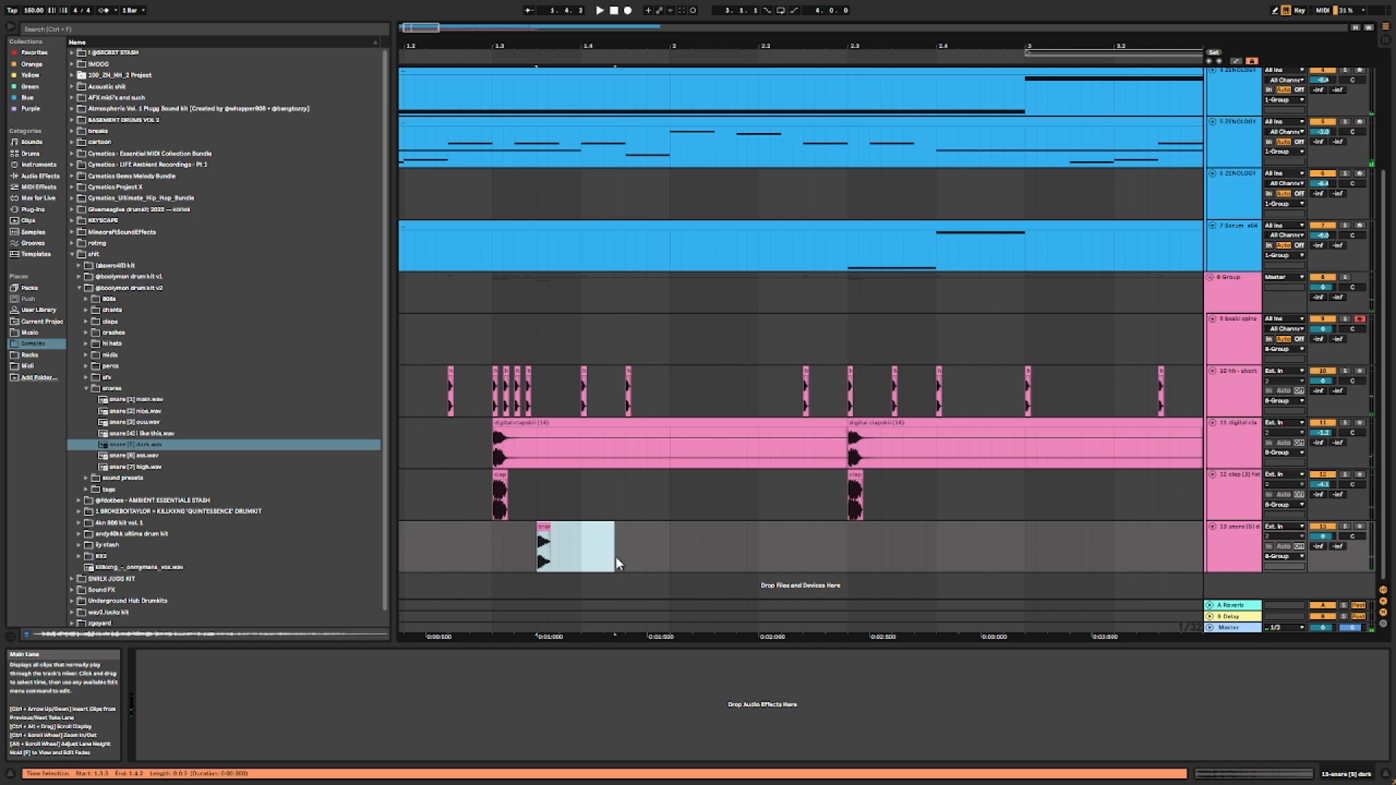
key(ctrl+d)
click(478, 555)
key(space)
key(space)
click(619, 537)
click(437, 550)
key(space)
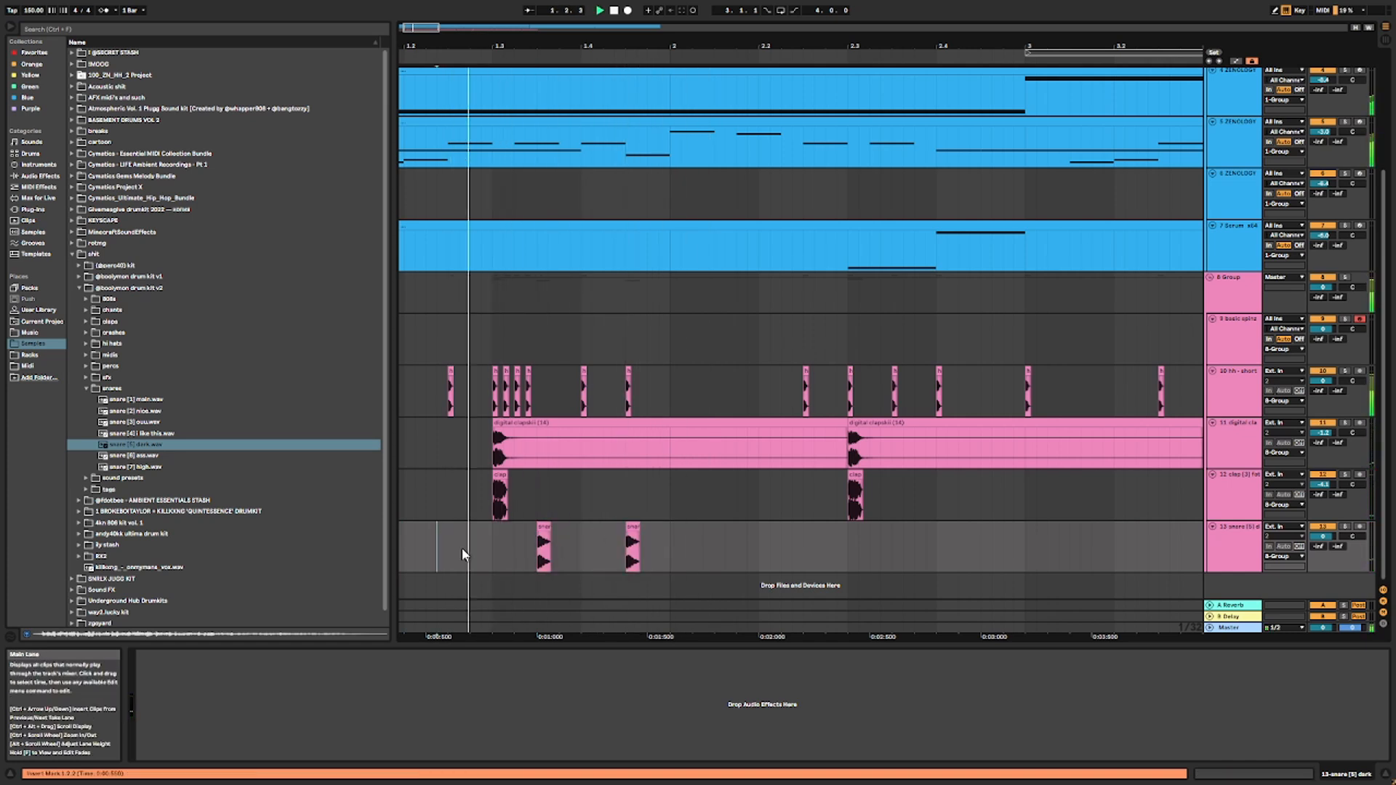
Step: Fill beat 2.2 on track 13 with four sixteenth-note copies of the snare hit and play the result
drag(630, 560, 826, 561)
key(ctrl+d)
key(ctrl+d)
click(498, 547)
key(space)
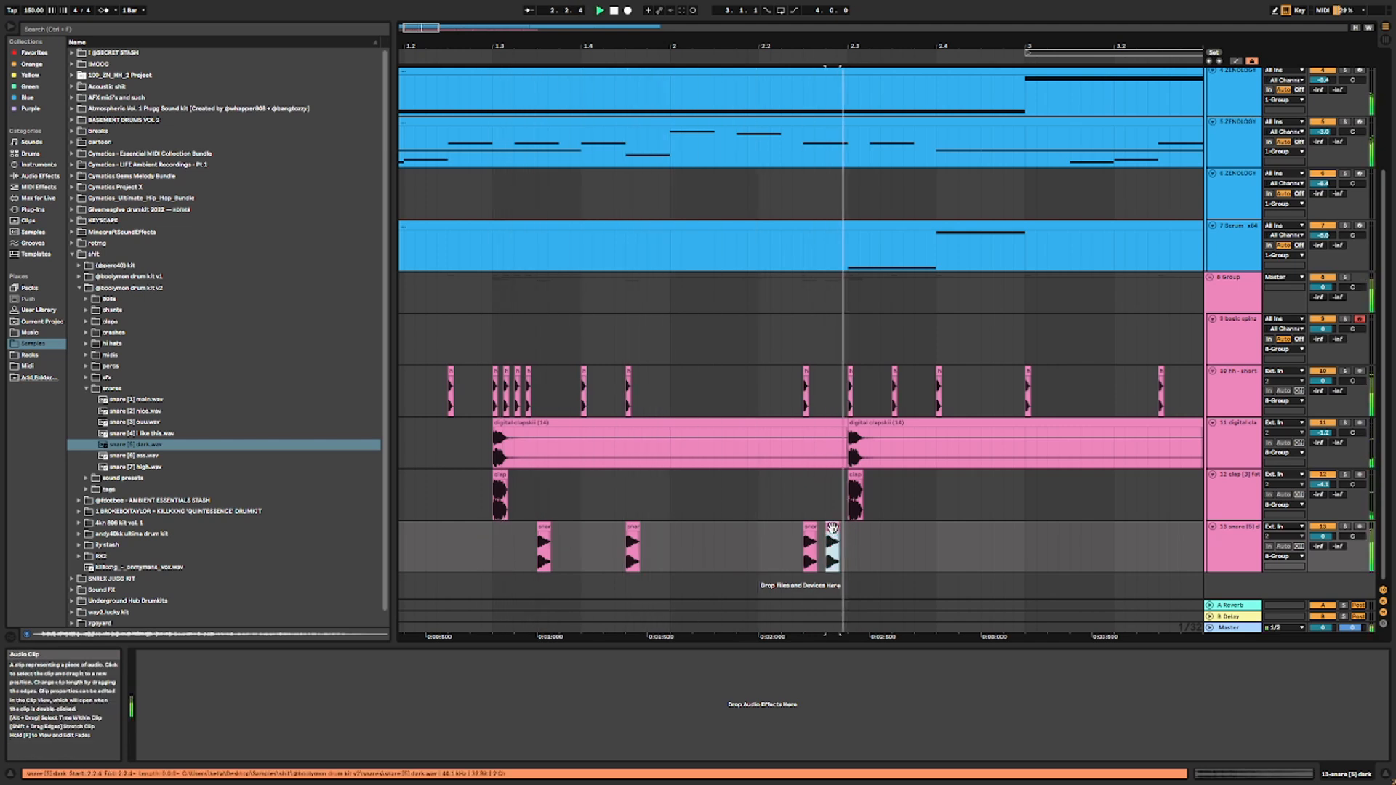
key(space)
click(774, 537)
key(space)
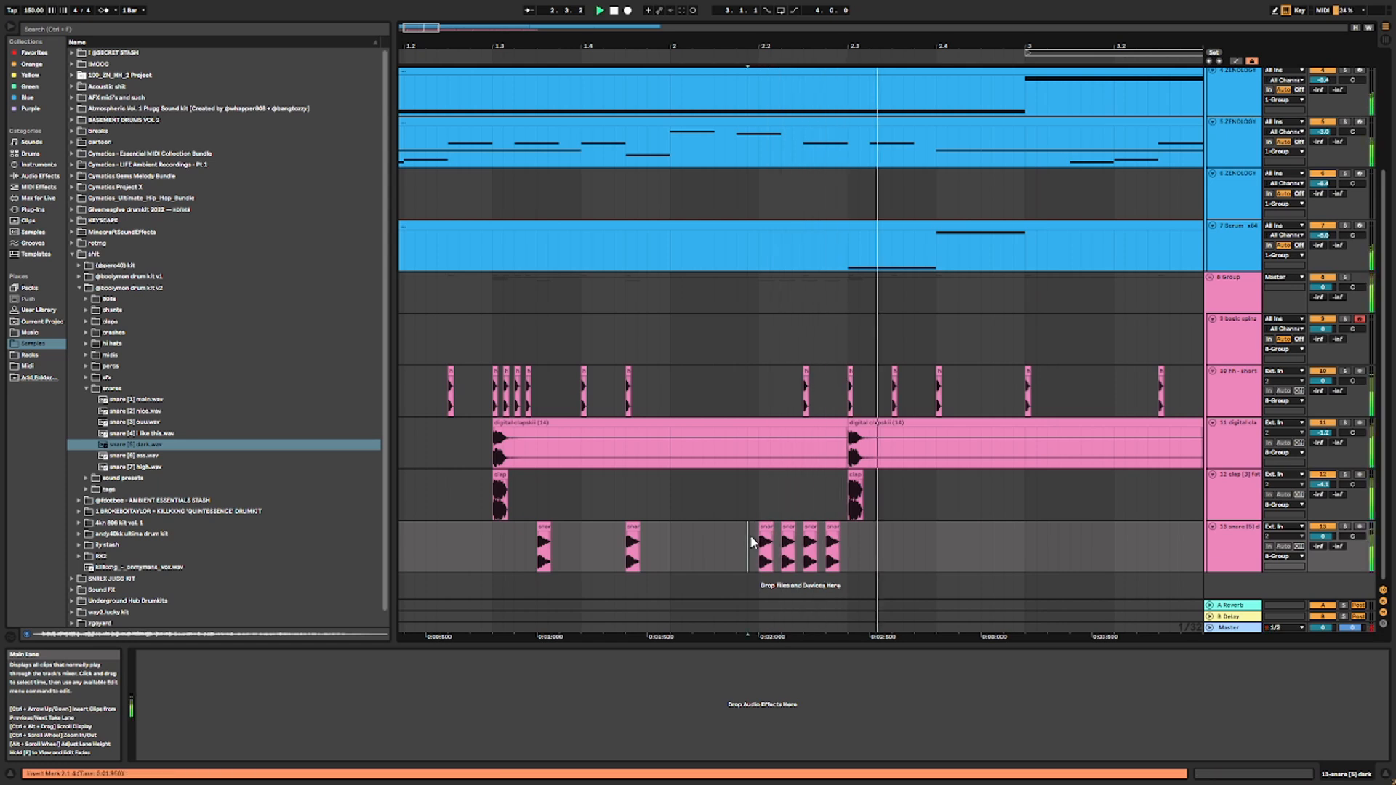
Step: Delete the second and fourth snare hits within beat 2.2 on track 13
click(490, 534)
click(785, 525)
key(Delete)
click(835, 526)
key(Delete)
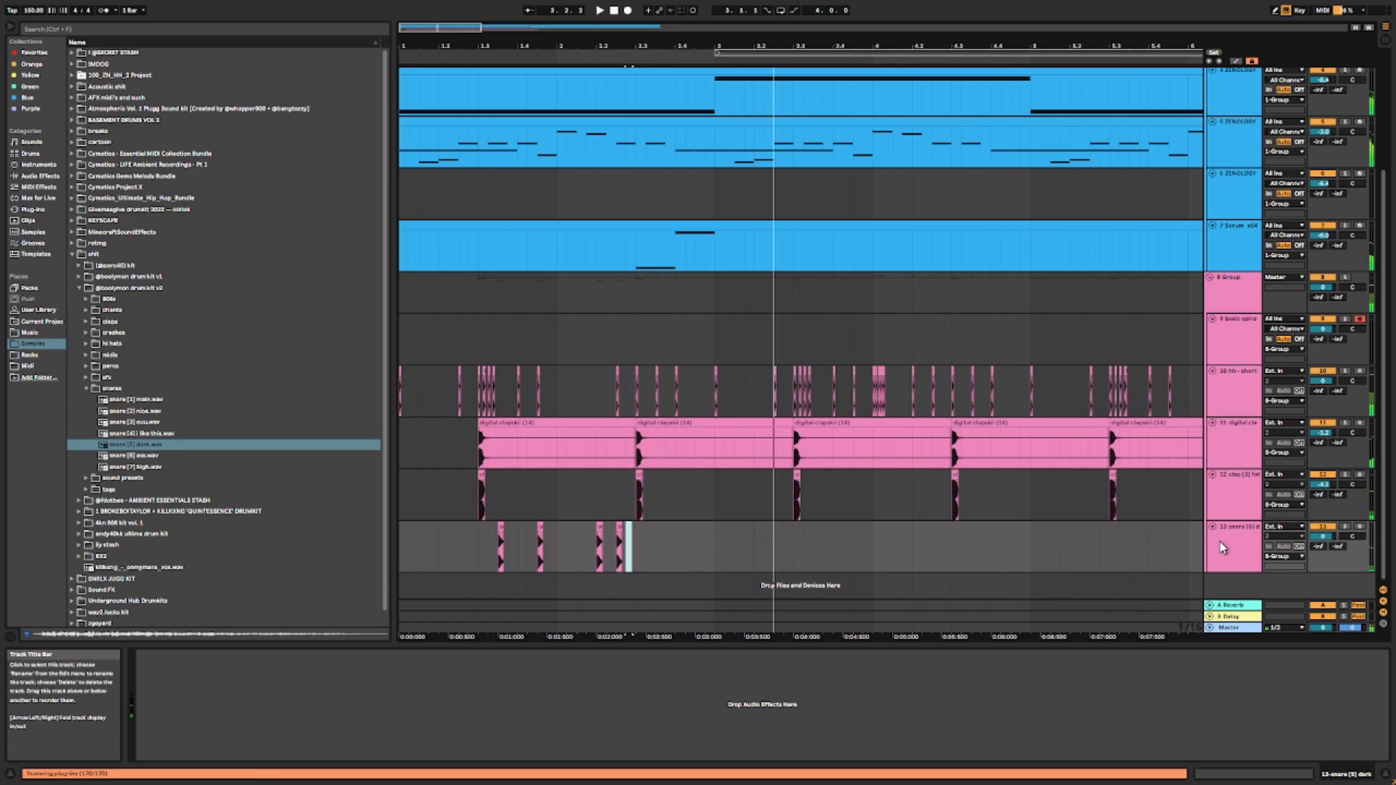
Step: Add snare - hop.wav to a new track 14 just after the clap in bar 2
drag(644, 561, 631, 570)
scroll(631, 569, down, 1)
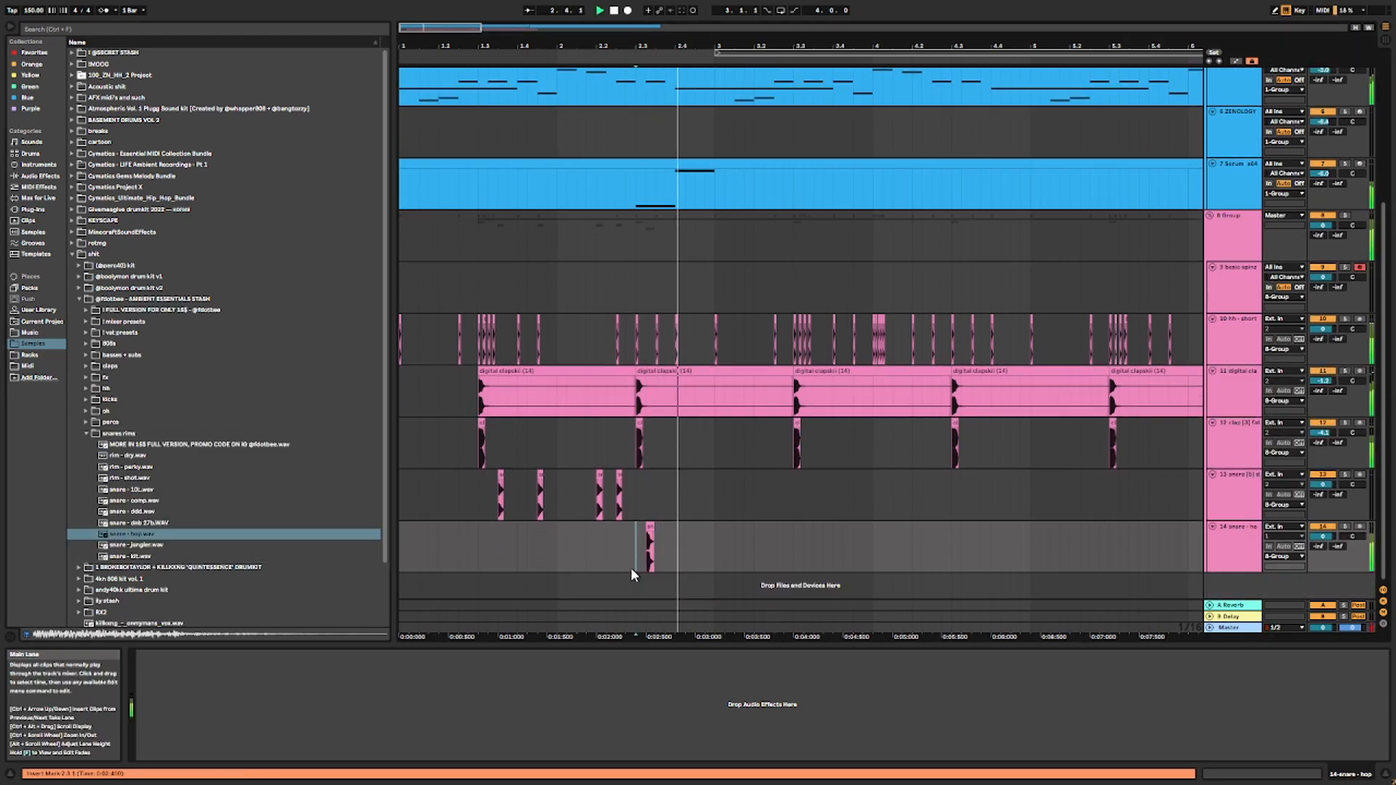
scroll(658, 549, up, 3)
Step: Move the hop snare on track 14 to beat 2.4.3 and duplicate it to beat 3.1.3
click(674, 530)
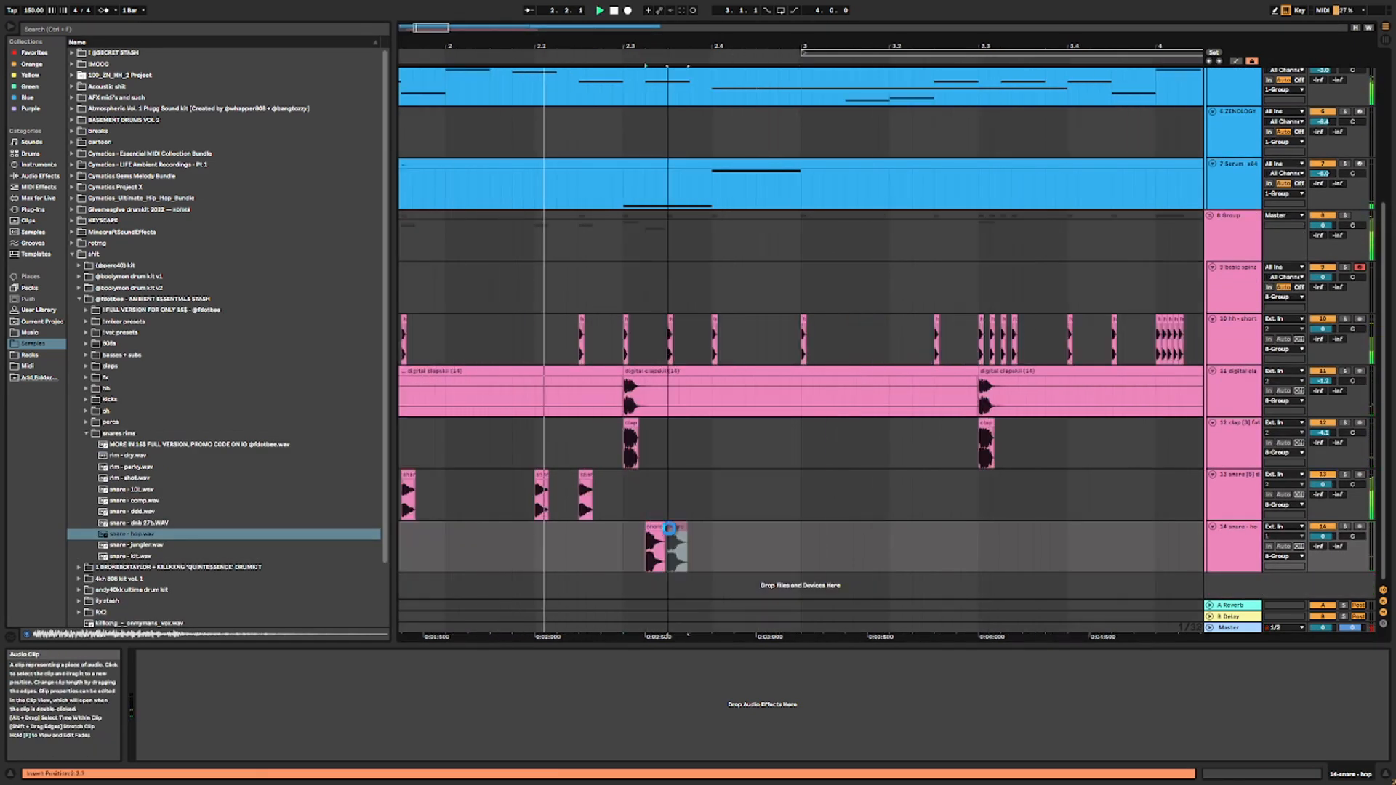
drag(676, 526, 833, 555)
key(space)
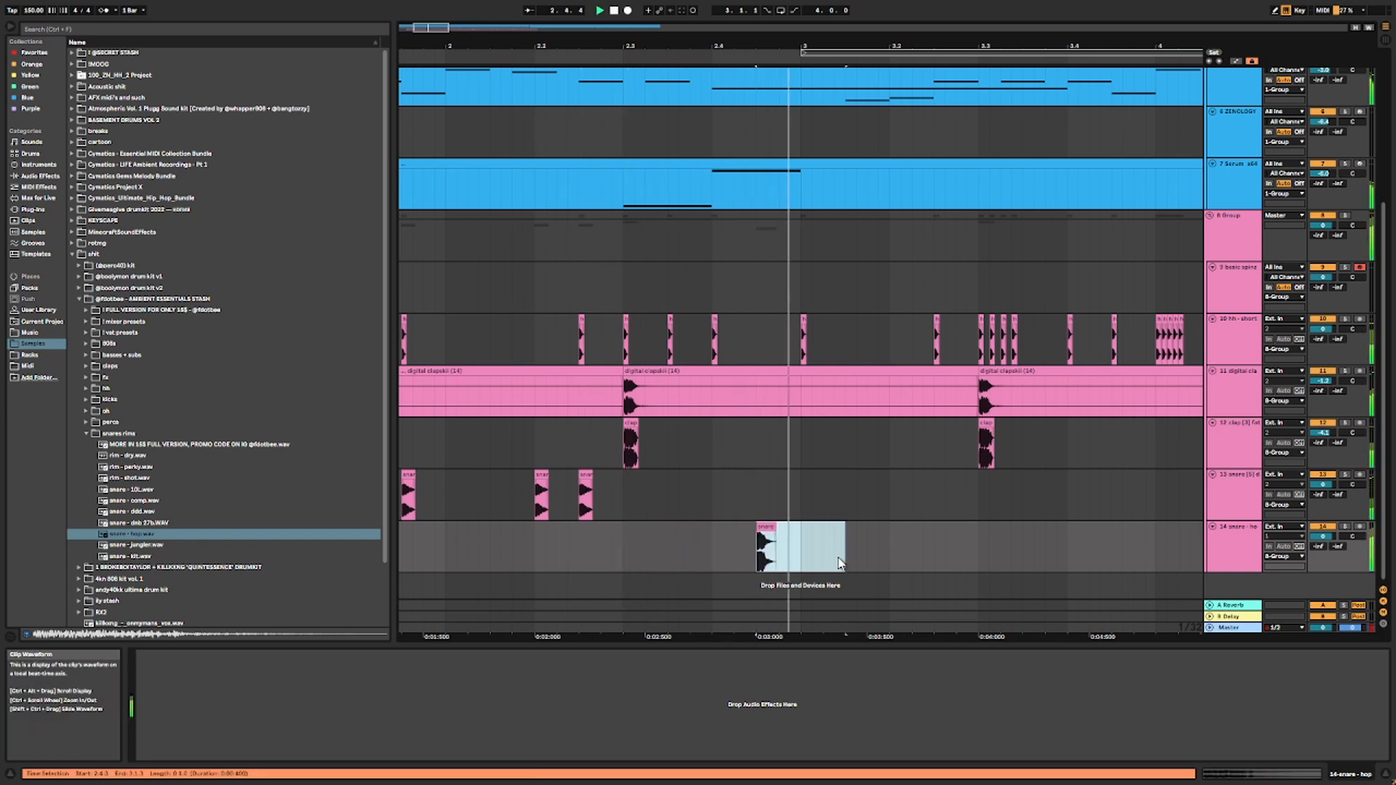
key(ctrl+d)
click(833, 555)
scroll(826, 531, down, 5)
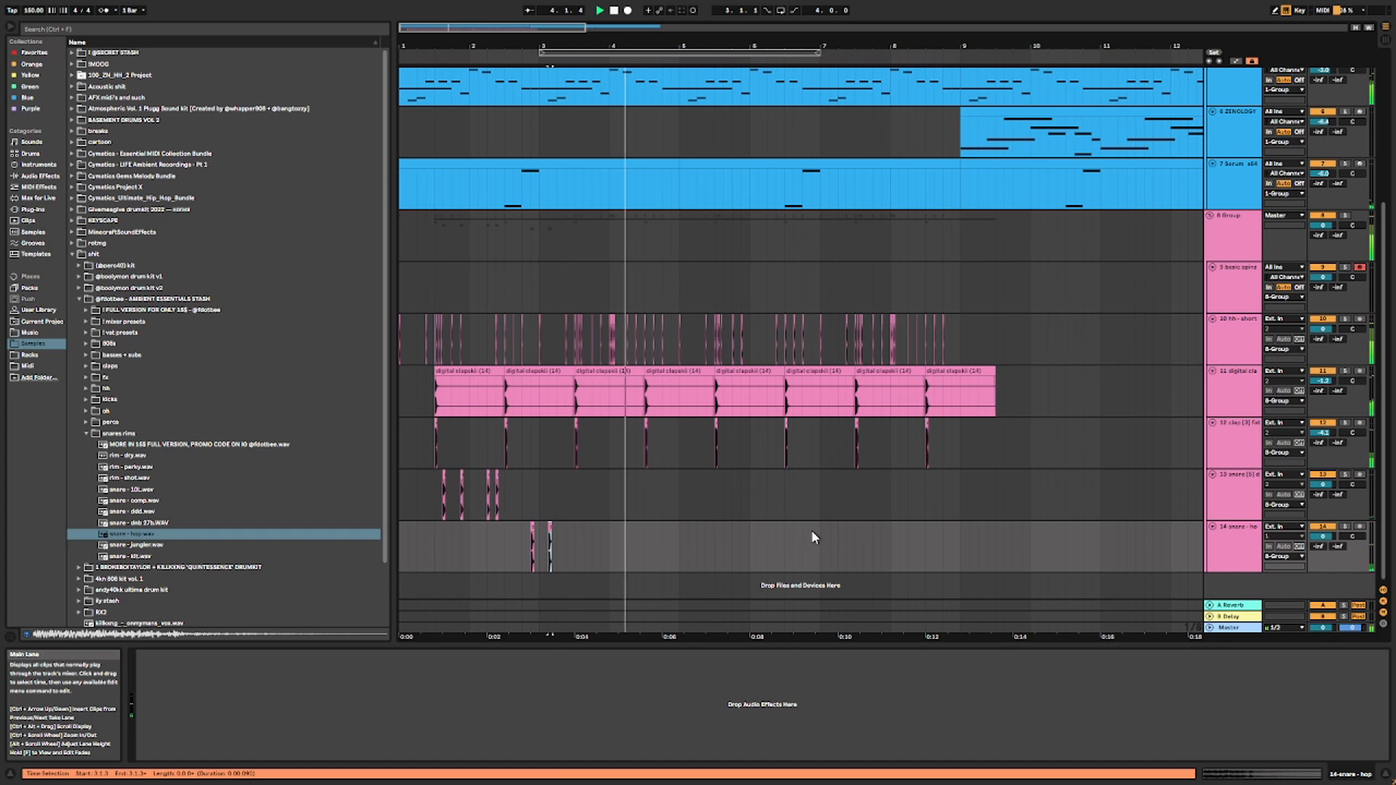
click(437, 554)
scroll(439, 554, up, 5)
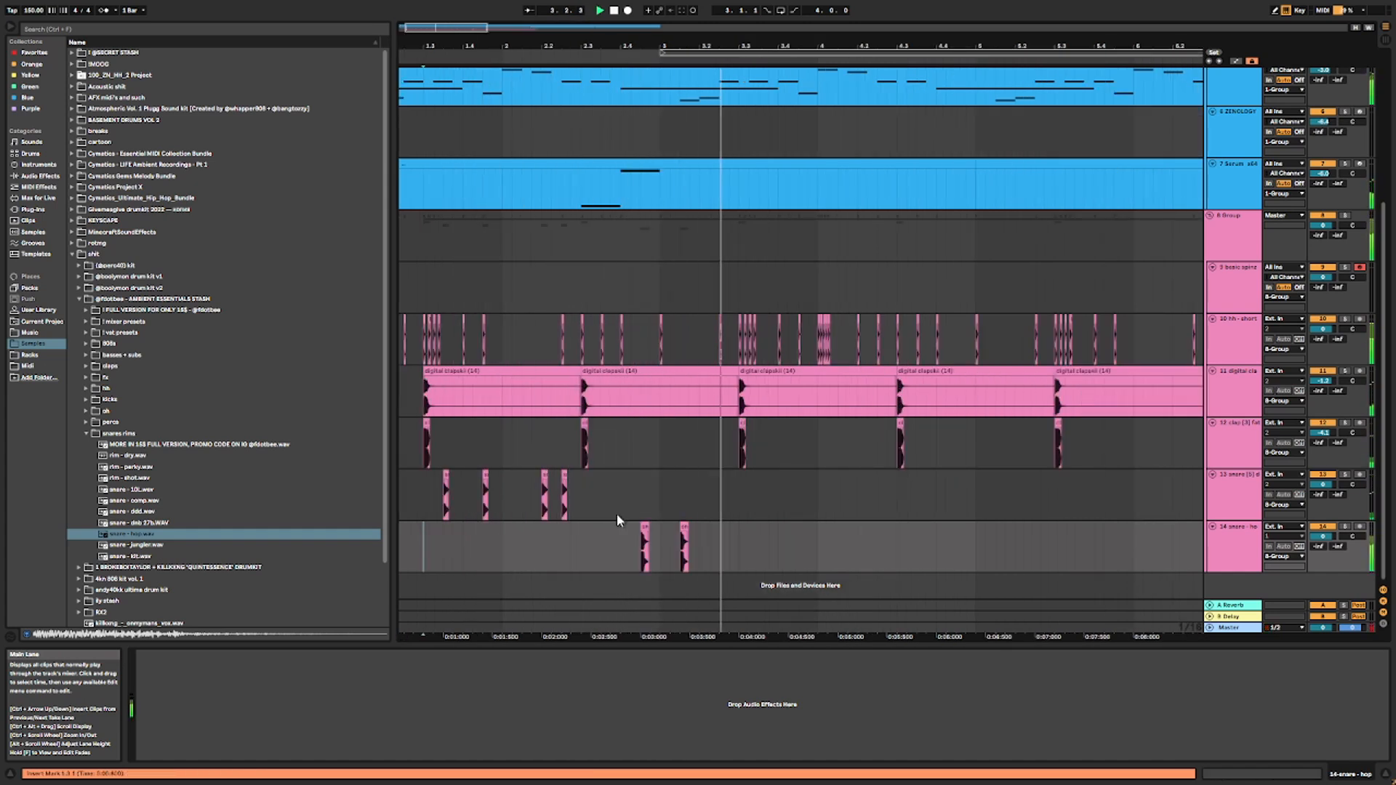
Step: Remove the two bar 1 snare hits from track 13 and play the drums
key(space)
key(space)
drag(491, 483, 415, 507)
key(space)
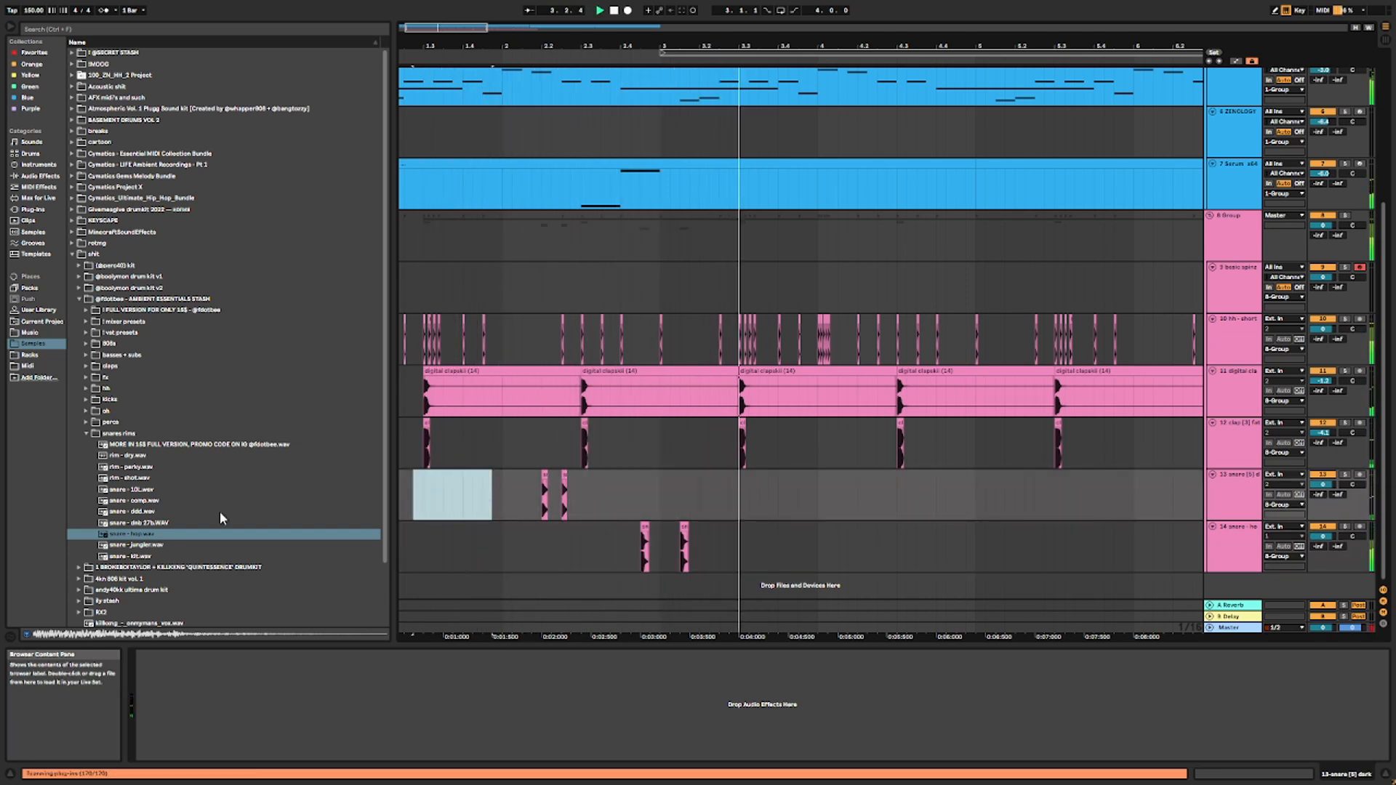
Step: Audition the kit's snare and rim samples, then add rim - perky.wav to track 14 in bar 3 and play it
click(124, 557)
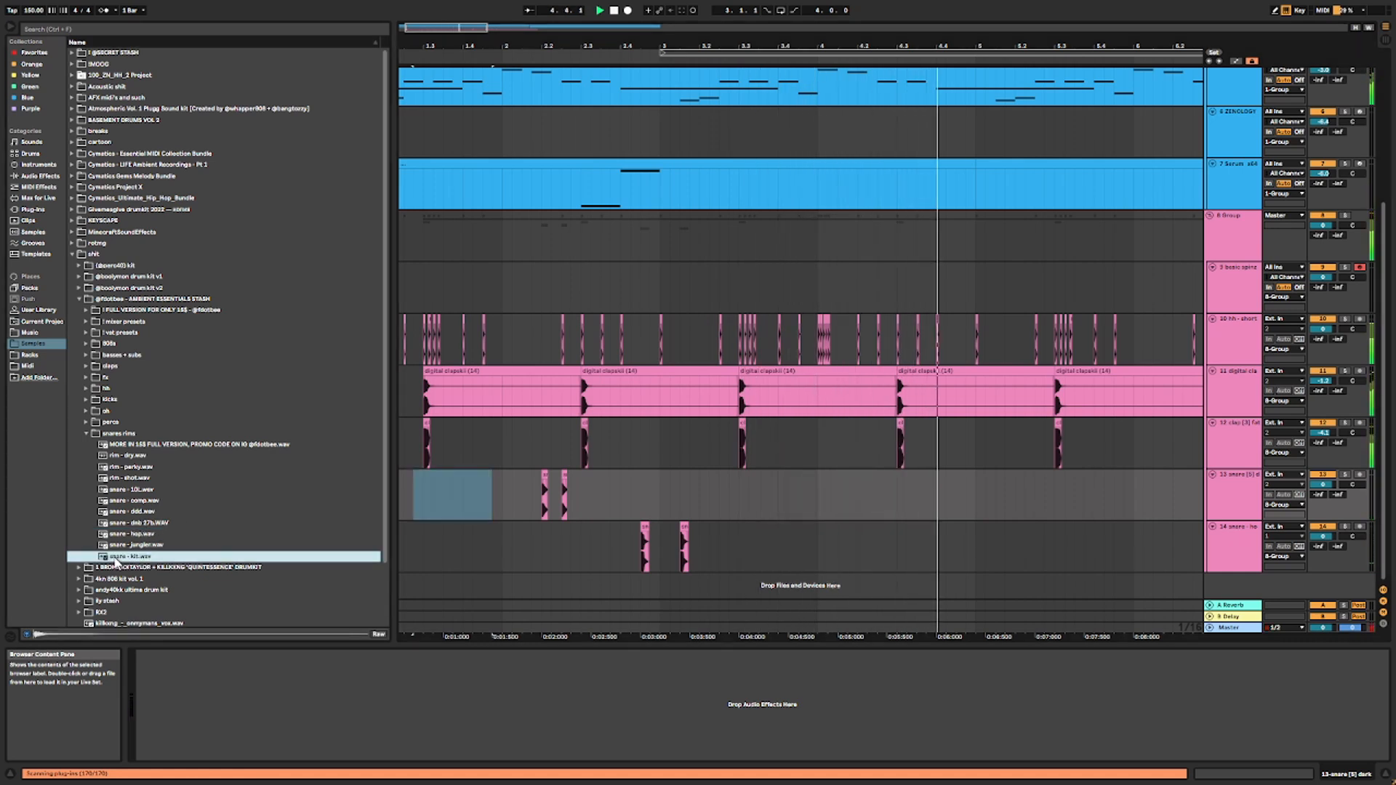
click(114, 534)
click(116, 512)
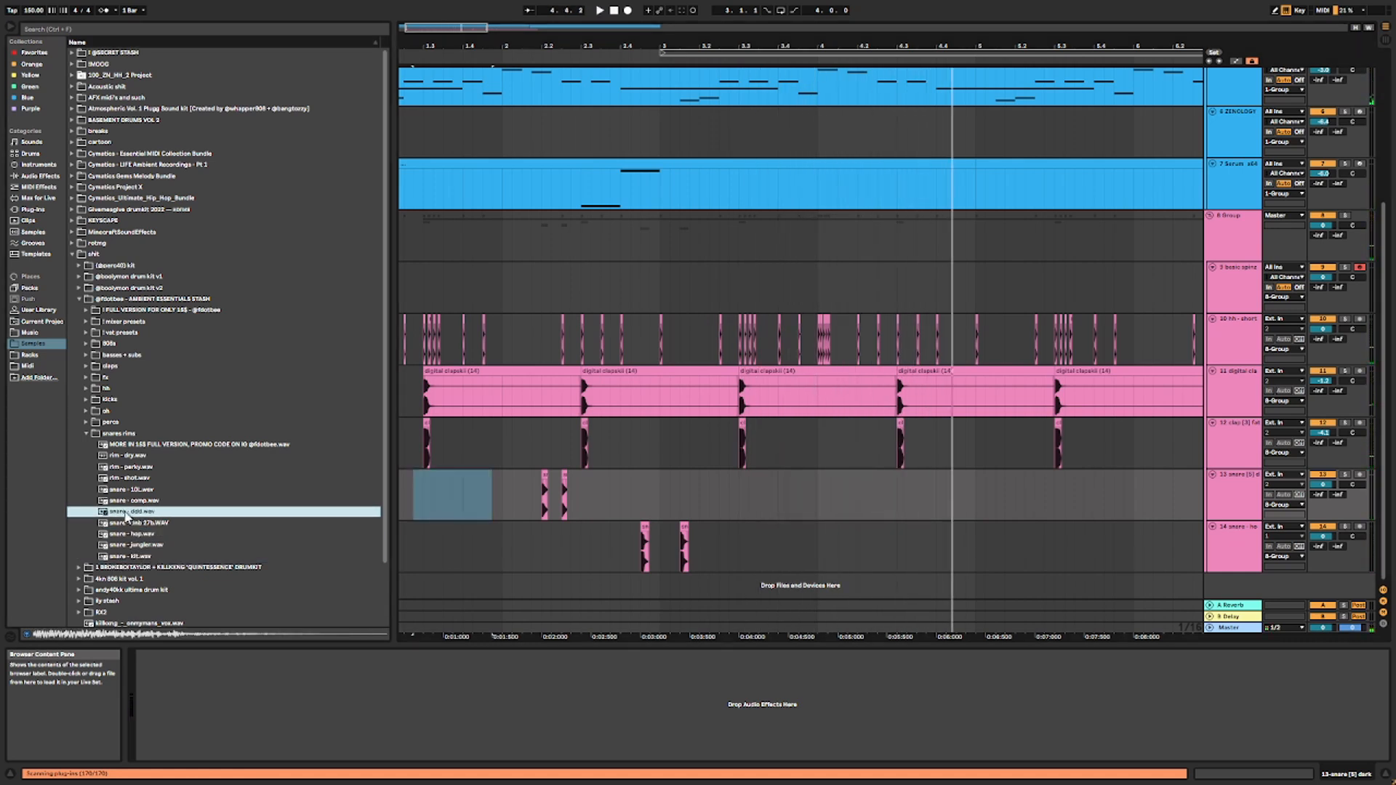
click(118, 501)
click(114, 489)
click(112, 477)
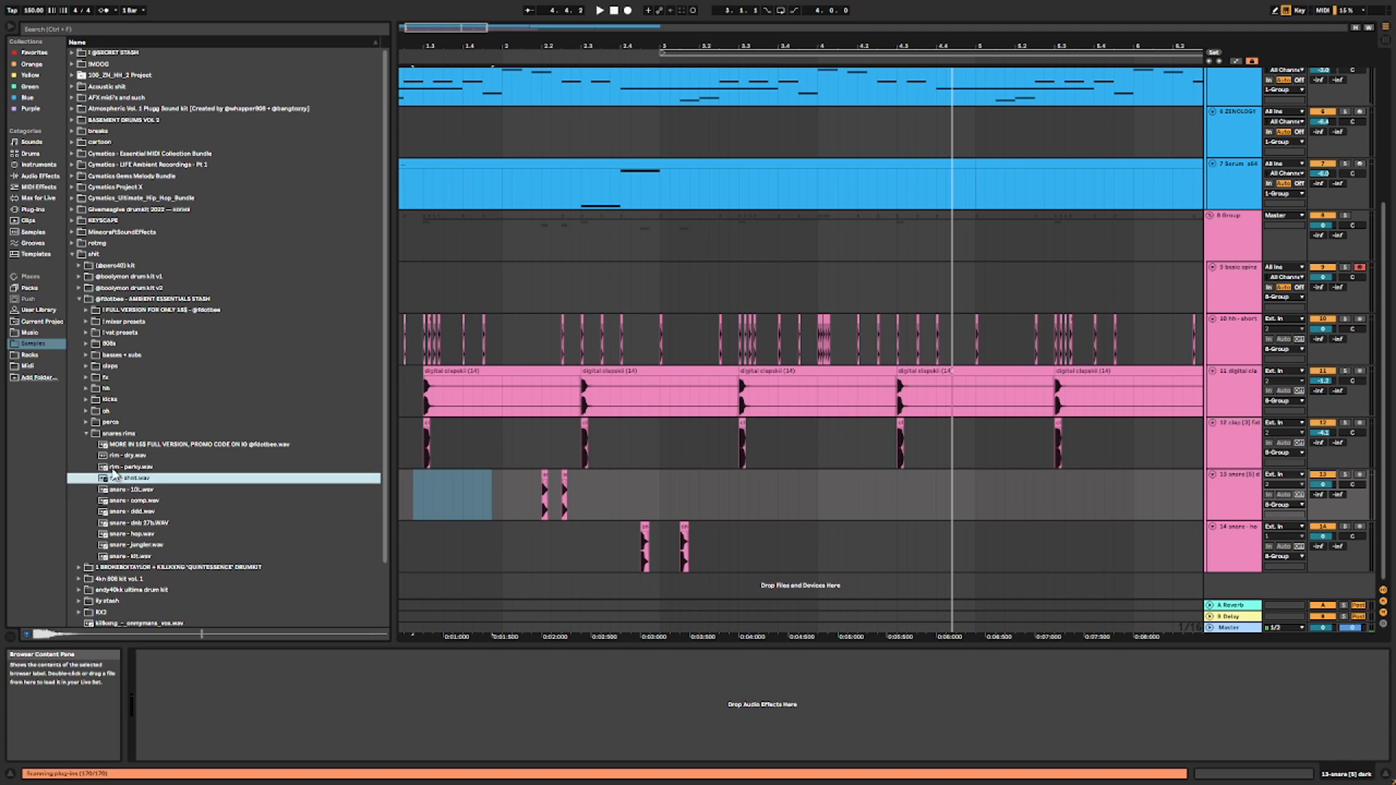
click(109, 467)
mouse_move(112, 470)
mouse_down()
mouse_move(791, 551)
mouse_move(647, 530)
mouse_up()
click(614, 555)
key(space)
Step: Place copies of the rim hit on track 14 at beats 3.4, 4.2 and 4.2.3
scroll(744, 538, up, 5)
click(486, 536)
scroll(487, 537, down, 5)
click(448, 544)
key(space)
key(space)
scroll(501, 542, up, 2)
mouse_move(502, 545)
mouse_down()
mouse_move(658, 553)
mouse_move(266, 535)
mouse_up()
click(648, 544)
key(ctrl+d)
key(ctrl+d)
click(609, 553)
key(minus)
Step: Audition samples in the other drum kits and add the "for sure snare.wav" sample to track 14 at beat 4.3.3
click(136, 557)
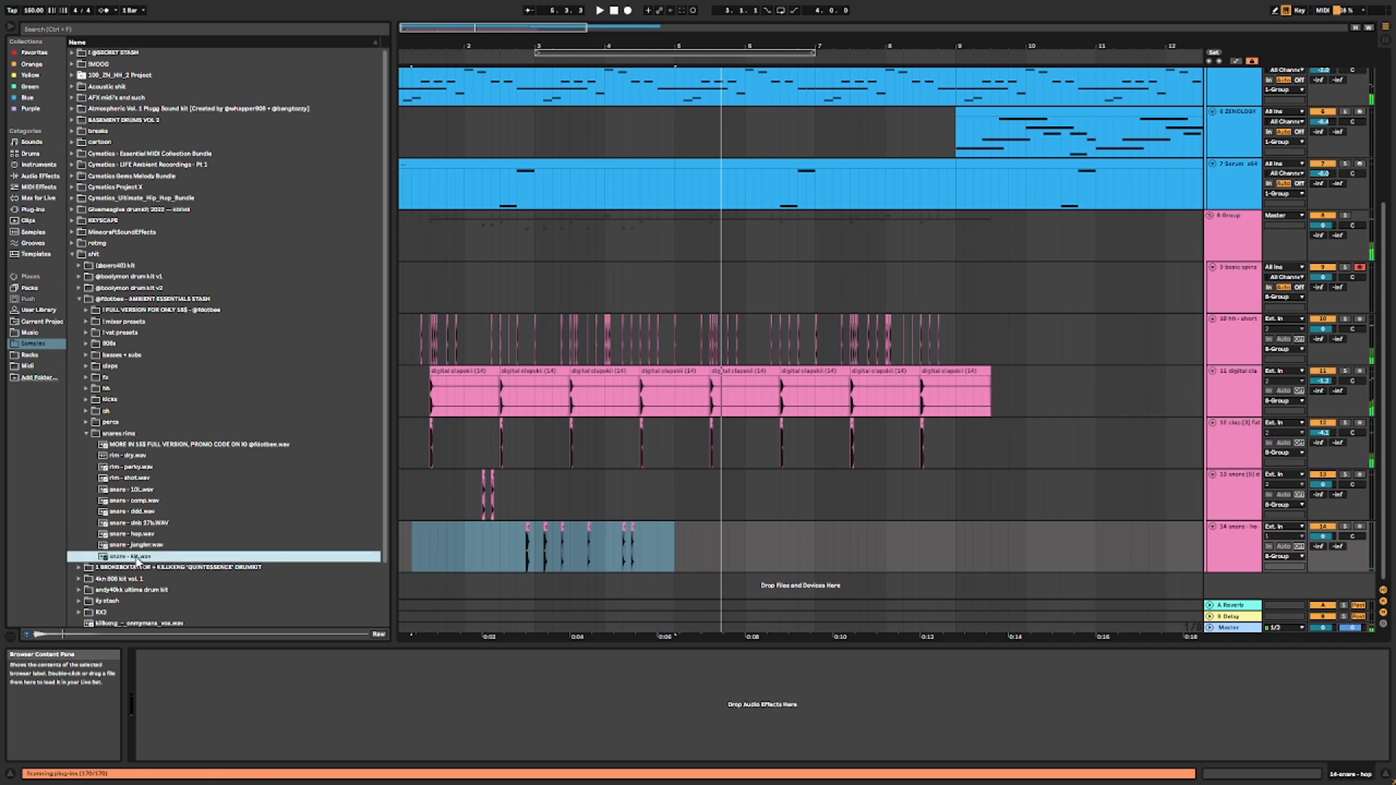
click(133, 546)
click(80, 579)
click(87, 370)
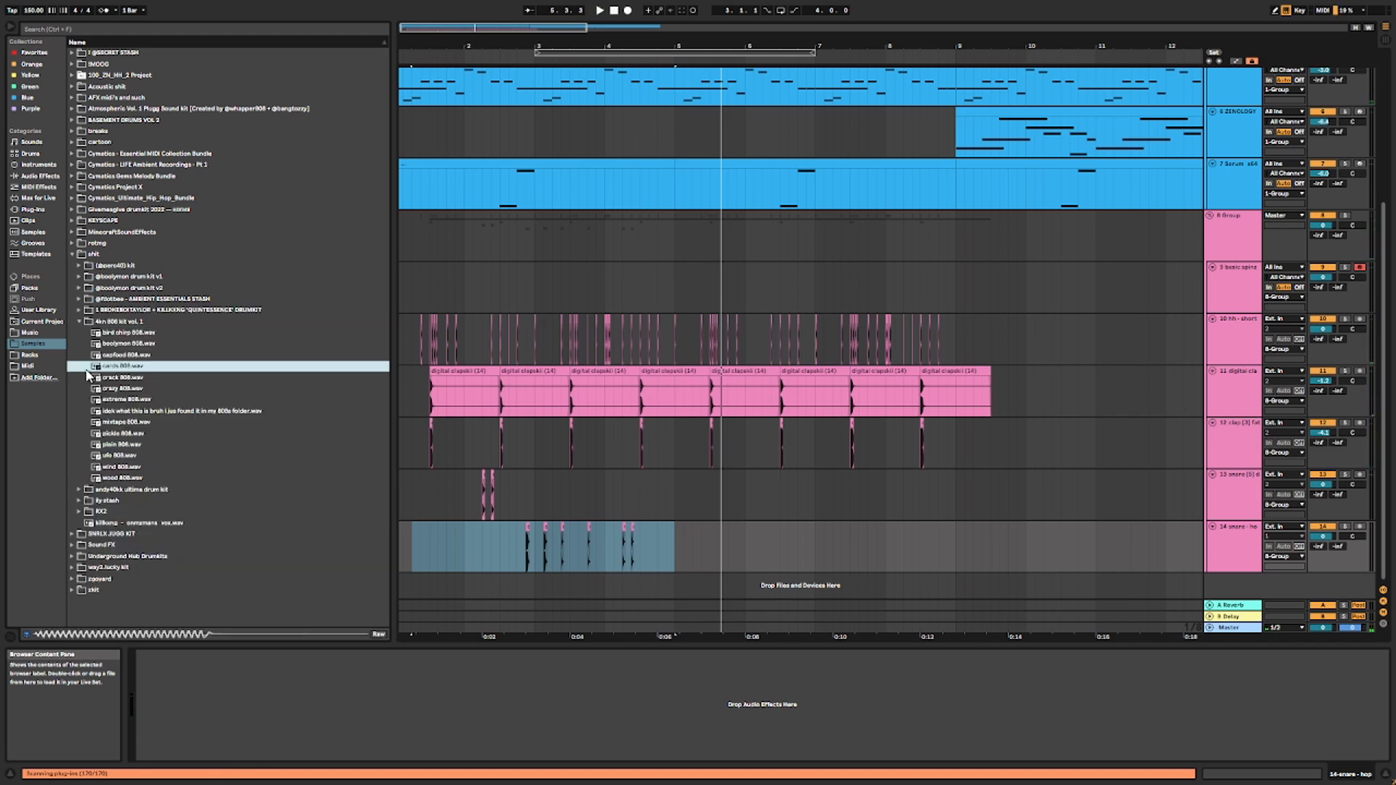
click(79, 310)
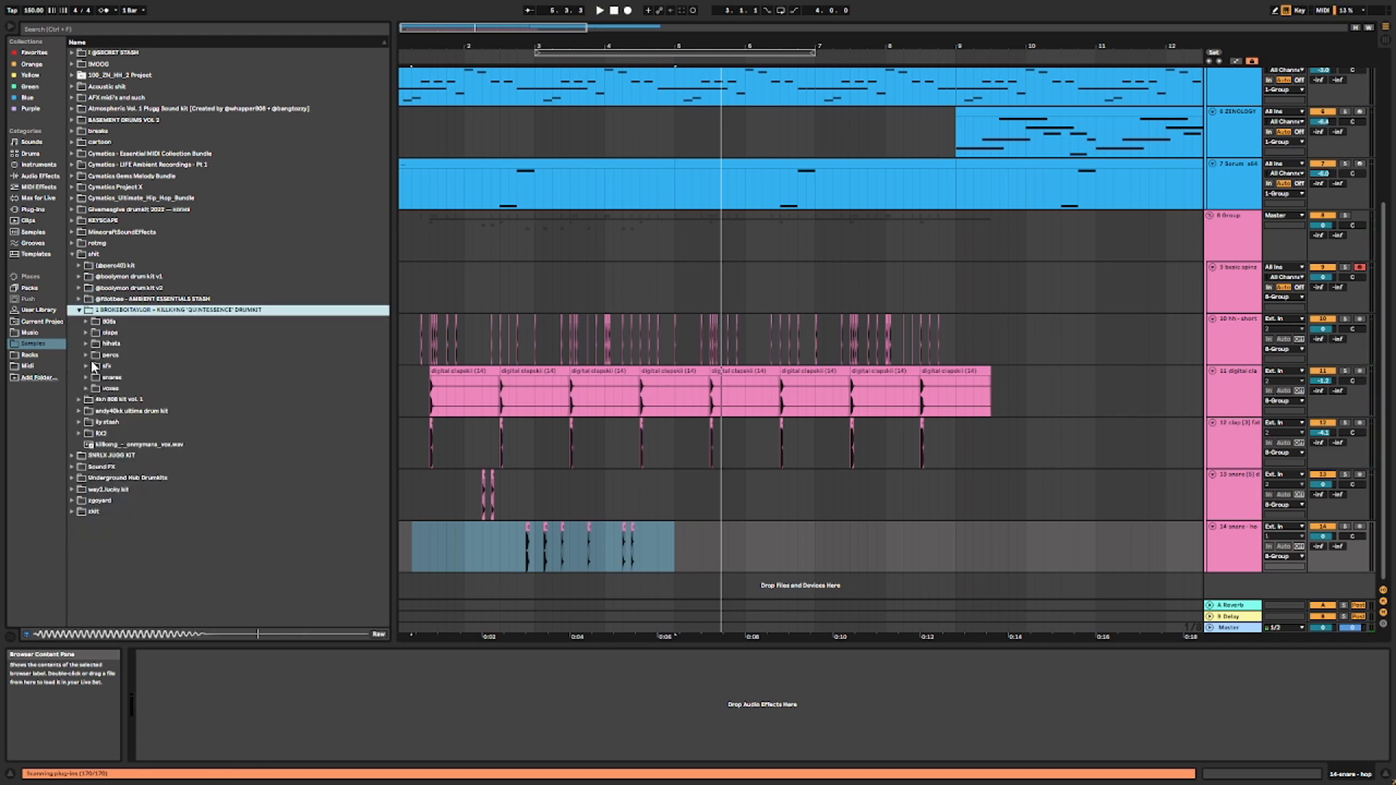
click(86, 378)
click(134, 490)
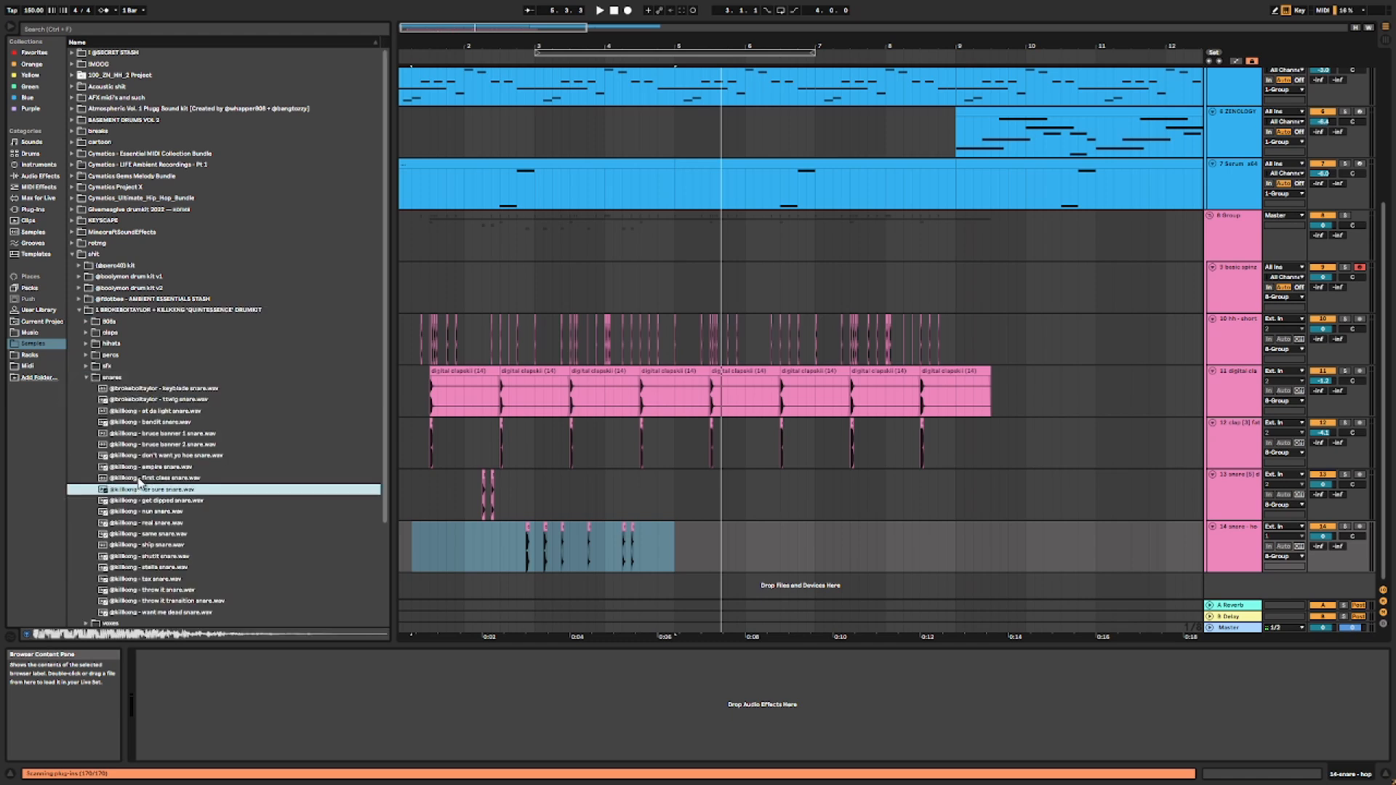
drag(136, 495, 648, 546)
key(space)
Step: Insert an audio track below track 14 and duplicate it to get empty tracks 15 and 16
click(562, 504)
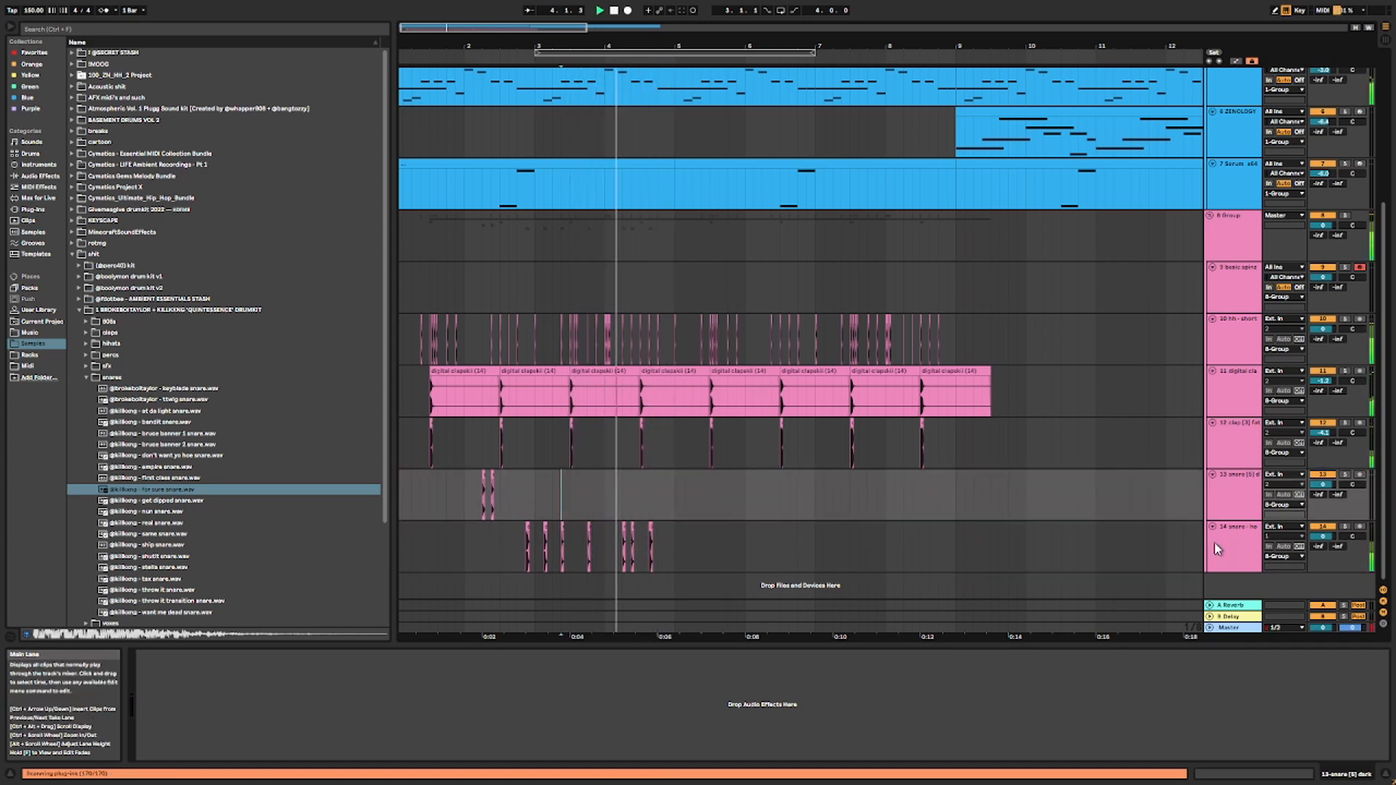
right_click(1236, 560)
click(1240, 370)
click(1234, 549)
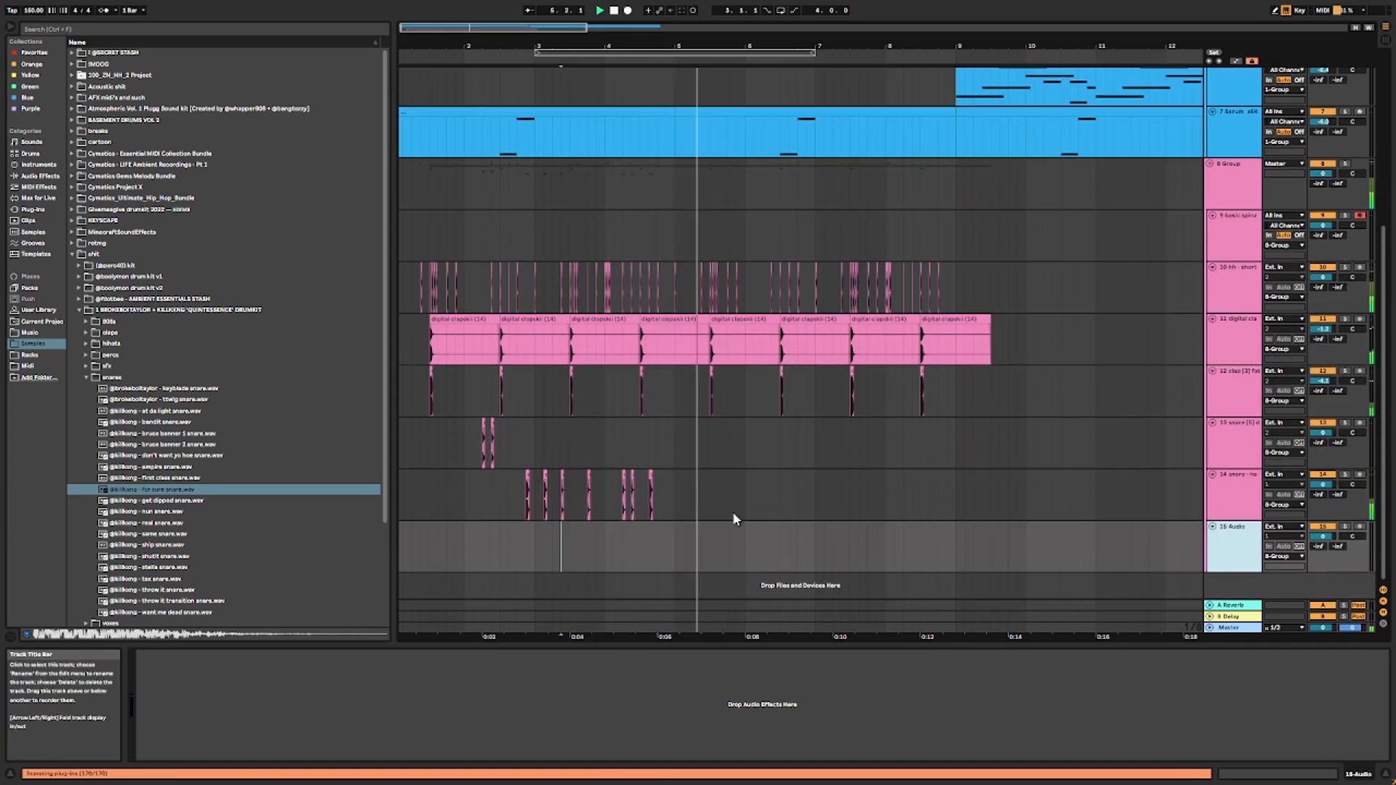
key(ctrl+d)
Step: Move the four rim hits from track 14 to track 15 and the "for sure" snare hit to track 16
scroll(547, 501, up, 4)
drag(760, 474, 584, 539)
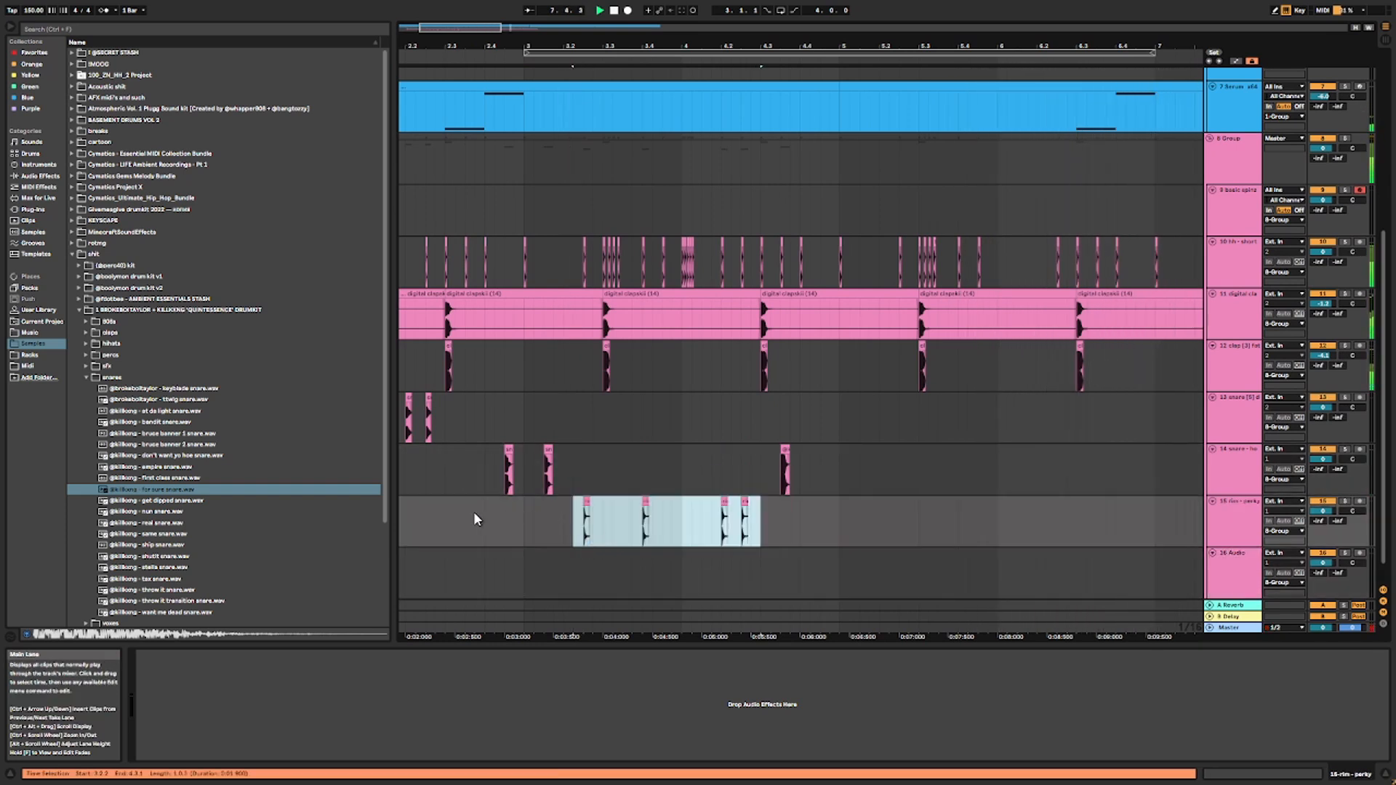
click(785, 452)
drag(785, 449, 787, 569)
Step: Duplicate the snare hit on track 16 to beat 4.4.3 and play from the end of bar 4
key(ctrl+d)
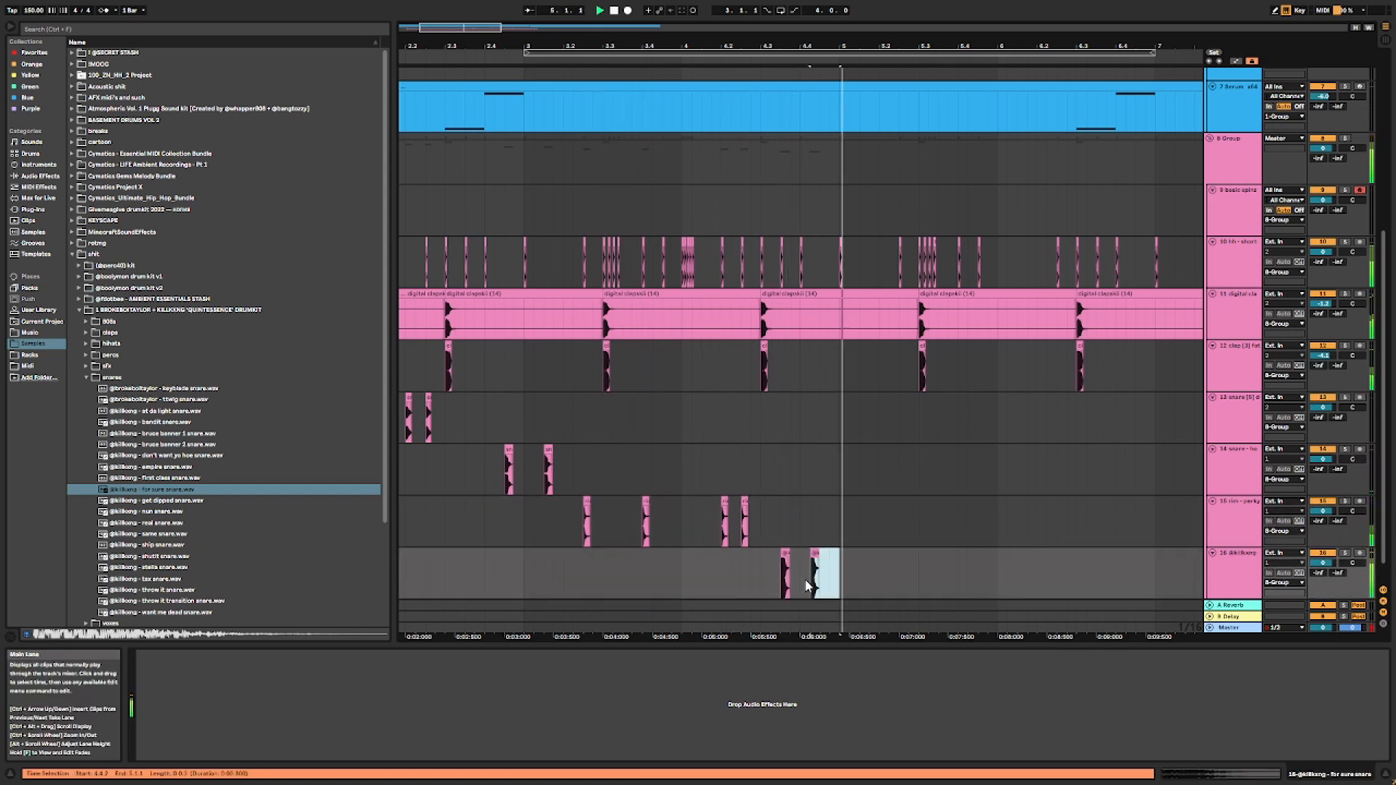
scroll(809, 568, up, 4)
key(space)
drag(838, 553, 875, 553)
click(536, 553)
key(space)
scroll(536, 554, down, 6)
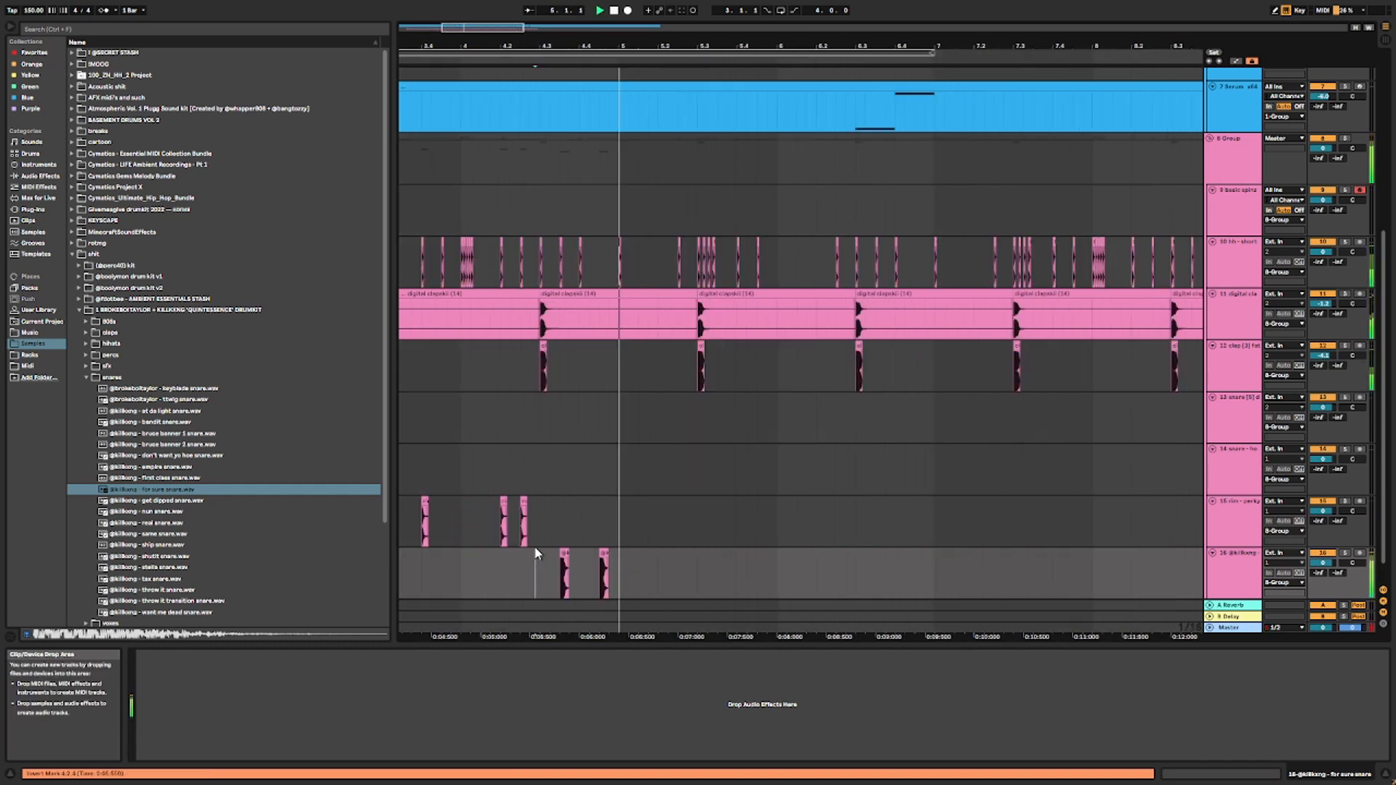
Step: Duplicate the snare and rim hits on tracks 13 to 16 so the pattern repeats from bar 5
drag(526, 429, 416, 575)
key(ctrl+d)
scroll(458, 530, up, 3)
scroll(476, 508, down, 3)
scroll(476, 509, down, 2)
scroll(402, 430, up, 5)
scroll(410, 420, down, 3)
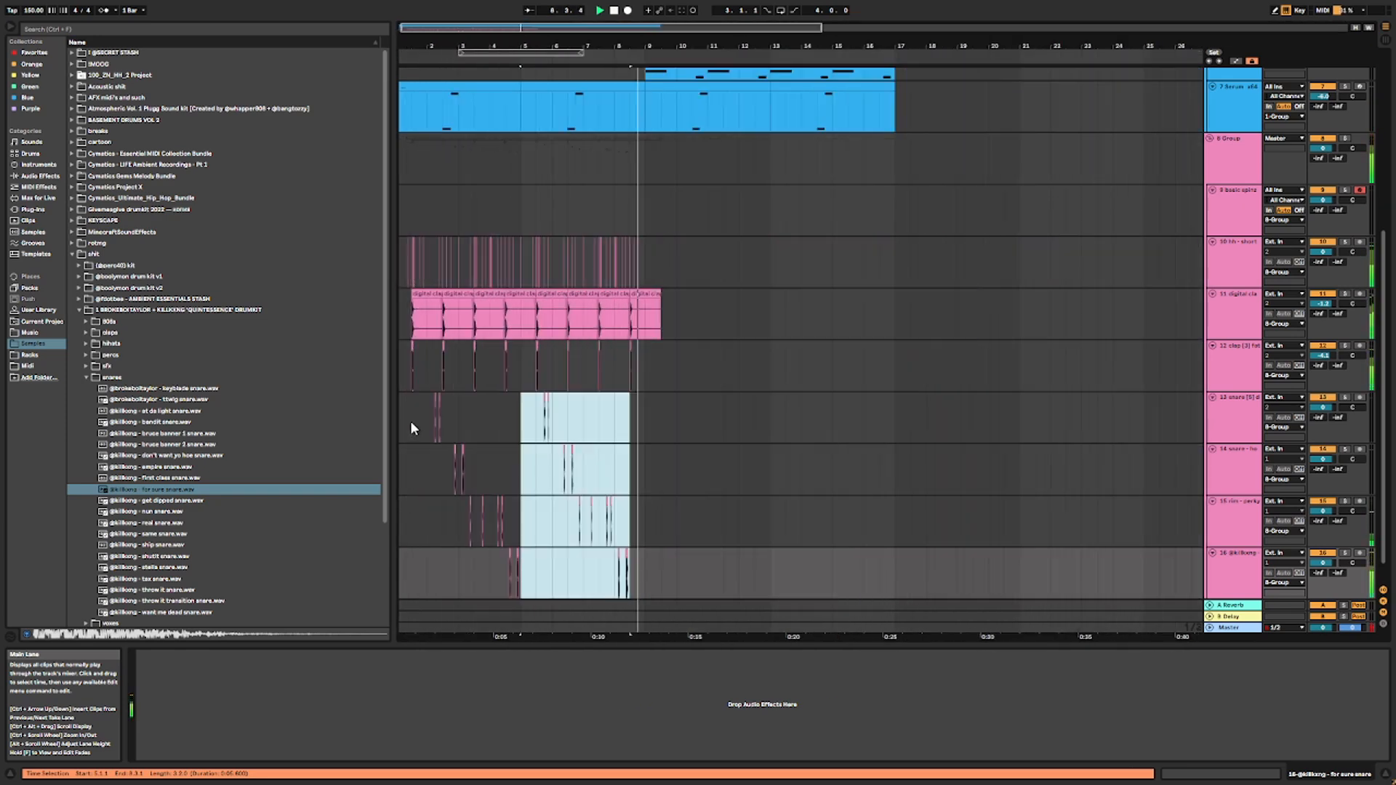
Step: Lower the volume of track 16 and duplicate the eight-bar drum section on tracks 10 to 16 to bars 9 through 16
drag(1322, 563, 1321, 570)
drag(632, 240, 382, 590)
key(ctrl+d)
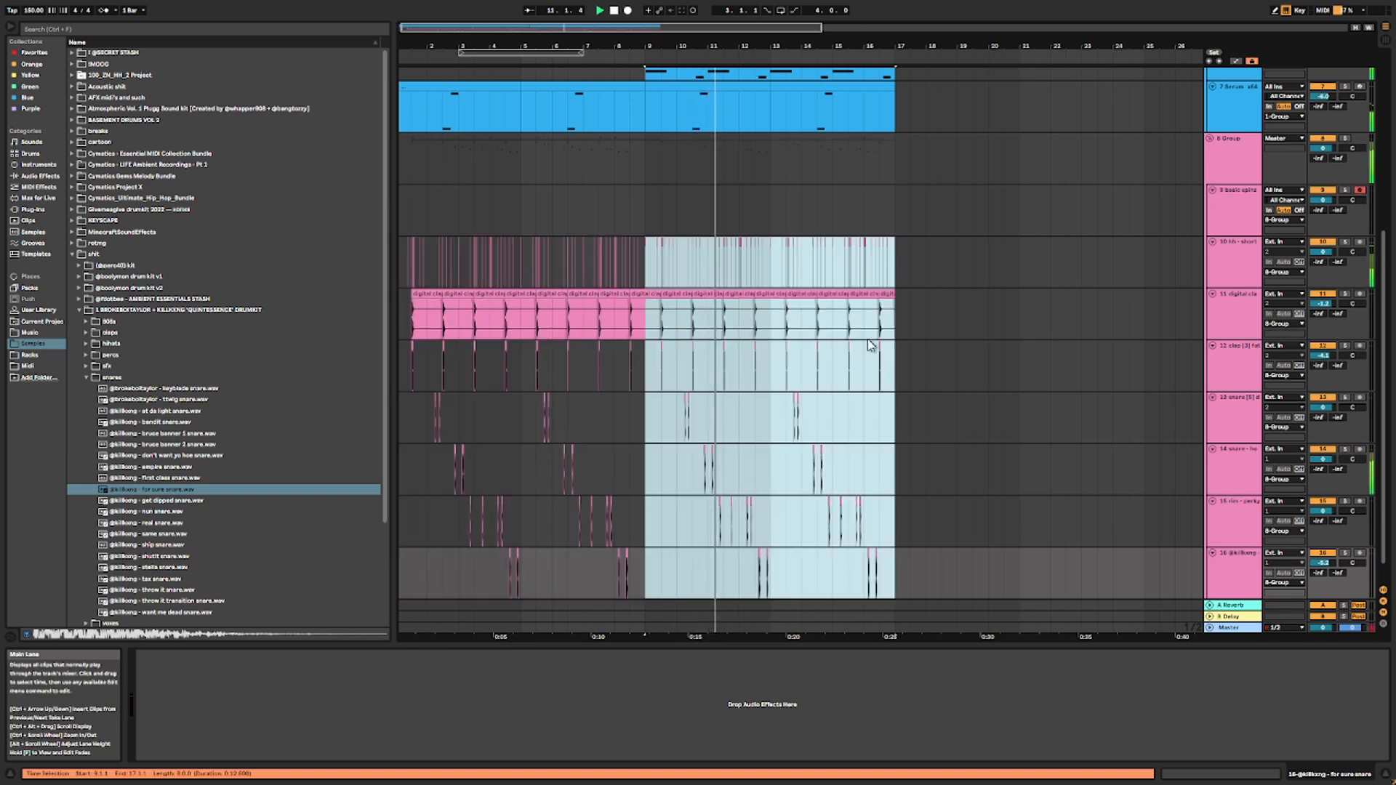
Step: Lower the volumes of snare tracks 14 and 16 slightly while the duplicated drum section plays
drag(884, 312, 399, 364)
scroll(399, 312, up, 5)
scroll(400, 312, down, 5)
scroll(400, 313, up, 3)
scroll(924, 407, down, 4)
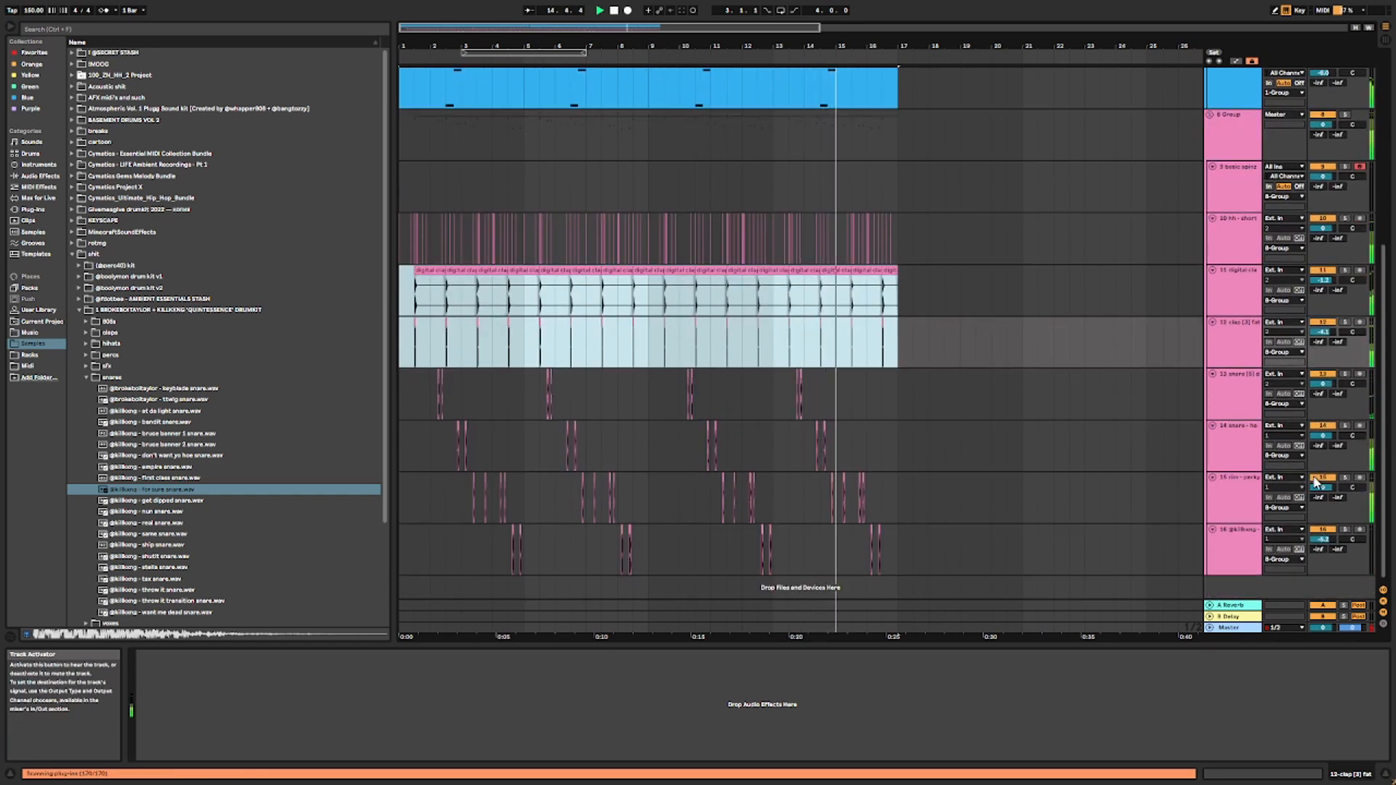
drag(1322, 436, 1323, 444)
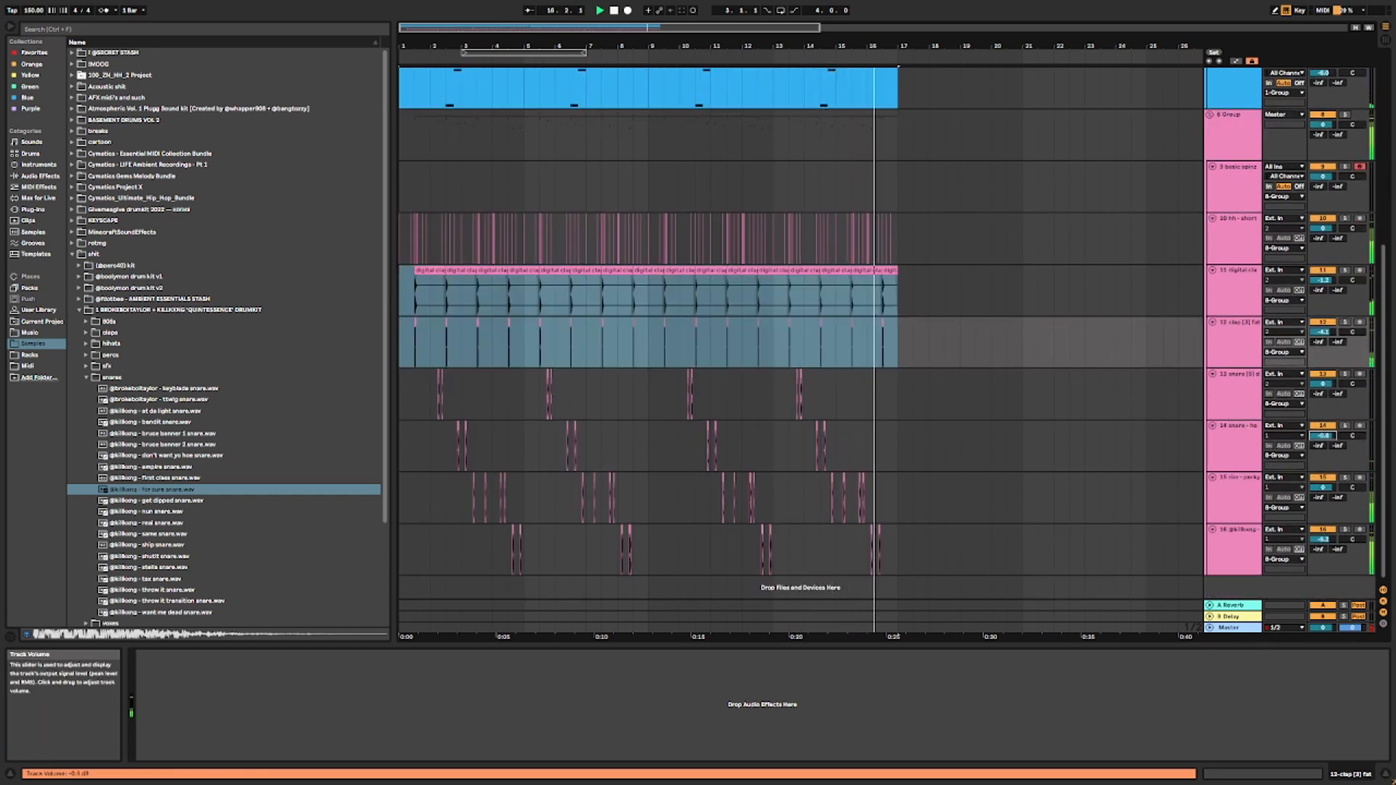
drag(1321, 539, 1321, 549)
Step: Stop playback, audition the drum kit's 808 samples and load "my way 808.wav" into track 9's sampler
scroll(884, 500, up, 4)
key(space)
drag(900, 462, 302, 429)
scroll(493, 440, up, 3)
scroll(493, 444, up, 1)
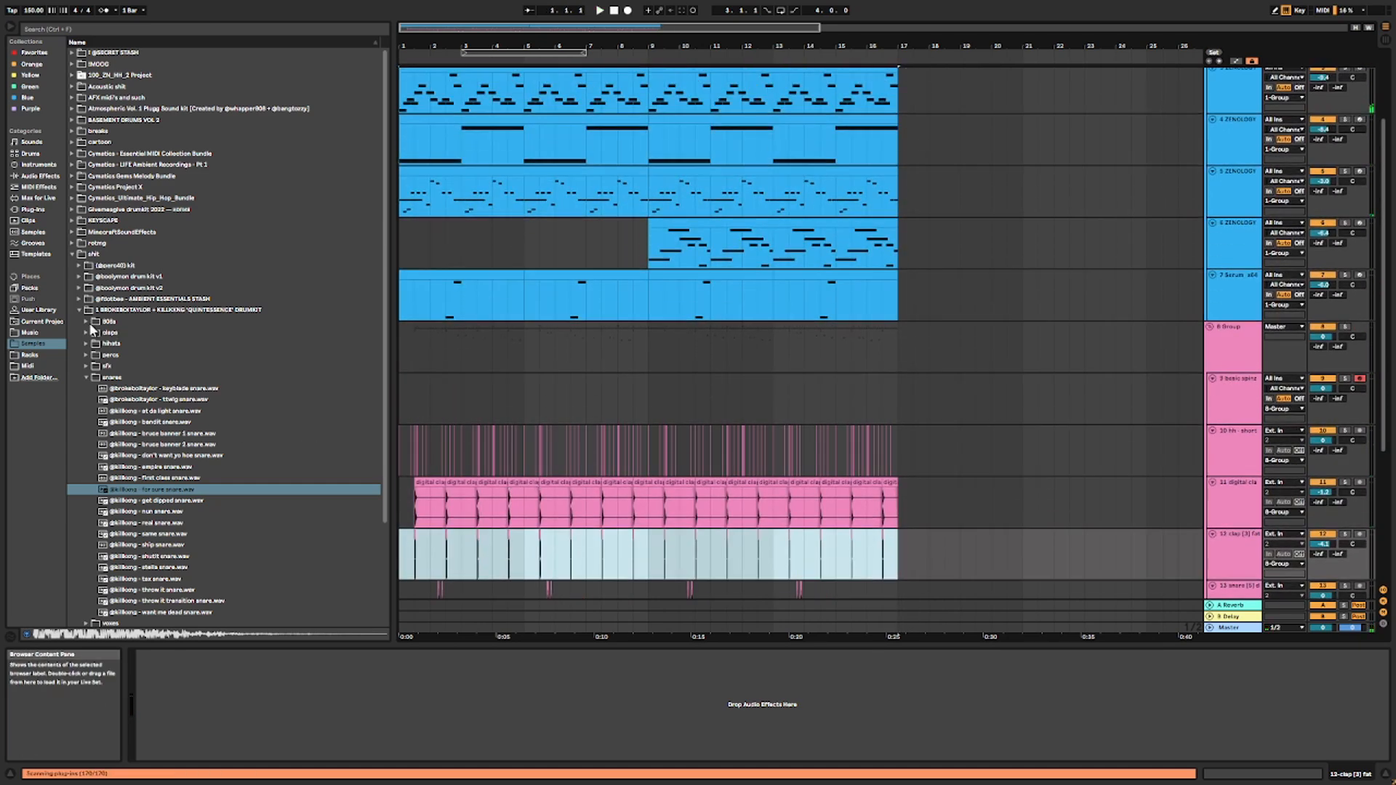
click(89, 321)
click(150, 423)
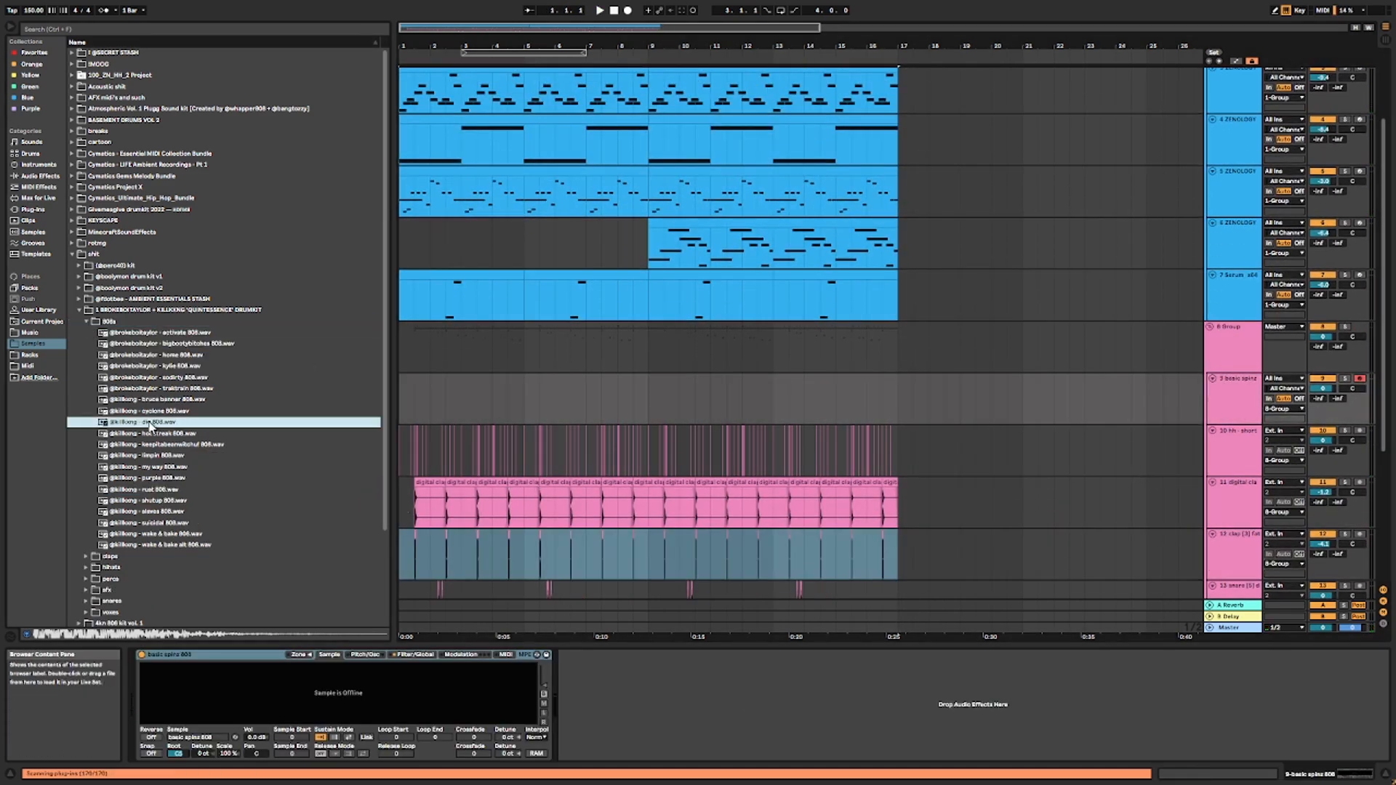
click(125, 434)
click(135, 445)
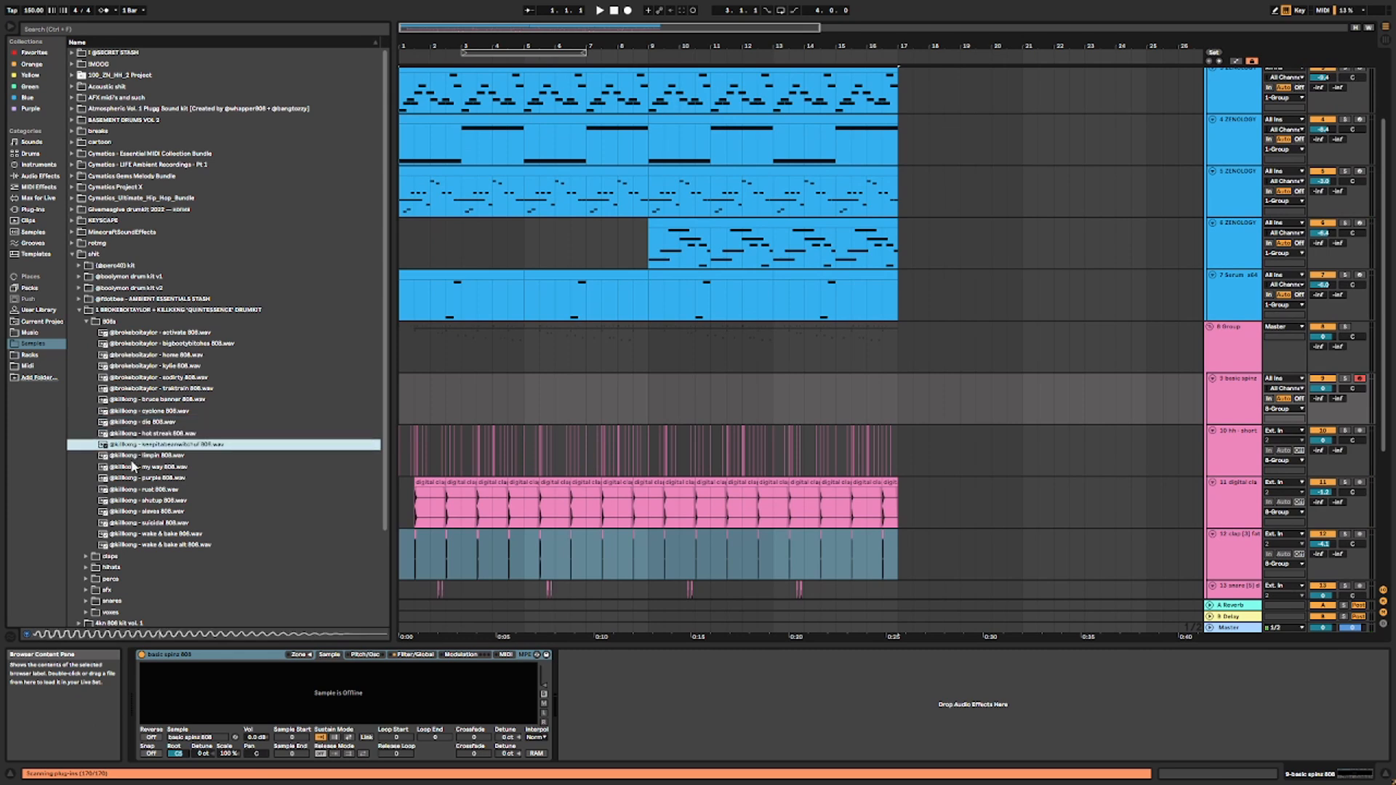
click(133, 456)
click(135, 467)
click(135, 478)
click(104, 467)
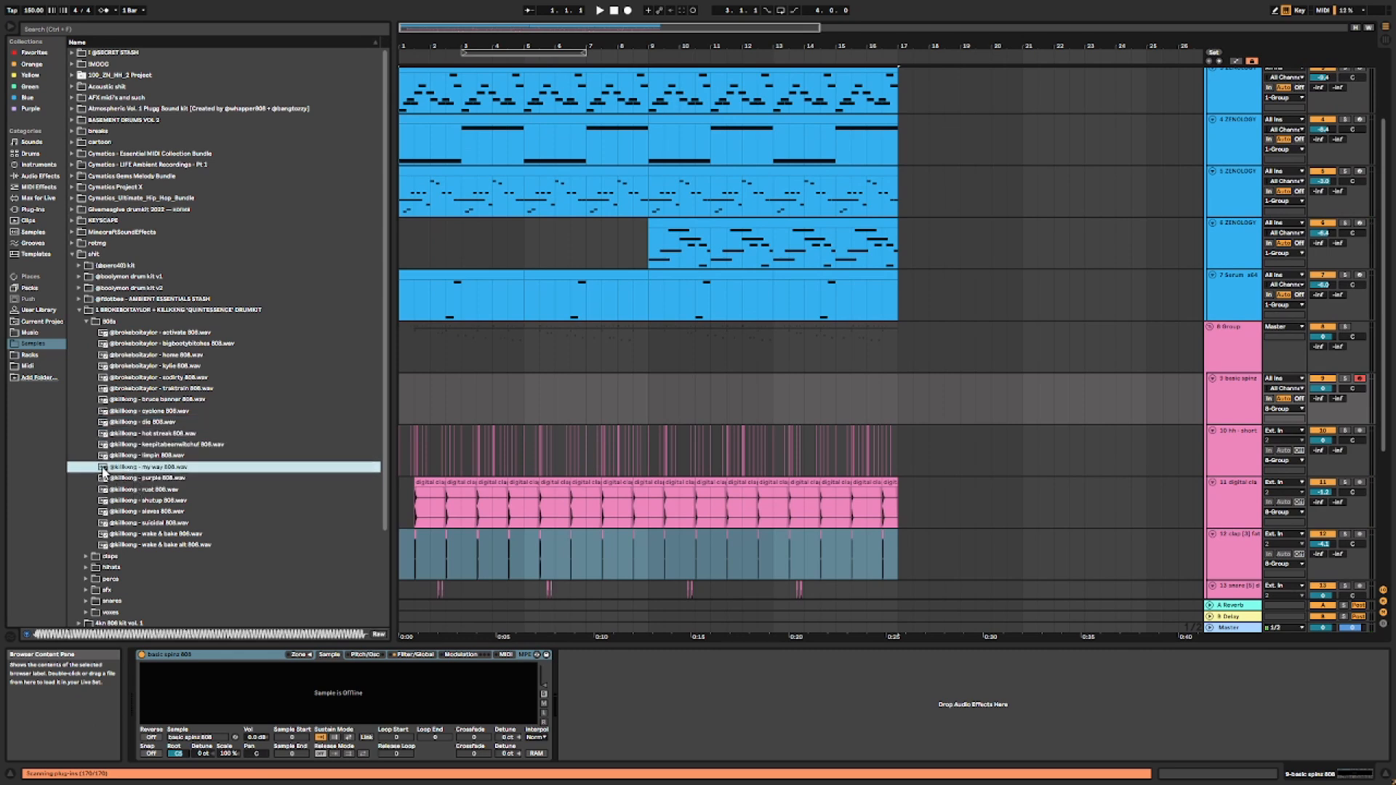
drag(112, 468, 273, 683)
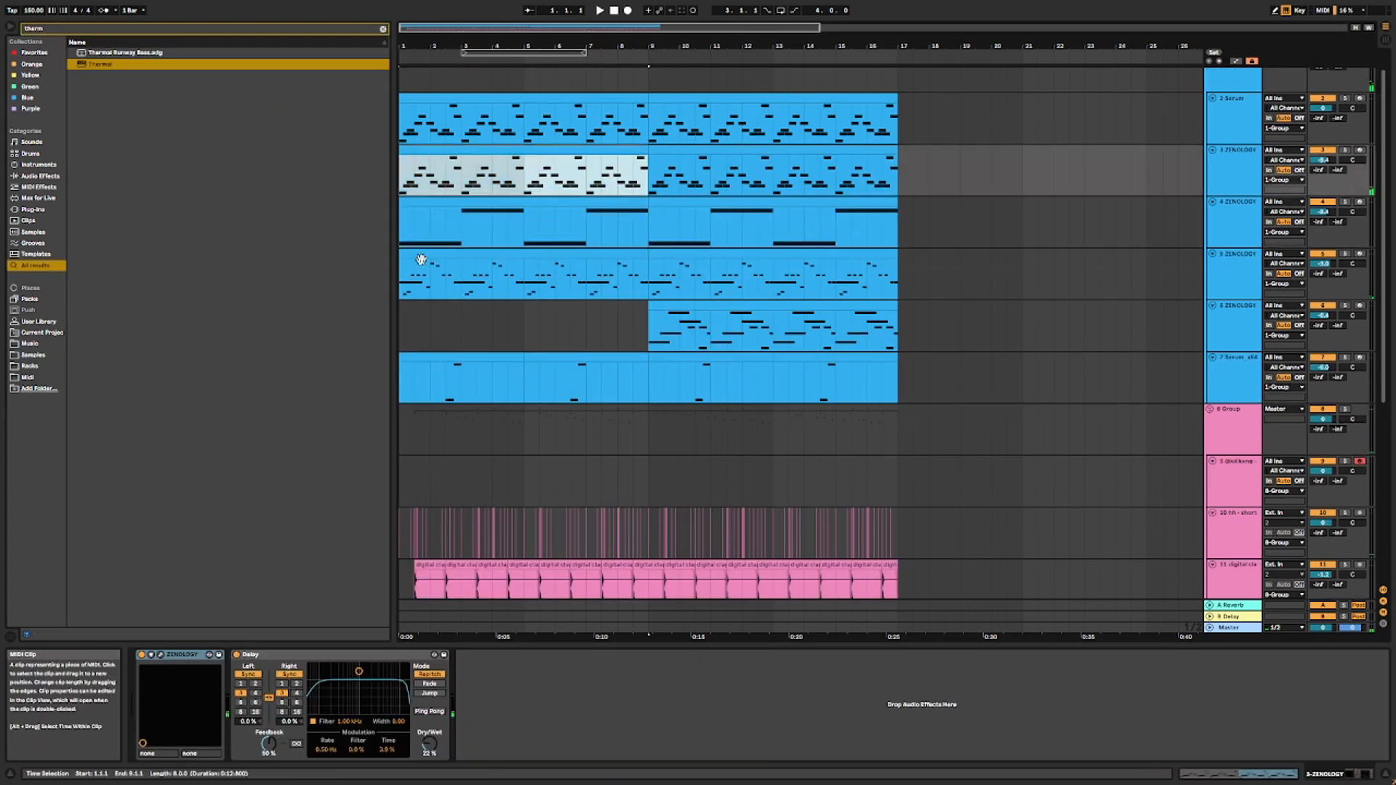
Step: Paste the eight-bar melody clip from track 3 onto the 808 track at bar 1 and transpose its notes up two octaves
click(402, 474)
key(ctrl+v)
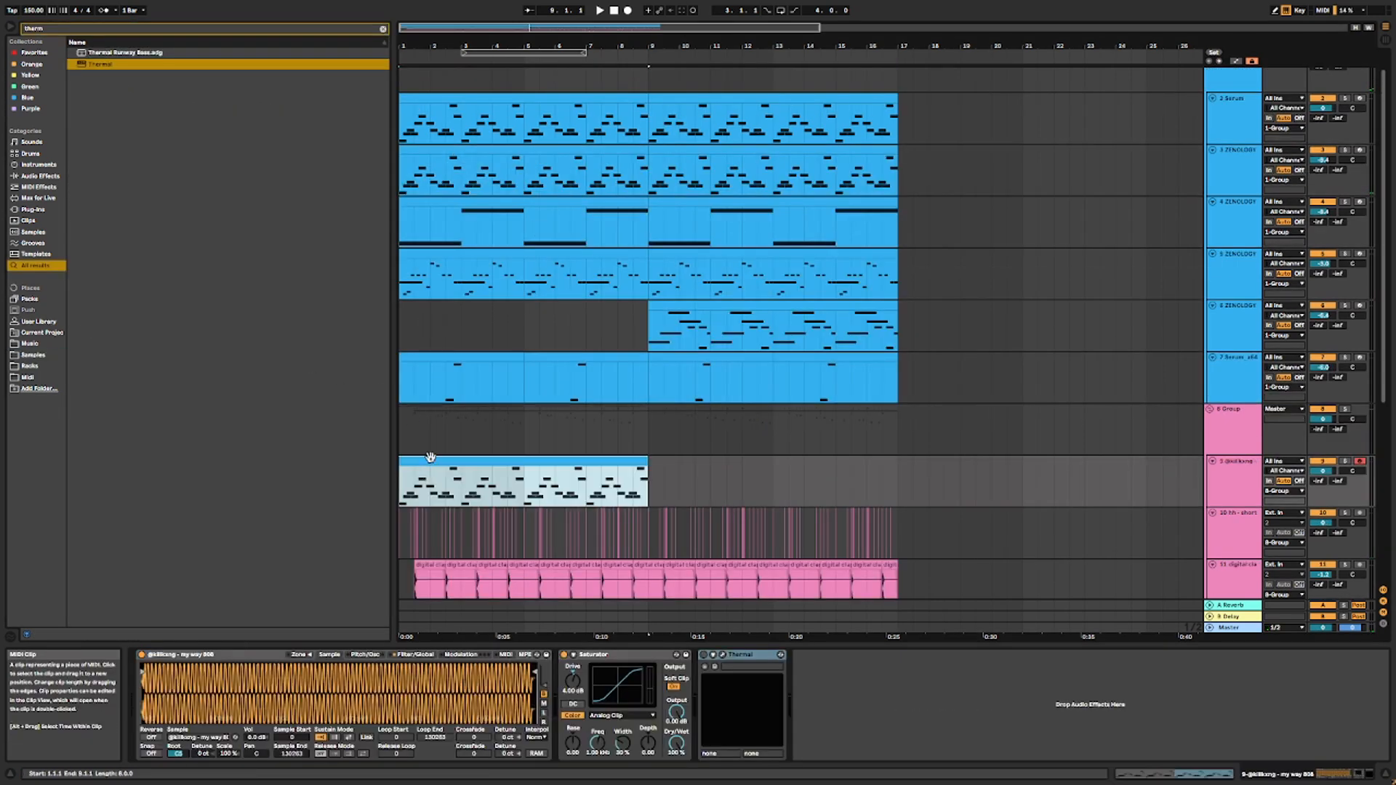
double_click(545, 479)
key(space)
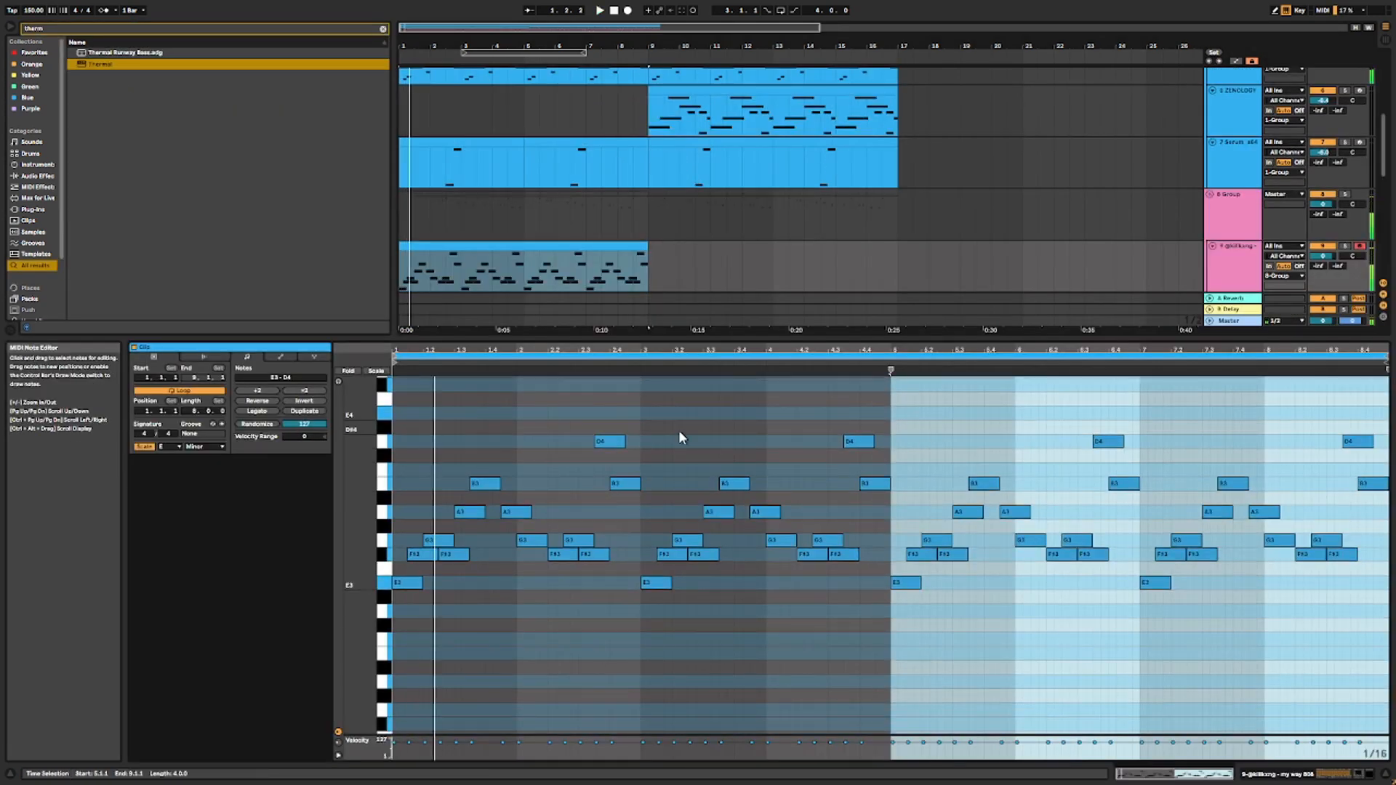
key(ctrl+a)
key(shift+Up)
key(shift+Up)
Step: Delete the 808 clip's bar 1 notes after the opening E5 and extend that E5 to beat 1.3.3
drag(530, 419, 471, 574)
key(Delete)
key(space)
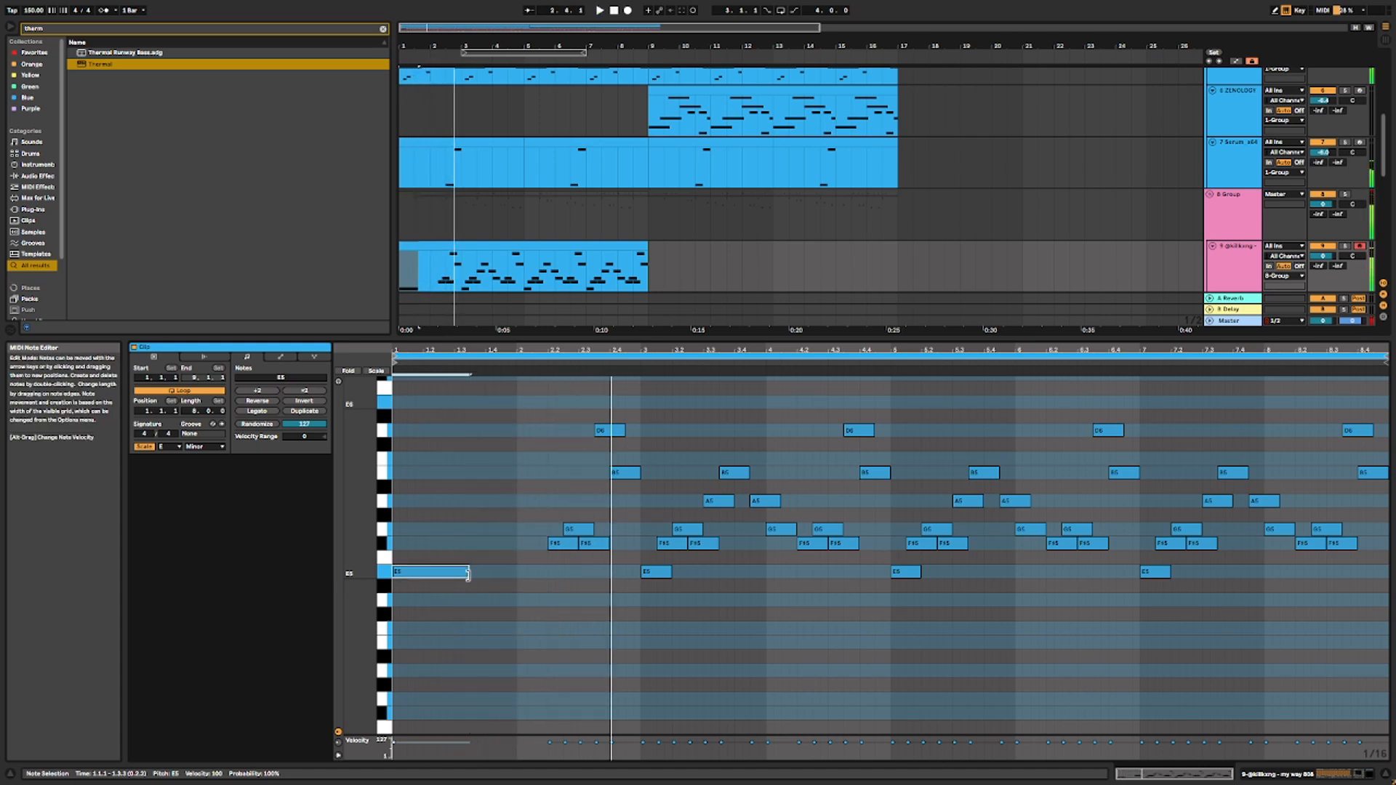
Step: Reduce bar 2 of the 808 clip to its two F#5 notes and extend the second one to the end of the bar
key(space)
drag(633, 414, 590, 484)
key(Delete)
double_click(578, 527)
click(598, 544)
key(space)
drag(608, 544, 641, 549)
Step: Delete all 808 notes from bar 3 onward and duplicate the two-bar phrase into bars 3 and 4
drag(1381, 402, 647, 618)
key(Delete)
key(alt+space)
click(490, 573)
key(space)
click(459, 574)
drag(623, 517, 442, 579)
key(ctrl+d)
Step: Copy the bar 3 E5 note up to B5 and shape it into two eighth notes at beats 3.3.3 and 3.4.3
click(717, 573)
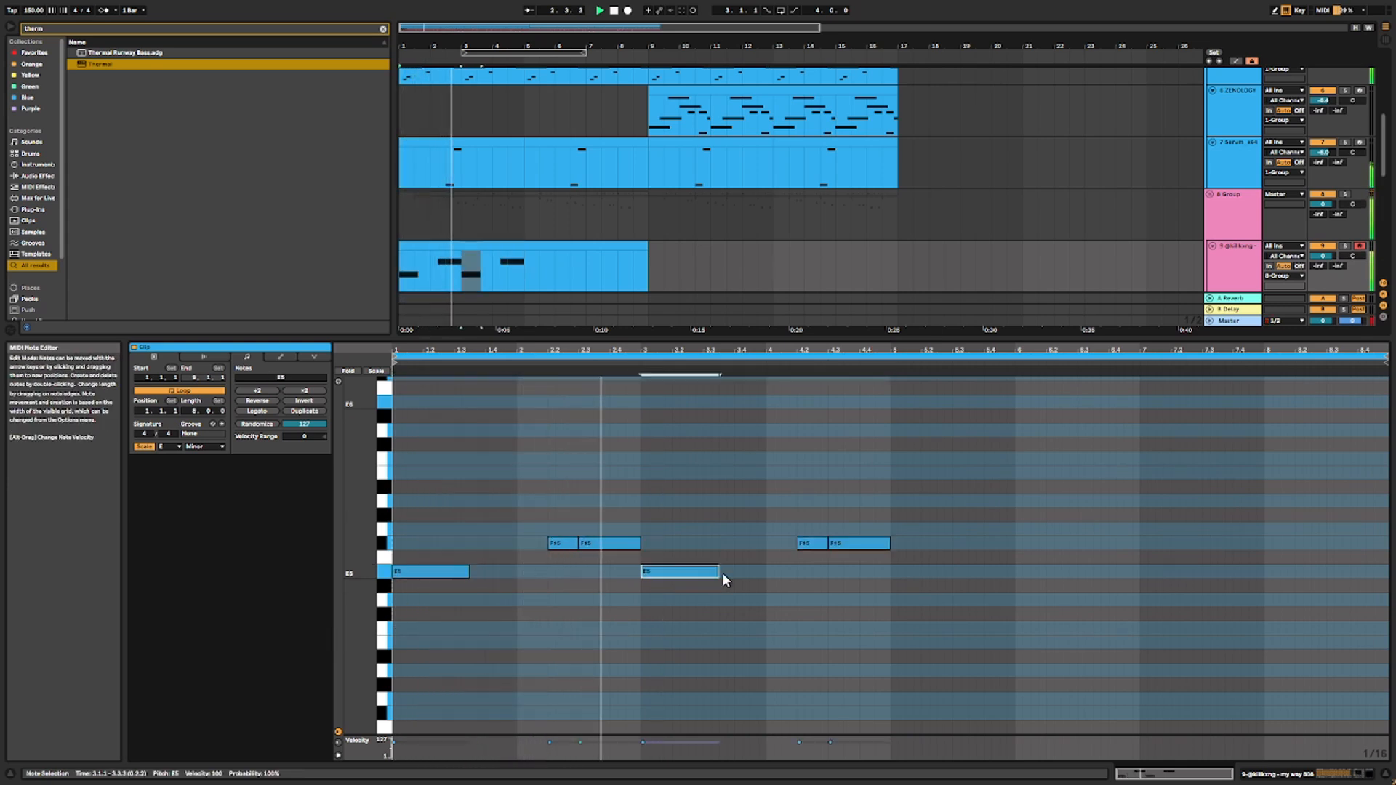
key(ctrl+d)
drag(722, 571, 738, 476)
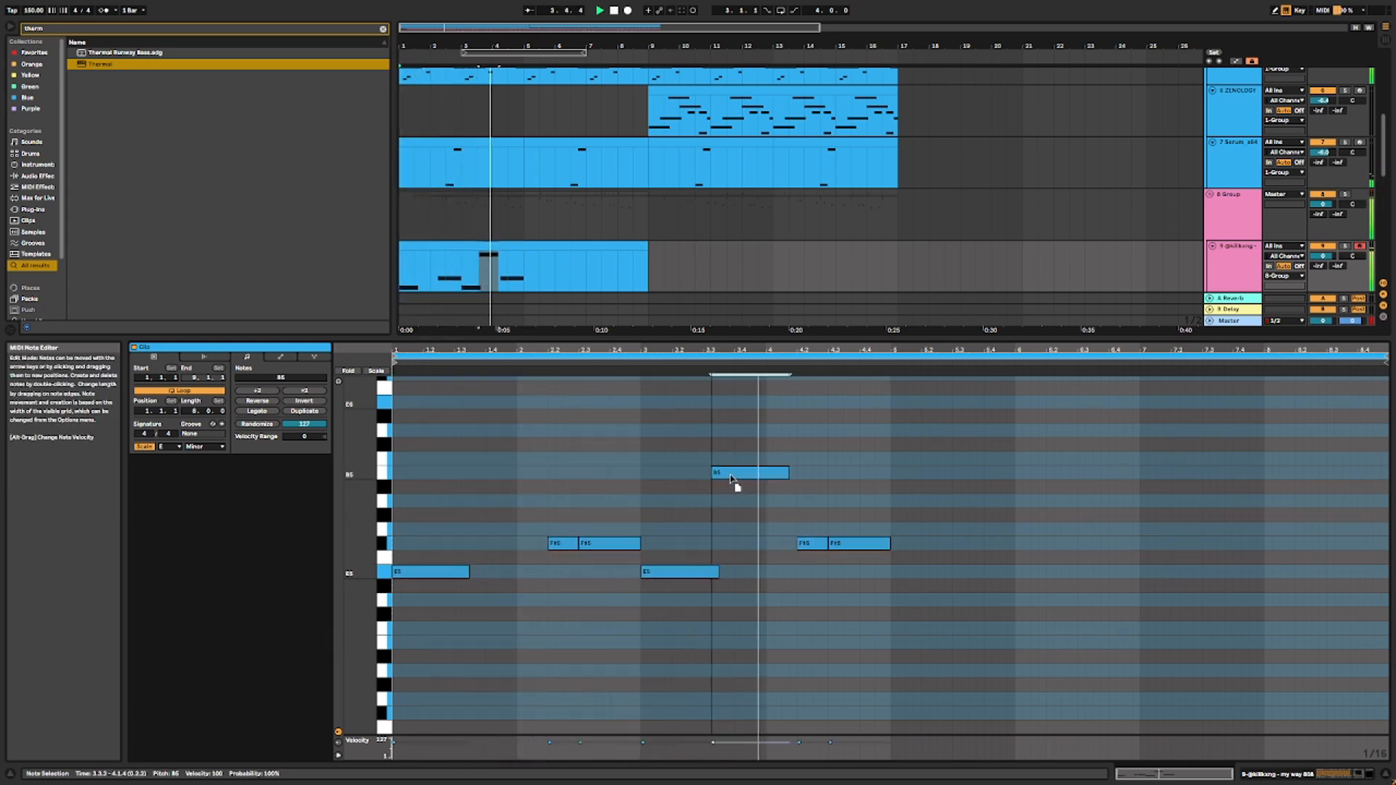
key(ctrl+d)
drag(807, 473, 738, 475)
scroll(730, 470, up, 5)
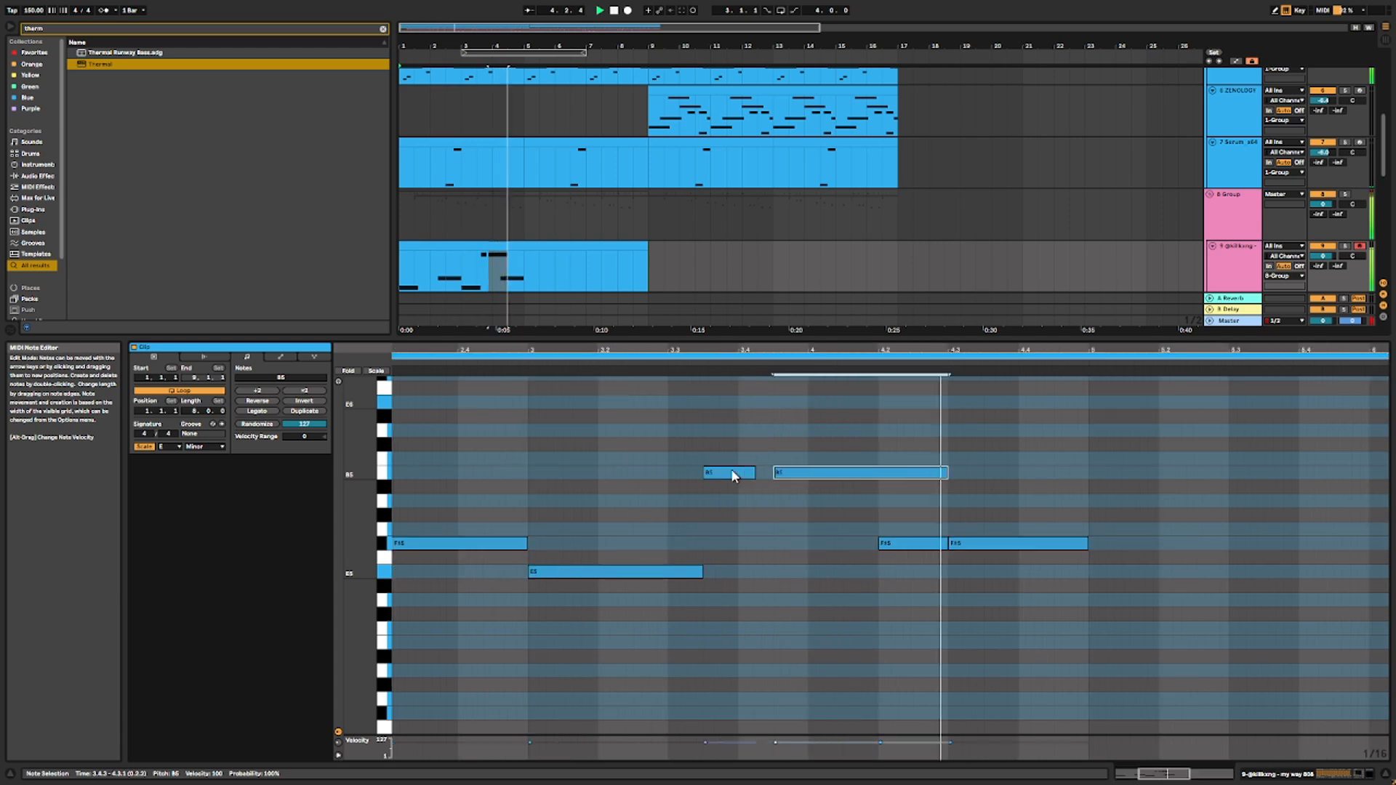
key(space)
drag(785, 473, 851, 478)
key(ctrl+d)
scroll(839, 490, down, 5)
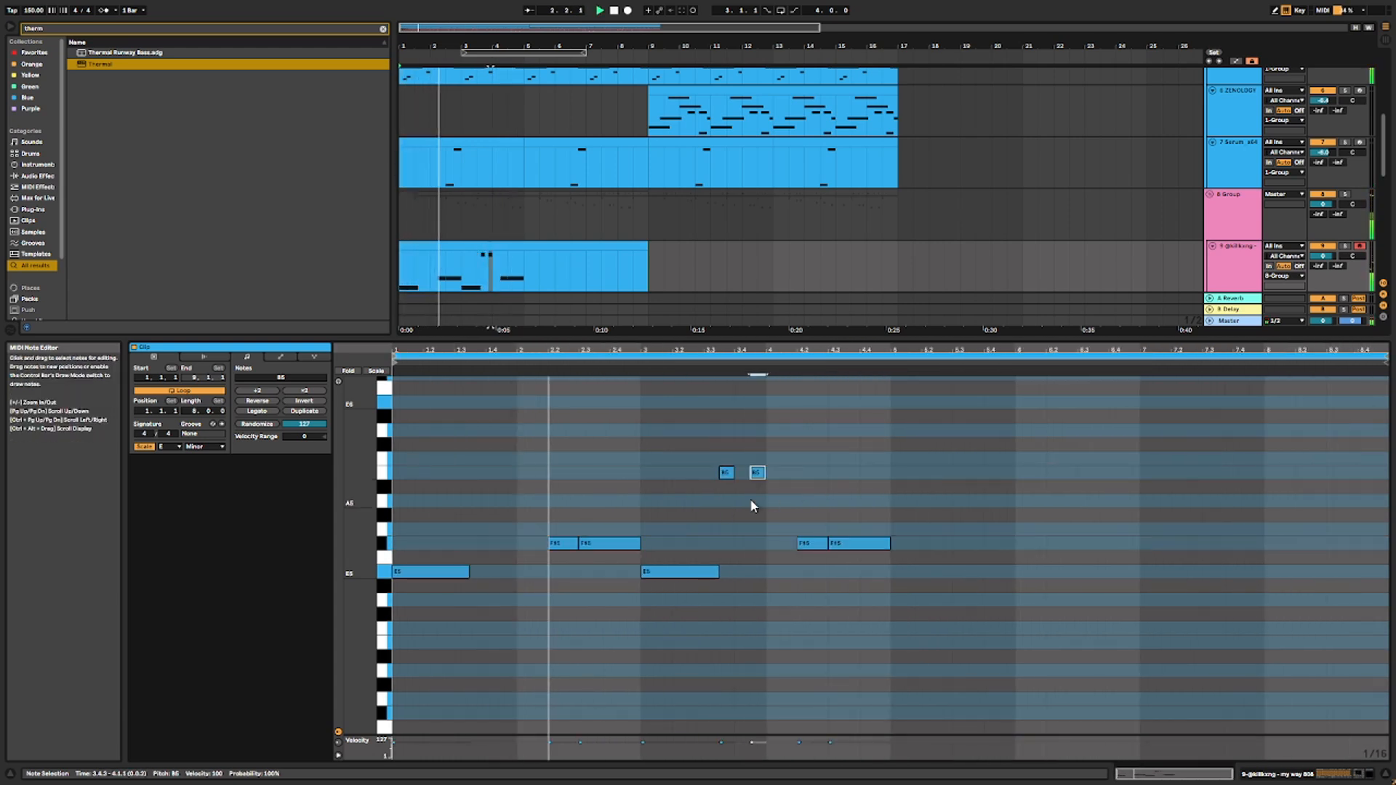
Step: Shorten both F#5 notes in bar 2 of the 808 clip by one sixteenth to leave gaps
click(582, 544)
scroll(580, 547, up, 3)
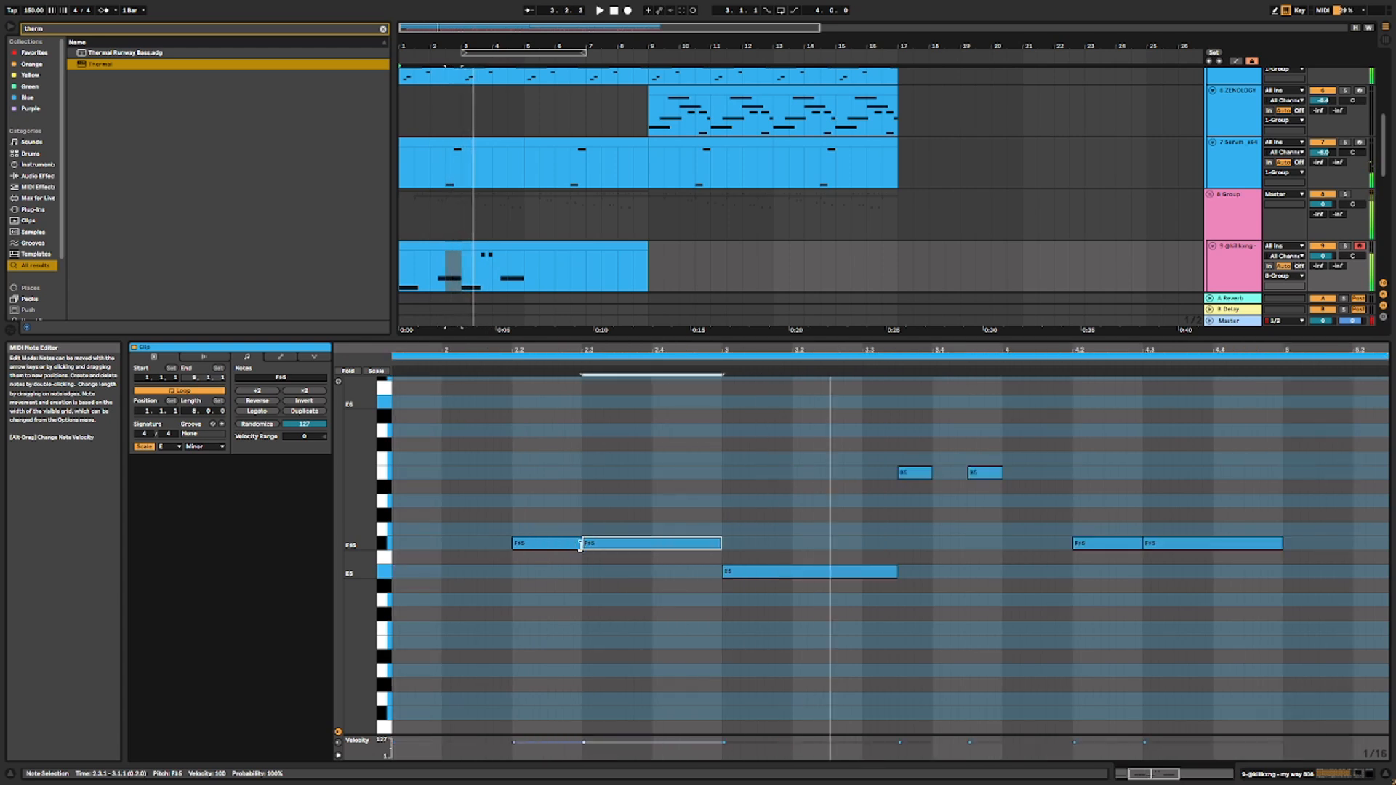
drag(580, 547, 564, 546)
drag(721, 543, 704, 544)
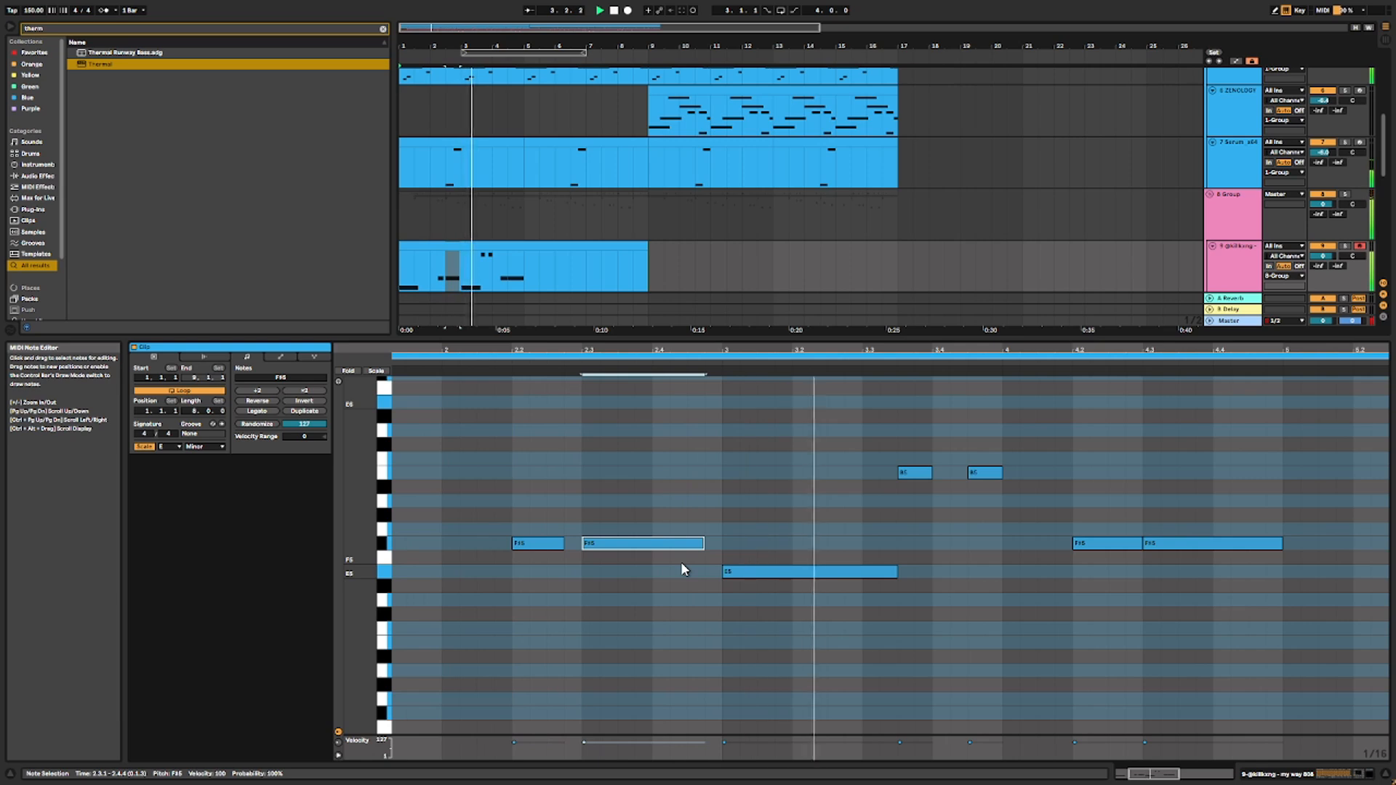
Step: Turn the first F#5 of bar 4 into two sixteenth notes at beats 4.2.1 and 4.2.3
click(1128, 545)
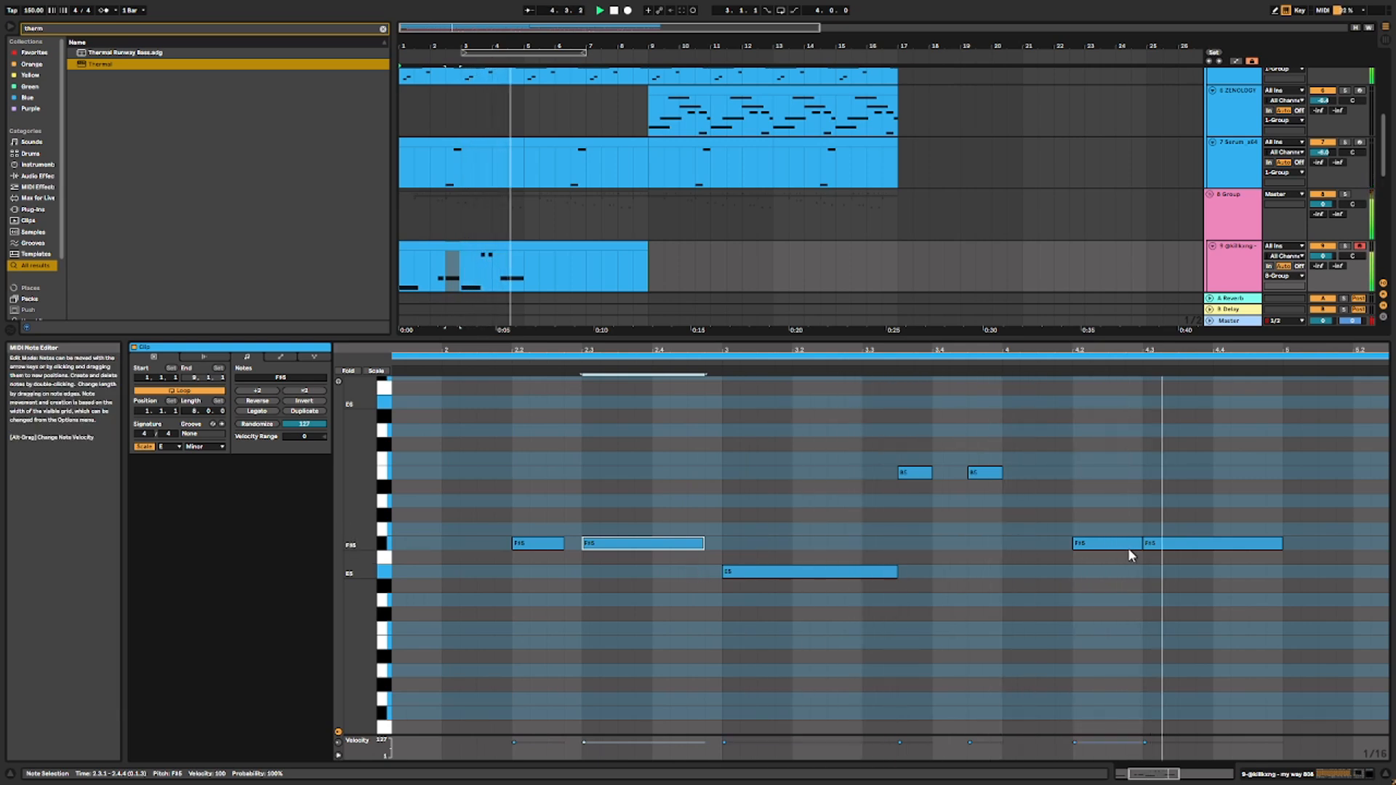
mouse_move(1141, 546)
mouse_down()
mouse_move(1097, 547)
mouse_move(1119, 556)
mouse_up()
key(ctrl+d)
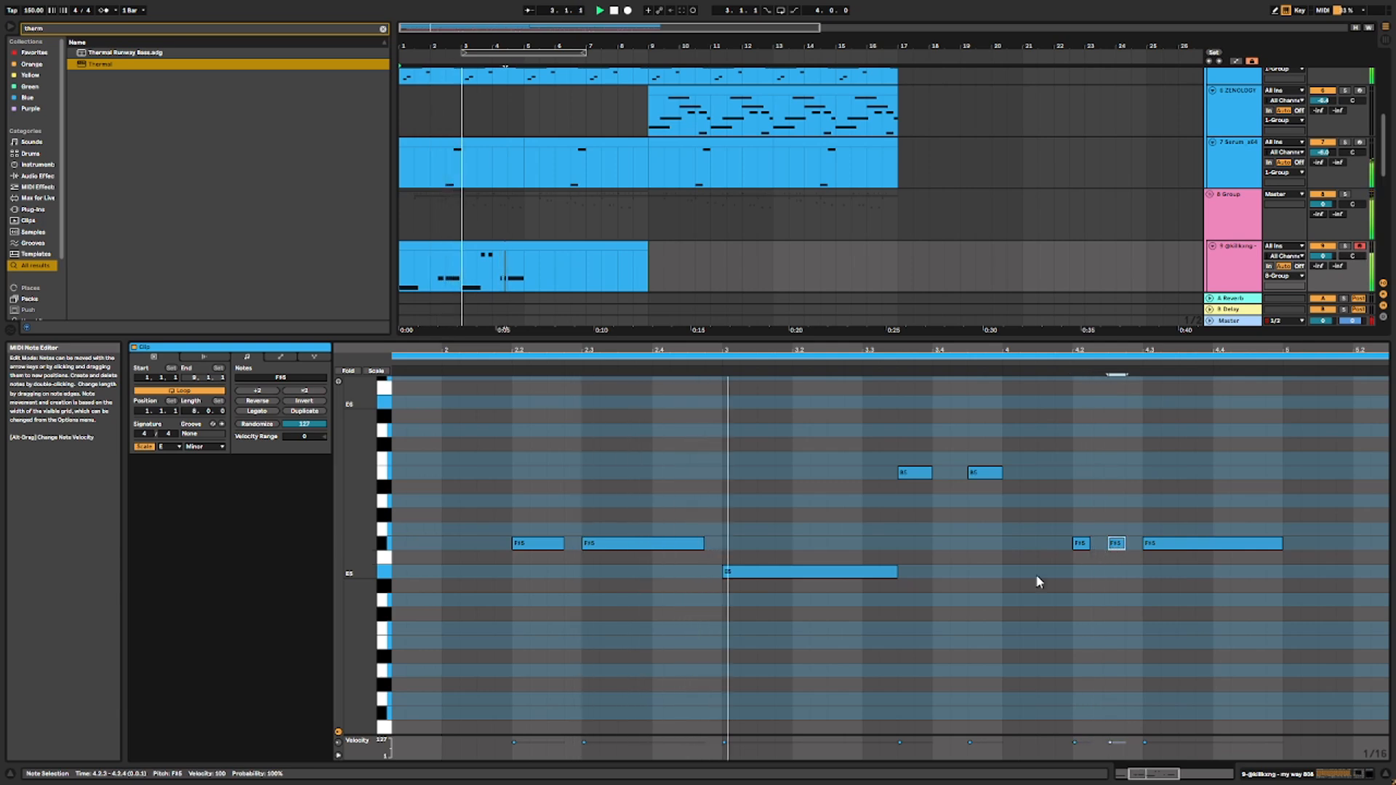
scroll(938, 609, down, 1)
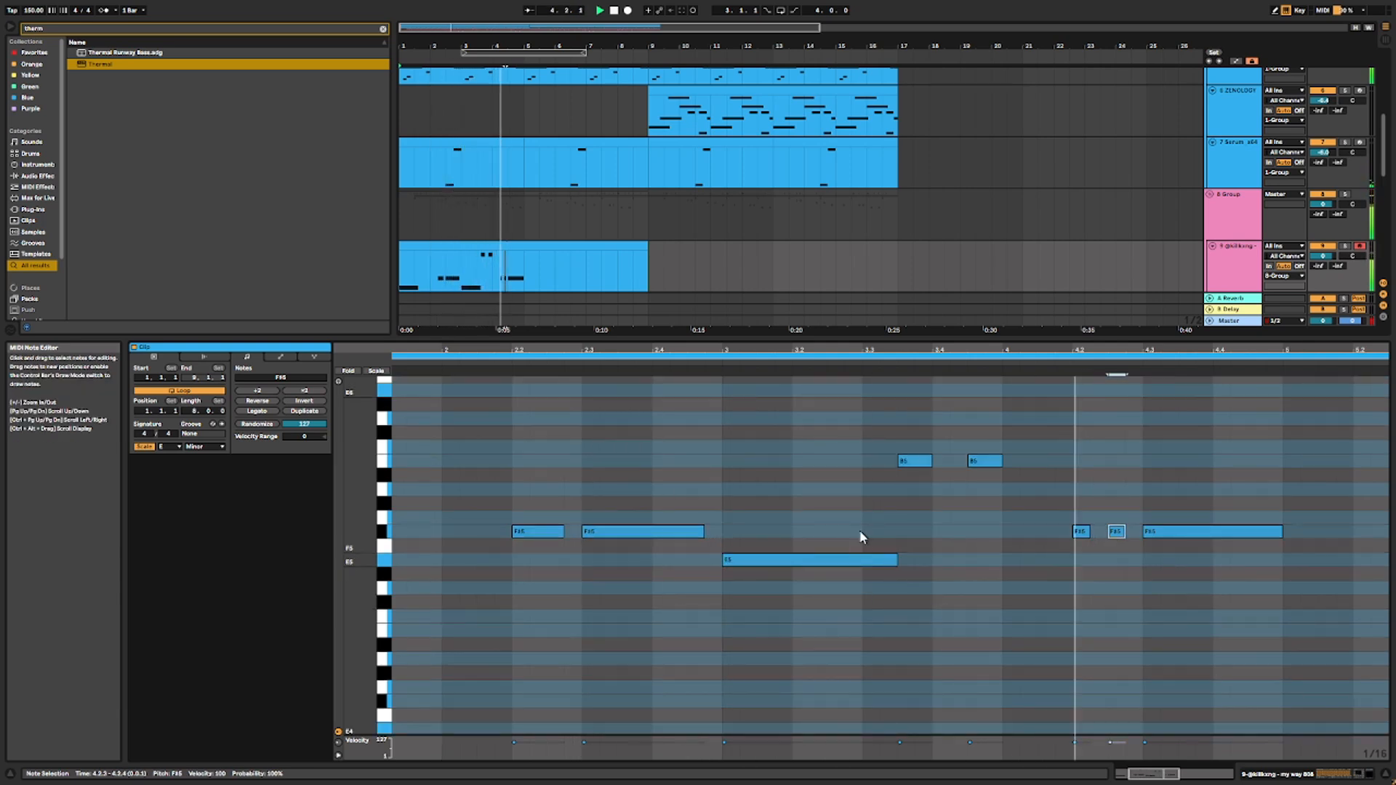
Step: Try a longer first B5 in bar 3, return it to an eighth note, and extend the second B5 to beat 4.1.3
drag(930, 460, 966, 460)
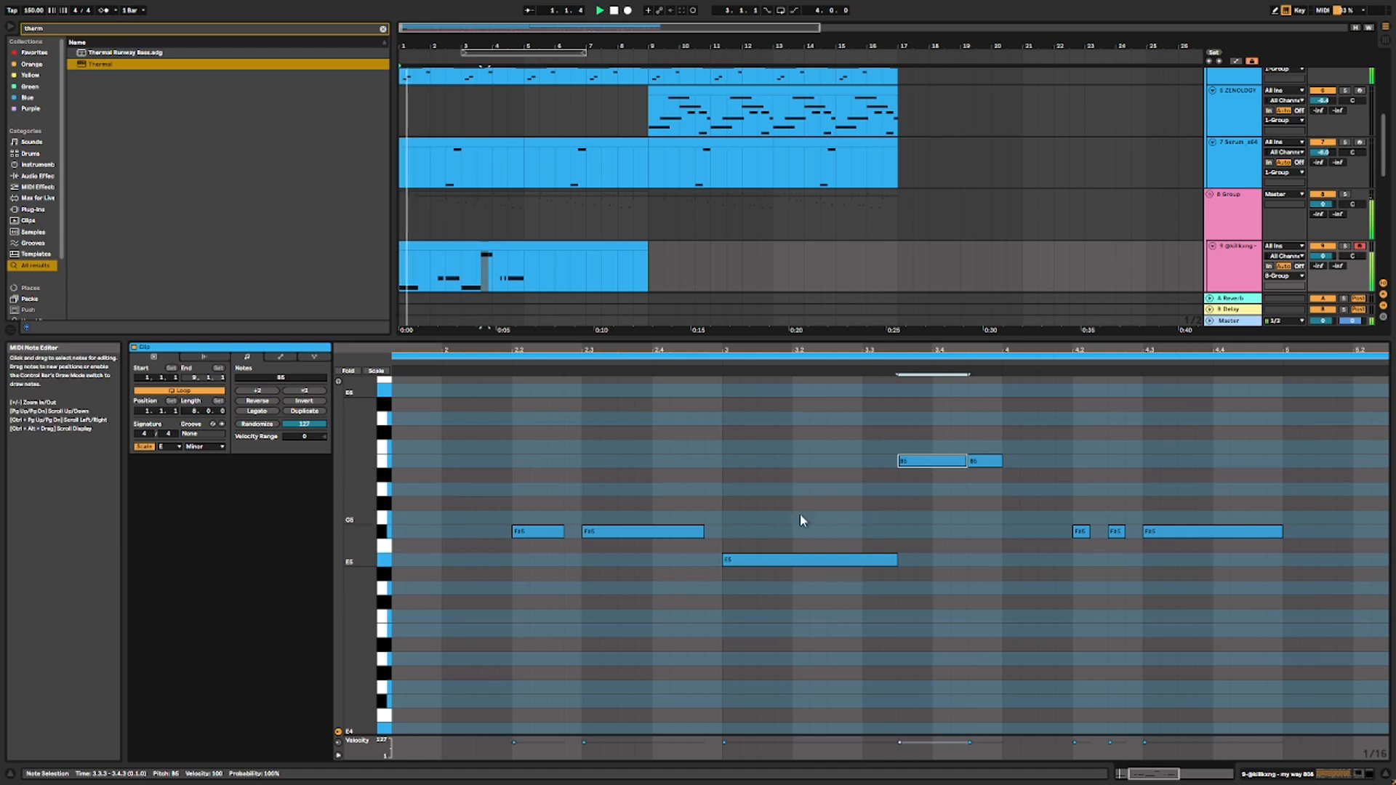
scroll(819, 507, down, 3)
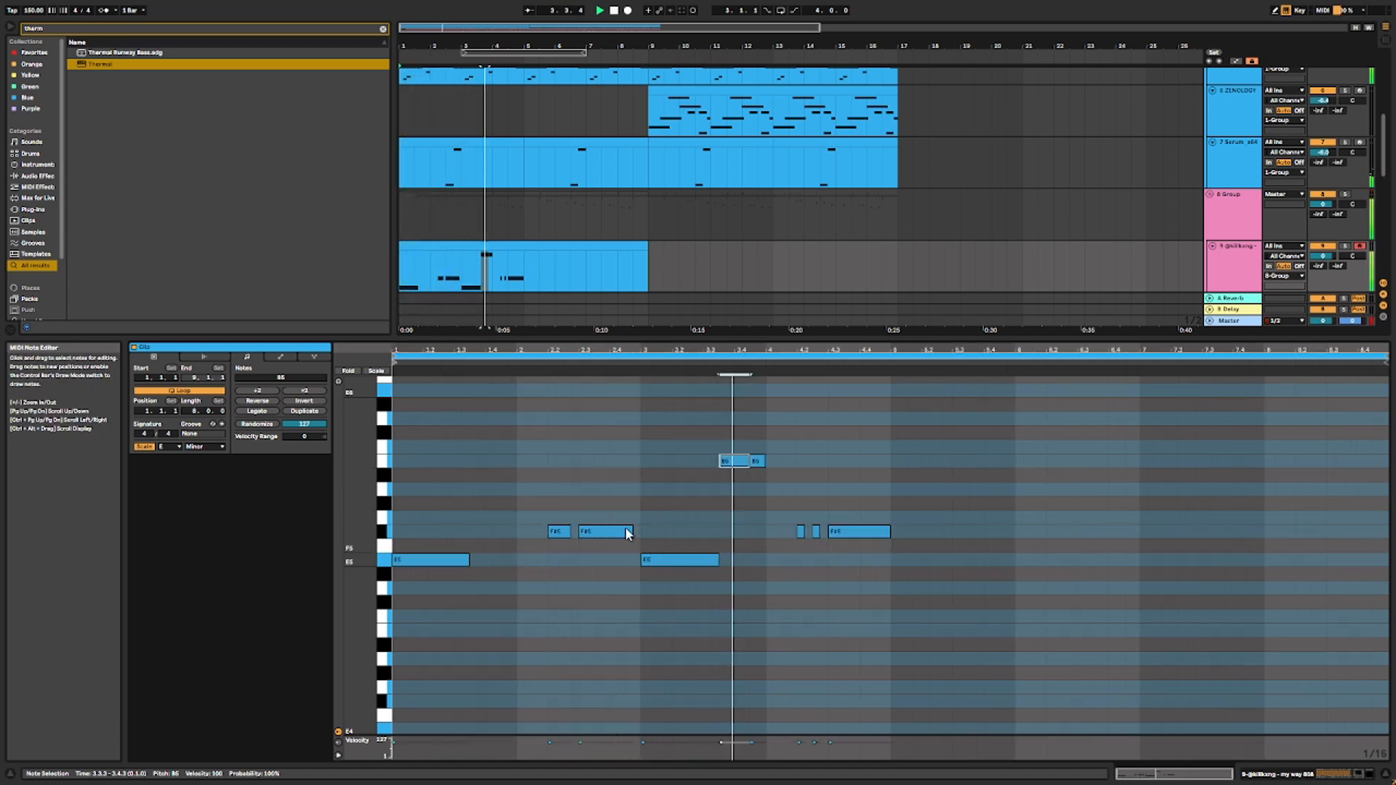
scroll(749, 465, up, 3)
drag(777, 462, 707, 462)
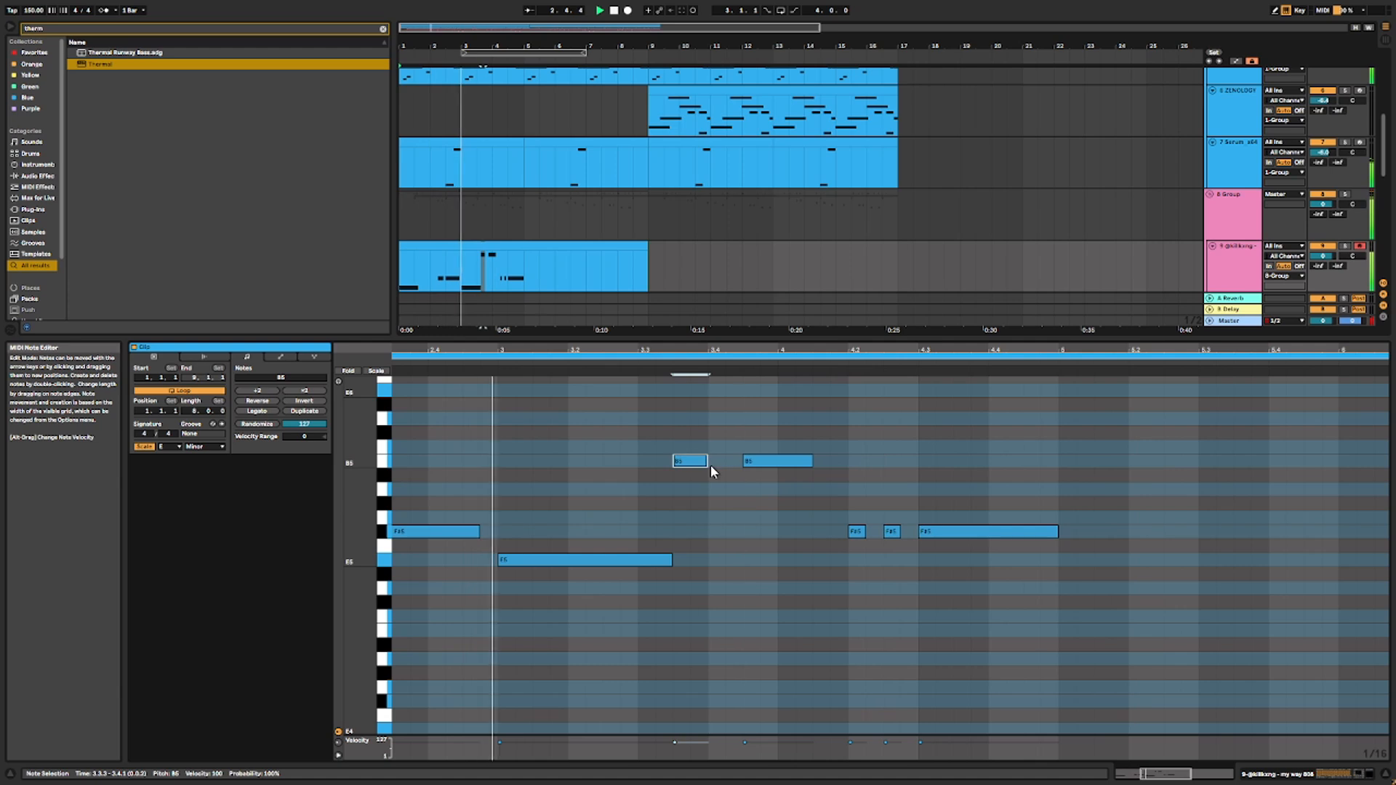
click(721, 507)
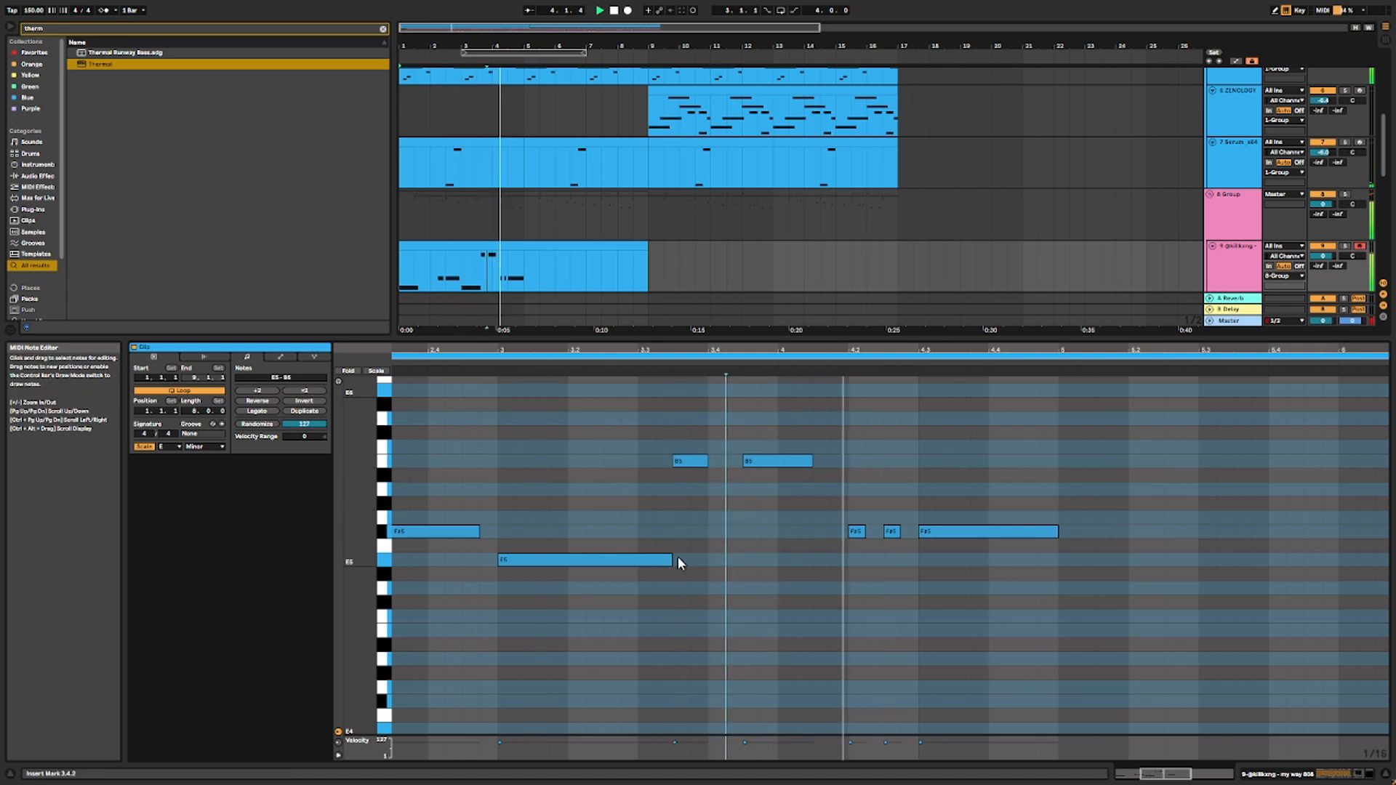
Step: Stop playback and duplicate the four-bar 808 phrase into bars 5 through 8 of track 9
scroll(705, 555, down, 5)
key(space)
drag(890, 421, 291, 712)
key(ctrl+d)
click(1233, 268)
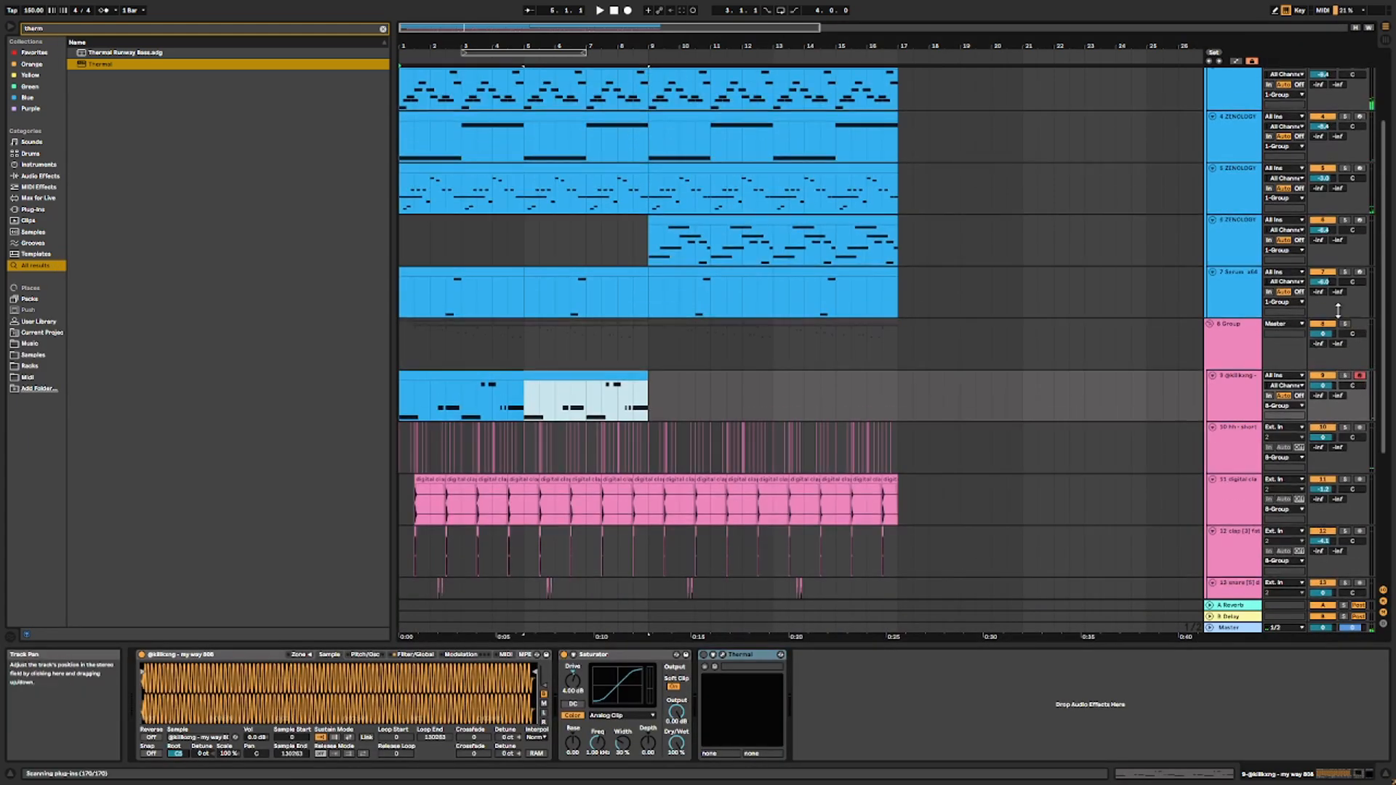
Step: Add EQ Eight to the melody group and set its first band as a low cut at 100 Hz
click(1241, 98)
key(ctrl+f)
text(eq)
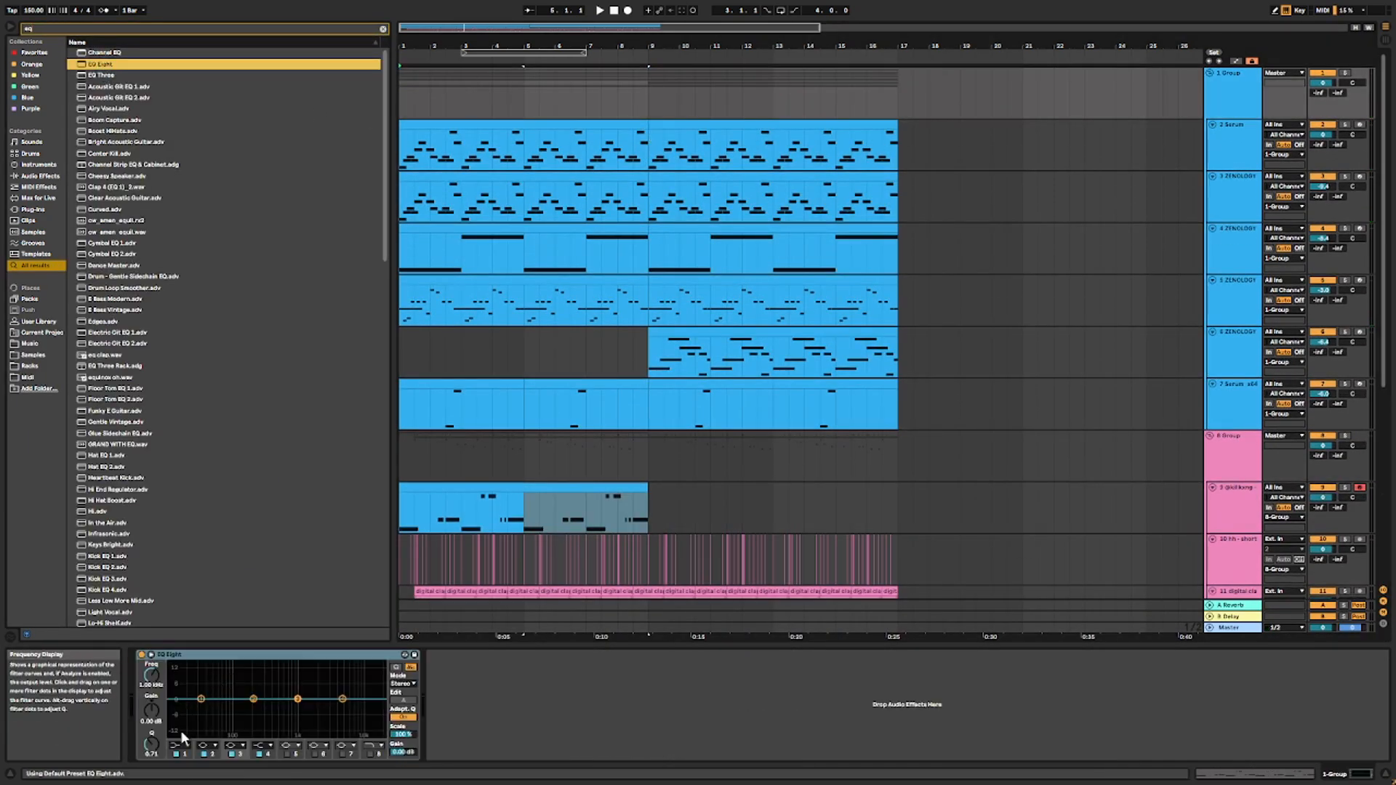
click(180, 745)
key(space)
mouse_move(151, 676)
mouse_down()
mouse_move(151, 646)
mouse_move(151, 696)
mouse_move(151, 651)
mouse_up()
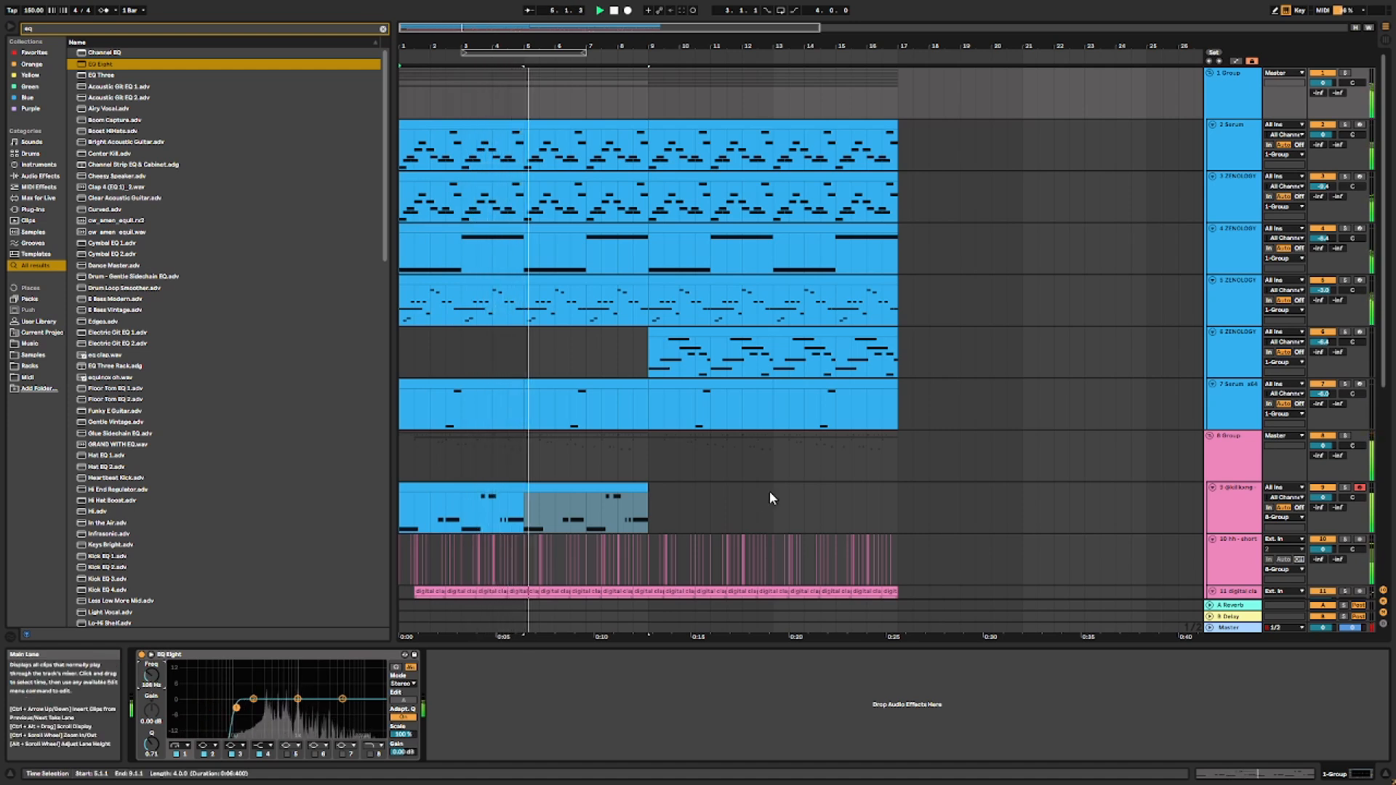
Step: Select the eight bars of 808 clips on track 9, toggle its Thermal device and start playback
click(669, 502)
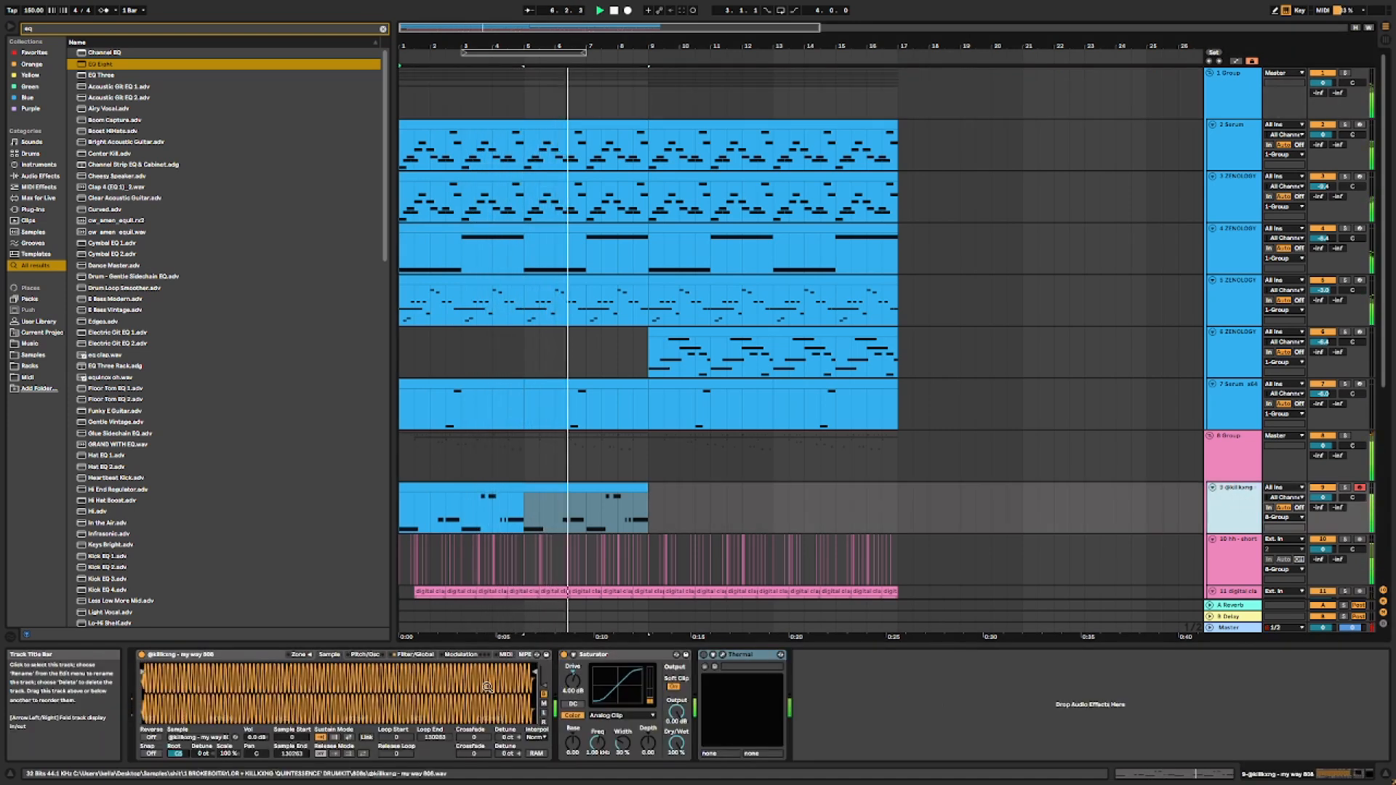
drag(652, 504, 401, 512)
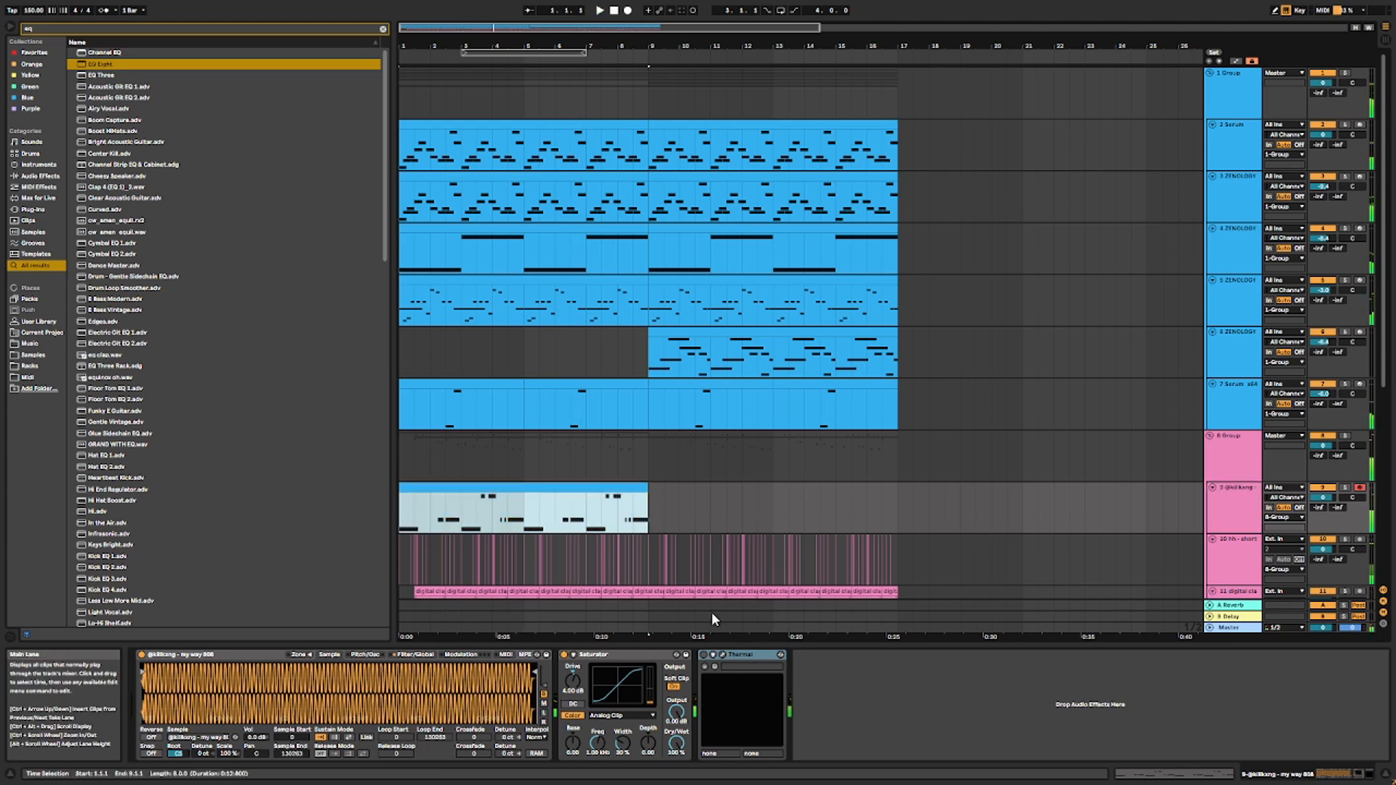
click(703, 655)
key(space)
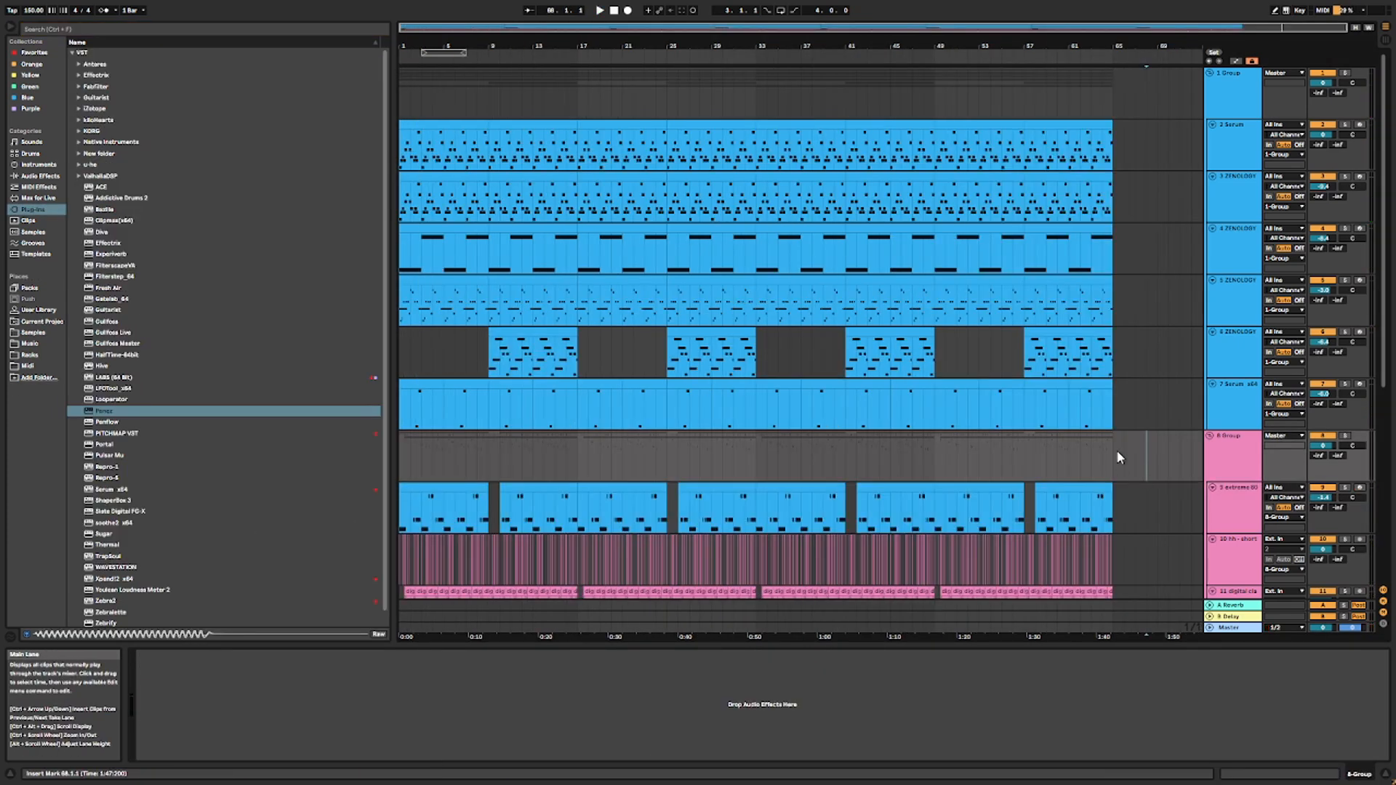
Step: Review the clips of the full arrangement, select the first 32 bars on track 5 and play from bar 1
drag(1117, 436, 736, 379)
scroll(737, 379, down, 3)
scroll(1184, 481, up, 2)
scroll(1104, 494, up, 2)
drag(1120, 414, 327, 411)
drag(1112, 320, 125, 292)
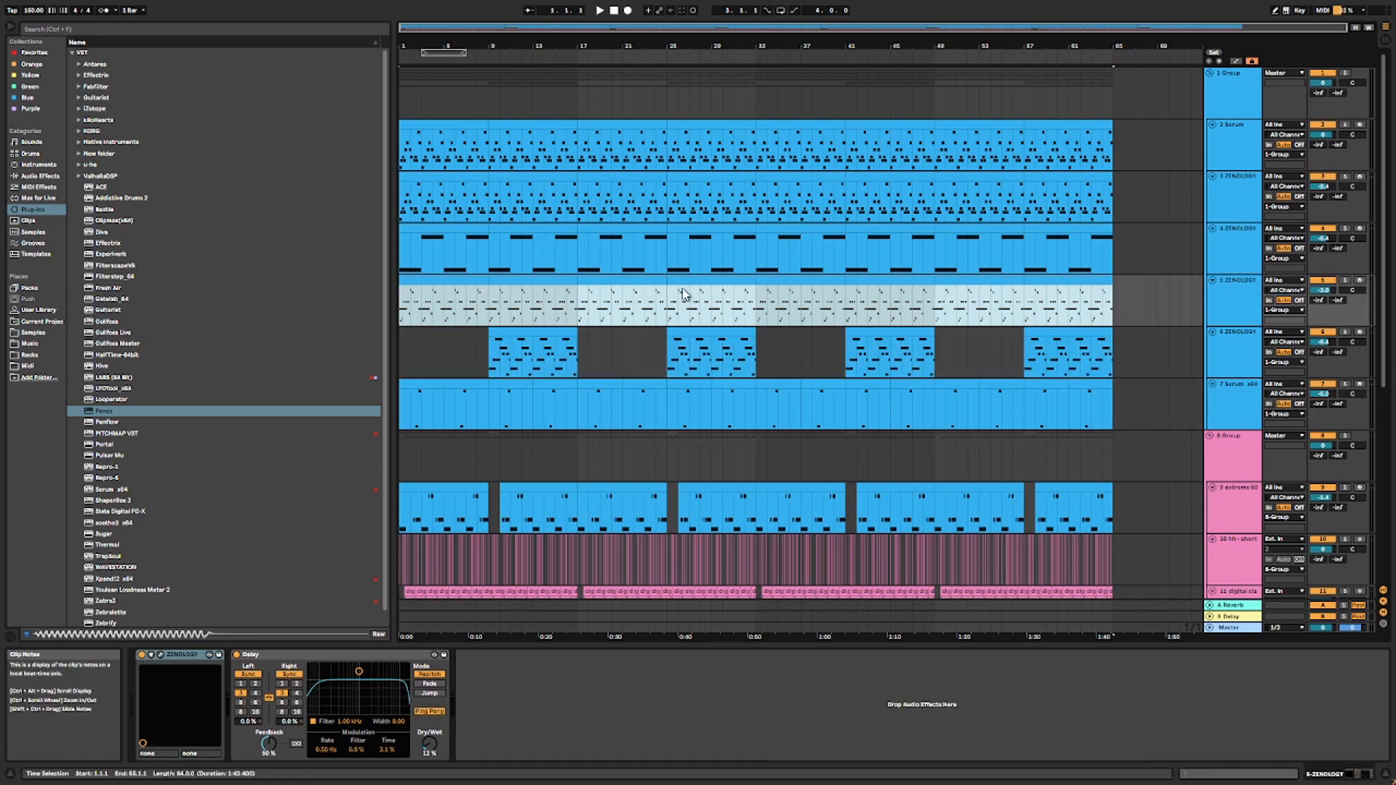
drag(756, 305, 331, 305)
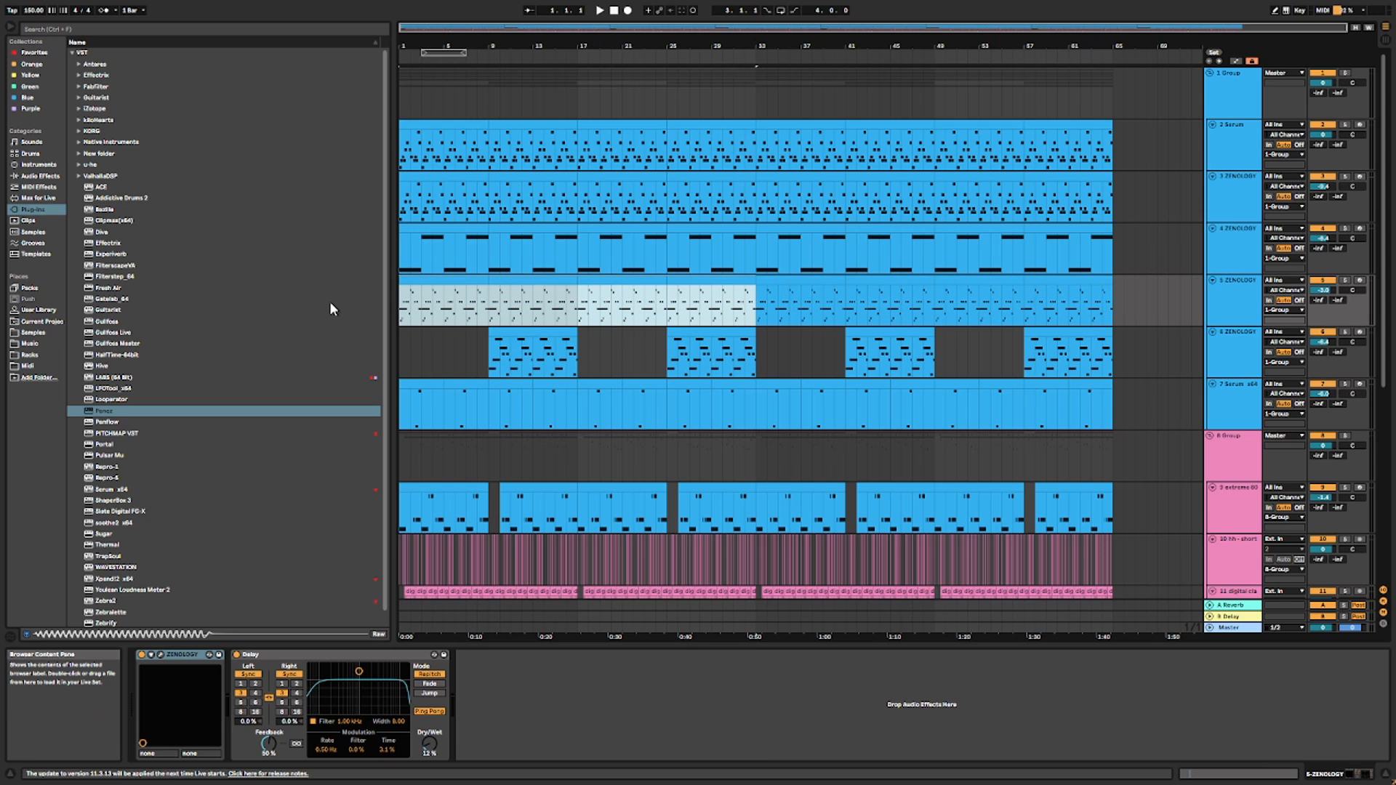
key(space)
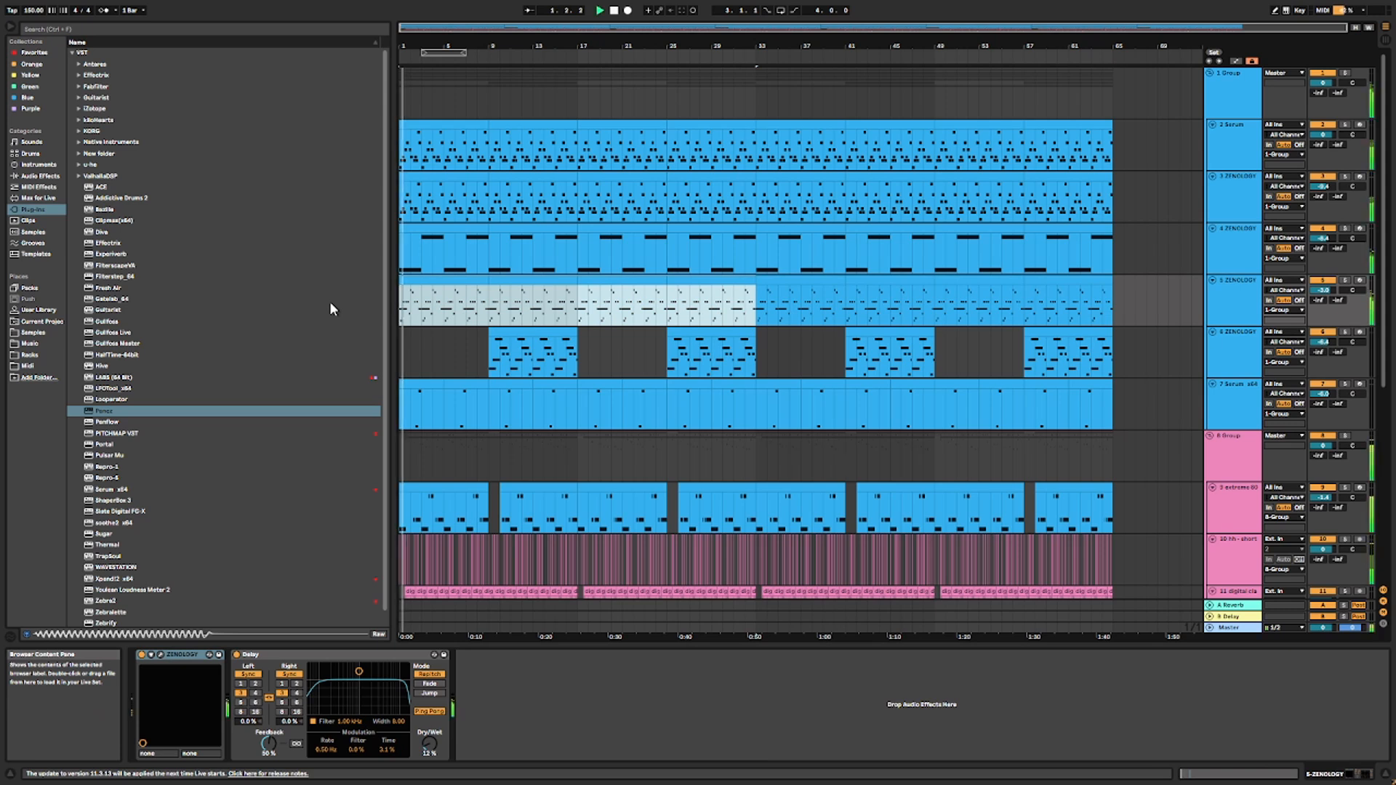